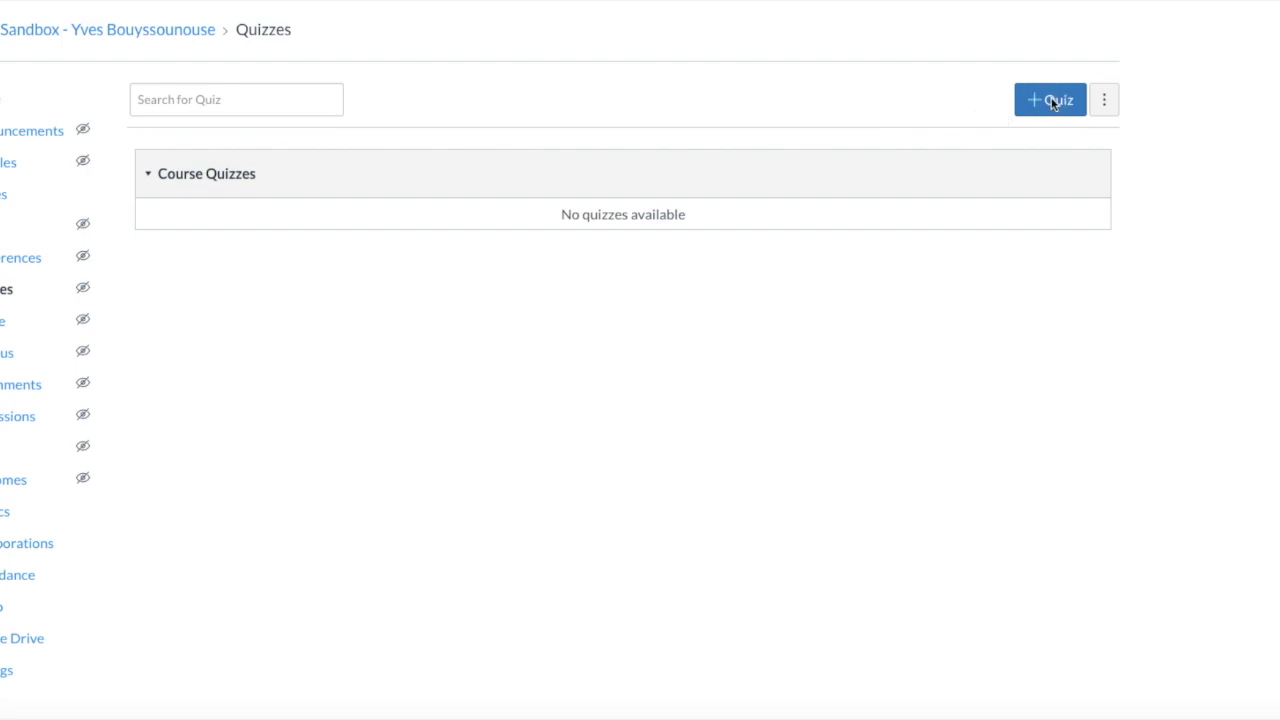
Create a new course quiz using the New Quizzes engine
click(1051, 105)
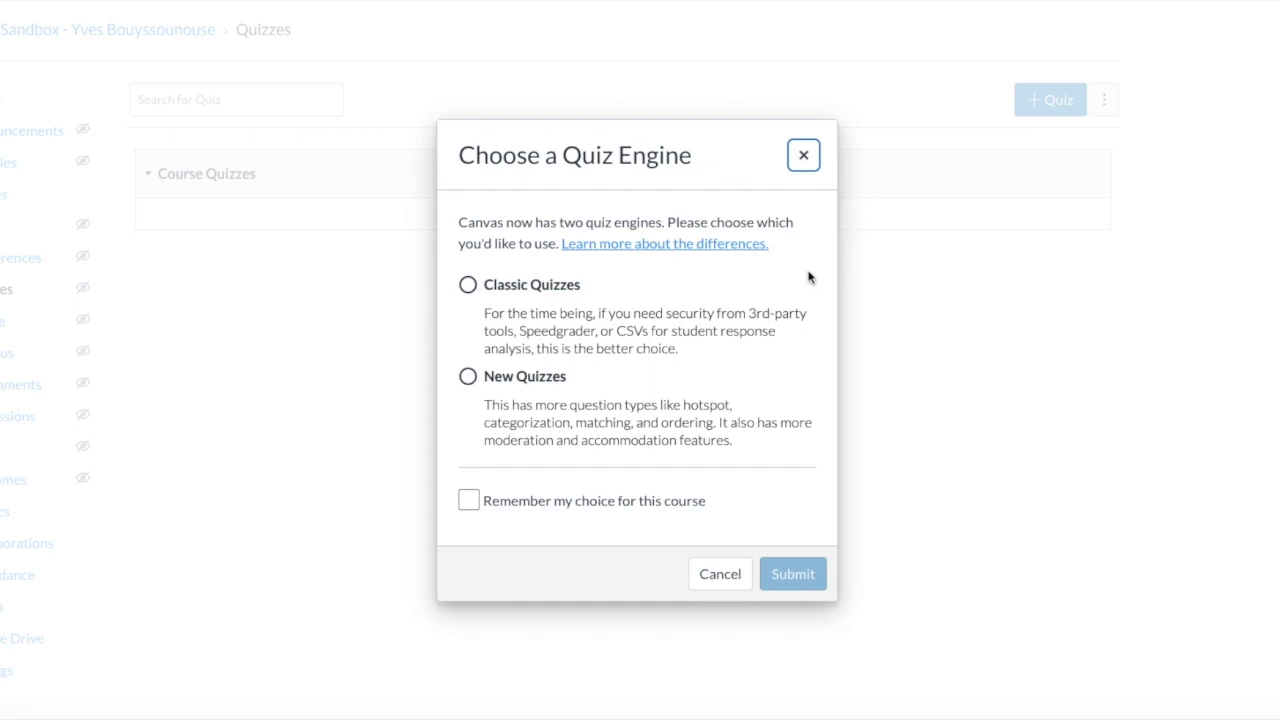
click(467, 378)
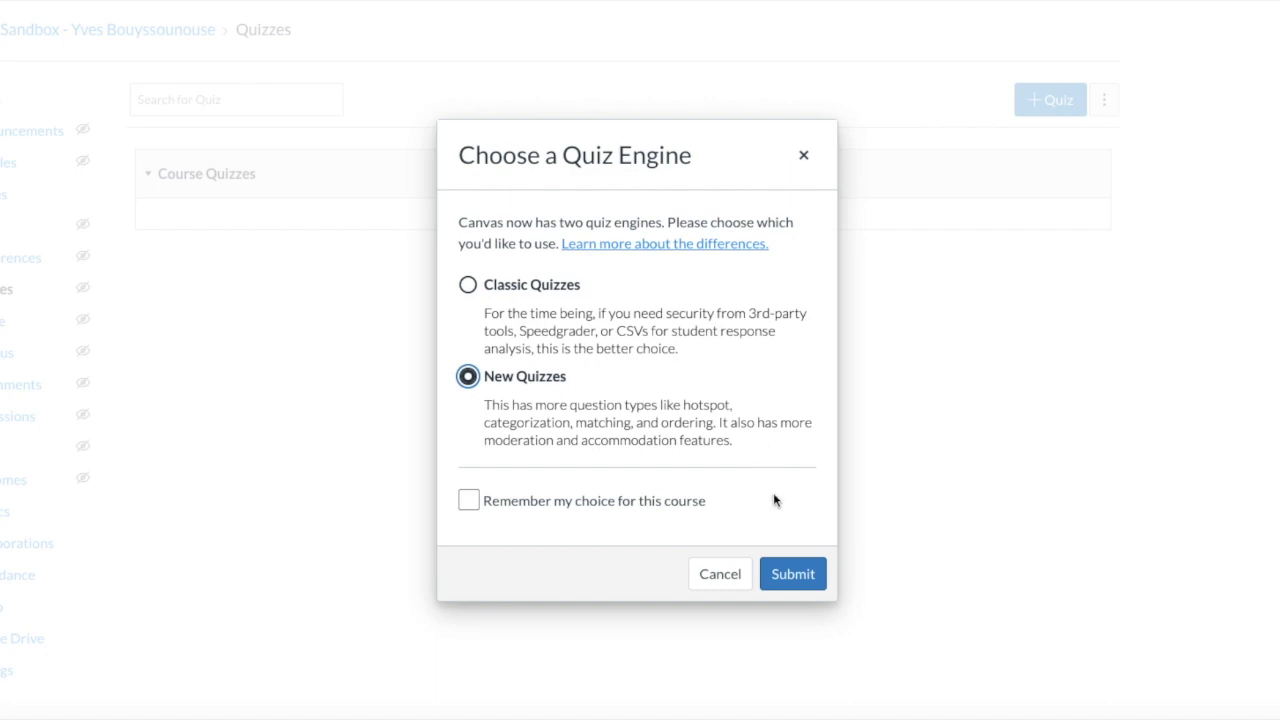
click(788, 575)
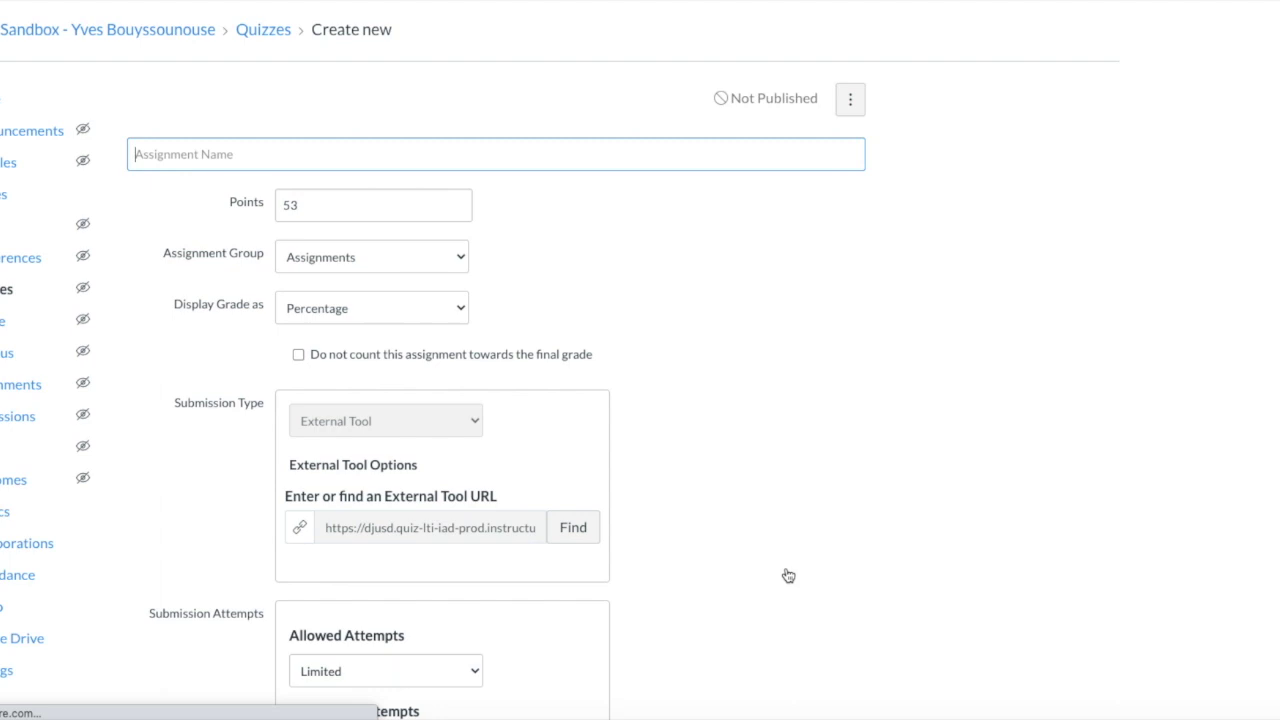
Name the assignment "Sample Quiz" and set its points to 10
text(Sample Quiz)
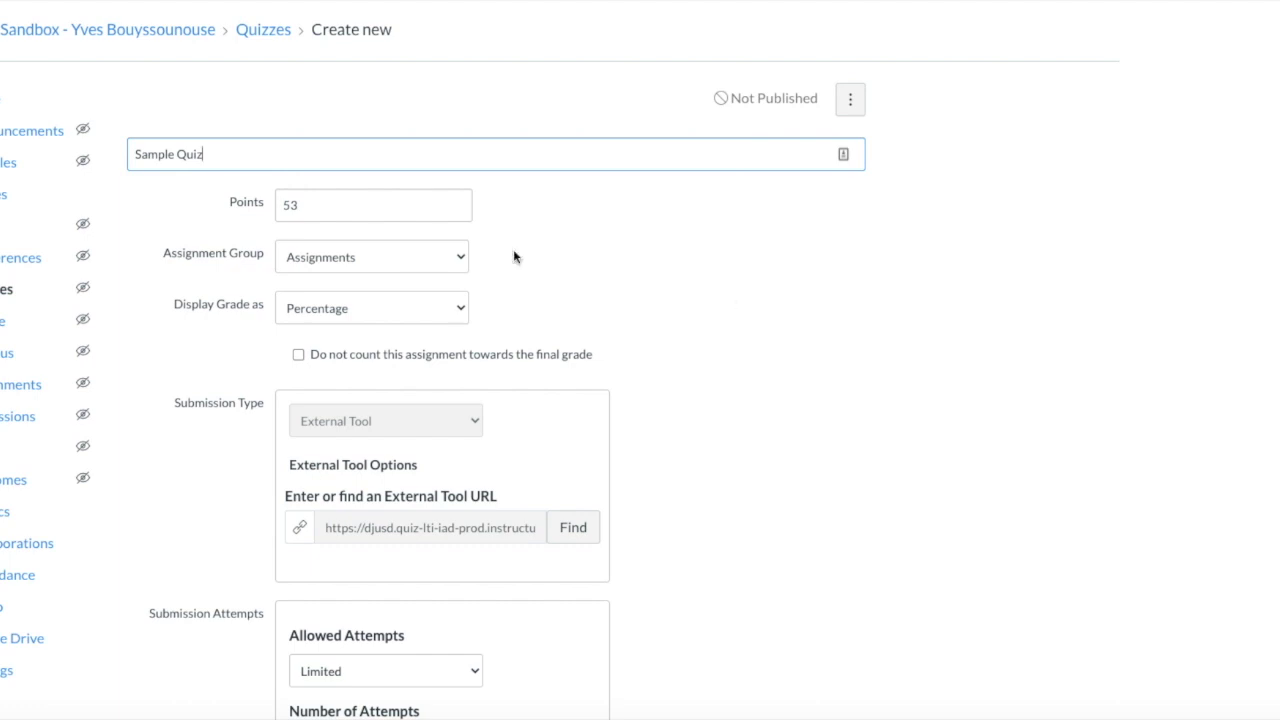
double_click(292, 205)
text(10)
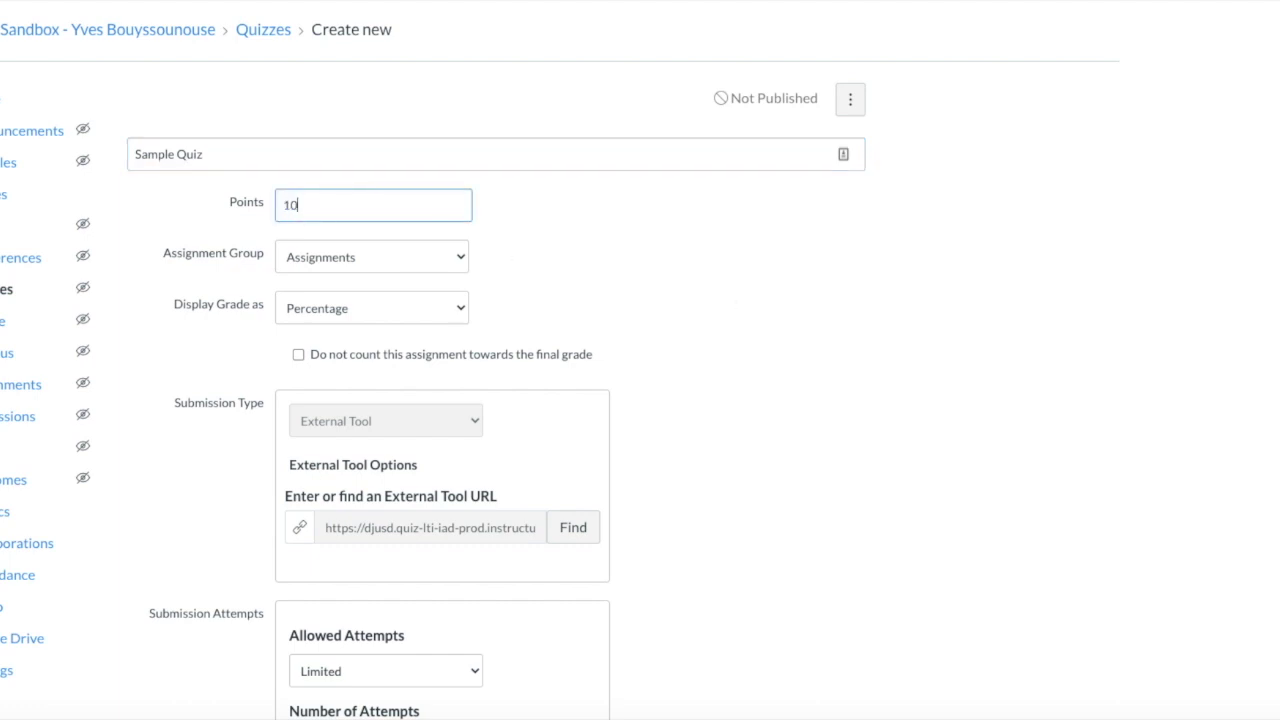
Place the quiz in the Assessments assignment group and keep its grade display as Percentage
click(434, 256)
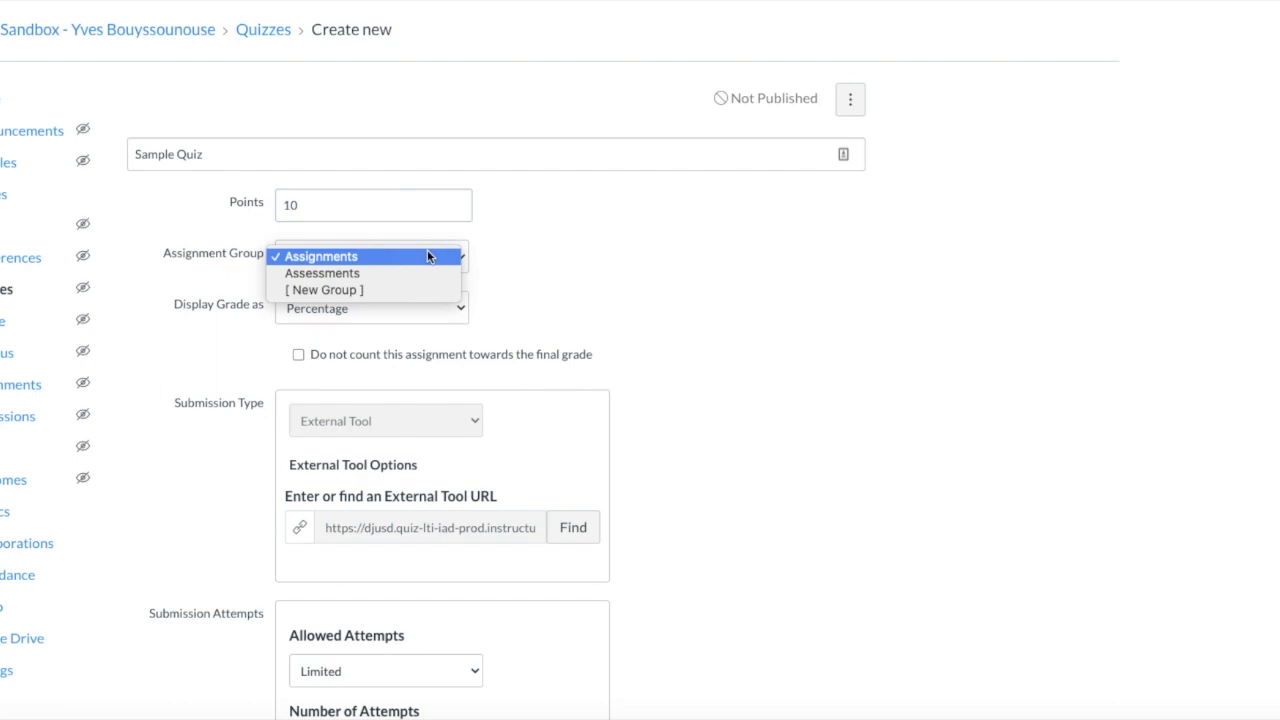
click(428, 273)
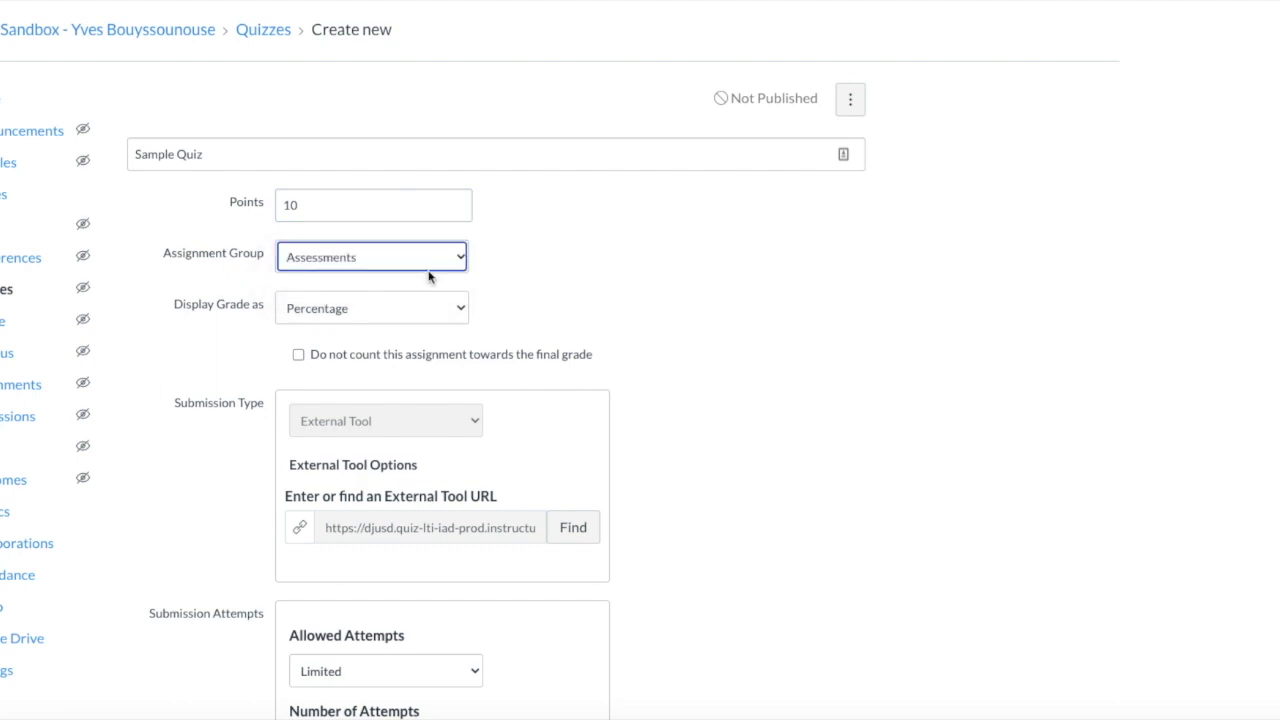
scroll(548, 270, down, 1)
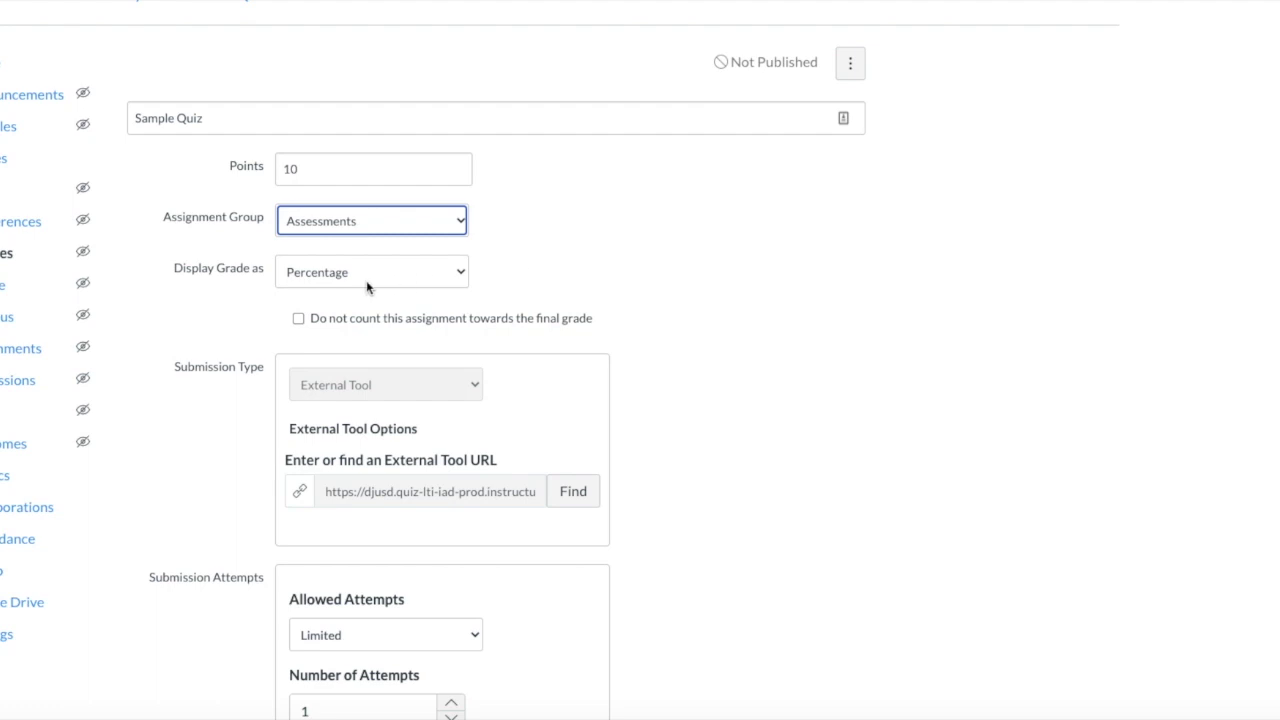
click(460, 276)
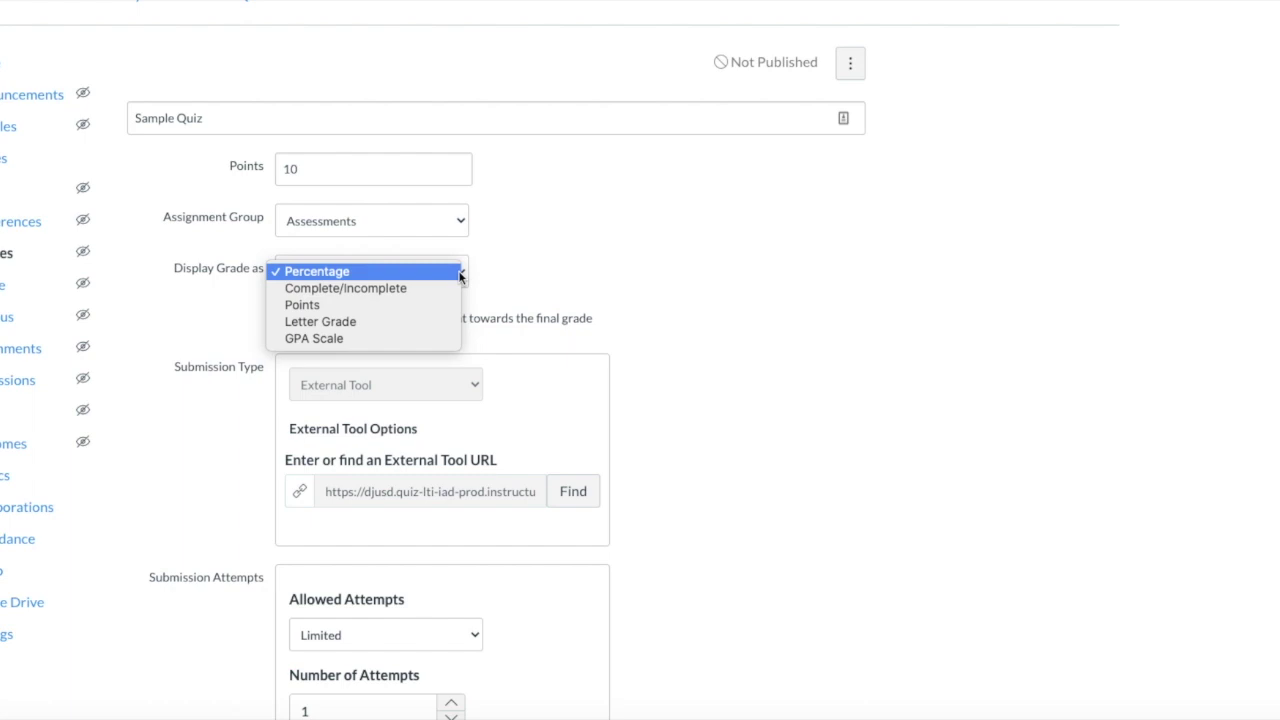
click(646, 257)
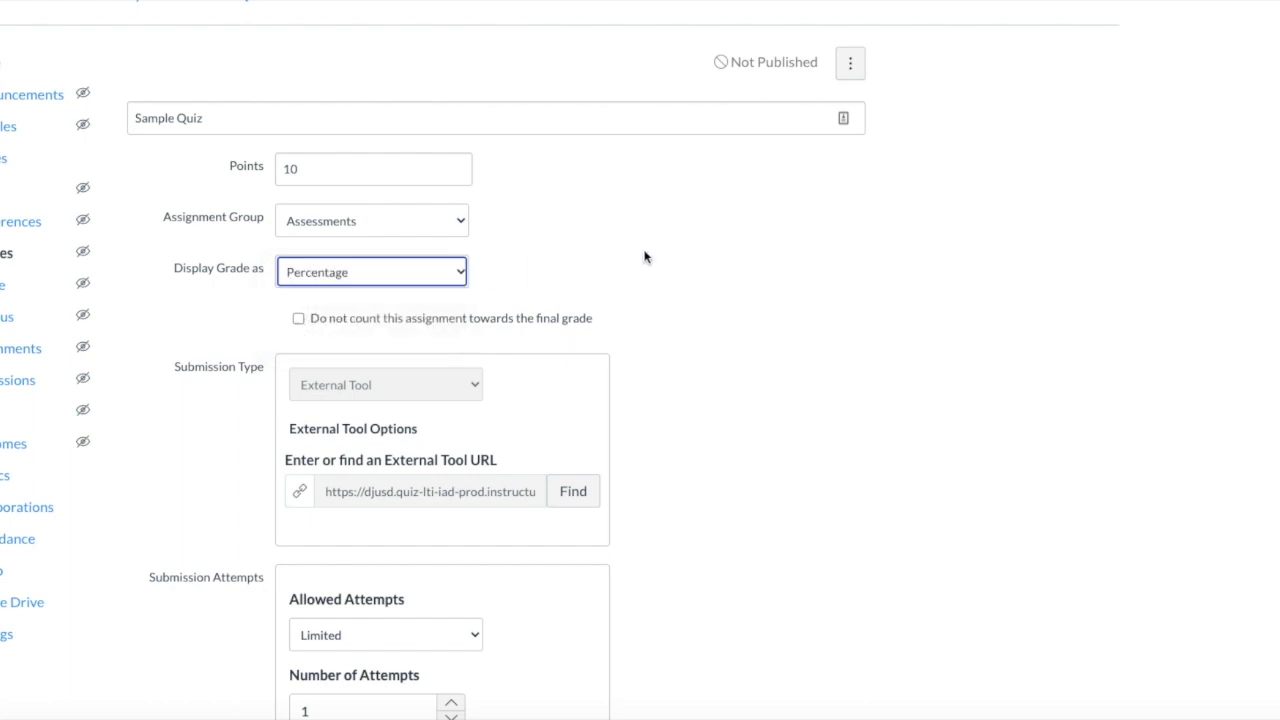
Assign the quiz to the Sandbox course section only, removing everyone else, and save the quiz details
scroll(684, 321, down, 2)
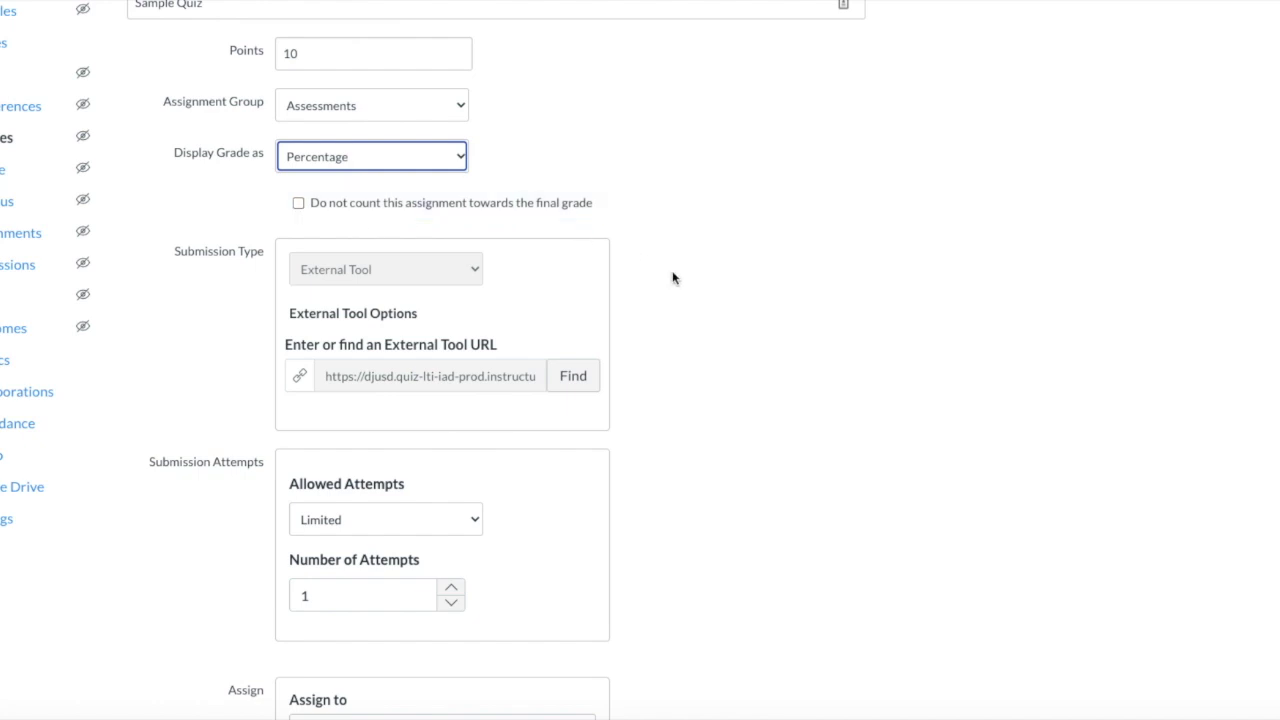
scroll(672, 278, down, 1)
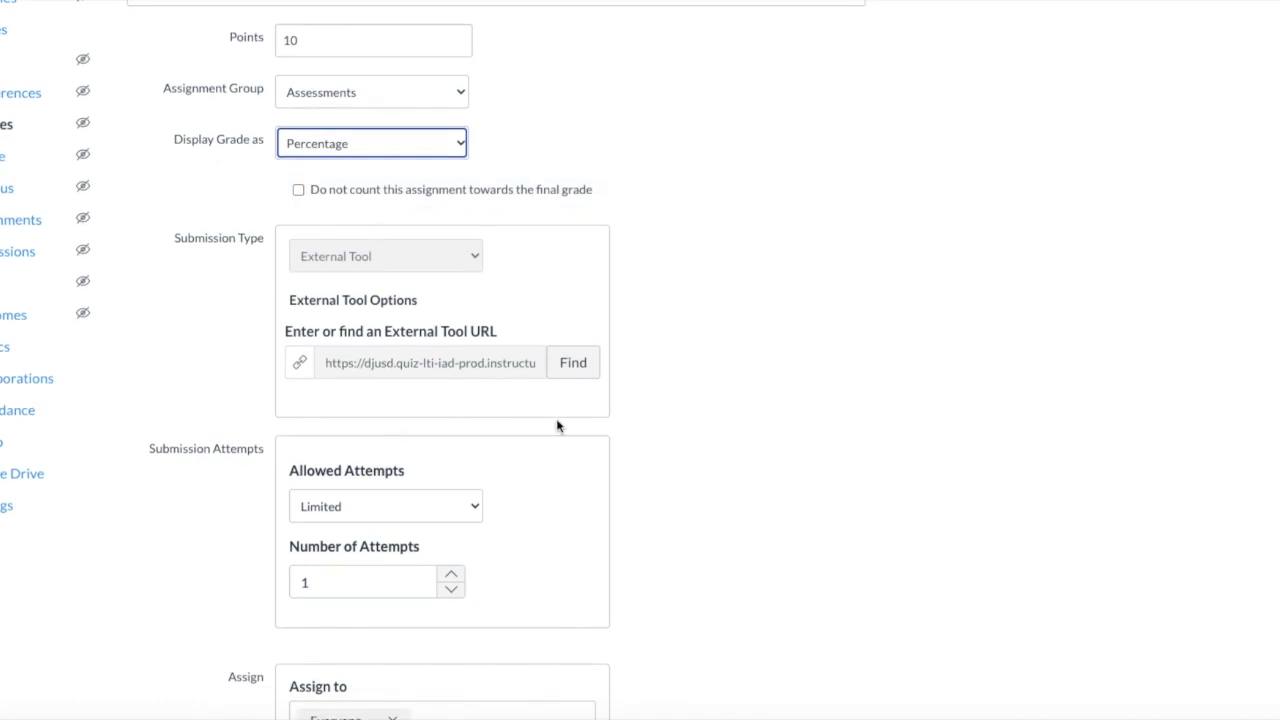
scroll(786, 369, down, 1)
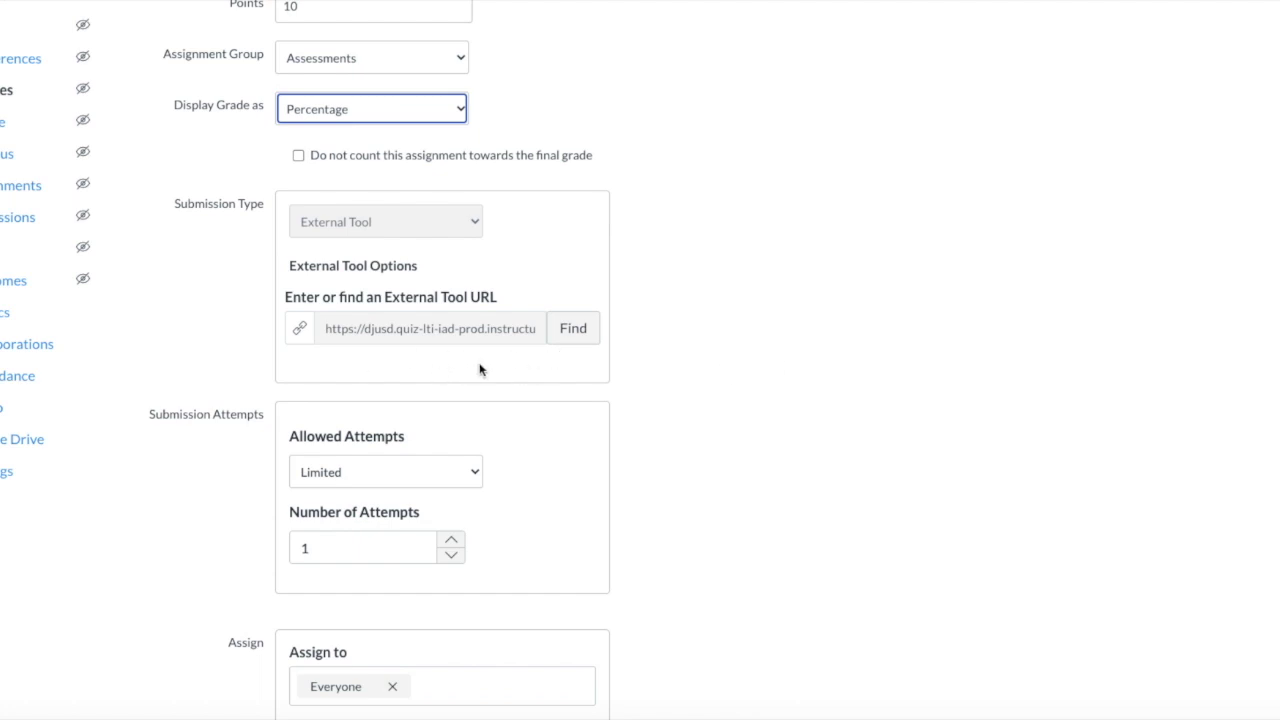
scroll(705, 352, down, 1)
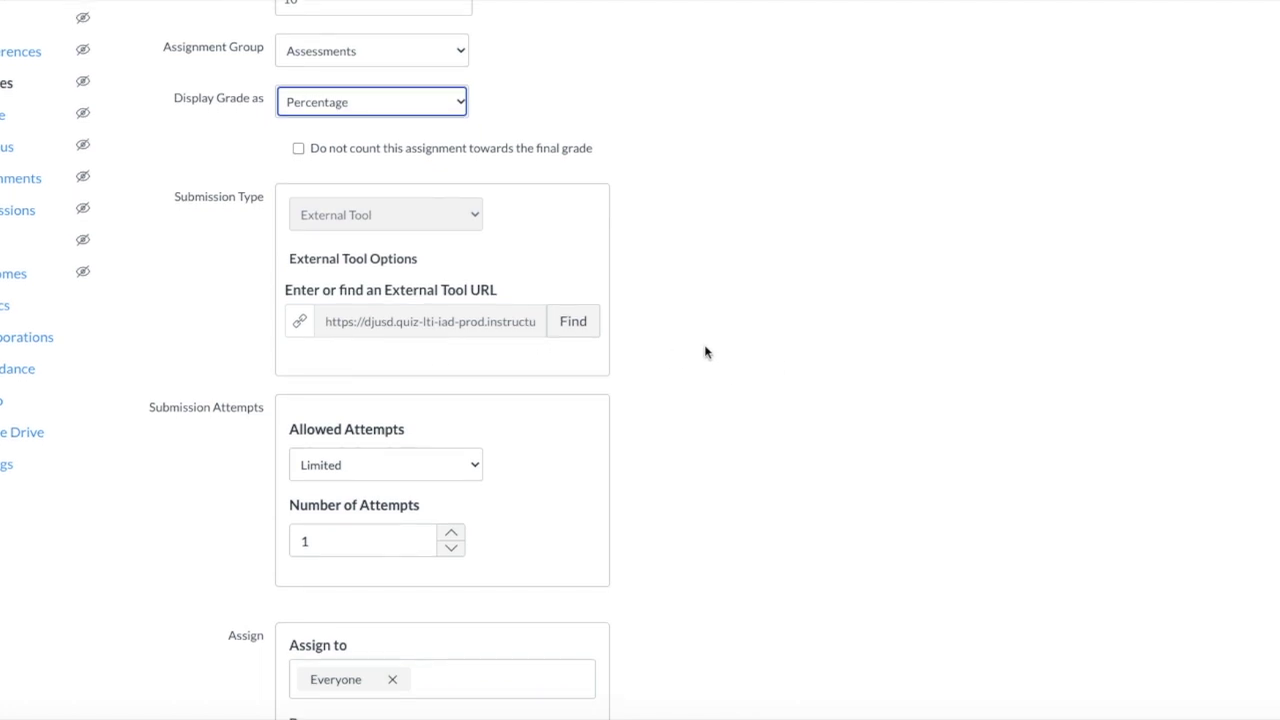
scroll(705, 352, down, 2)
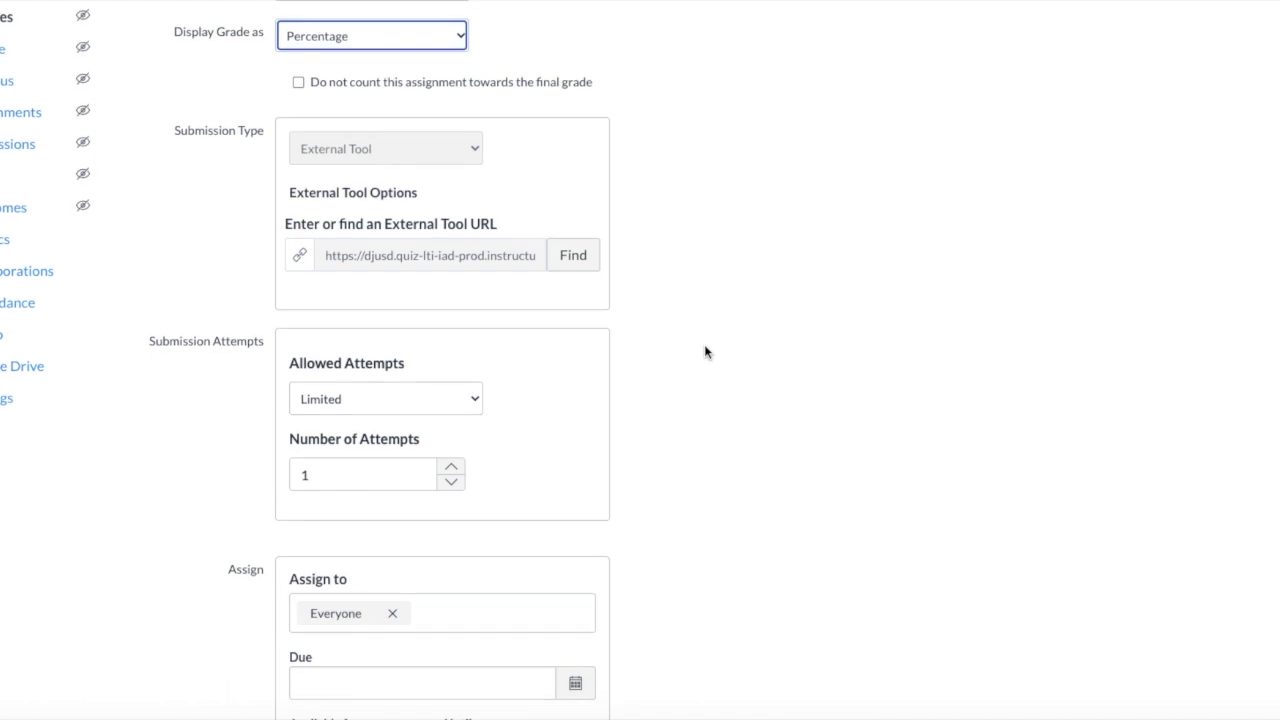
scroll(705, 351, down, 4)
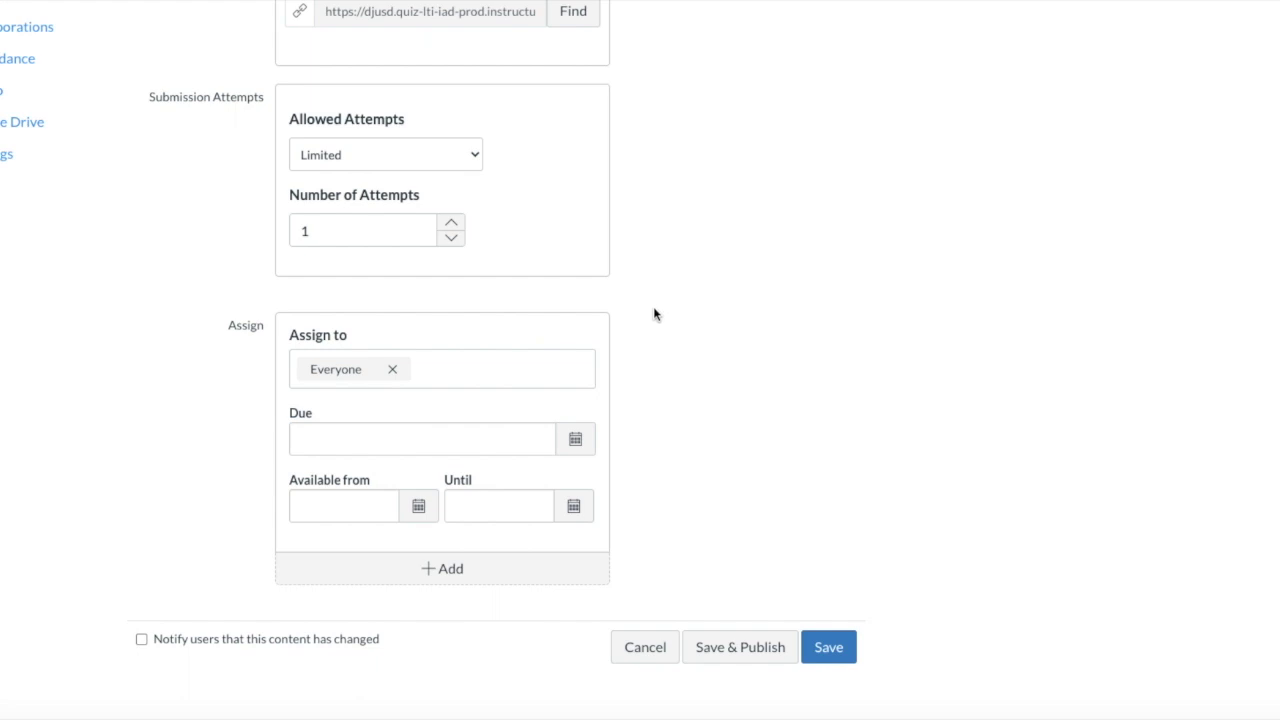
click(474, 377)
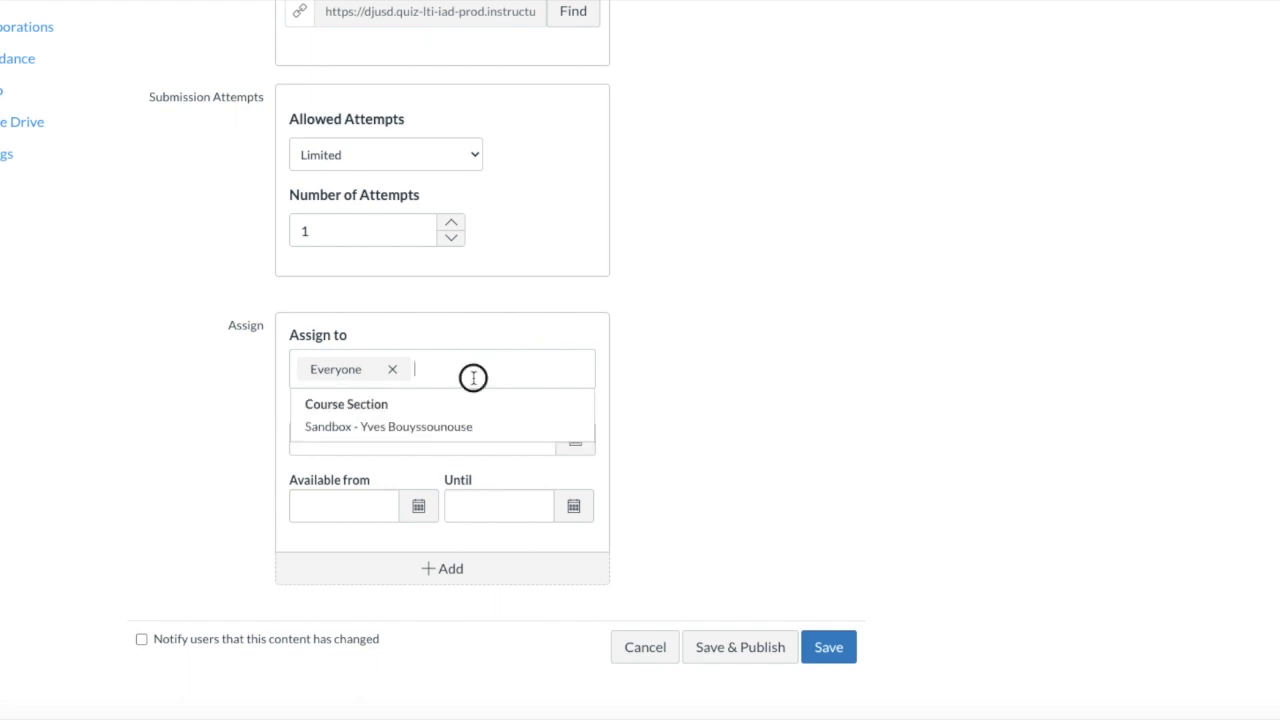
click(434, 426)
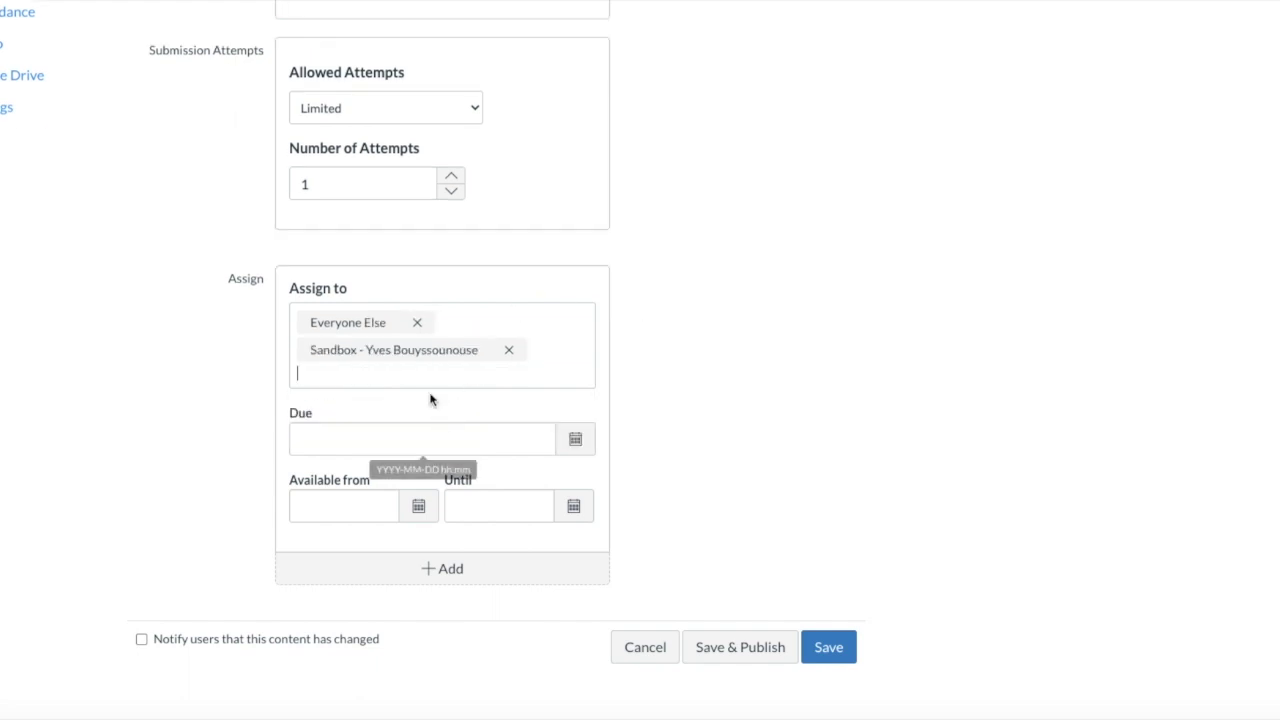
click(418, 327)
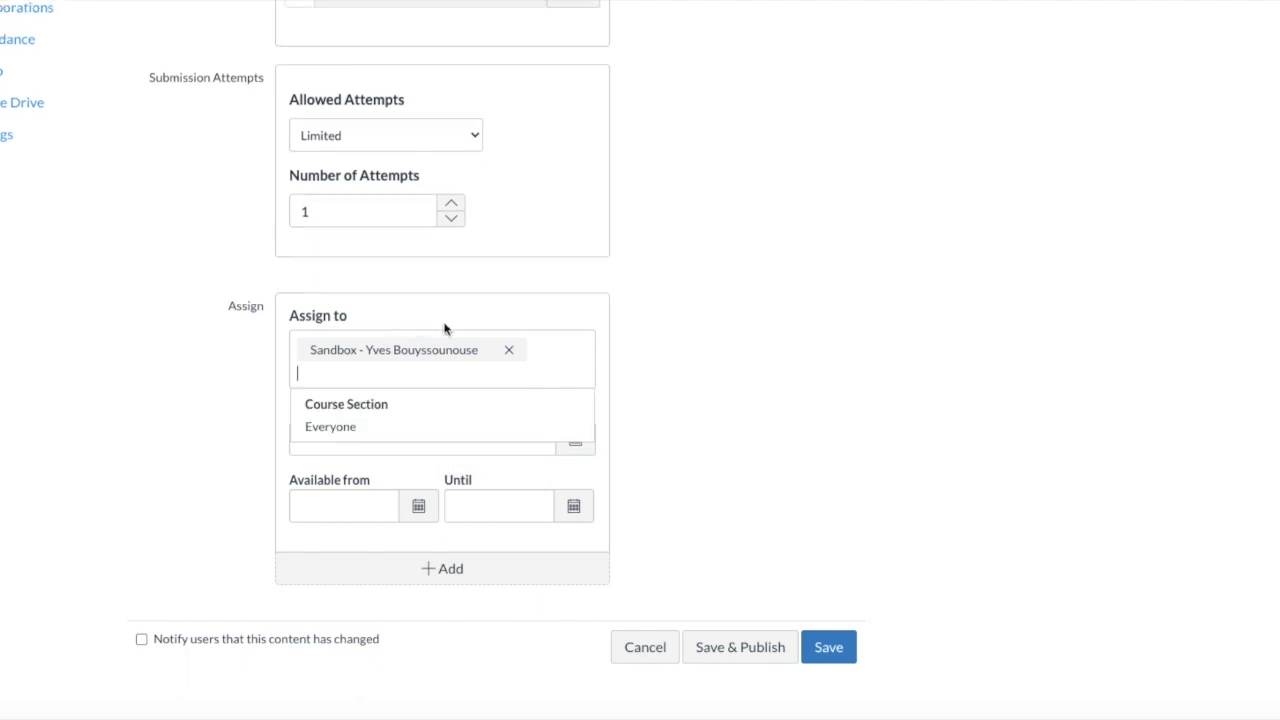
click(674, 409)
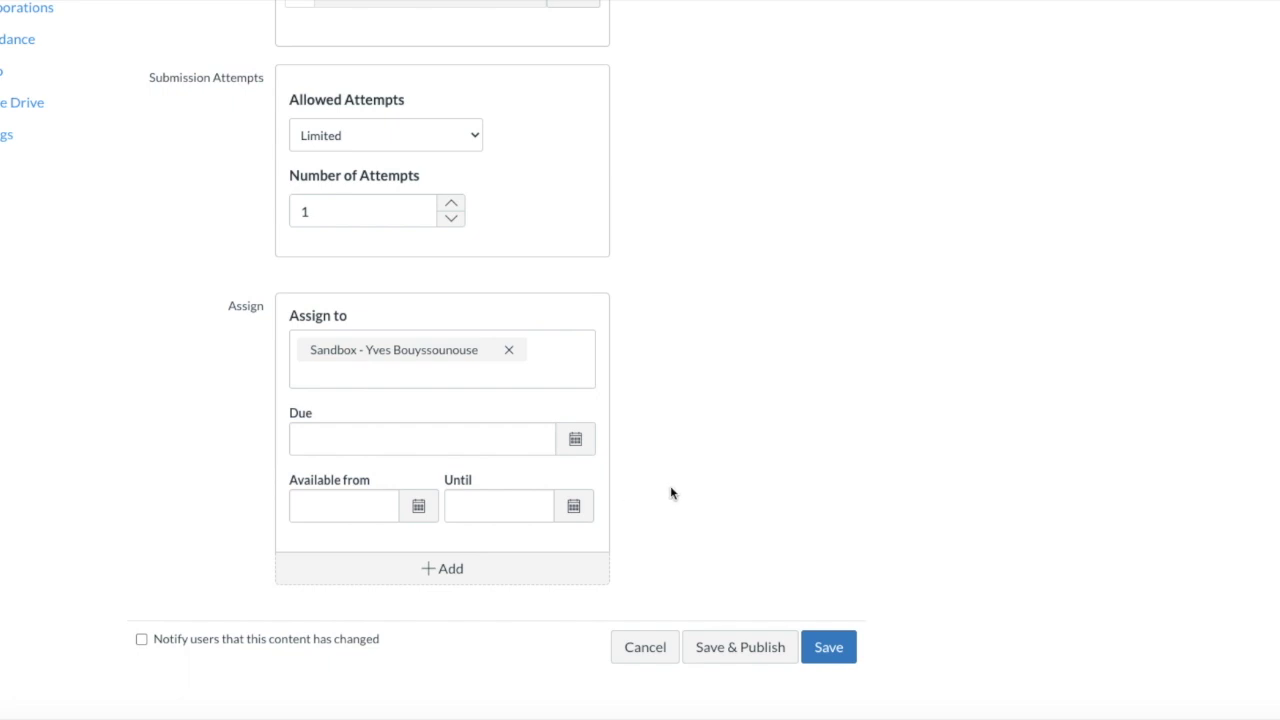
click(834, 647)
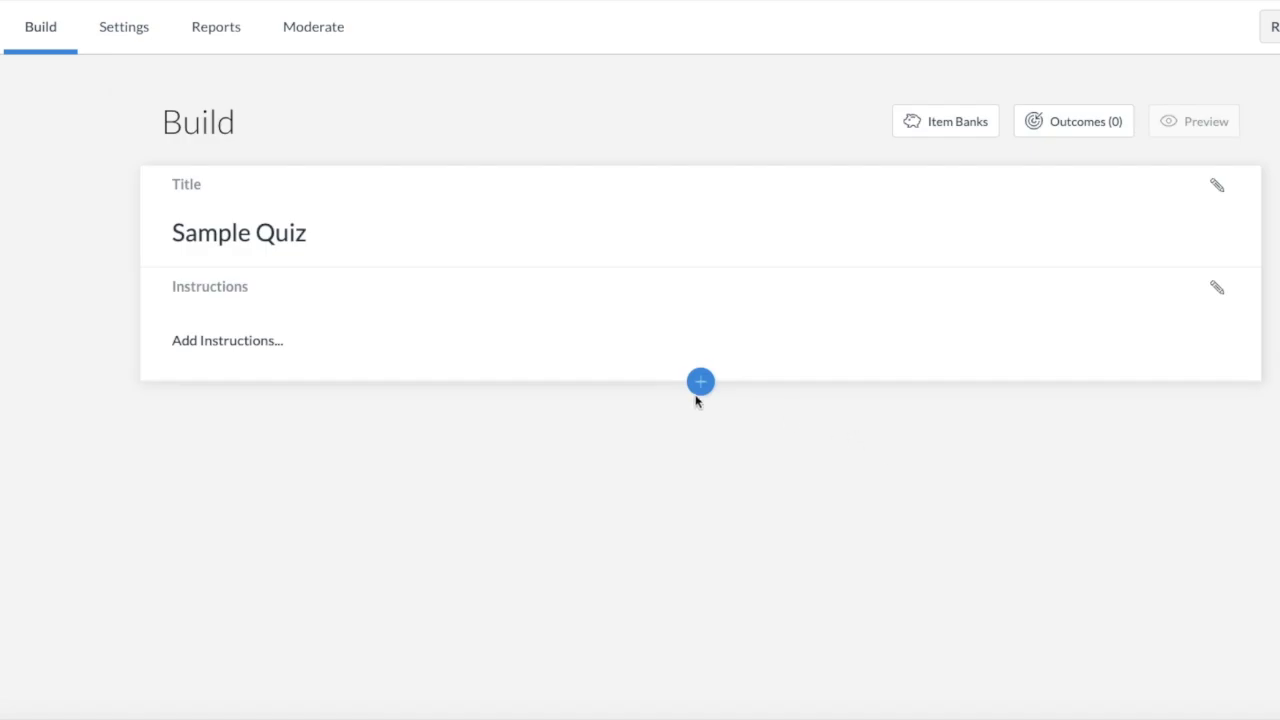
Add the quiz instructions "Please take this sample quiz."
click(351, 344)
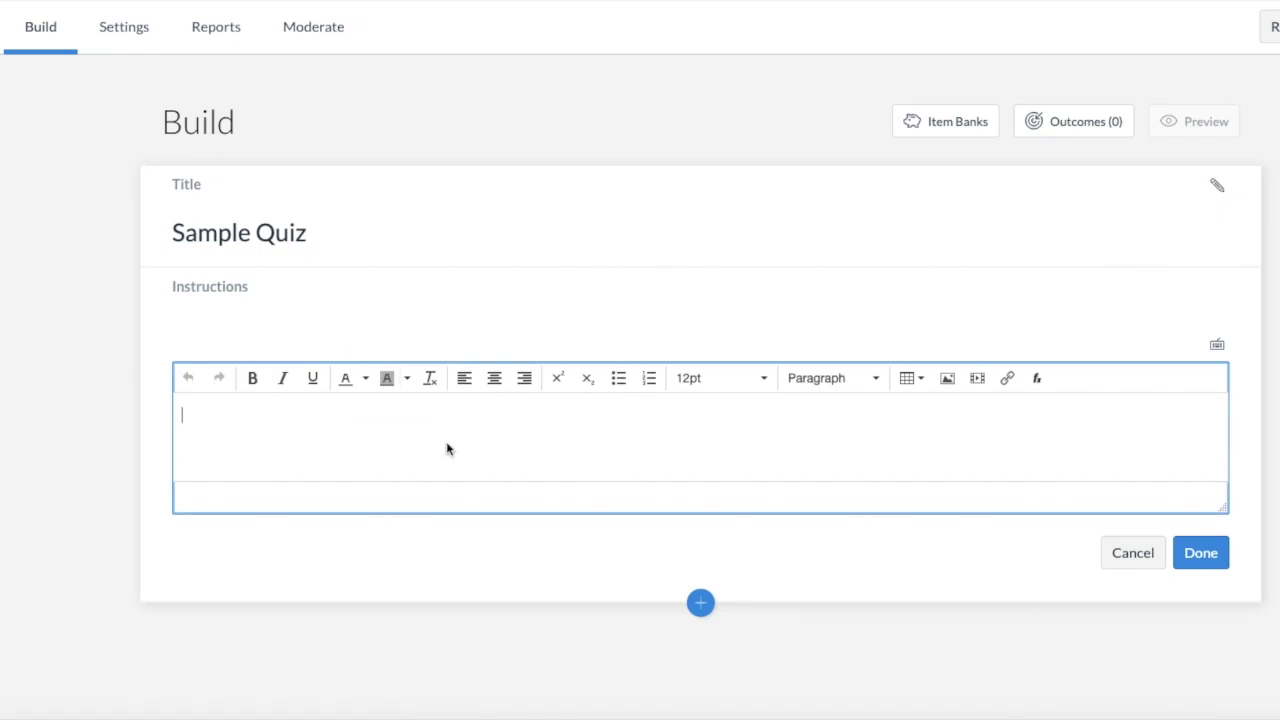
text(Please take this sam)
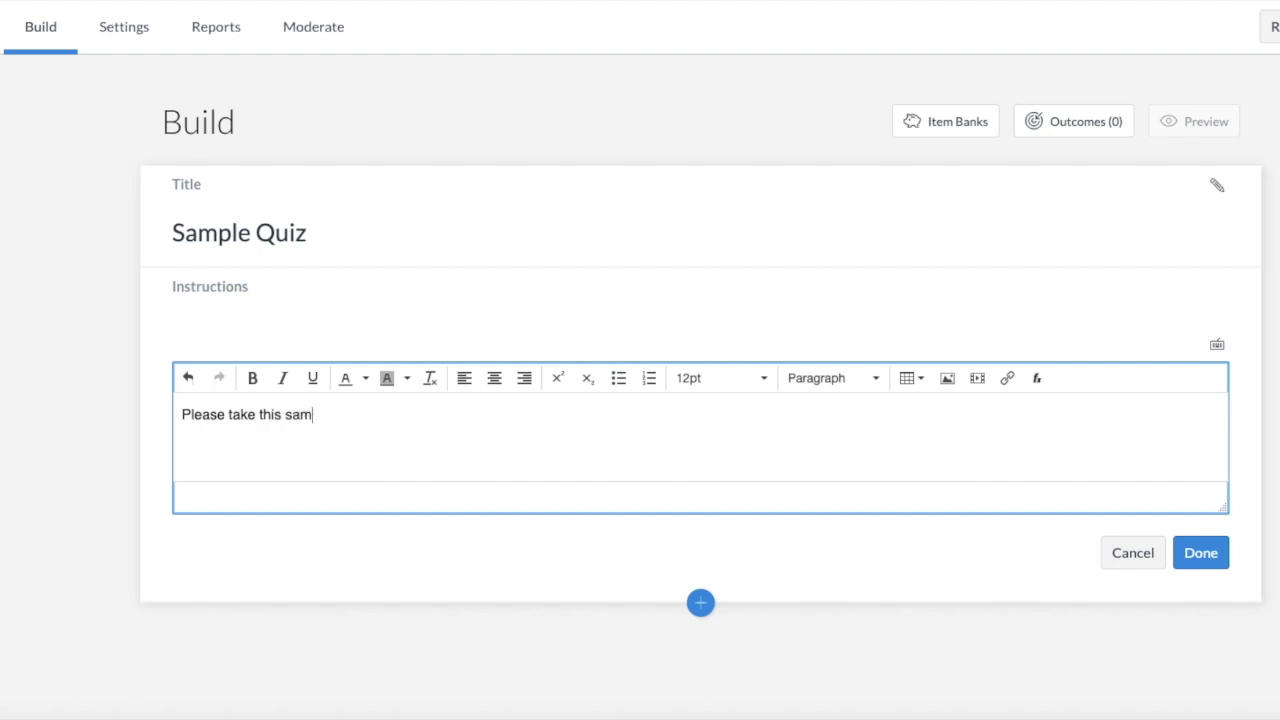
text(ple quiz.)
click(1190, 565)
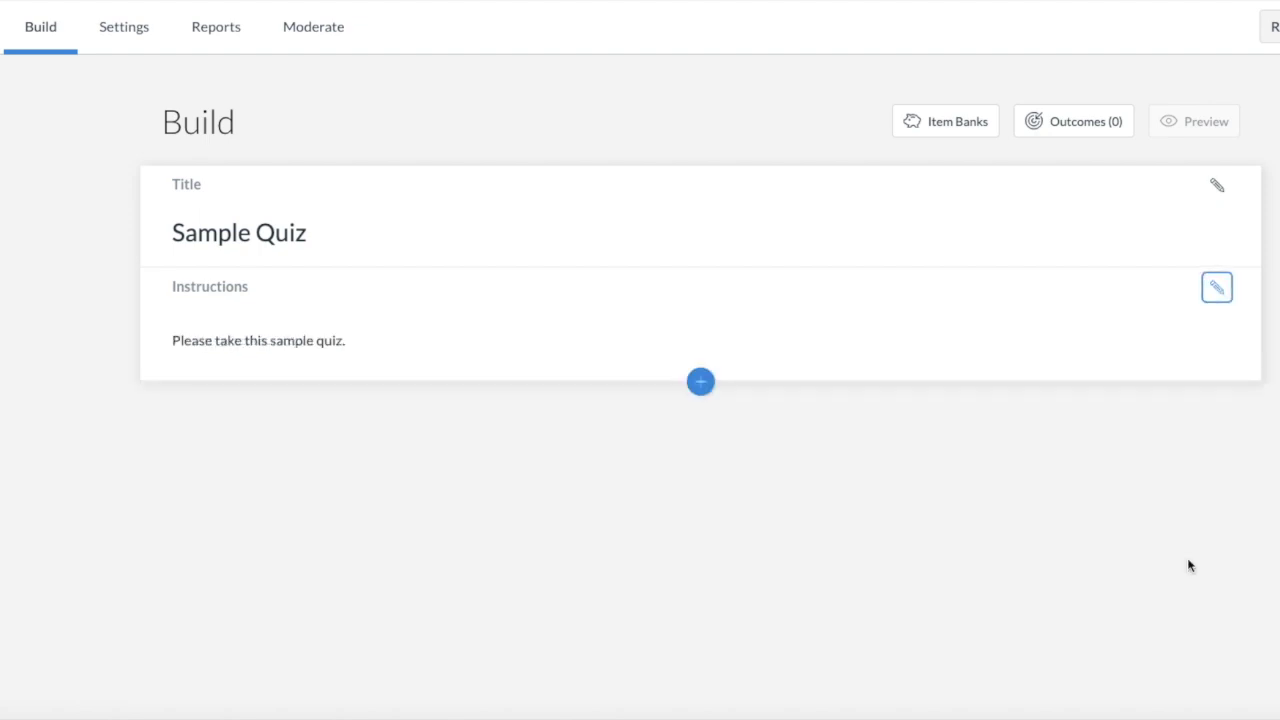
Insert a Categorization question with the question stem "Please put these into the correct category."
click(699, 382)
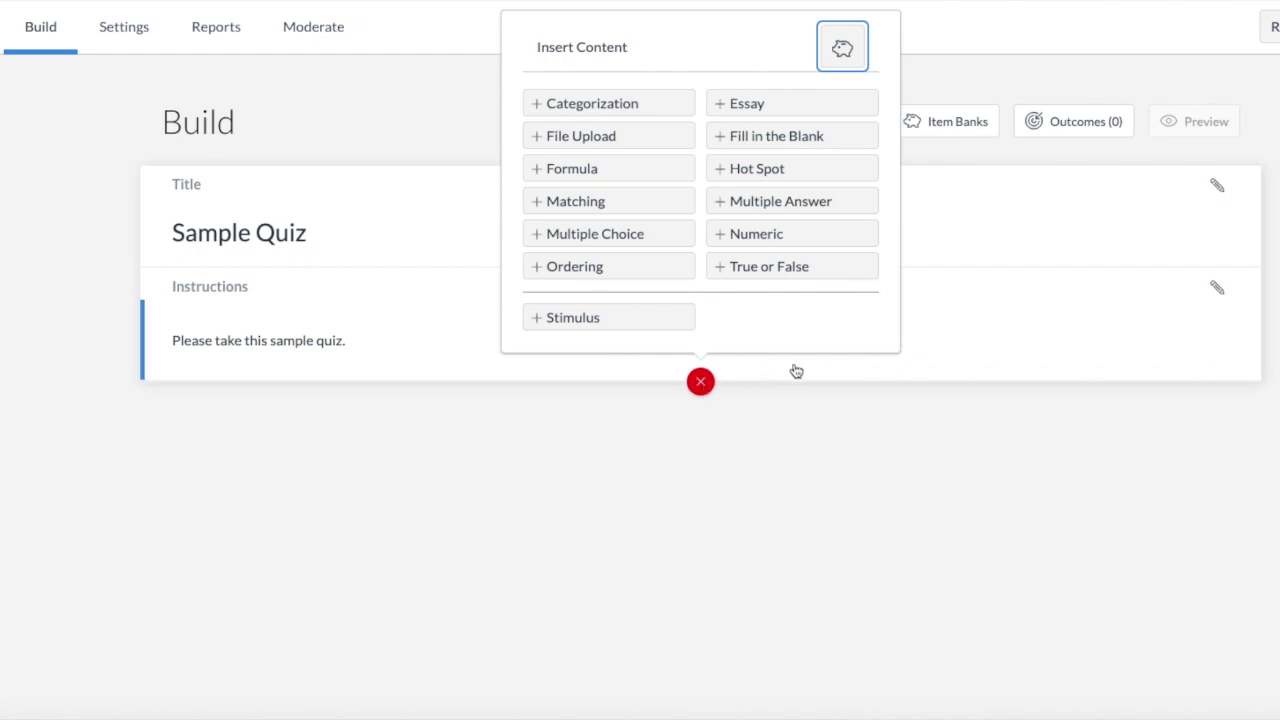
click(625, 103)
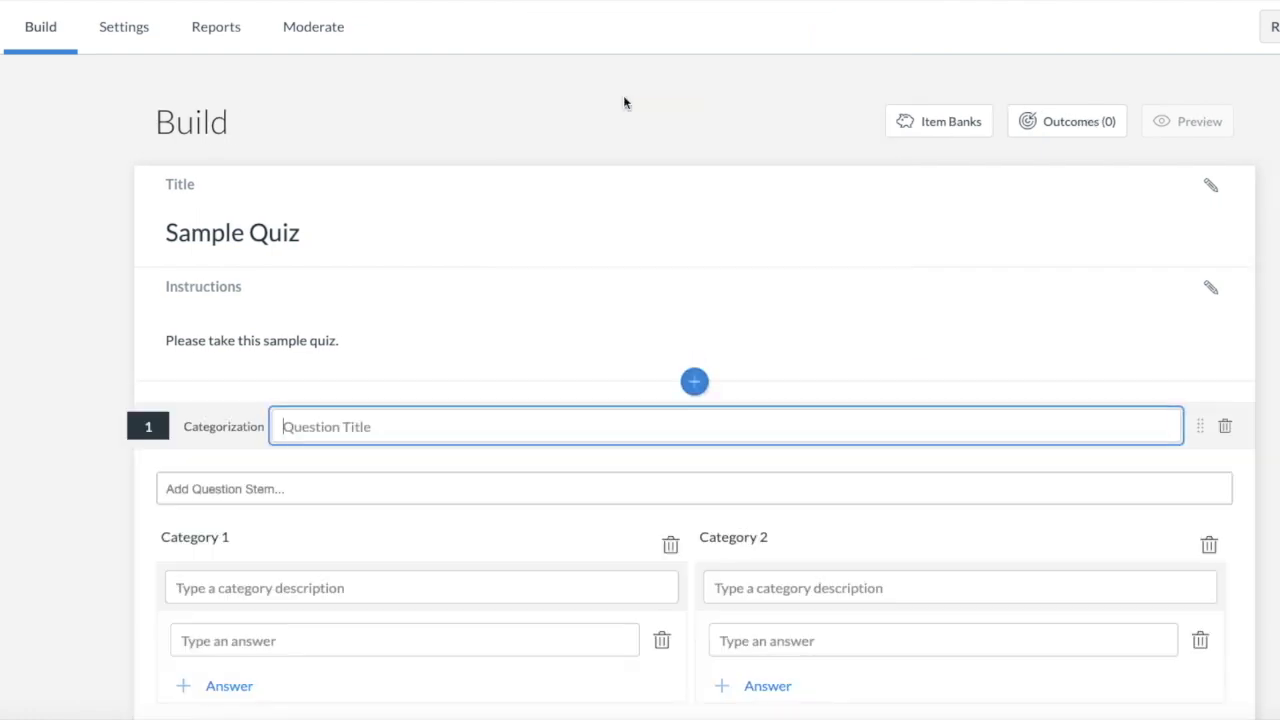
scroll(751, 263, down, 1)
scroll(751, 263, down, 2)
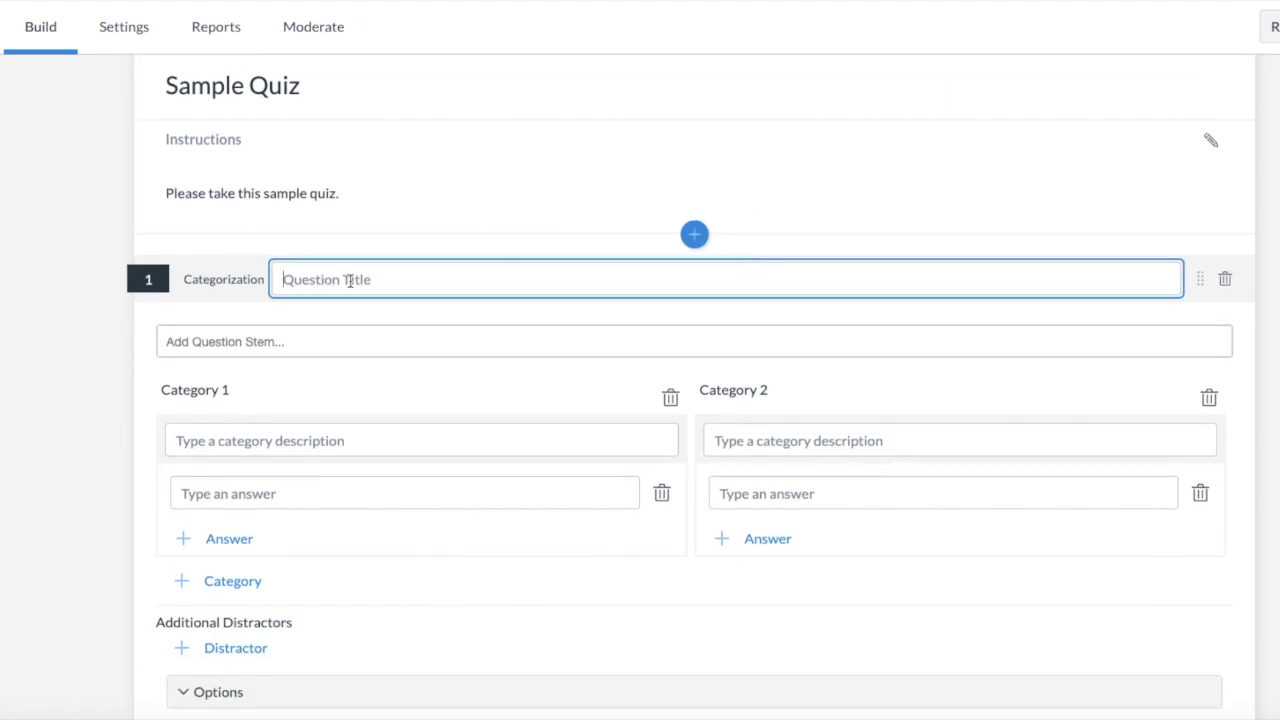
scroll(449, 347, down, 1)
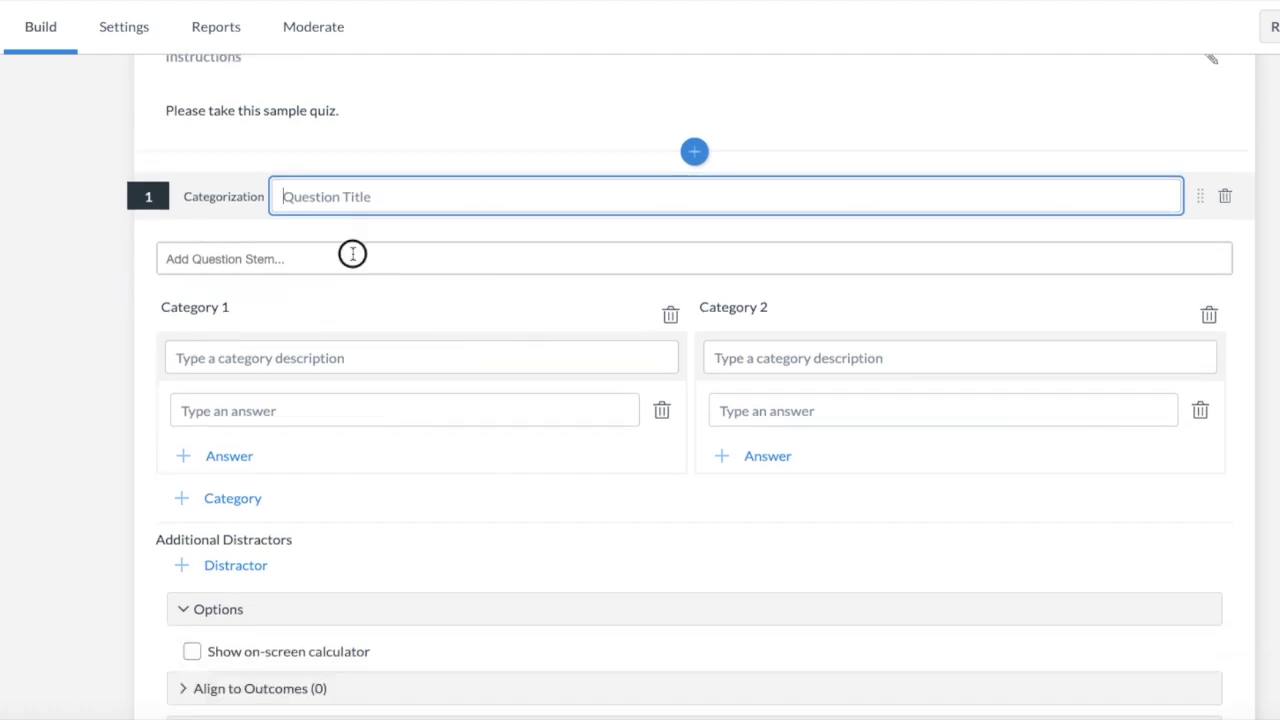
click(352, 257)
text(Ple)
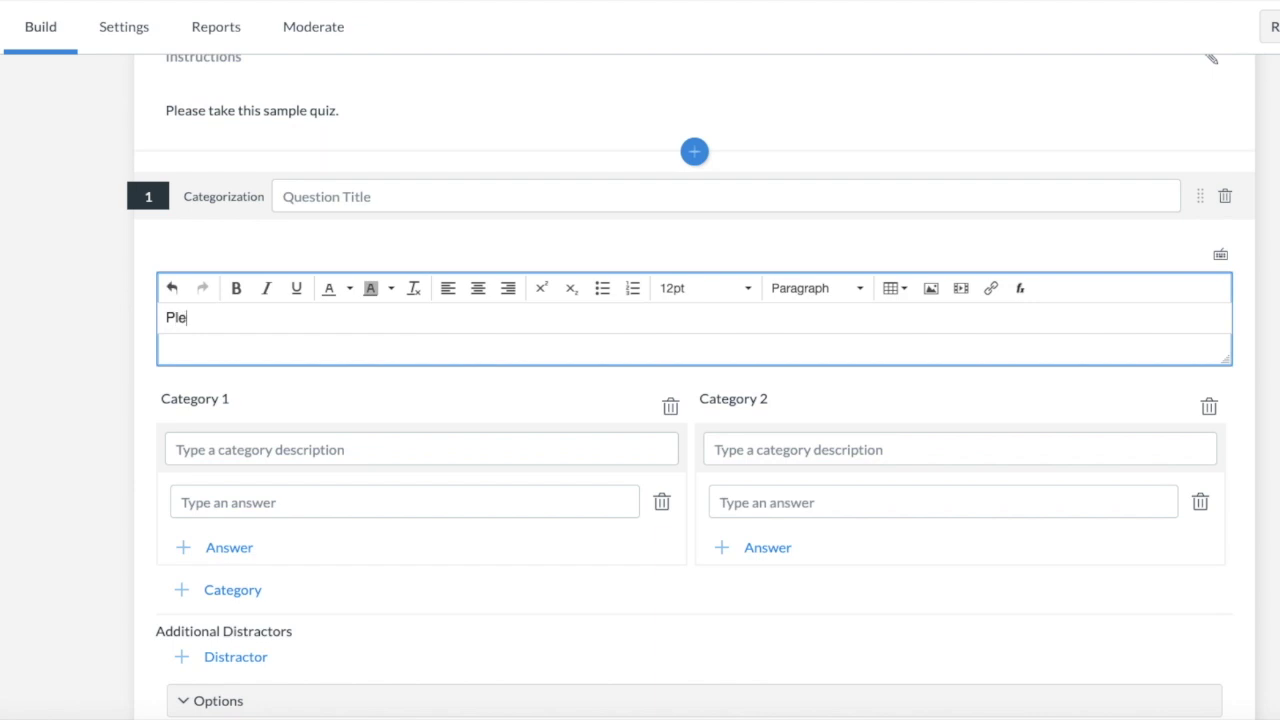
text(ase put these into the c)
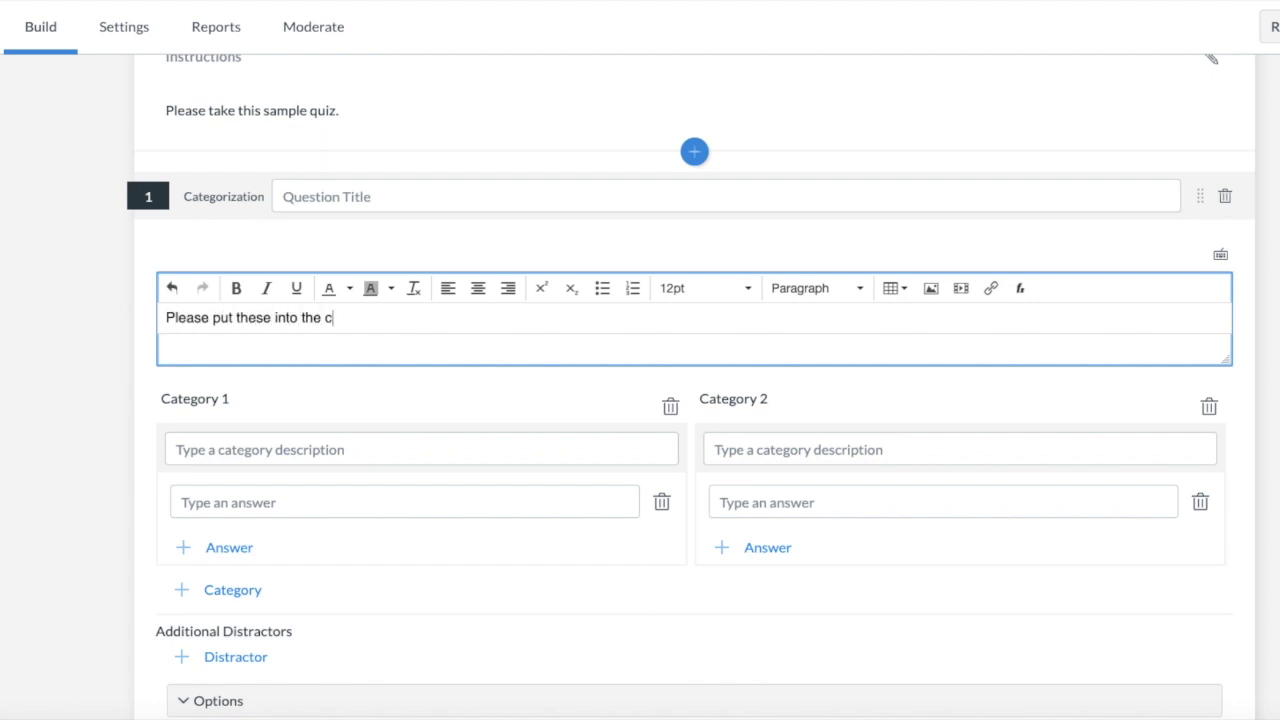
text(orrect category.)
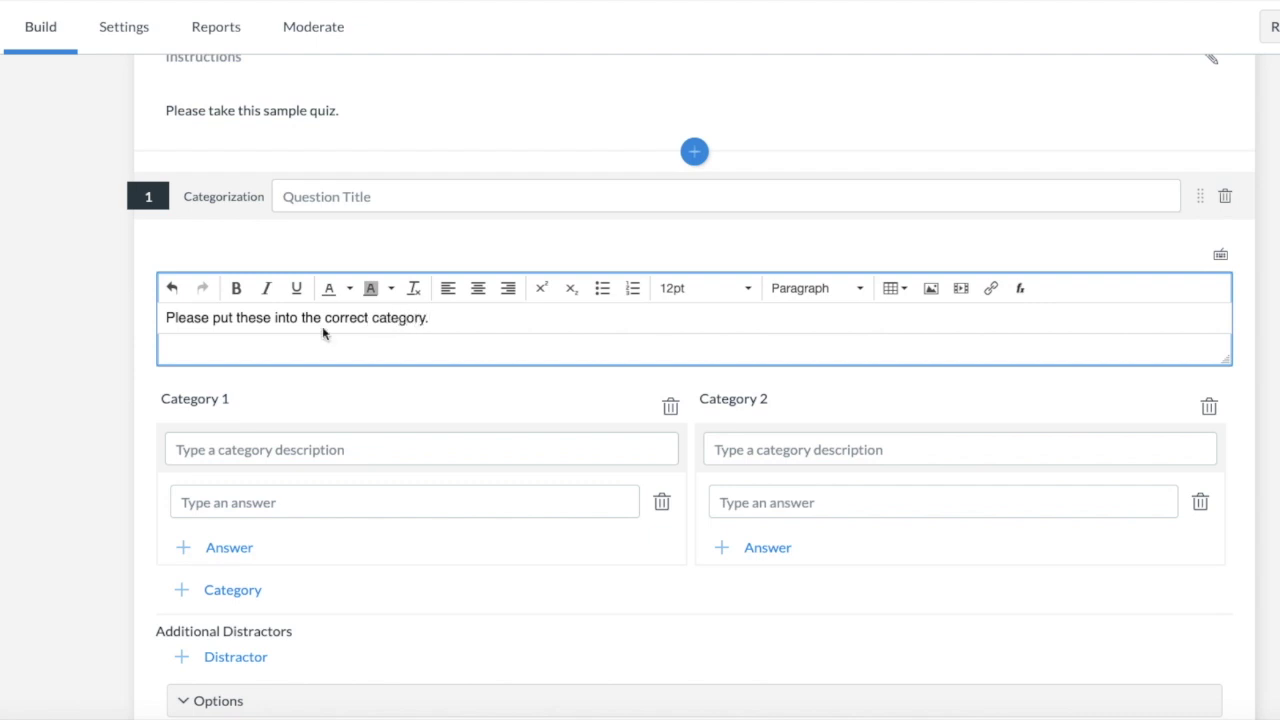
Describe Category 1 as "Humans" and Category 2 as "Cartoon" in the categorization question
scroll(326, 434, down, 1)
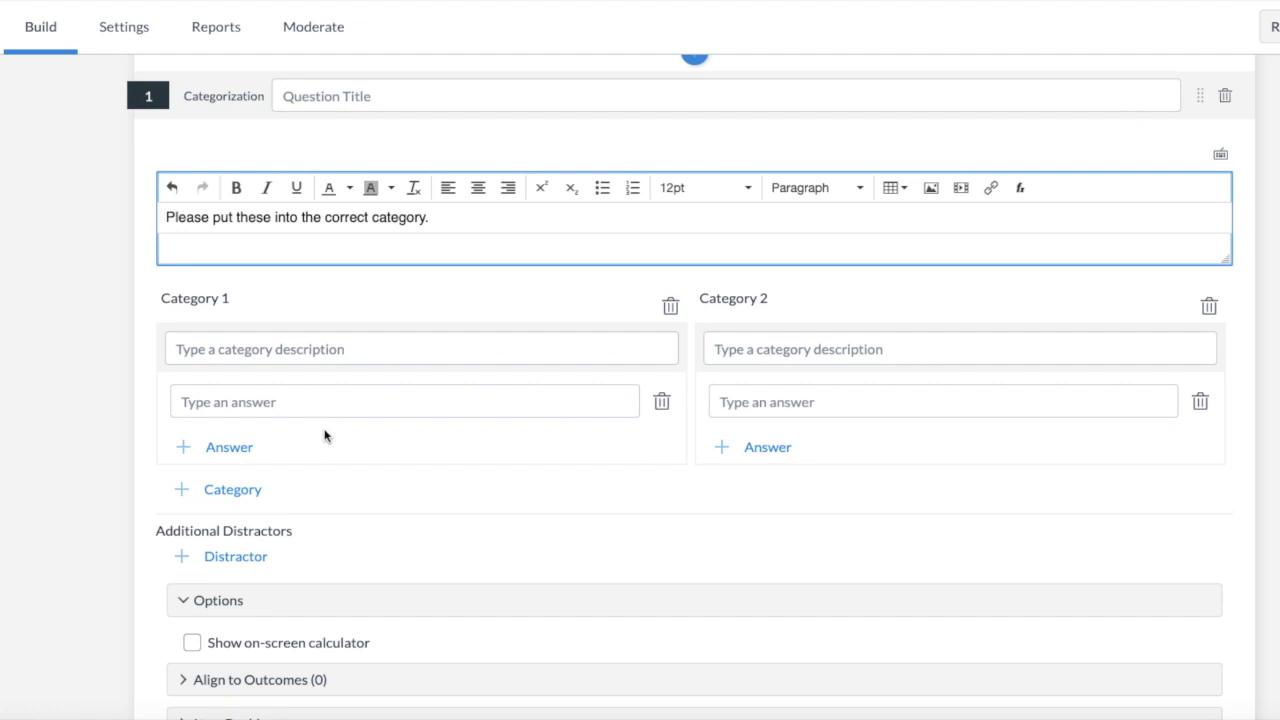
click(323, 357)
text(Humans)
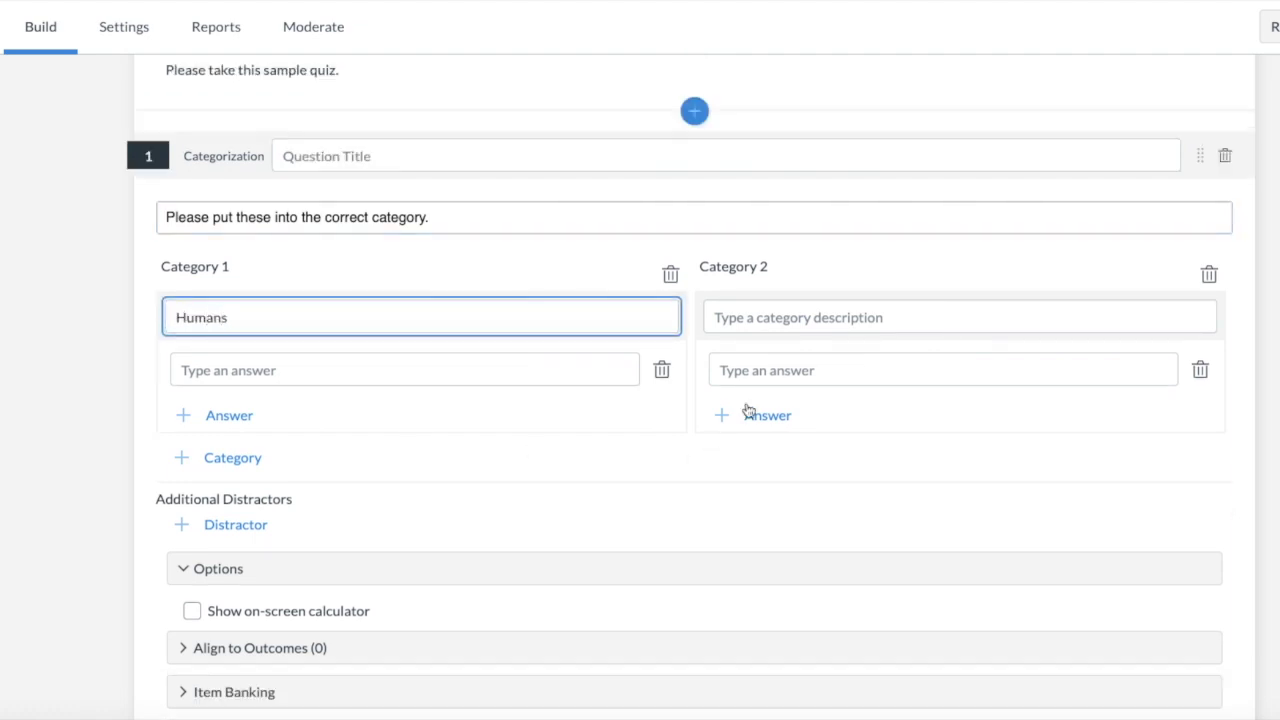
click(789, 329)
text(Cartoon)
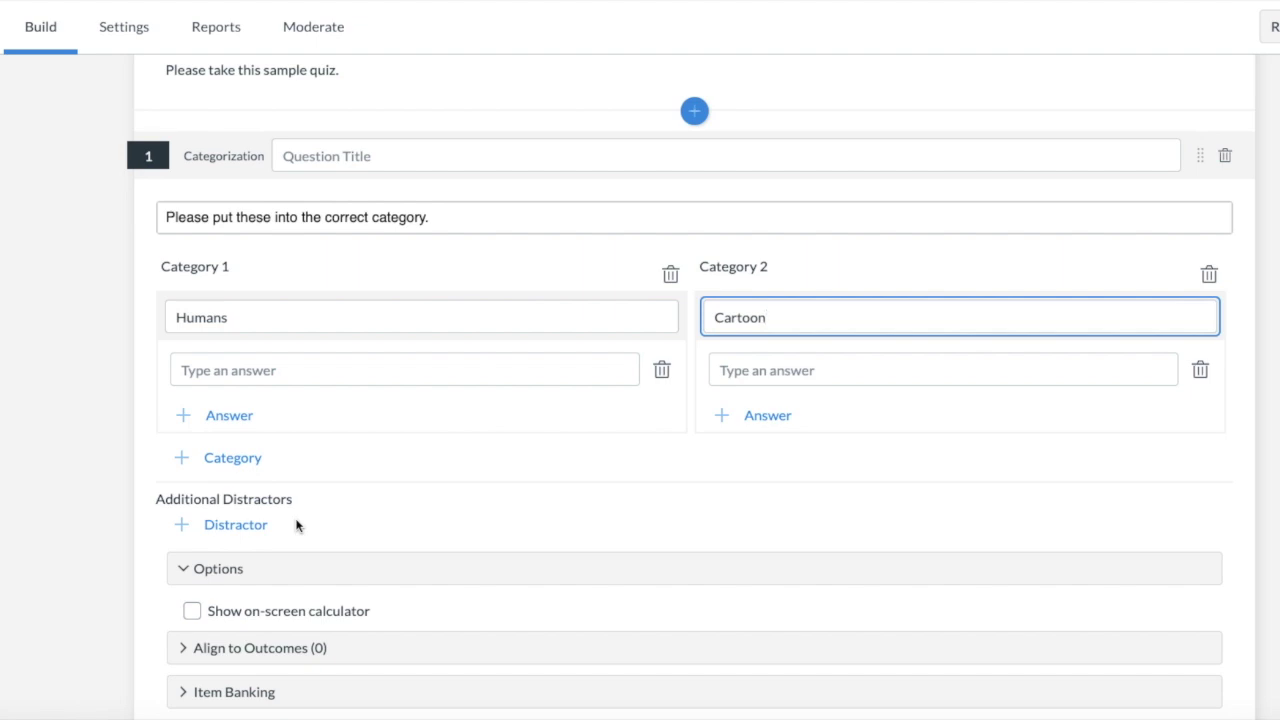
Add a third category to the categorization question and describe it as "None of the above"
click(244, 457)
text(non)
key(BackSpace)
text(No)
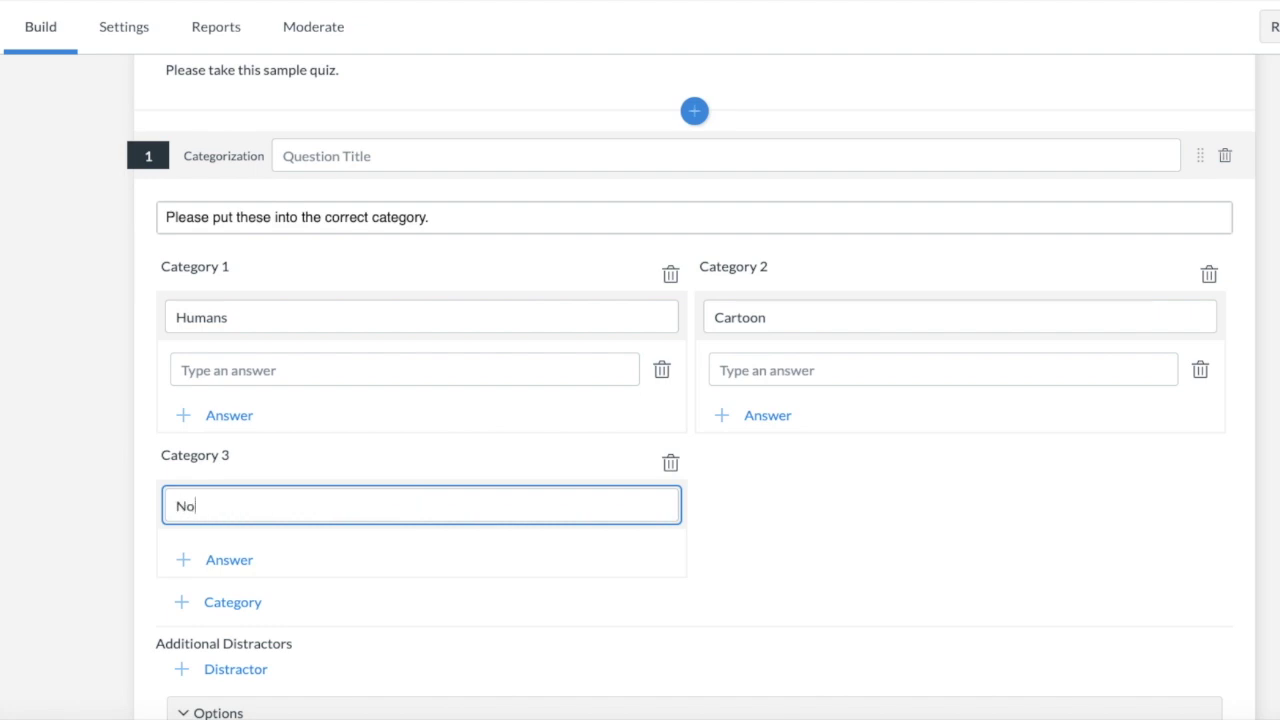
text(ne of the above)
Enter the answers "Joey", "Ross" and "Rachel" in the Humans category
click(243, 364)
text(Joey)
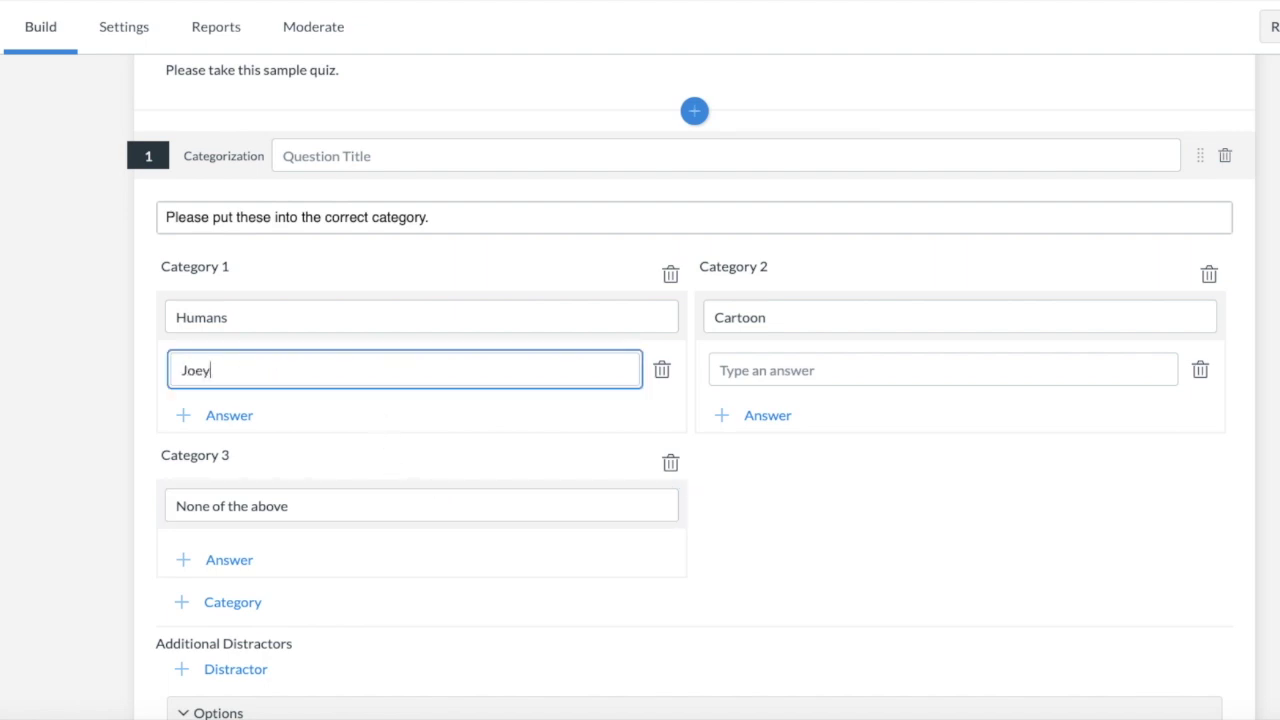
click(229, 415)
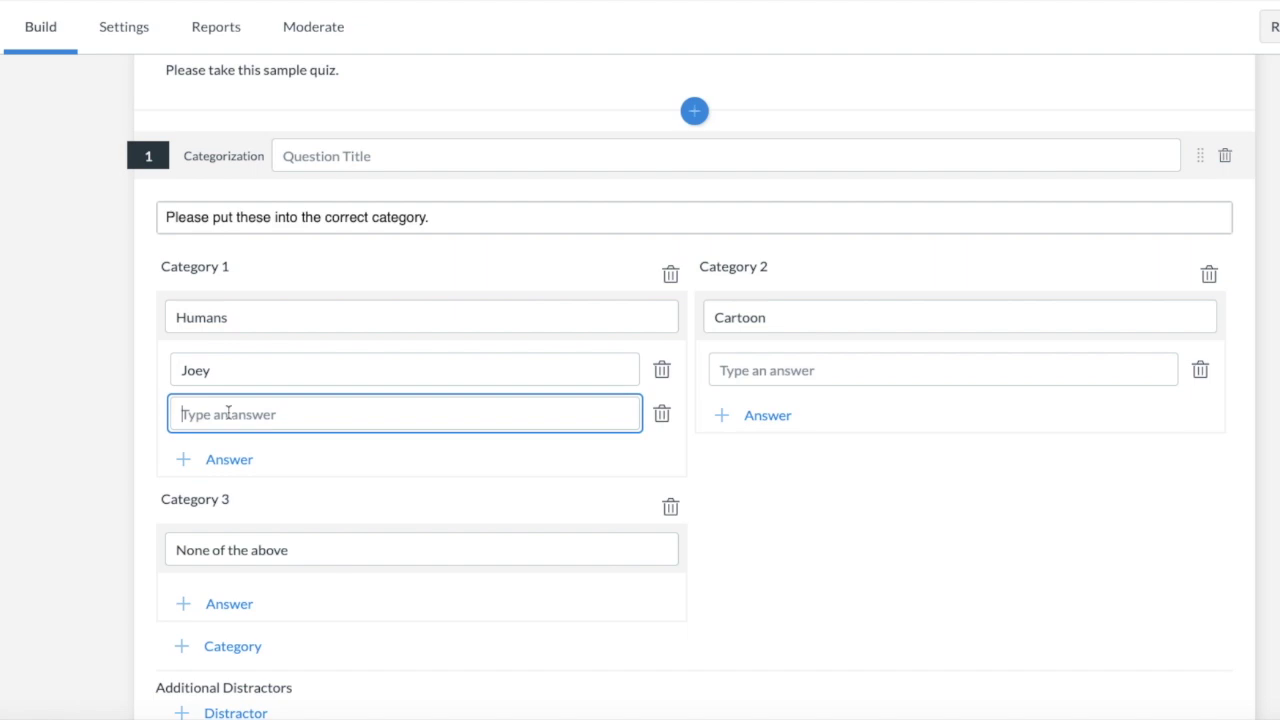
text(Ross)
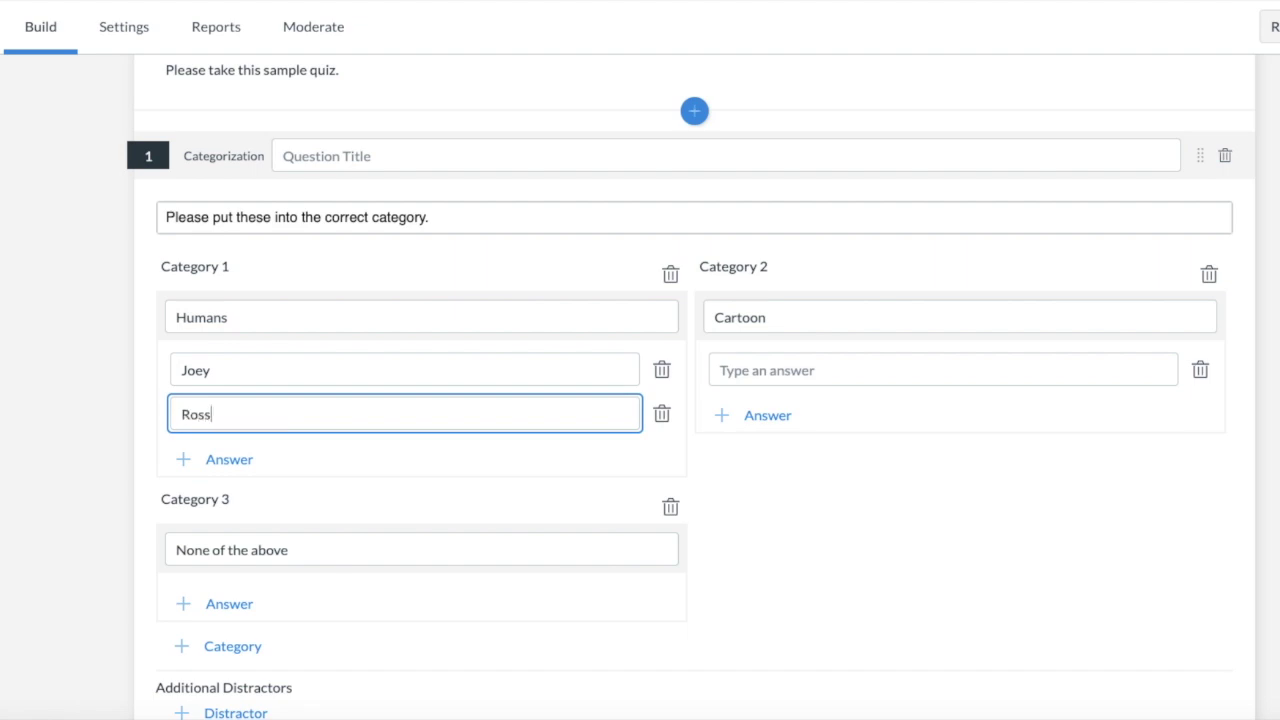
click(217, 459)
text(Rachel)
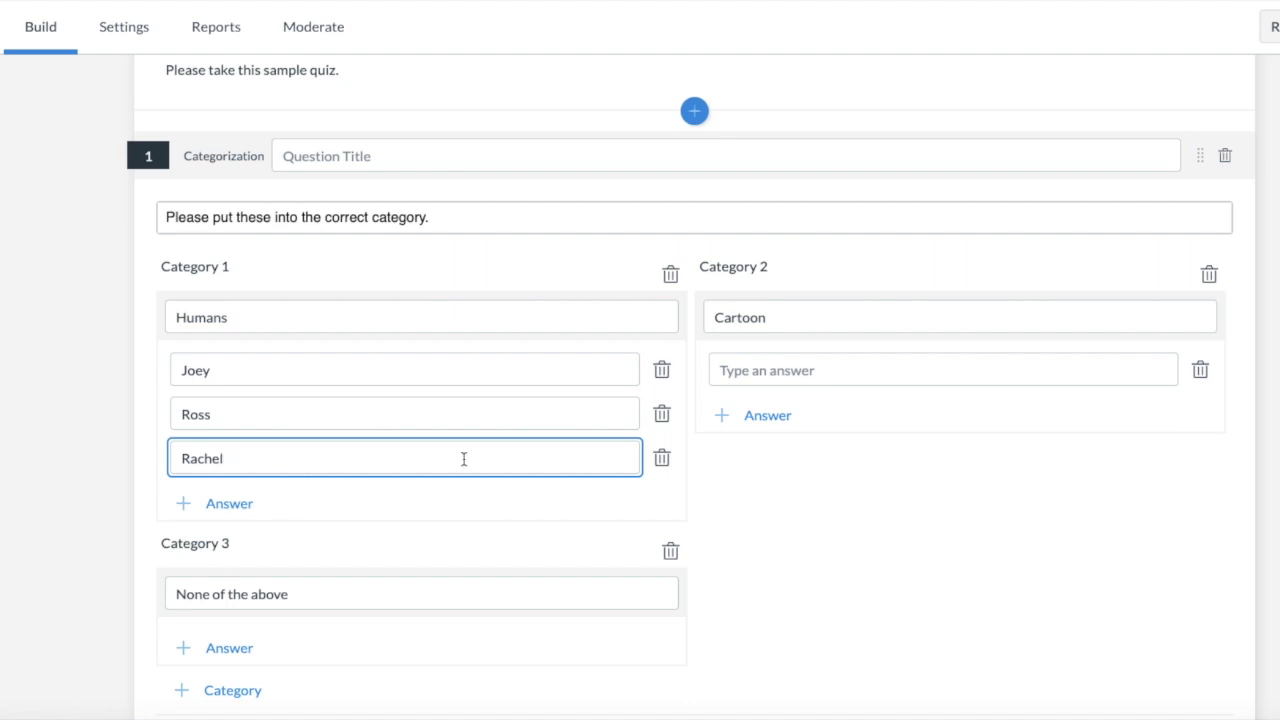
Enter the answers "Wilma", "Betty" and "Fred" in the Cartoon category
click(793, 369)
text(Wilma)
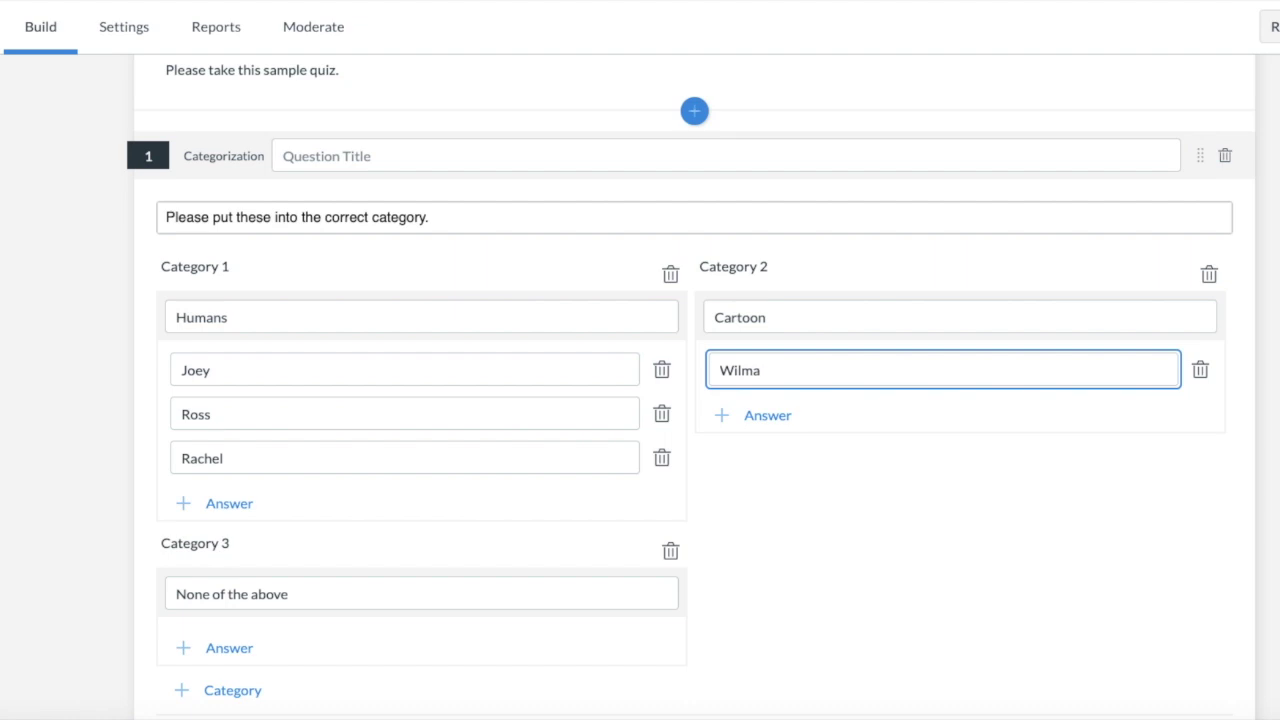
click(768, 415)
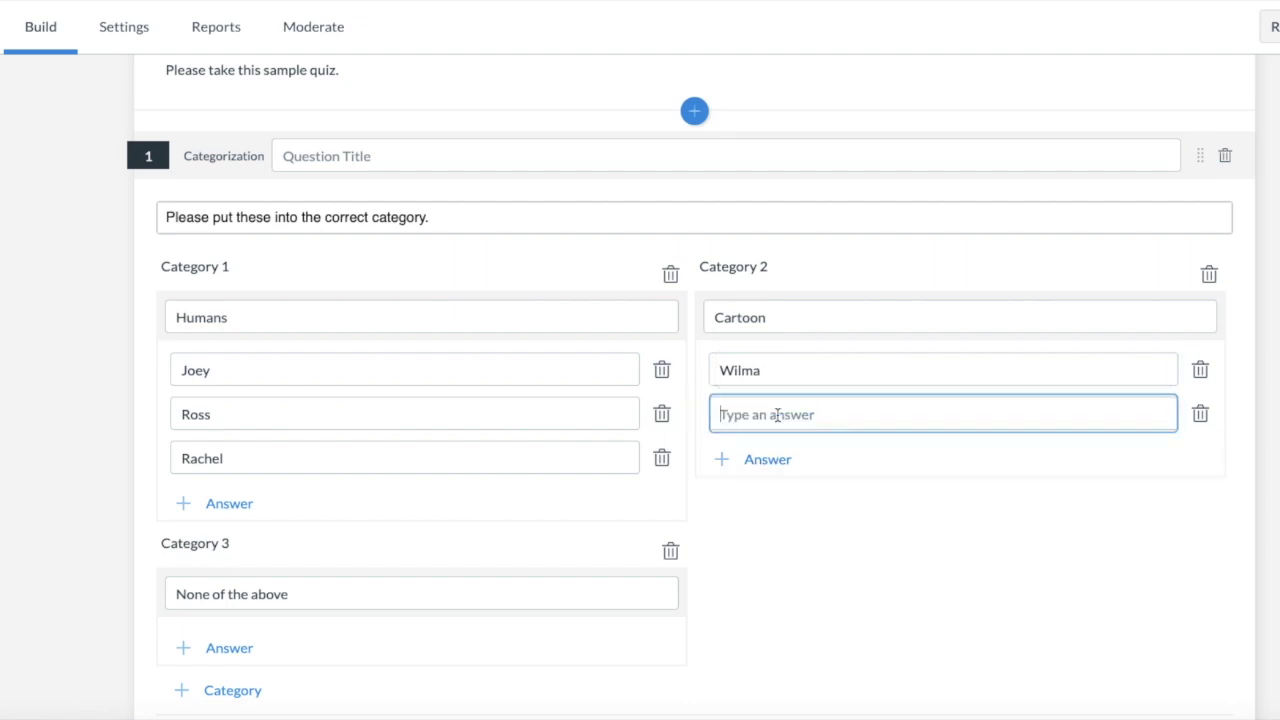
text(Betty)
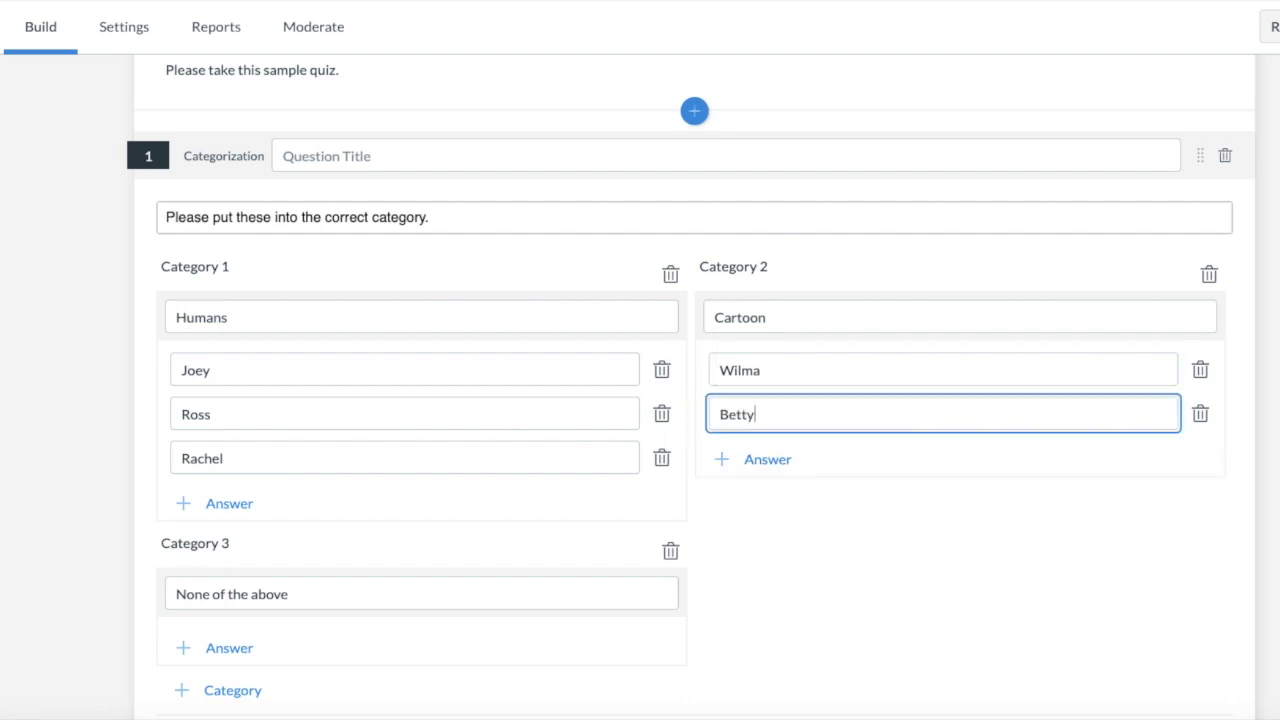
click(767, 460)
text(Fred)
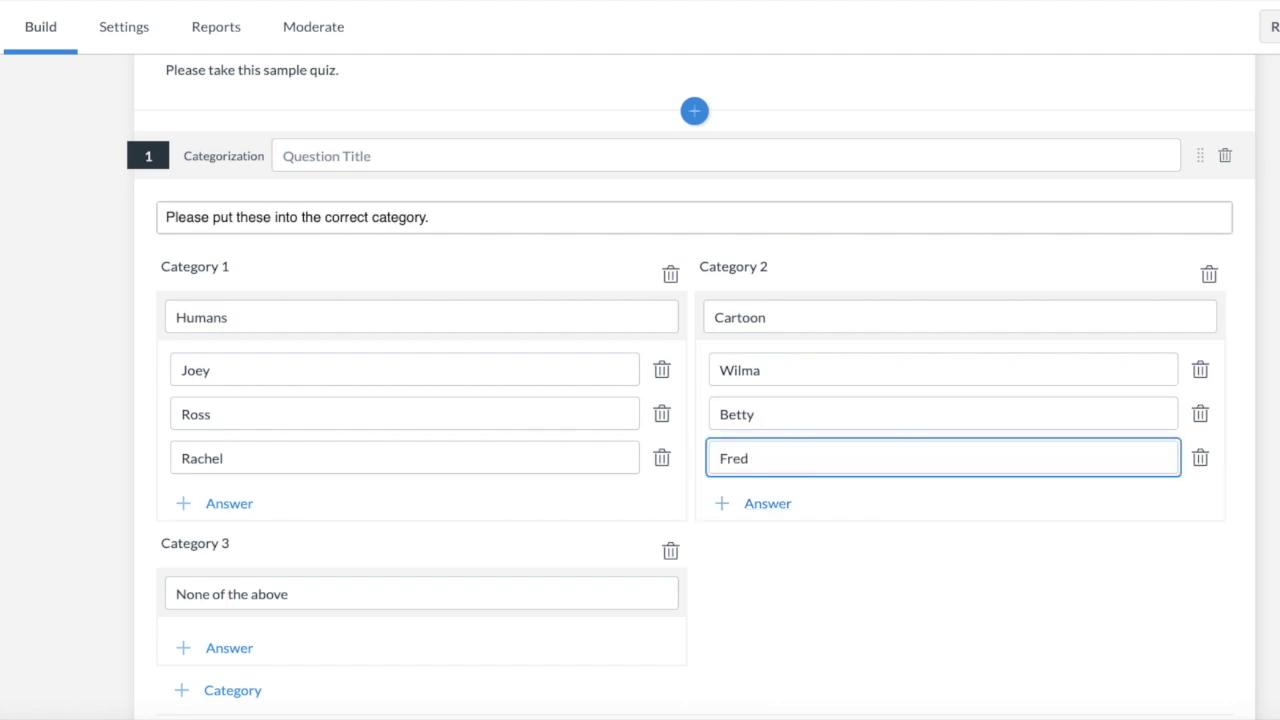
Add the answer "Table" to the "None of the above" category and save the categorization question
scroll(803, 563, down, 4)
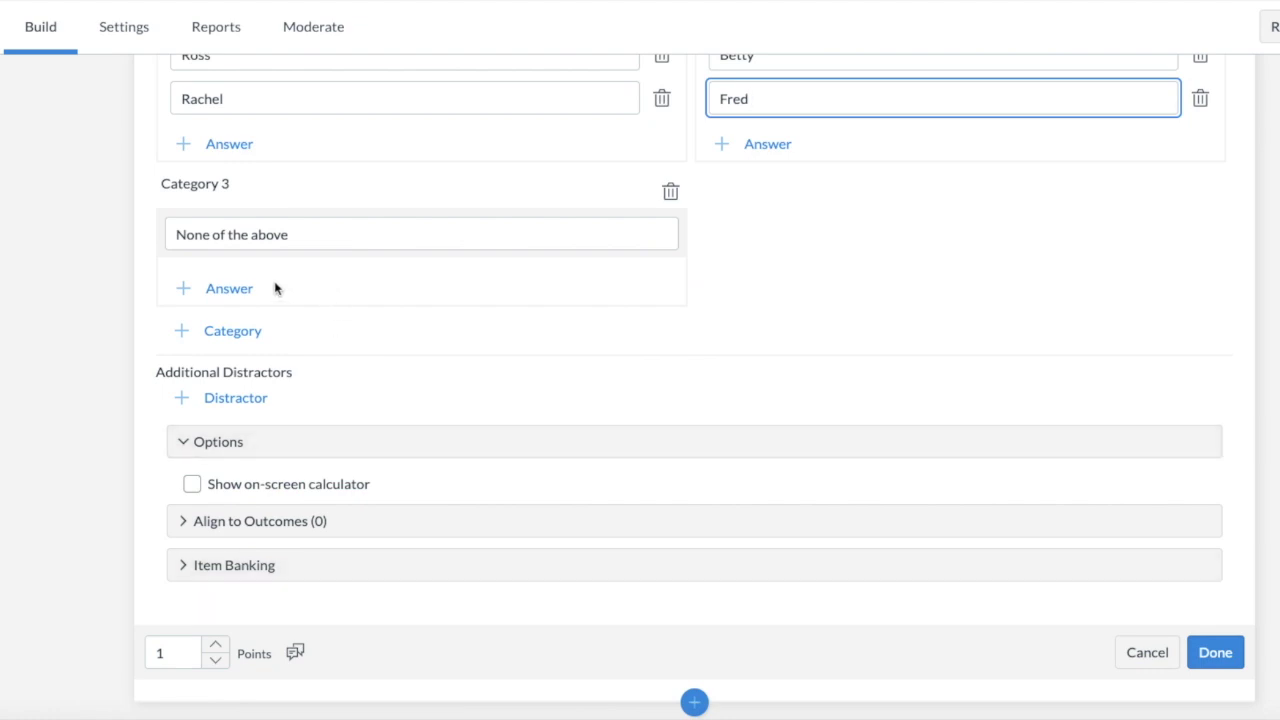
click(236, 287)
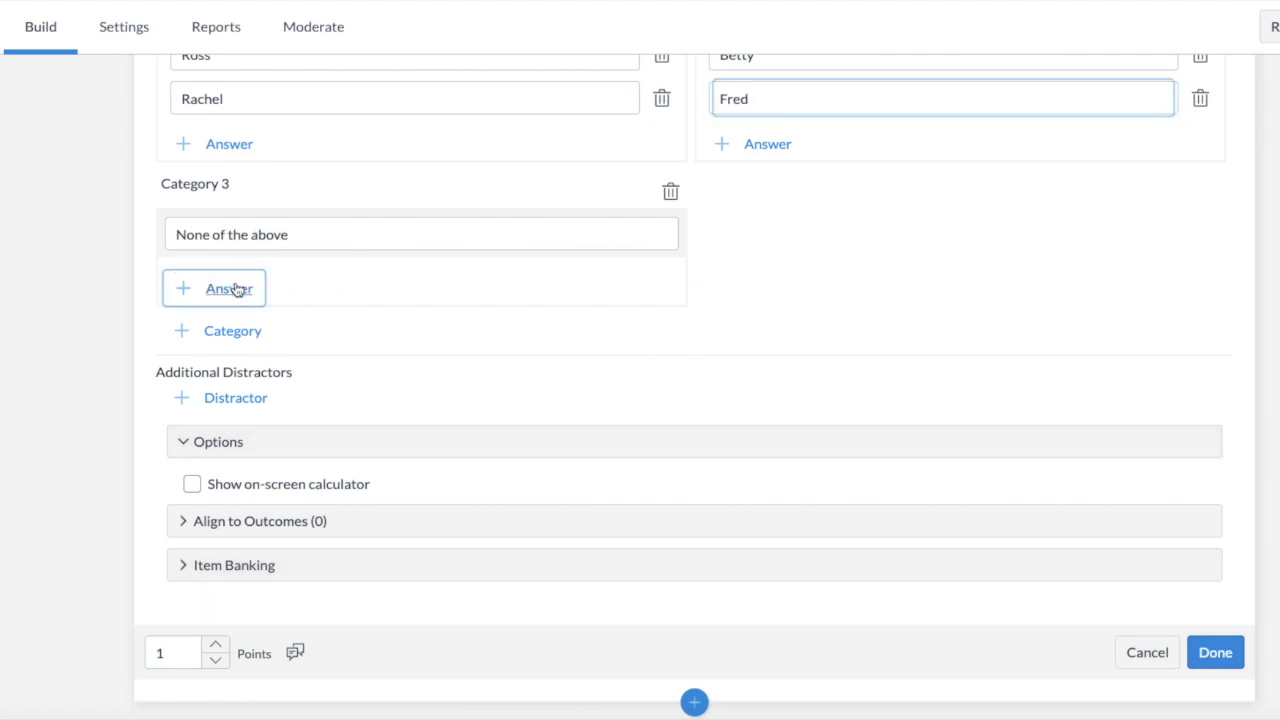
text(Table)
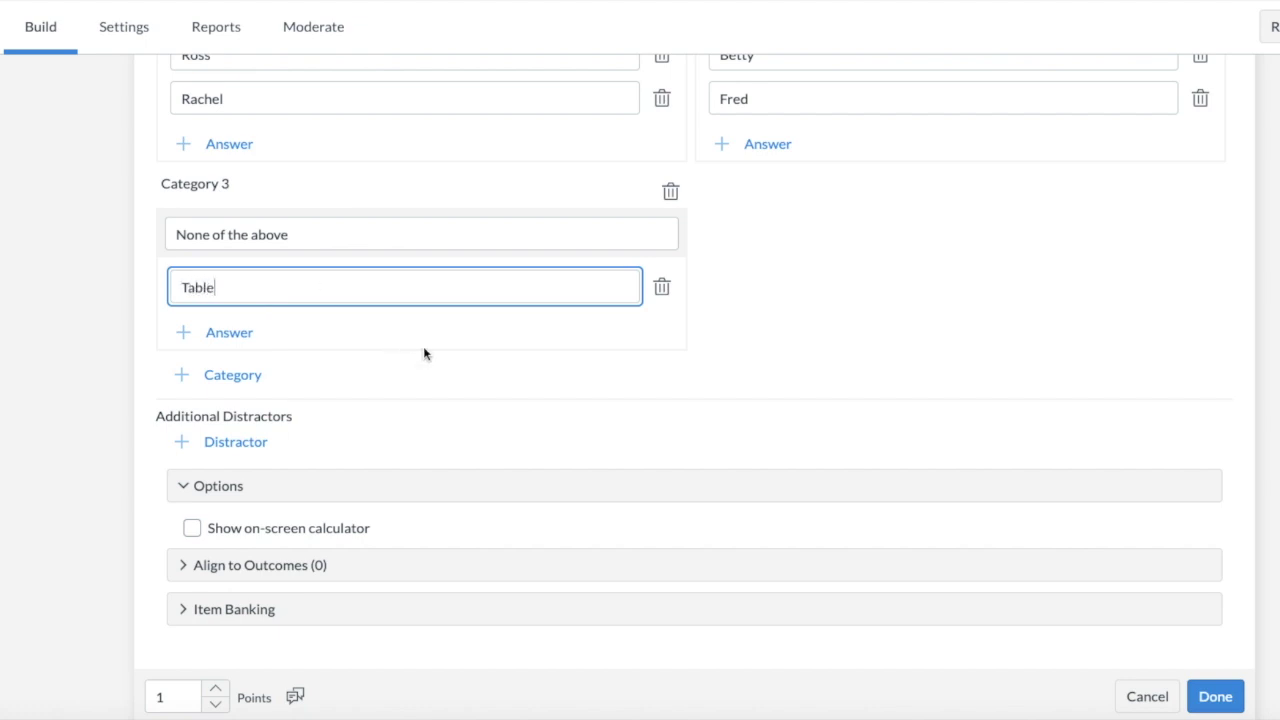
scroll(460, 425, down, 1)
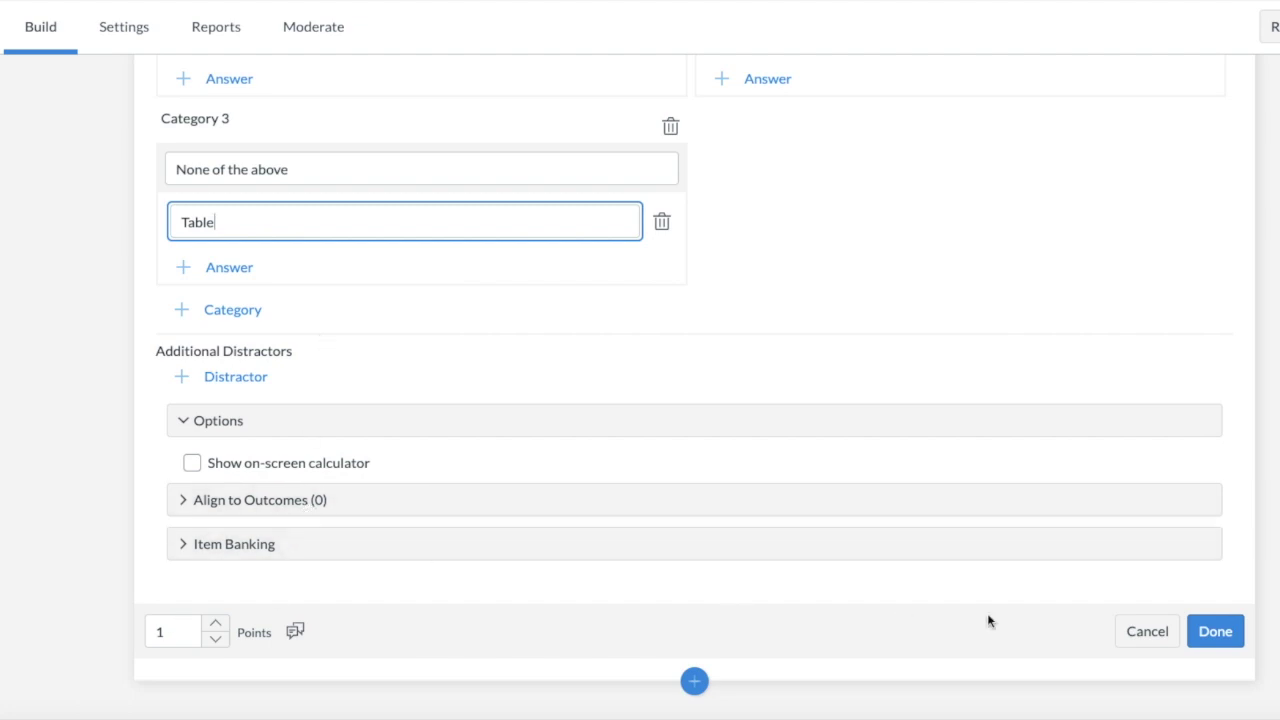
click(1224, 632)
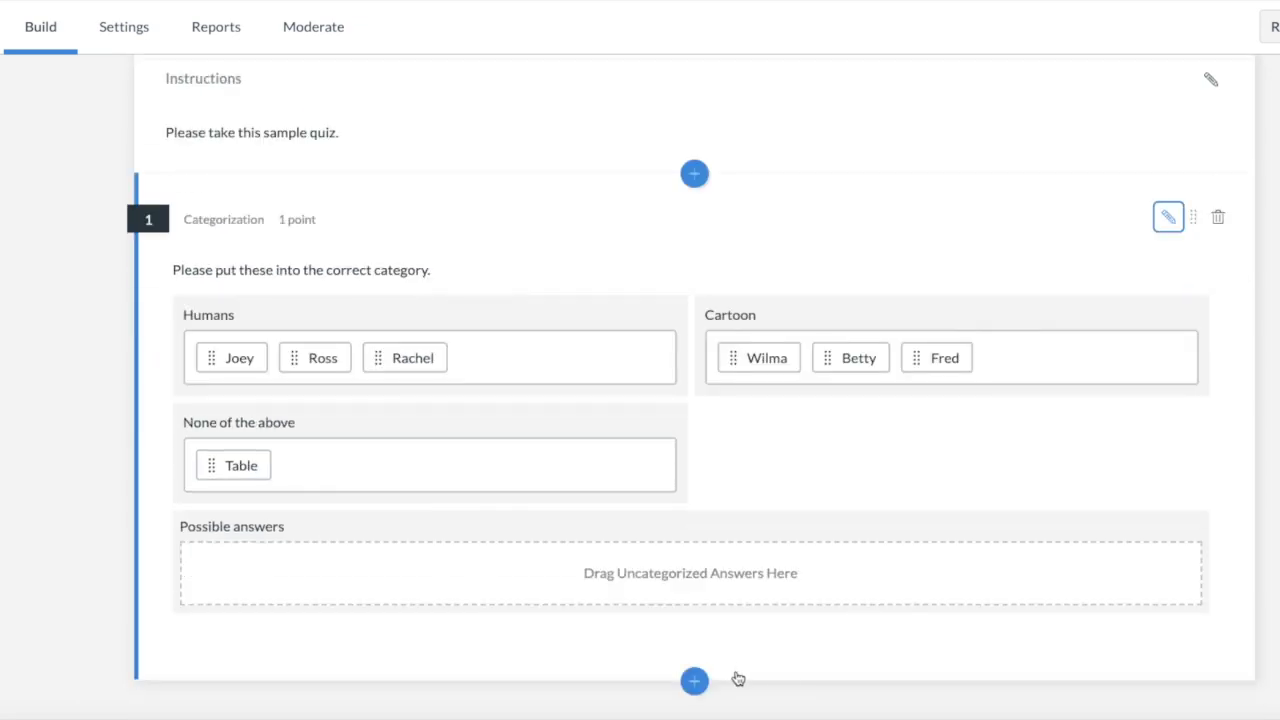
Insert a File Upload question after the categorization question with the stem "Please upload your work here"
click(694, 681)
click(605, 441)
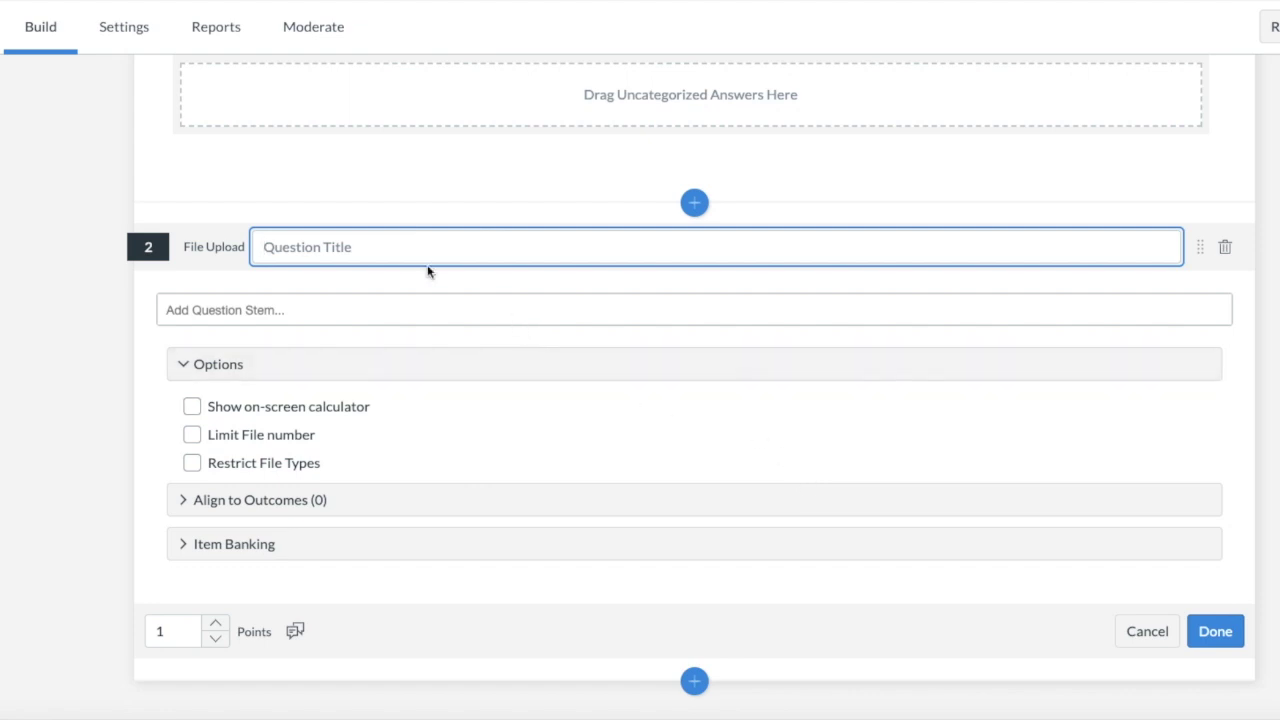
click(362, 306)
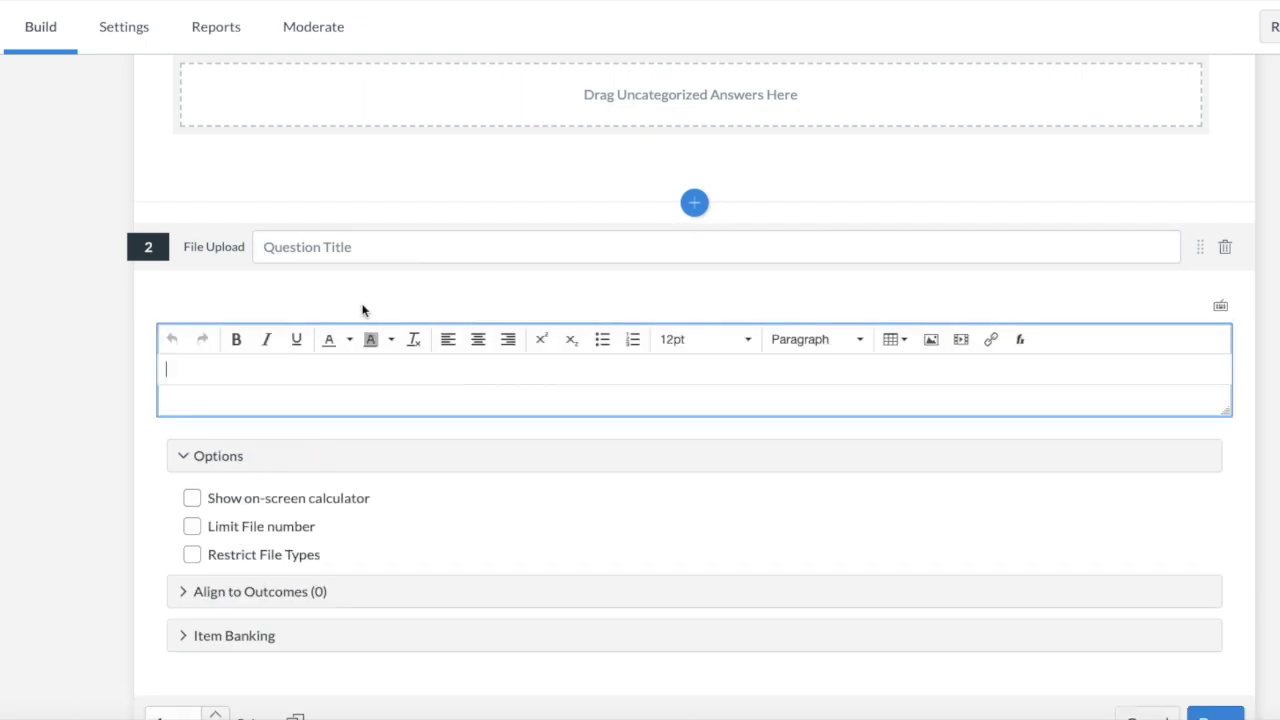
text(Please upload you)
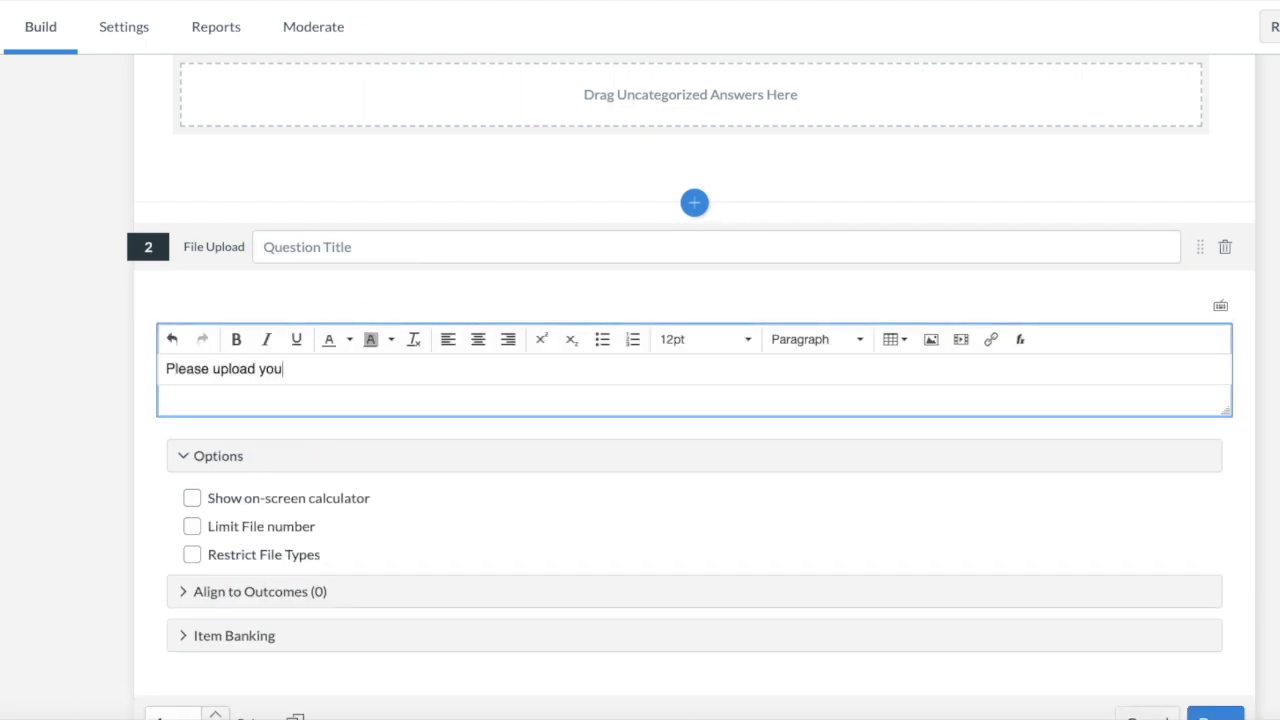
text(r work here)
Limit the upload question to 1 file, restrict its file types to pdf,jpg,jpeg,png, and save the question
scroll(494, 540, down, 2)
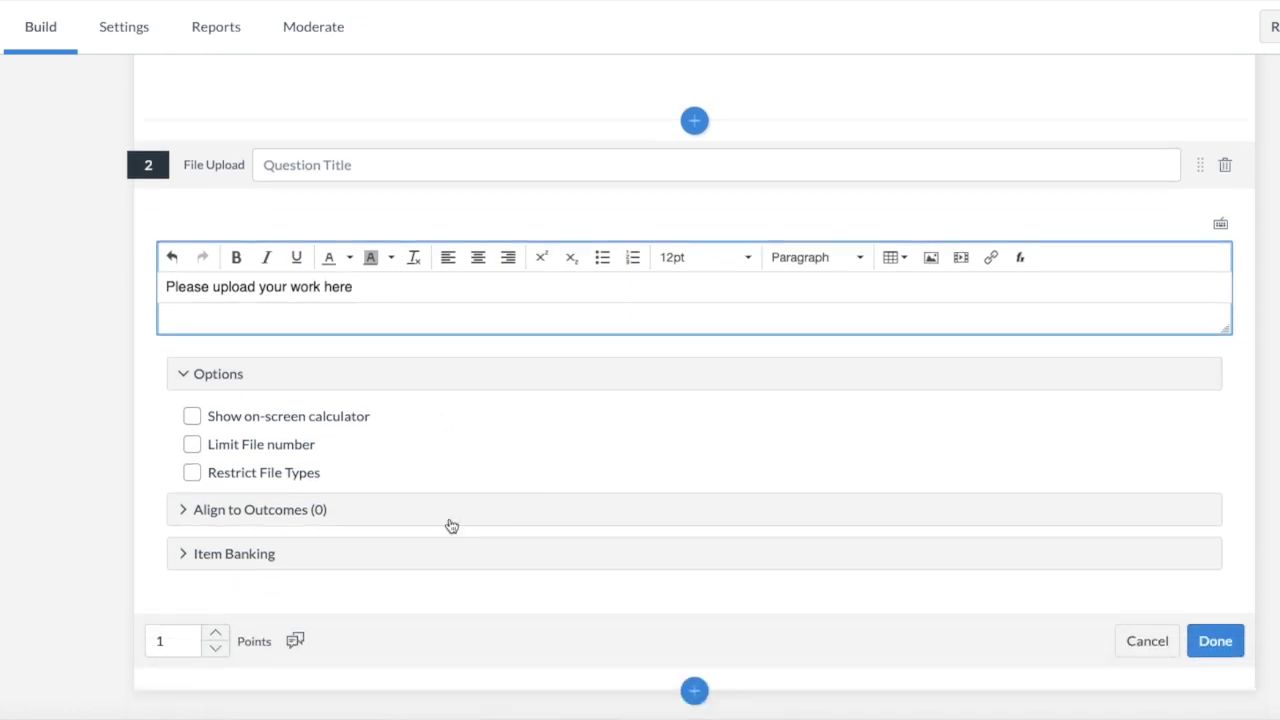
click(191, 444)
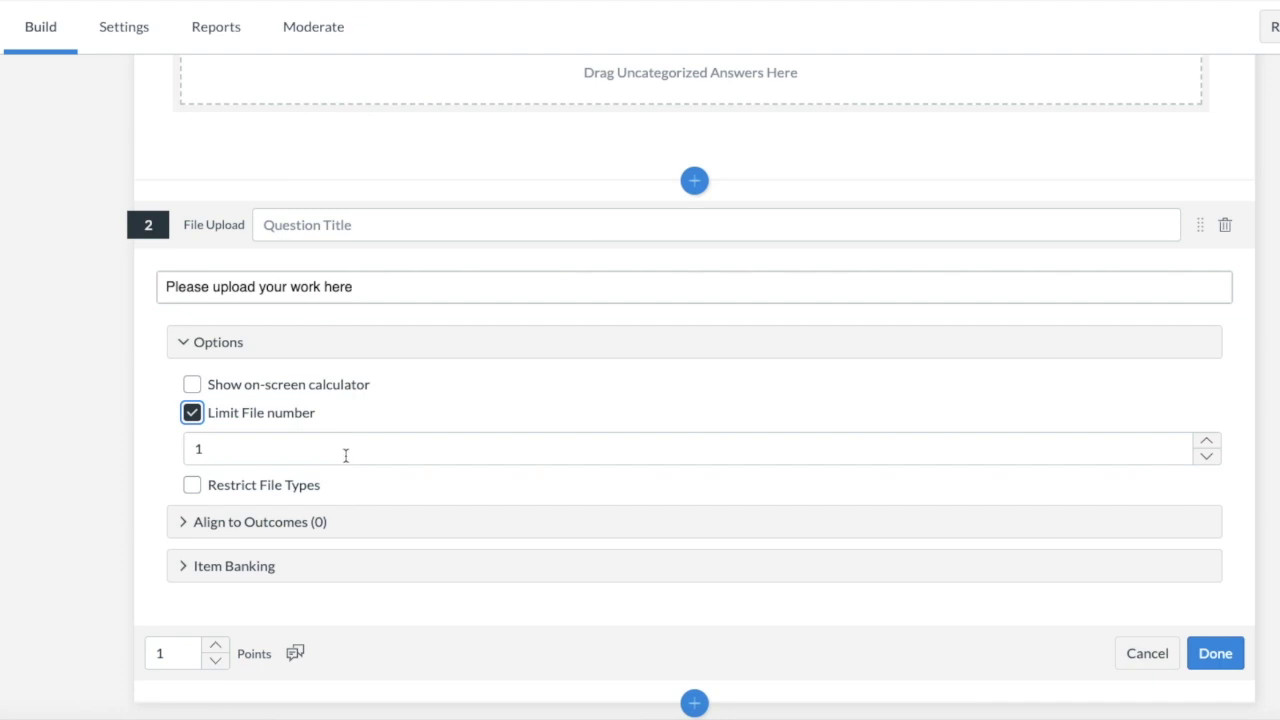
click(196, 488)
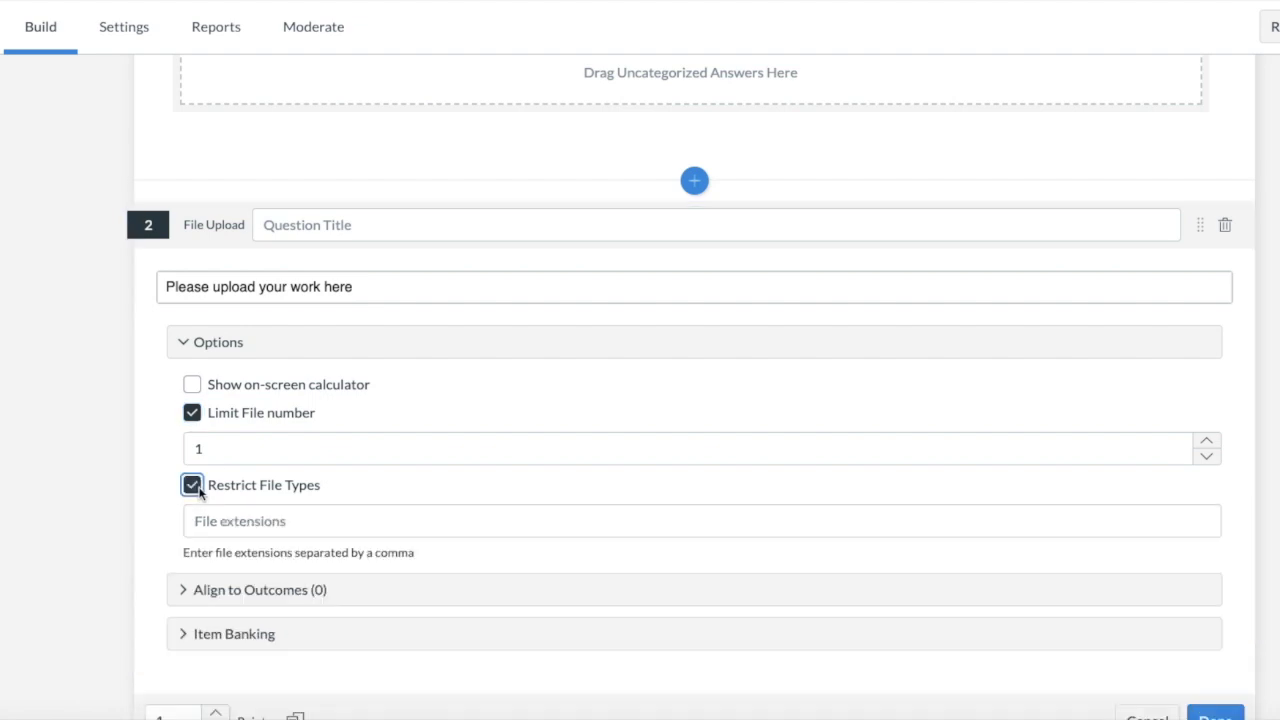
scroll(514, 509, down, 1)
click(452, 422)
text(p)
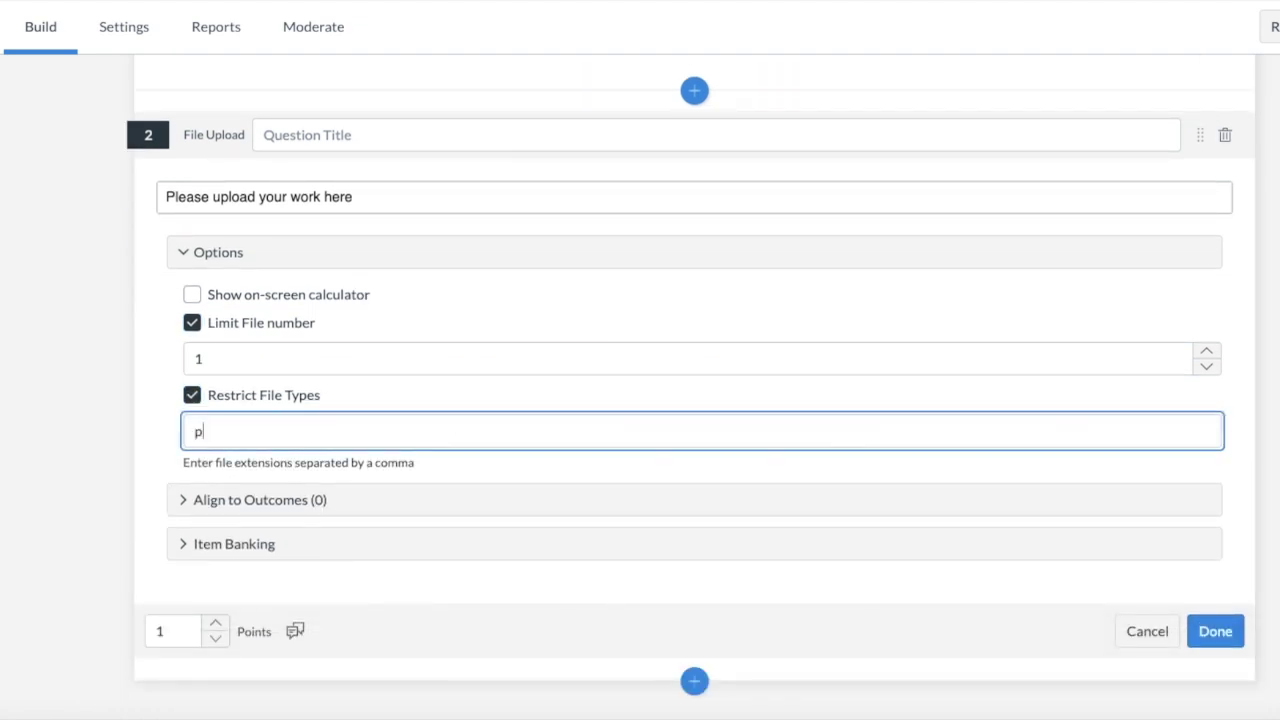
text(df,jpg,jpeg,png)
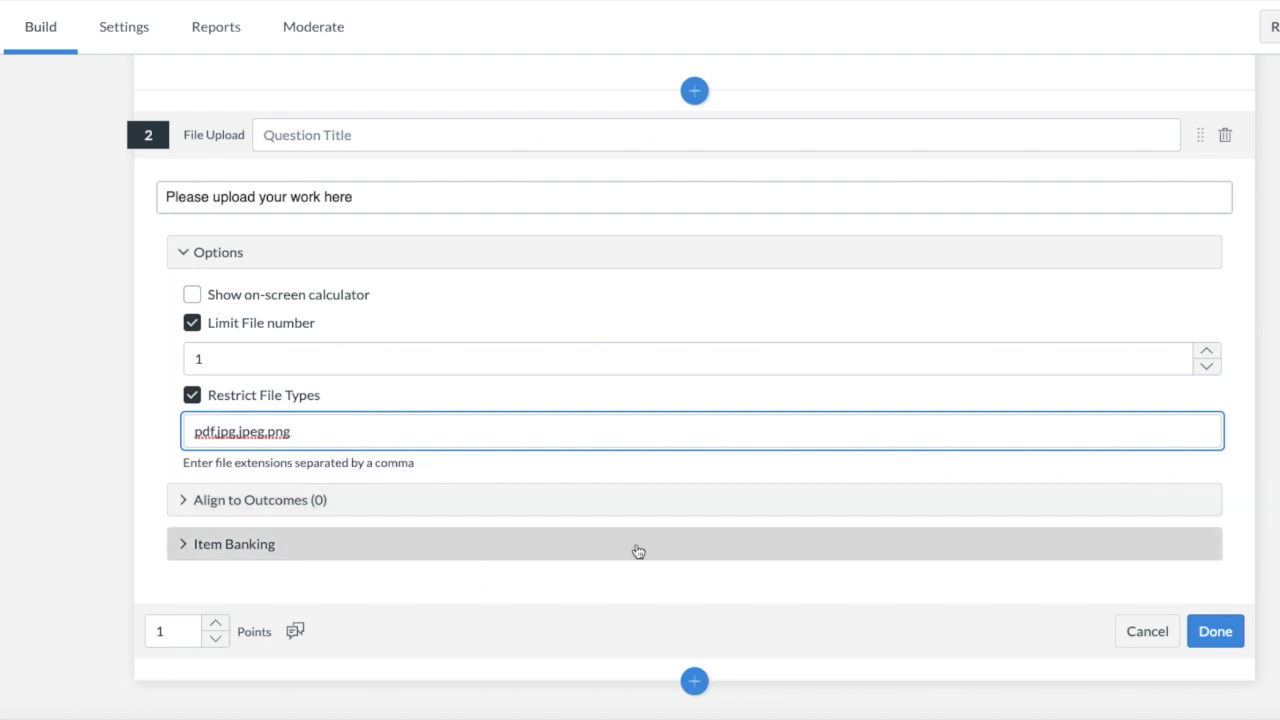
click(1216, 631)
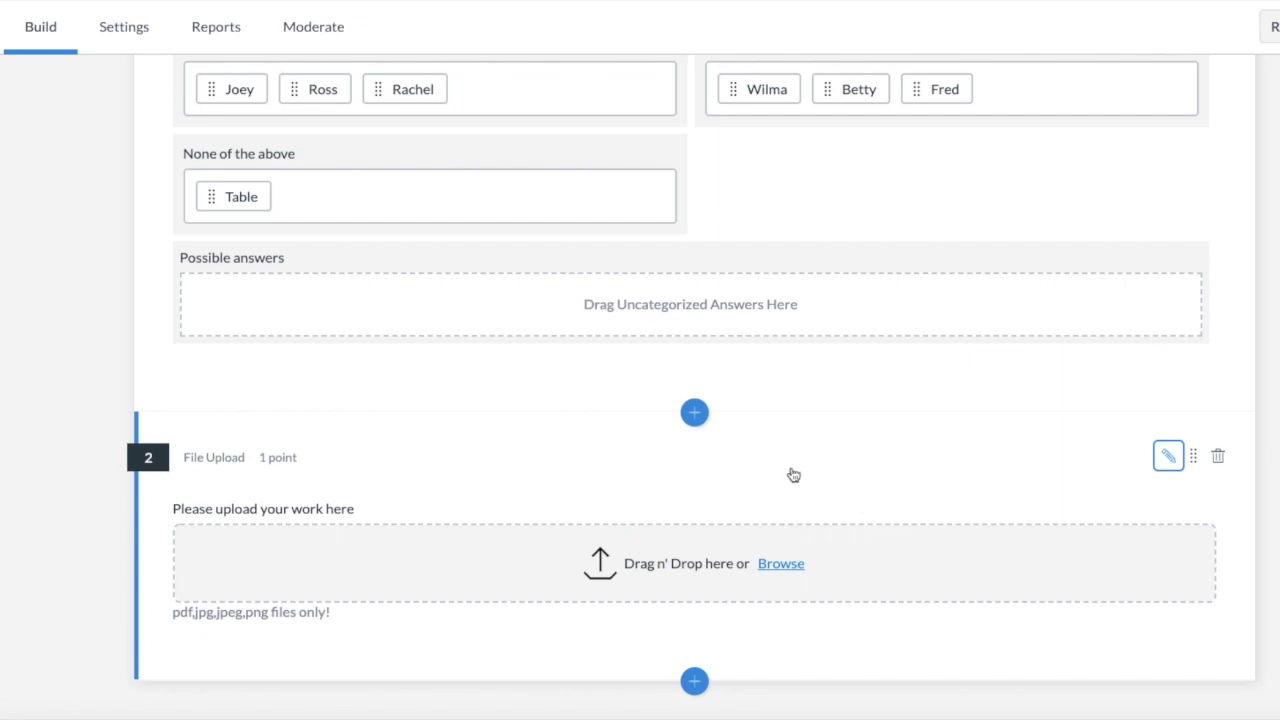
Insert a Formula question after the upload question with the stem "Please calculate the area of a circle with radius `r`."
click(694, 681)
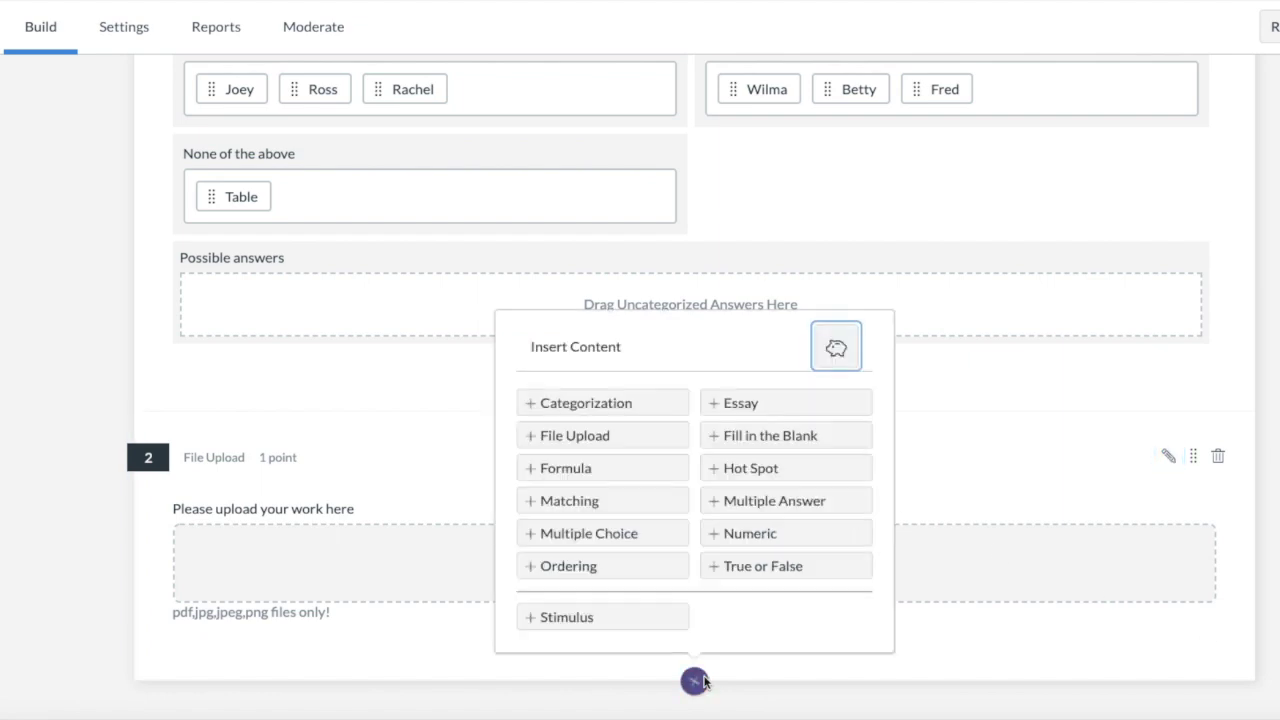
click(568, 468)
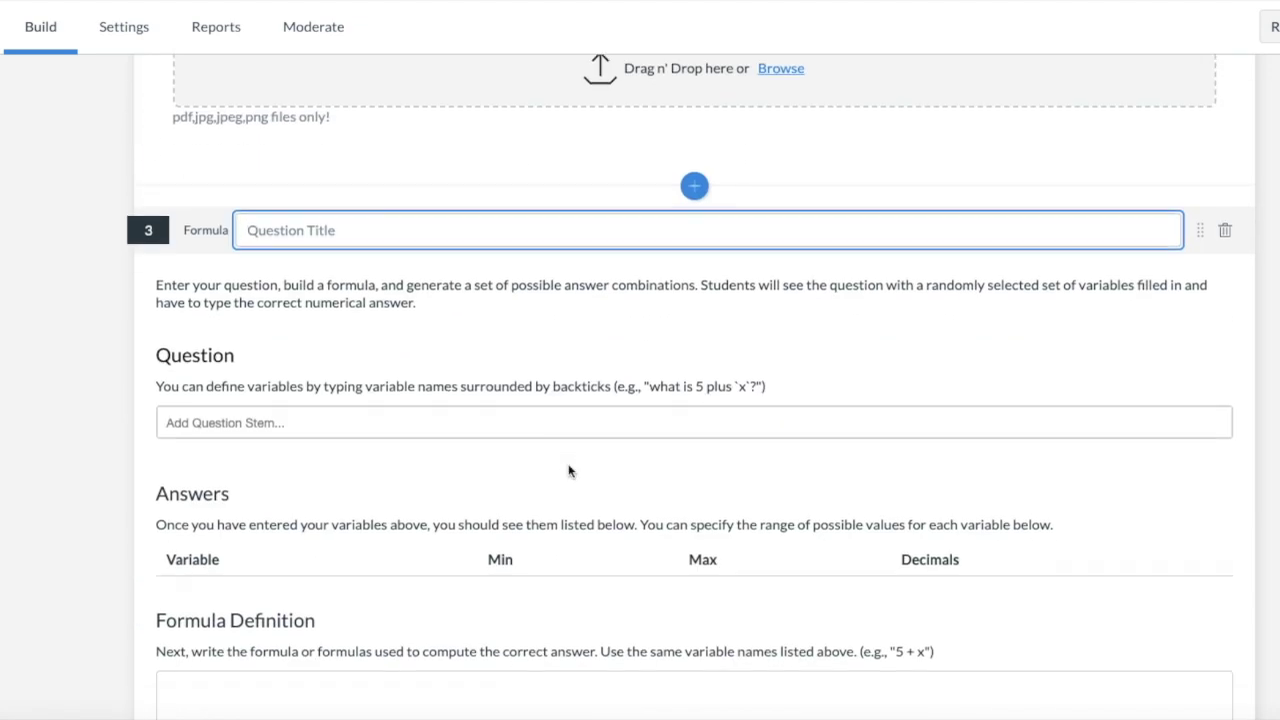
click(397, 385)
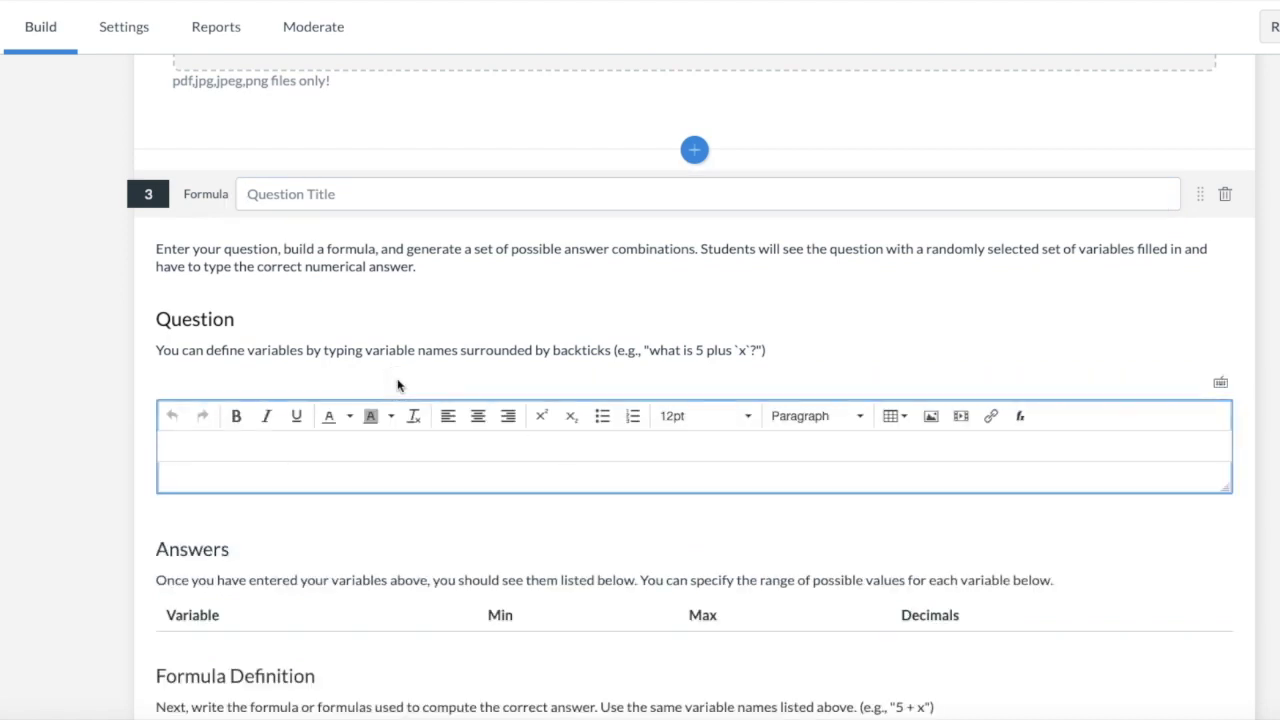
text(Please calculate the area of a circle with radius)
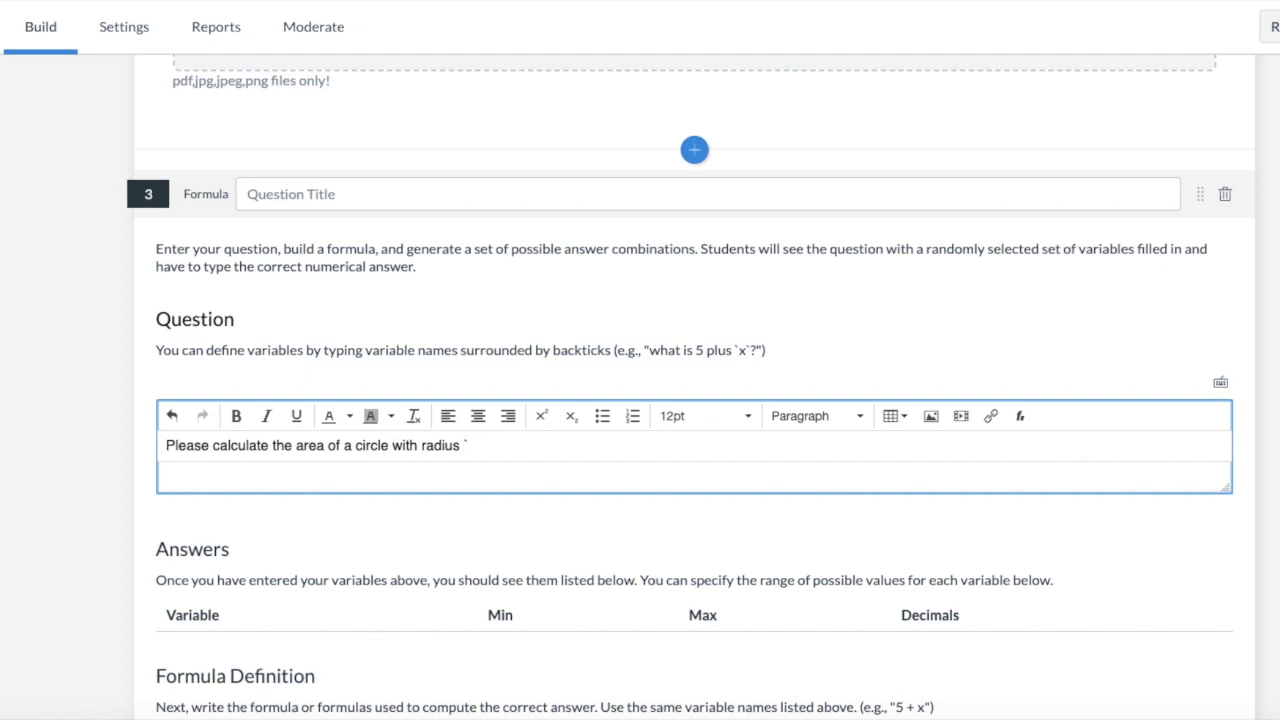
text(`r`)
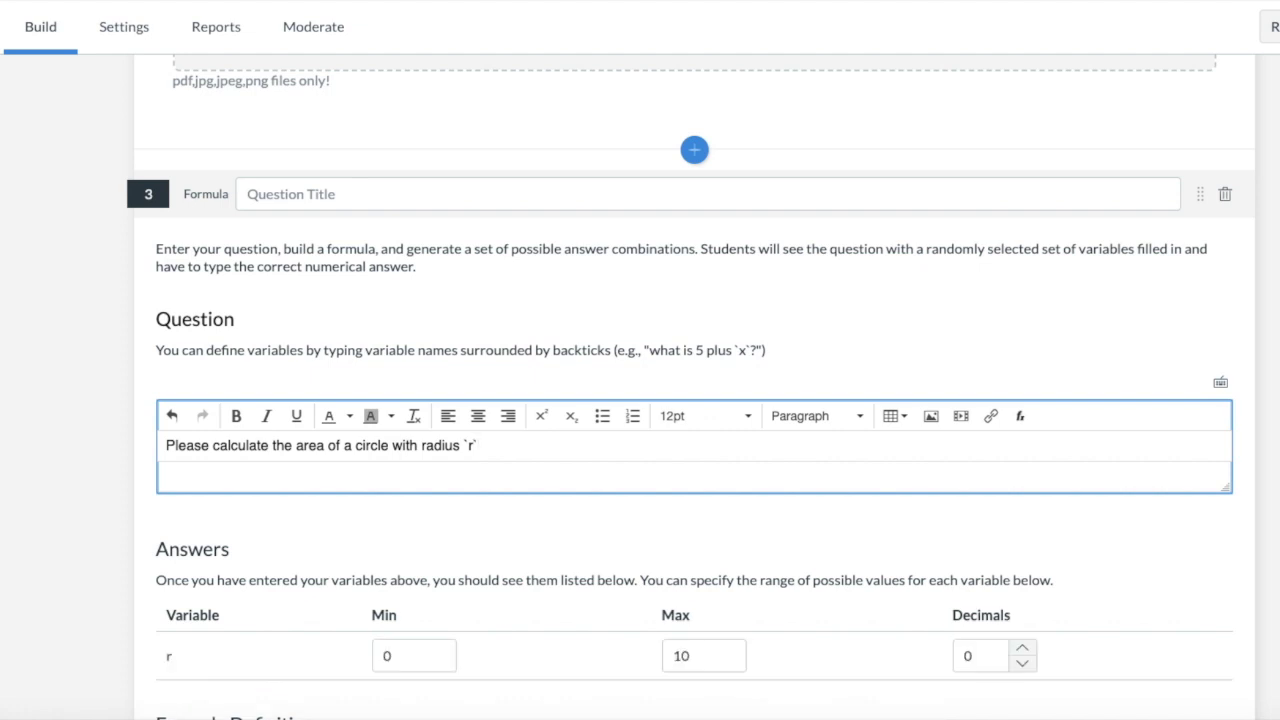
text(.)
Try adding the extra variables `x` and `x+r` after the formula question's stem, and delete them again
scroll(390, 380, down, 2)
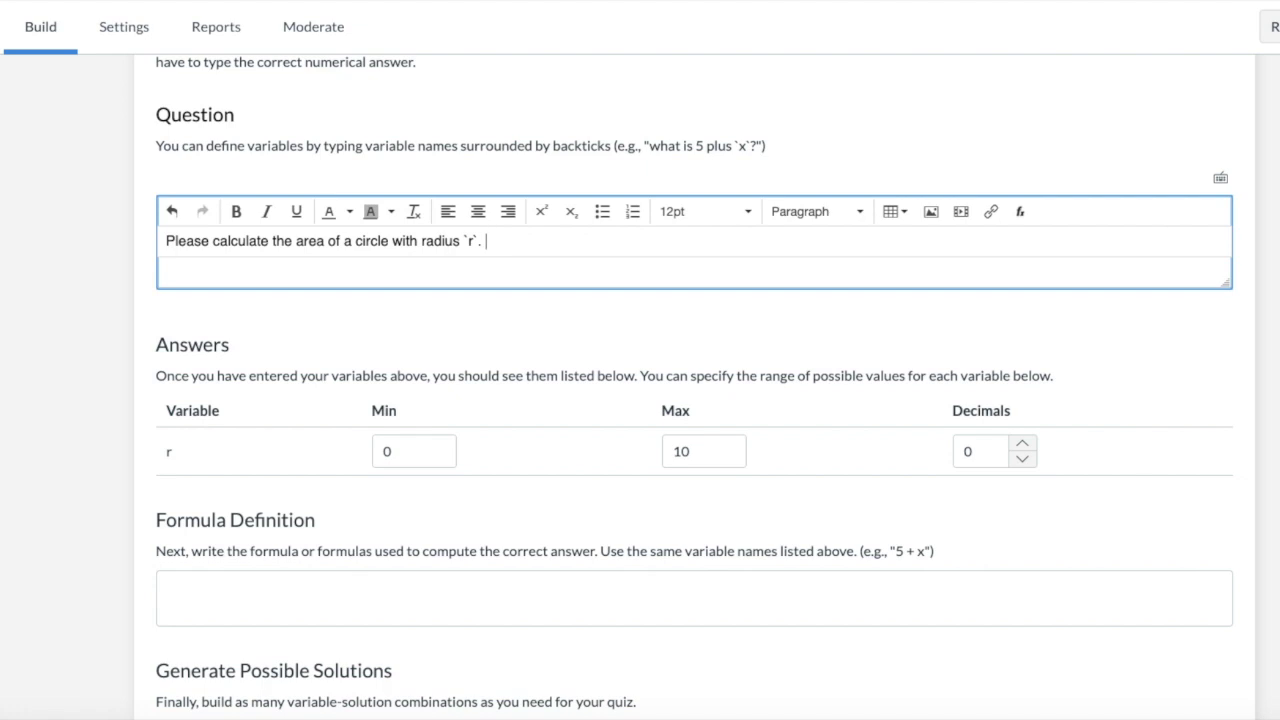
text(`x`)
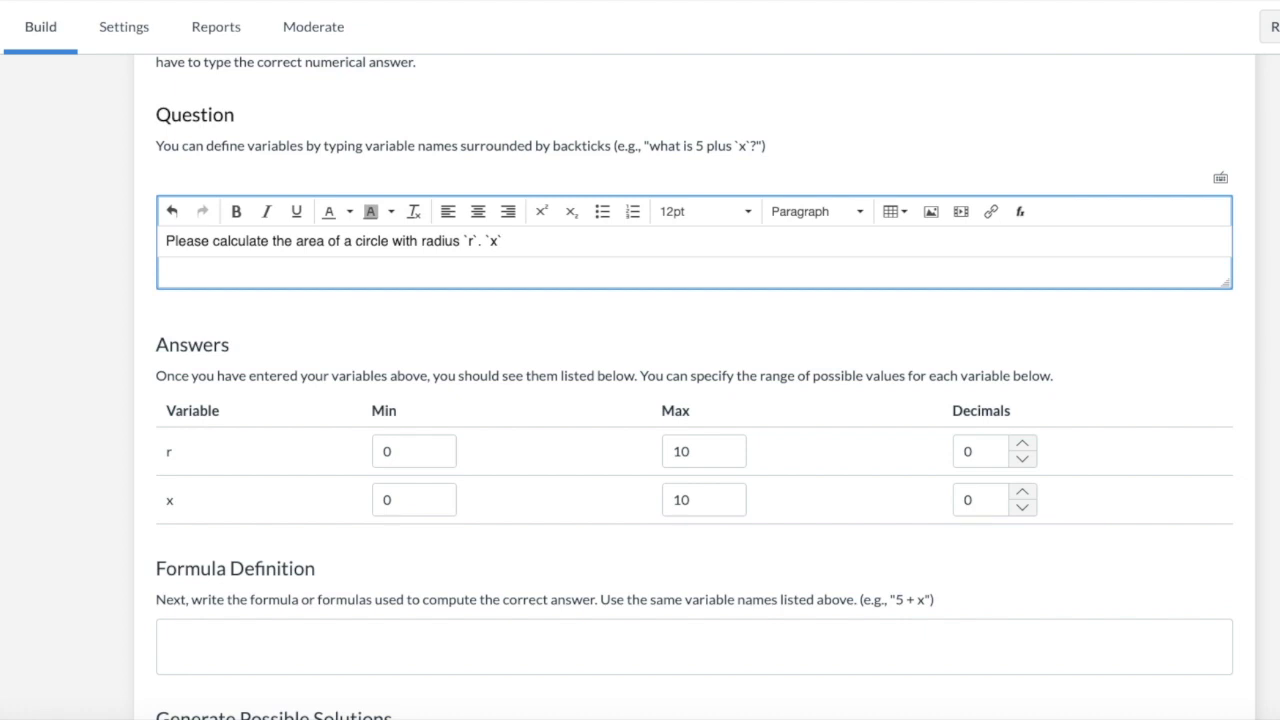
text( `x+r)
text(`)
key(BackSpace)
key(BackSpace)
key(BackSpace)
key(BackSpace)
key(BackSpace)
key(BackSpace)
key(BackSpace)
key(BackSpace)
key(BackSpace)
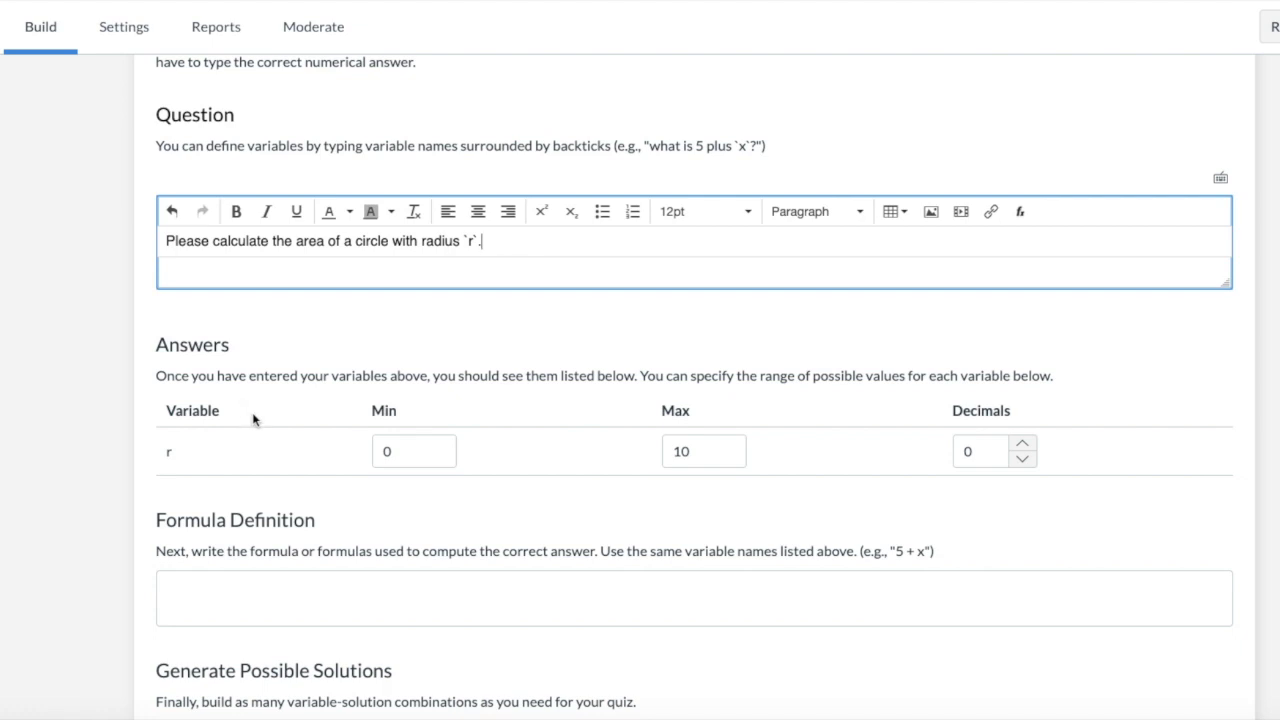
Set the range of variable r to a minimum of 3 and a maximum of 27
scroll(413, 350, down, 1)
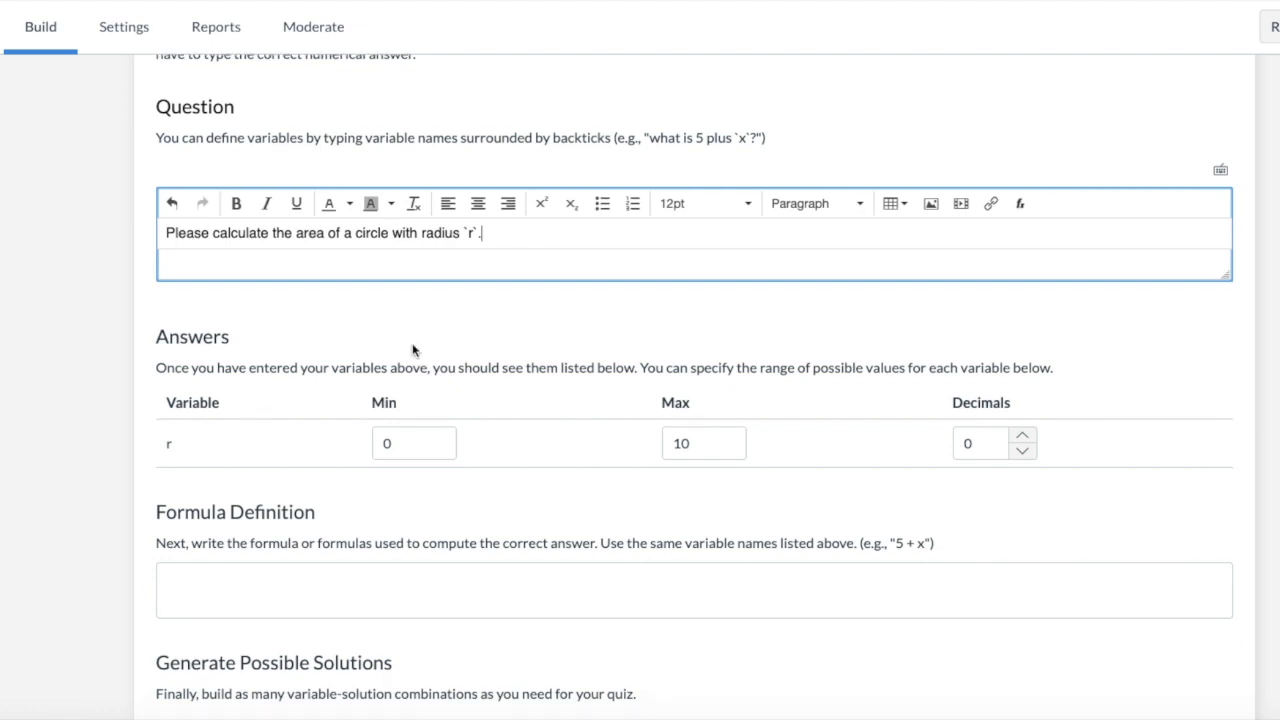
click(420, 423)
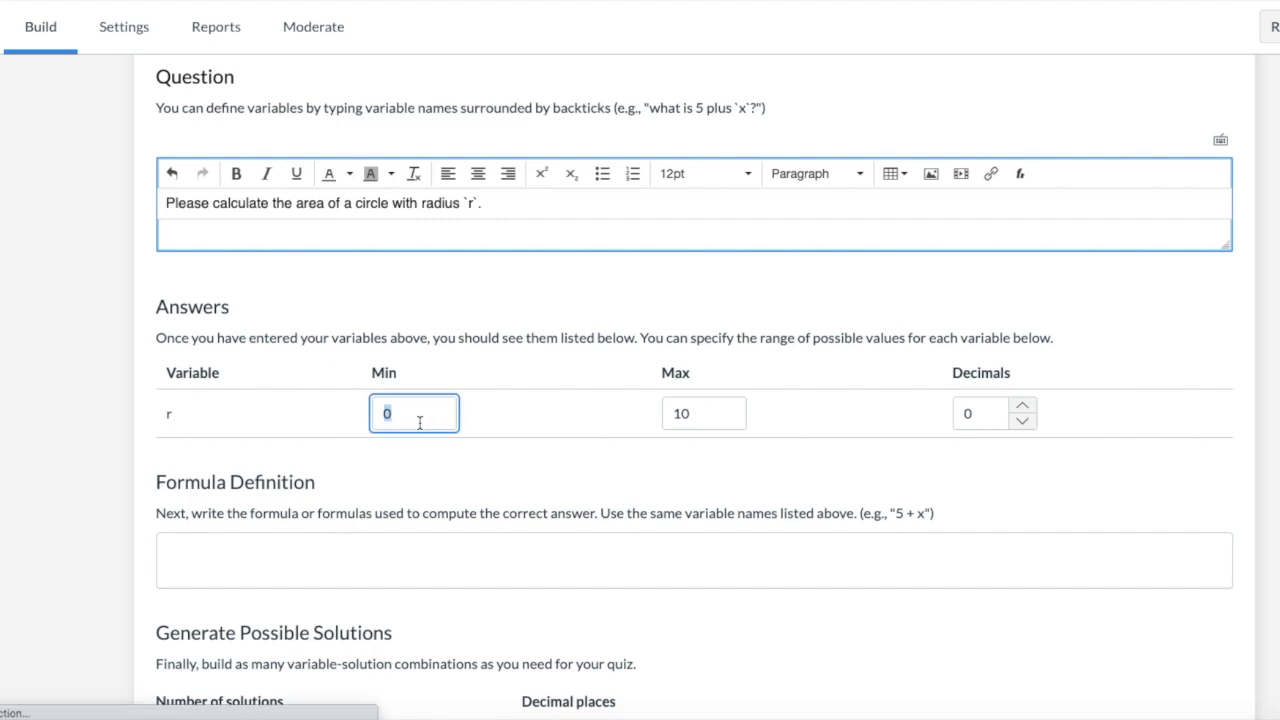
text(3)
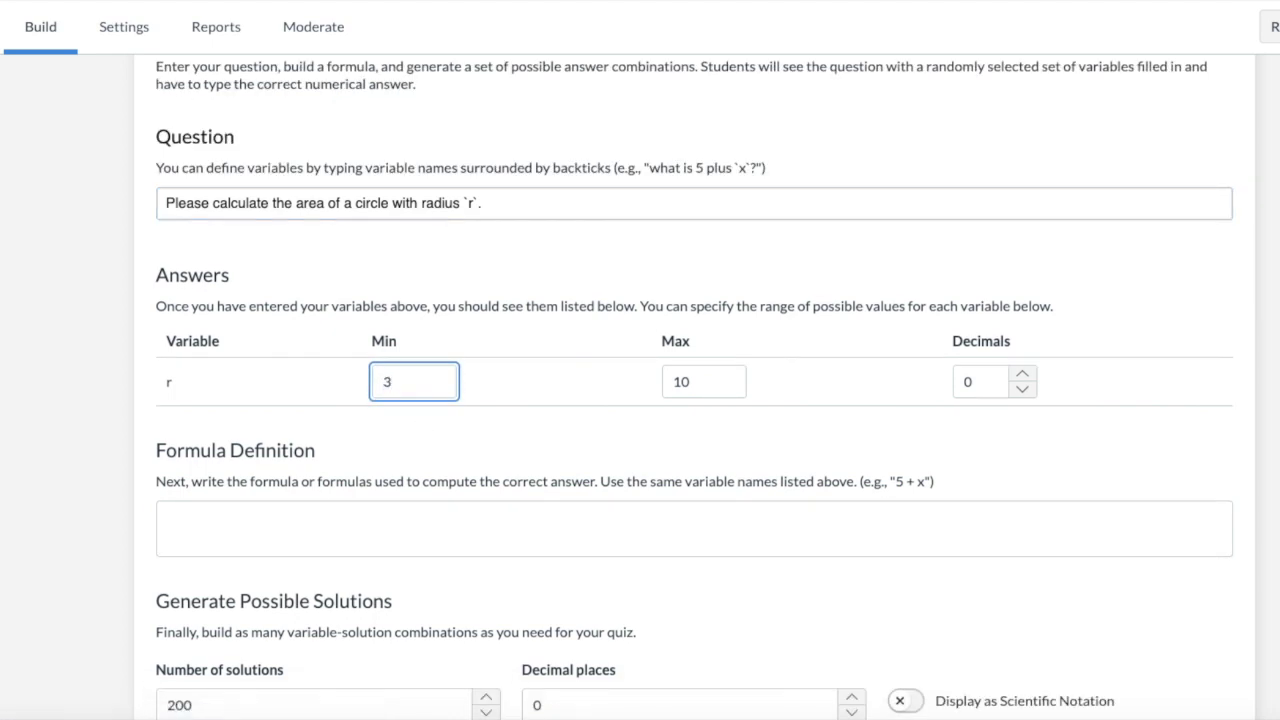
click(683, 377)
text(27)
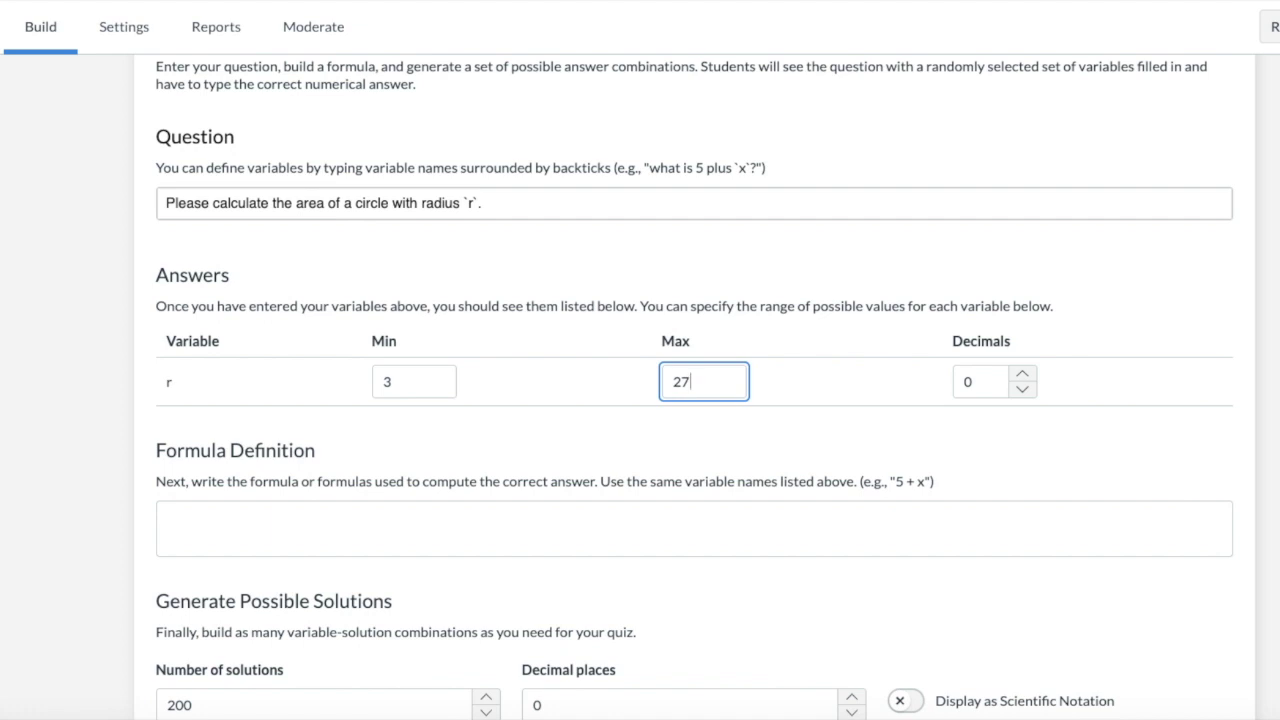
Define the circle question's formula as 3.14159*r^2 and set its generated solutions to 2 decimal places
scroll(860, 404, down, 1)
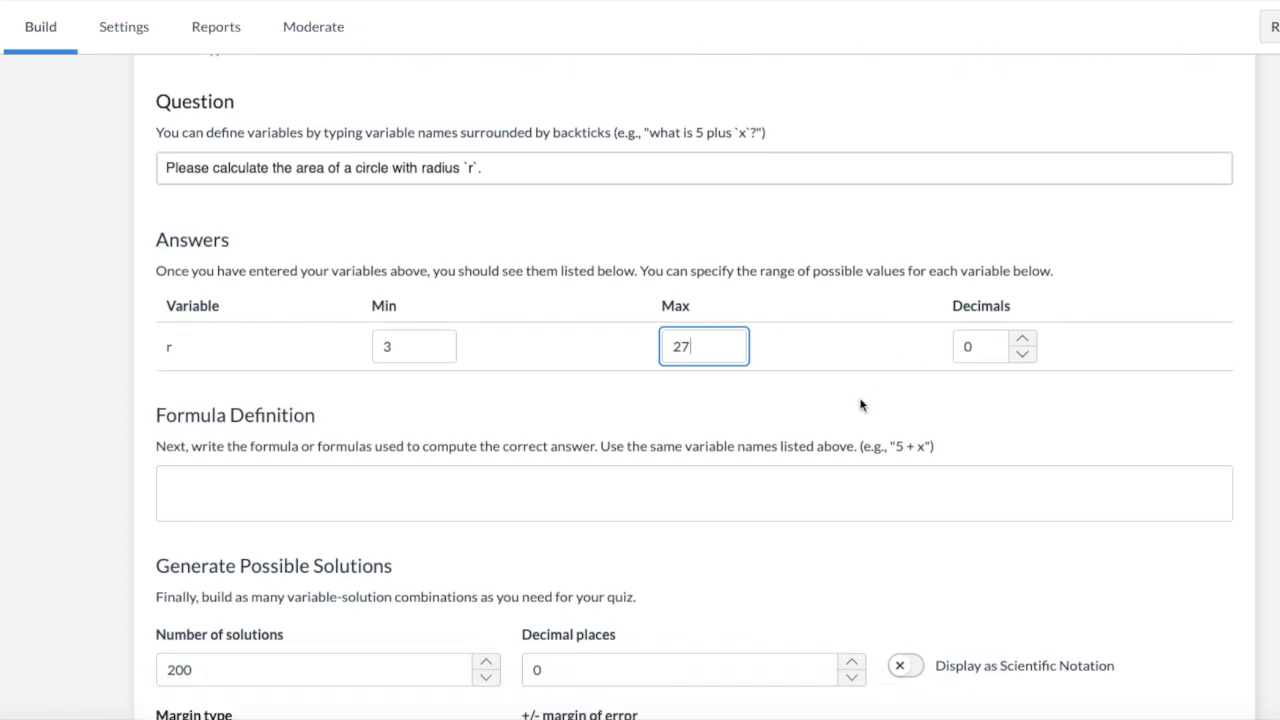
click(755, 448)
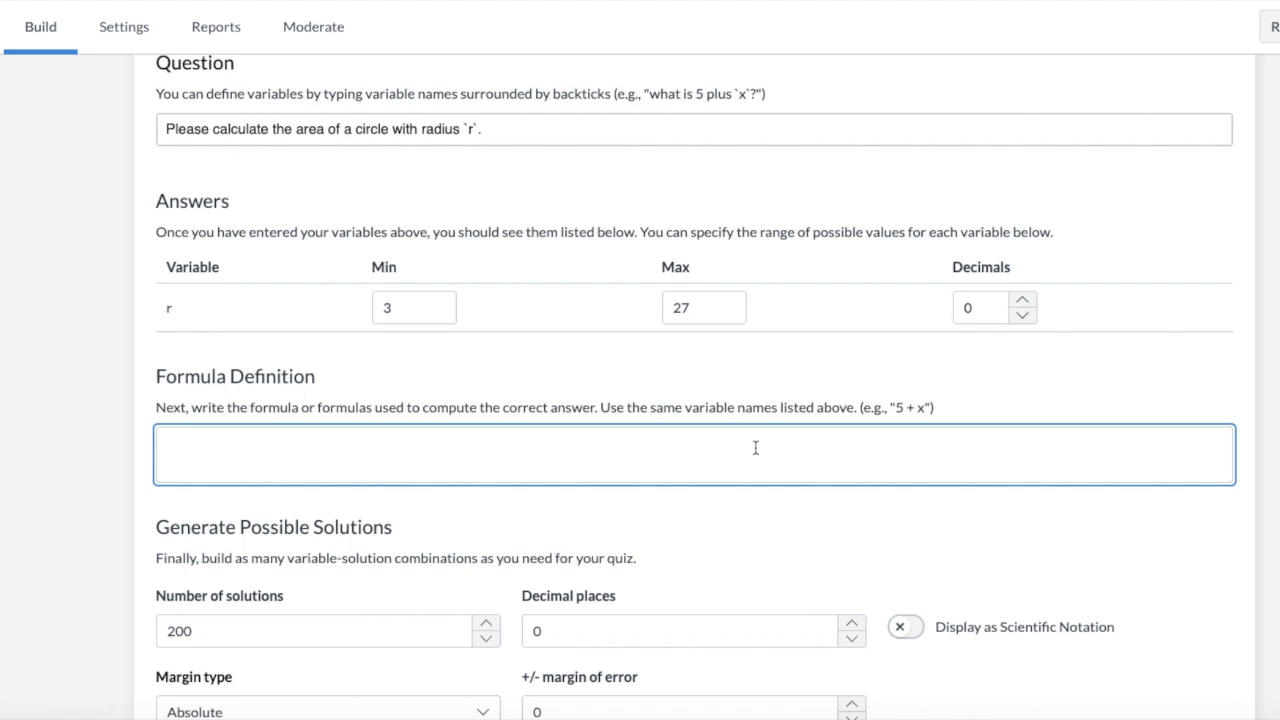
text(3.14159*r^2)
scroll(856, 541, down, 1)
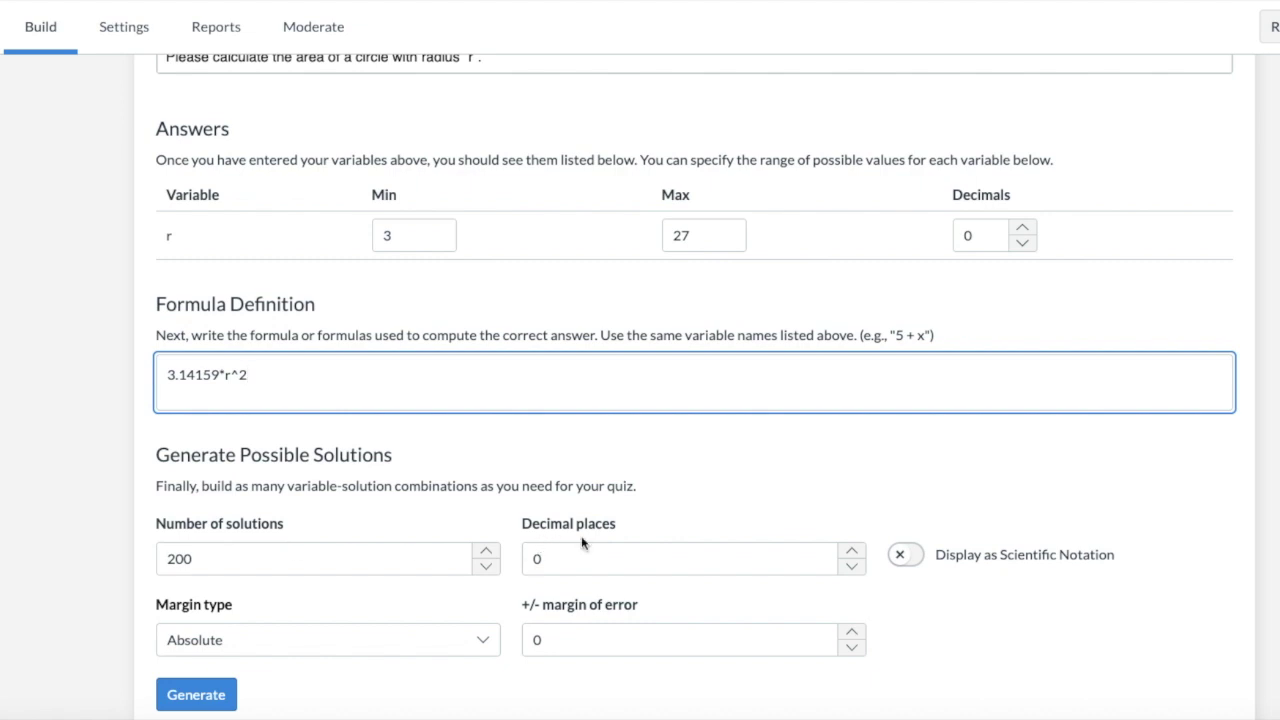
double_click(586, 566)
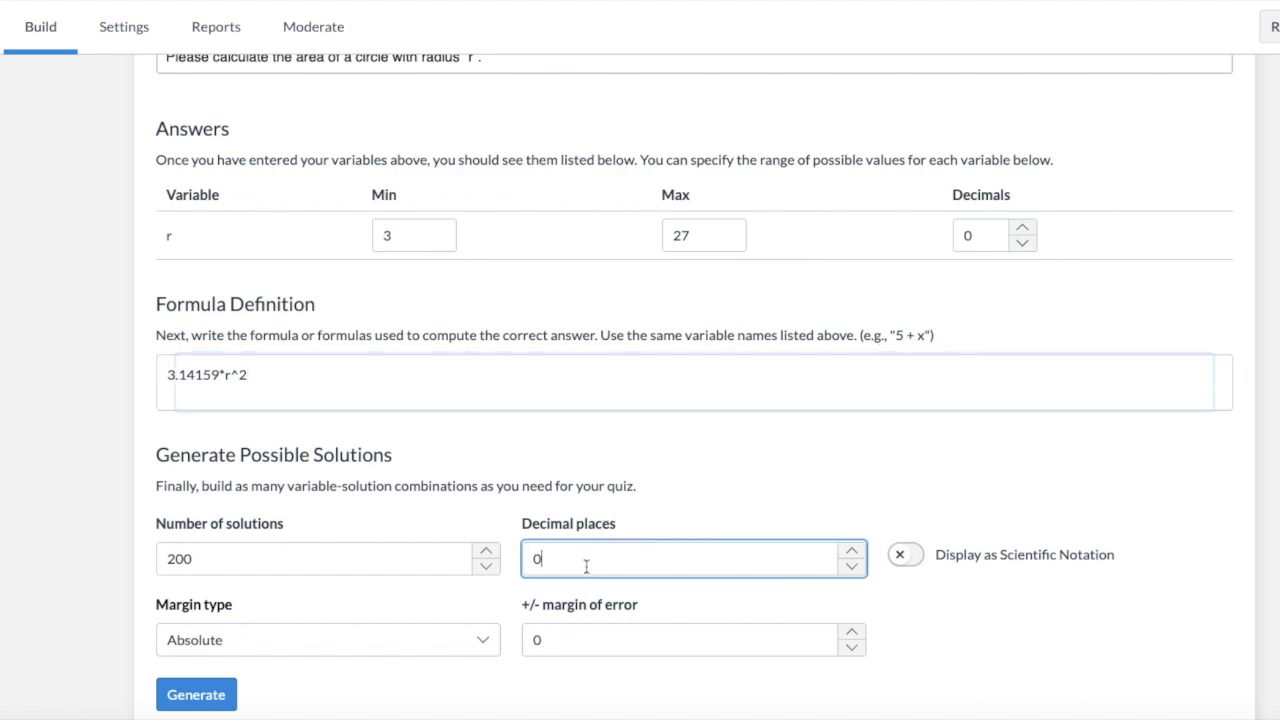
text(2)
Set the margin of error to 0.05, keep the margin type Absolute, and generate the possible solutions
scroll(829, 525, down, 3)
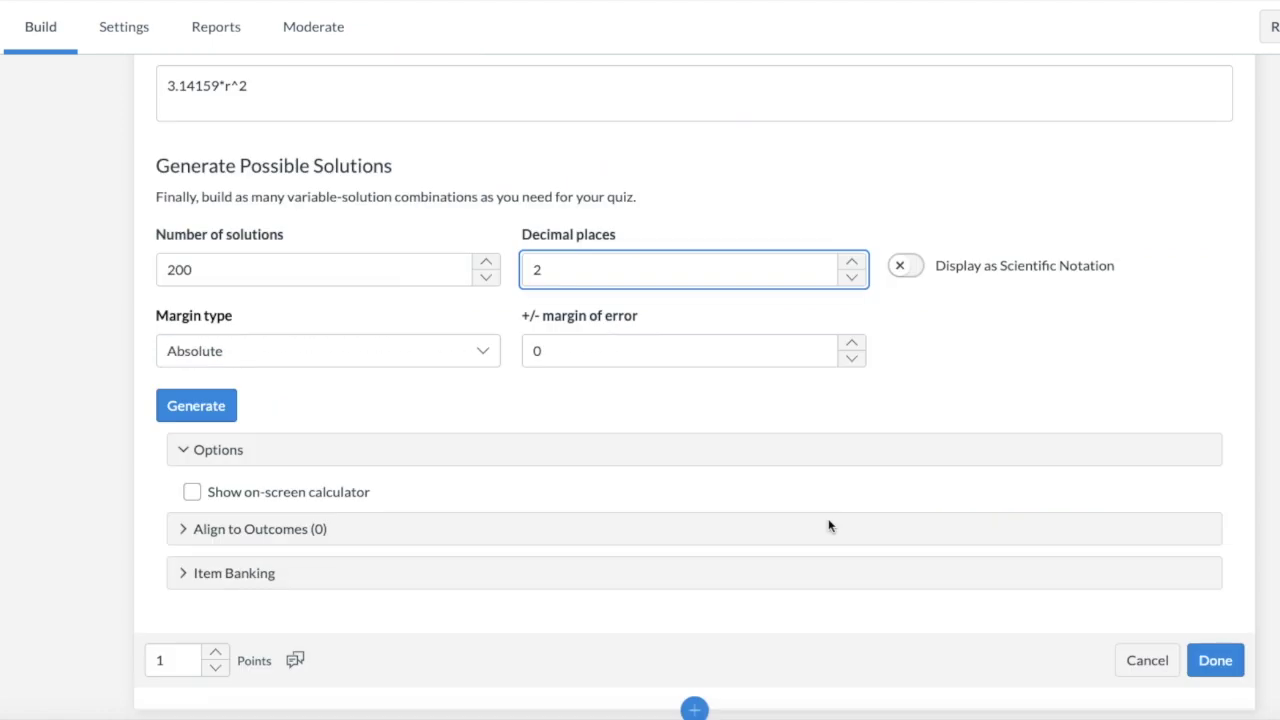
scroll(829, 527, up, 1)
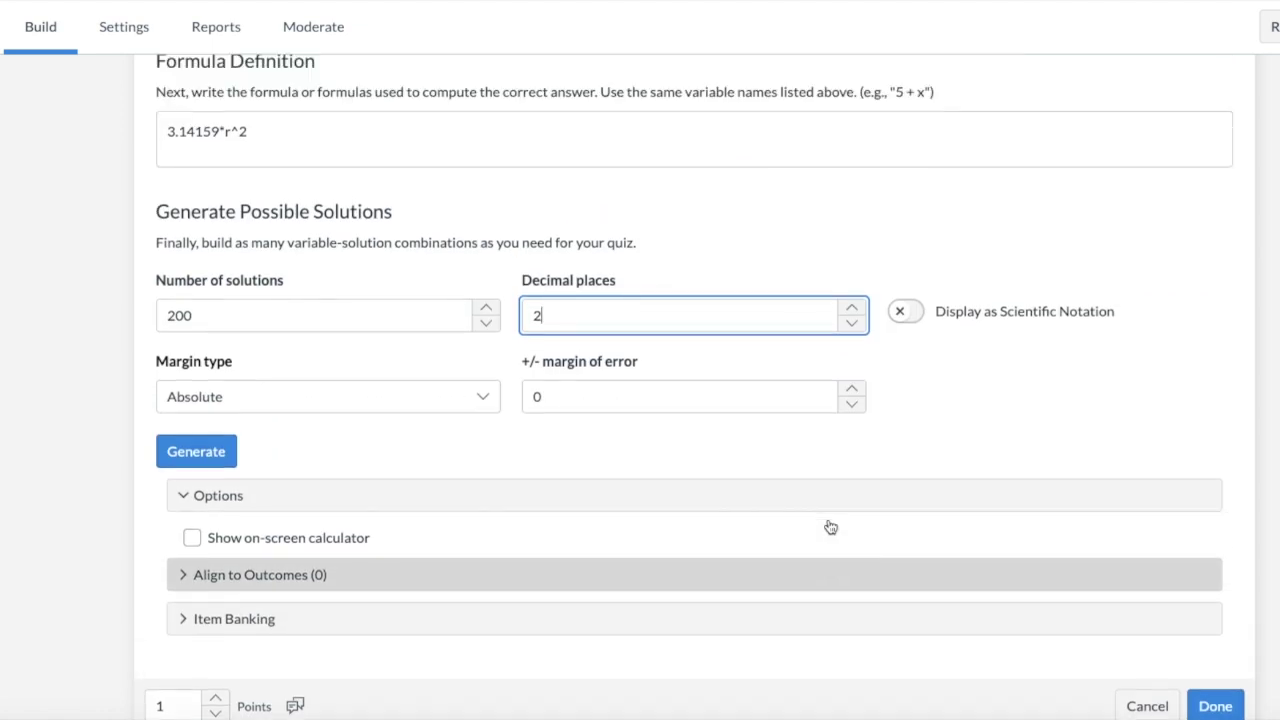
click(548, 397)
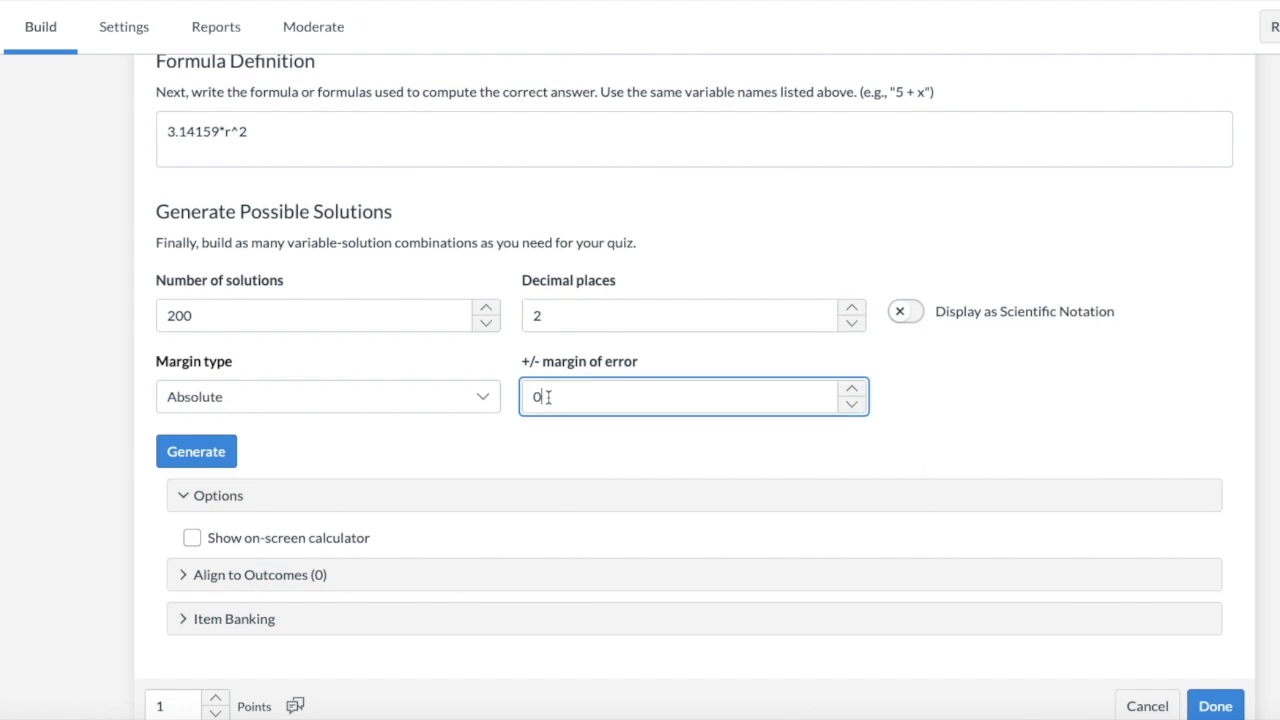
text(.05)
click(478, 398)
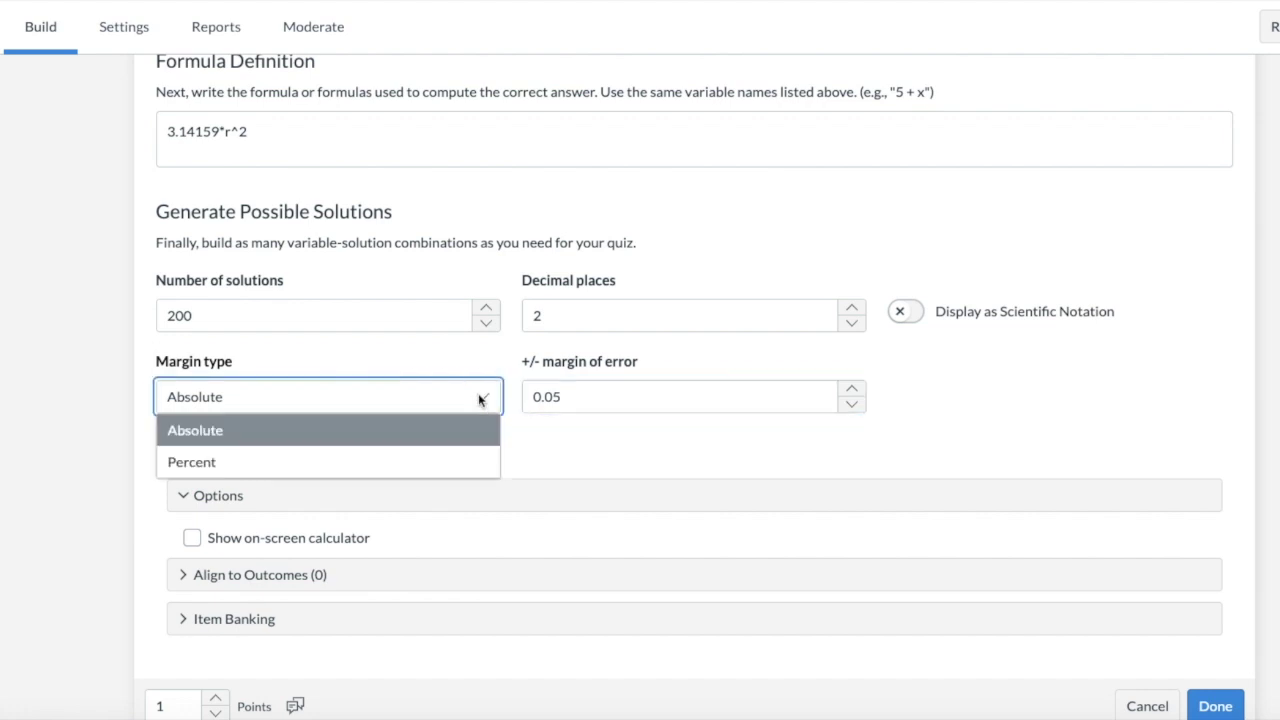
click(478, 398)
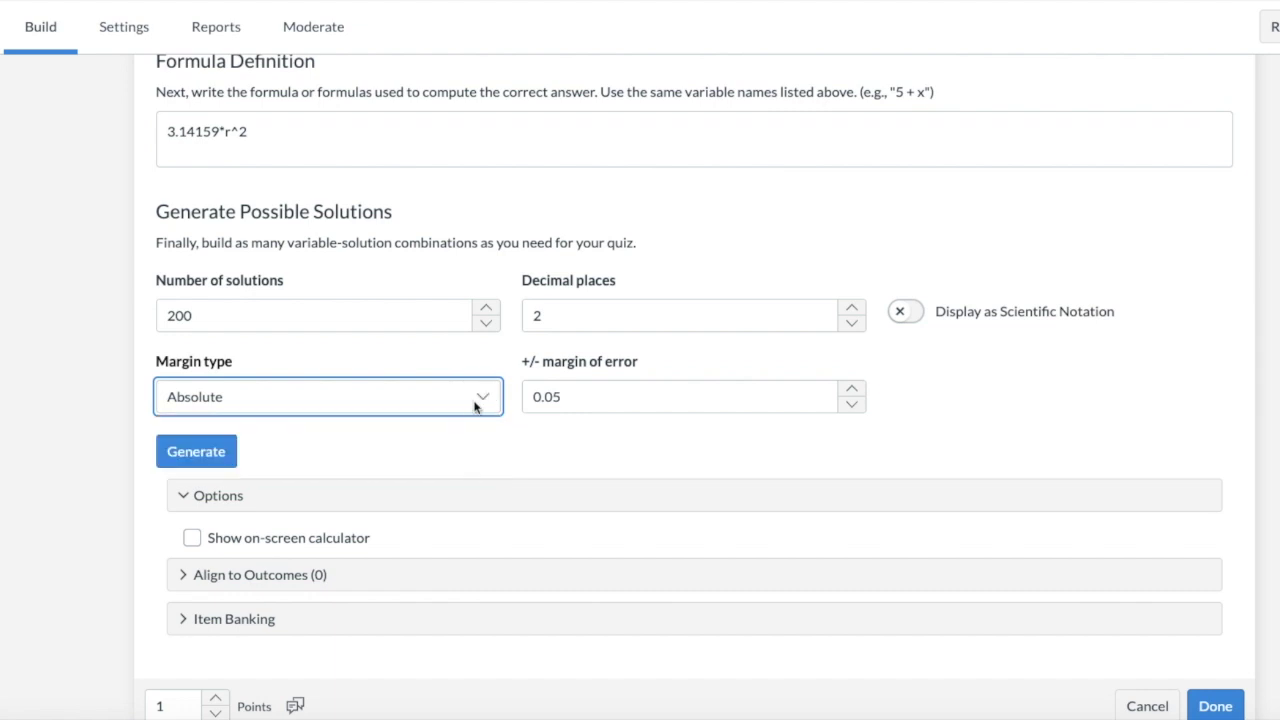
scroll(461, 424, down, 1)
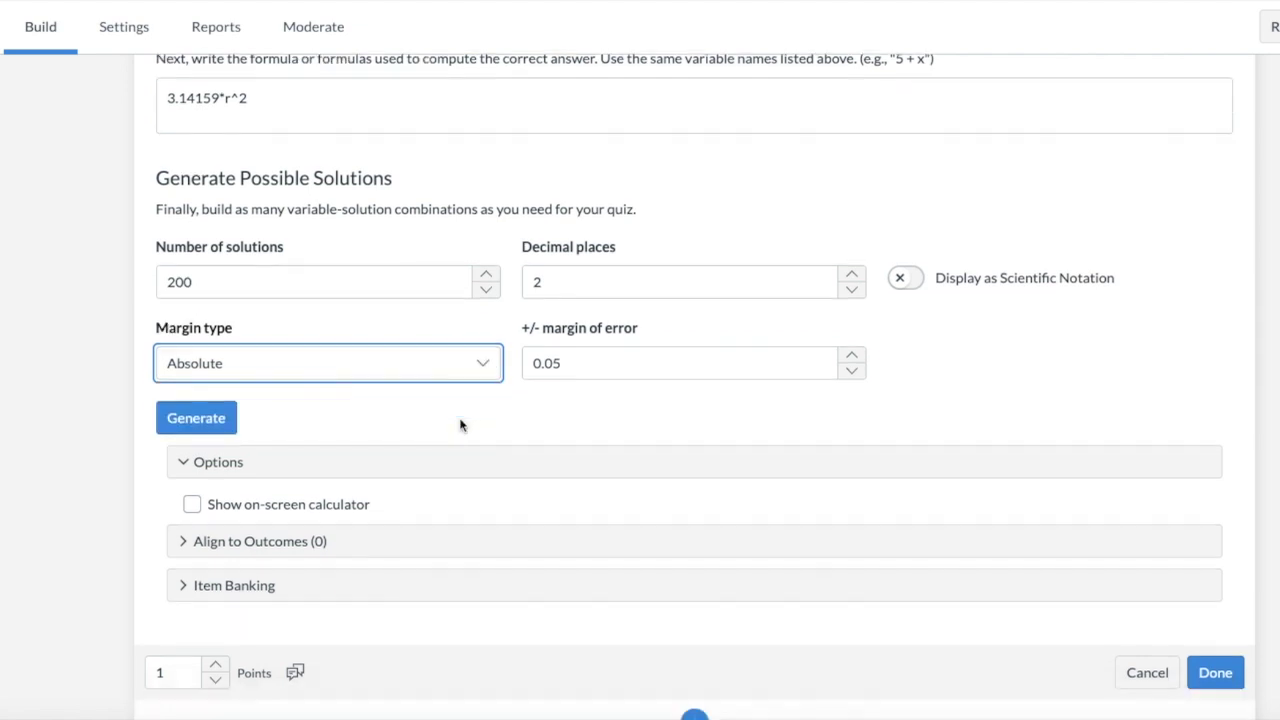
click(203, 420)
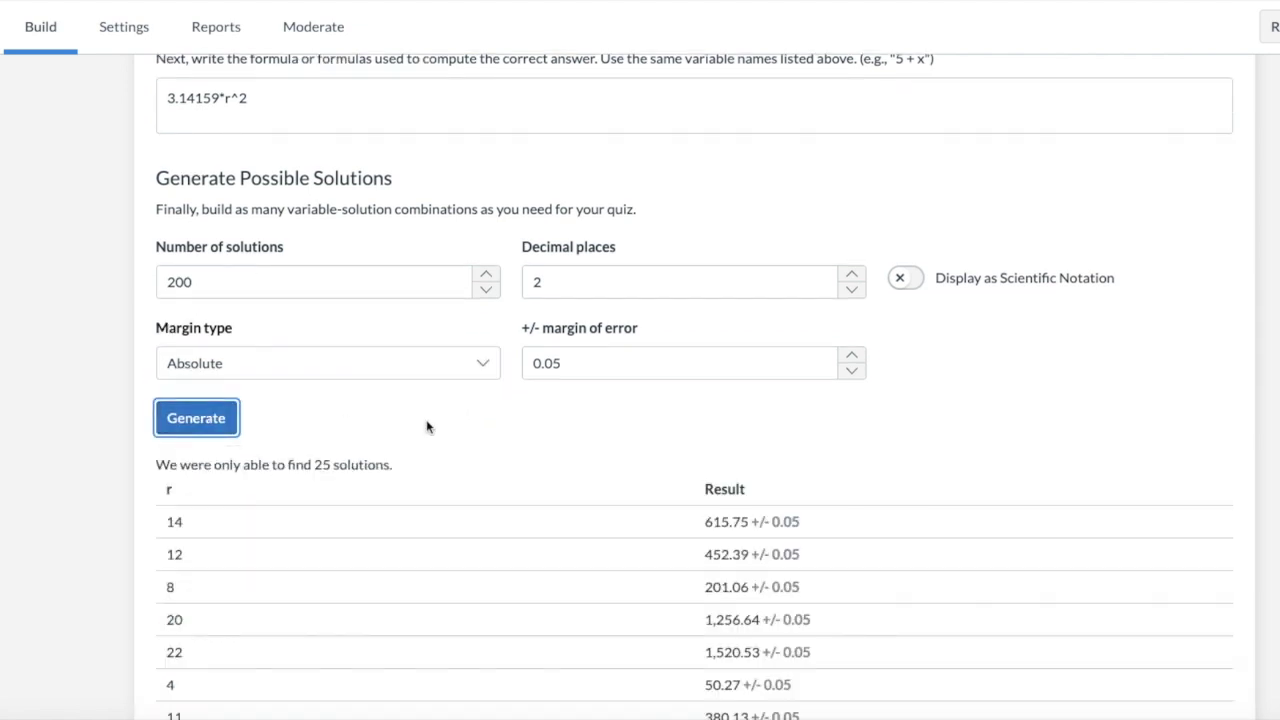
Review the generated combinations of r and their results for the circle area formula
scroll(474, 434, down, 3)
scroll(474, 433, down, 6)
scroll(474, 433, up, 9)
scroll(474, 433, down, 9)
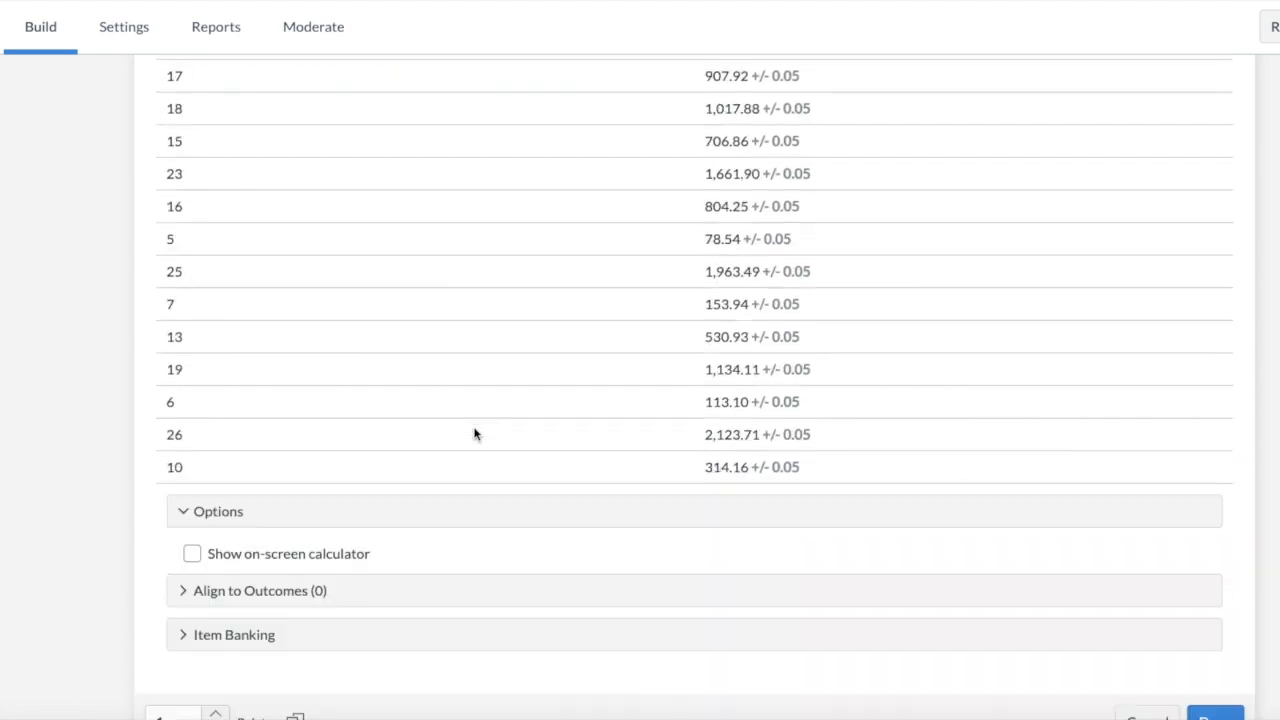
scroll(474, 434, up, 2)
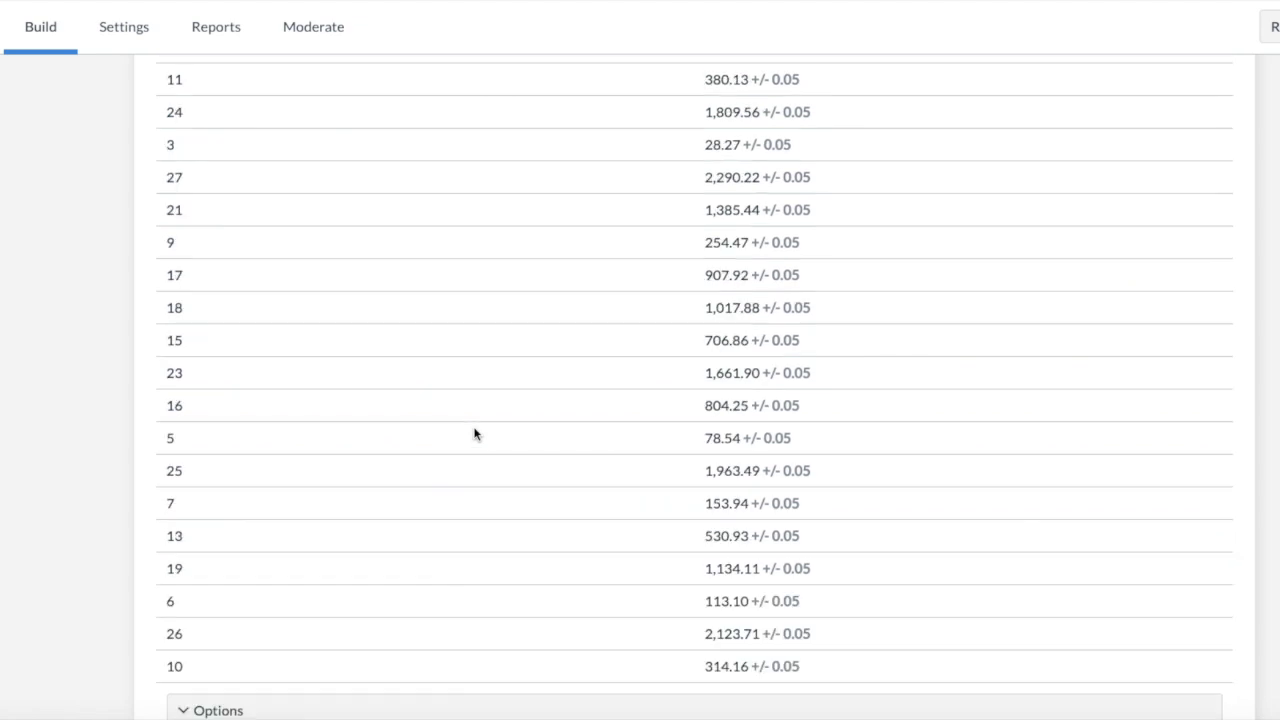
scroll(474, 433, up, 7)
scroll(474, 433, down, 3)
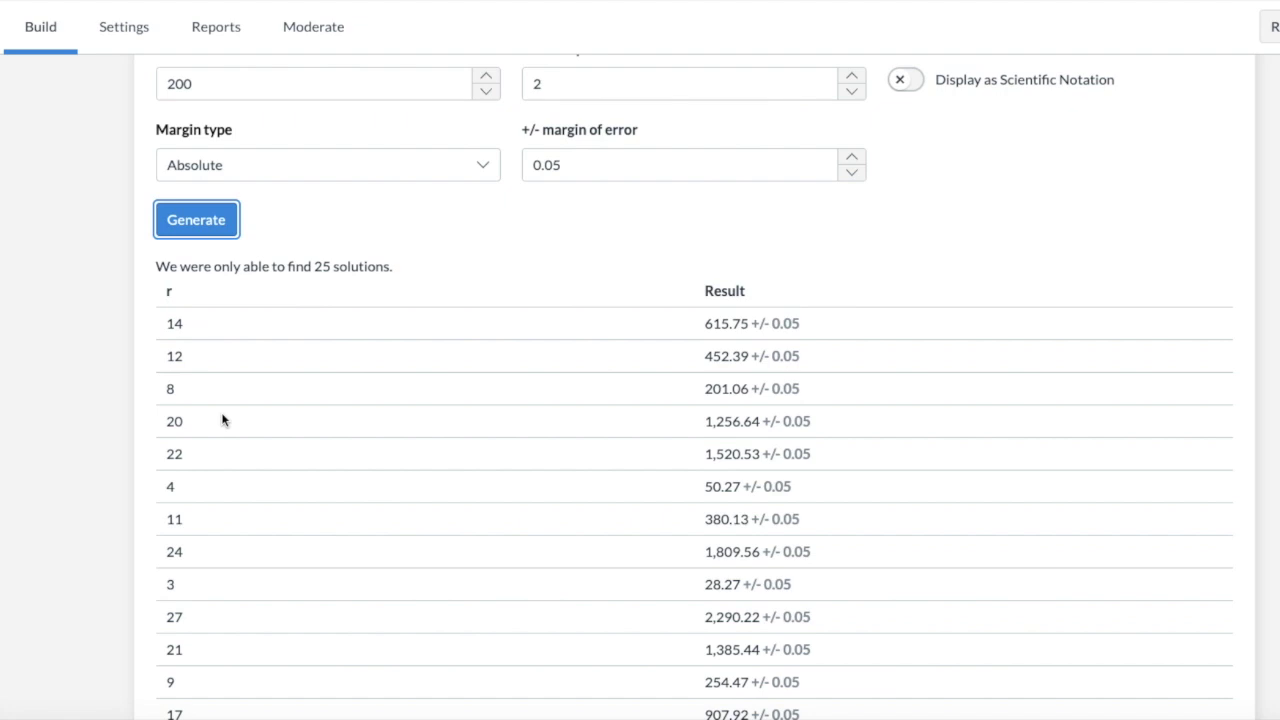
scroll(223, 420, down, 1)
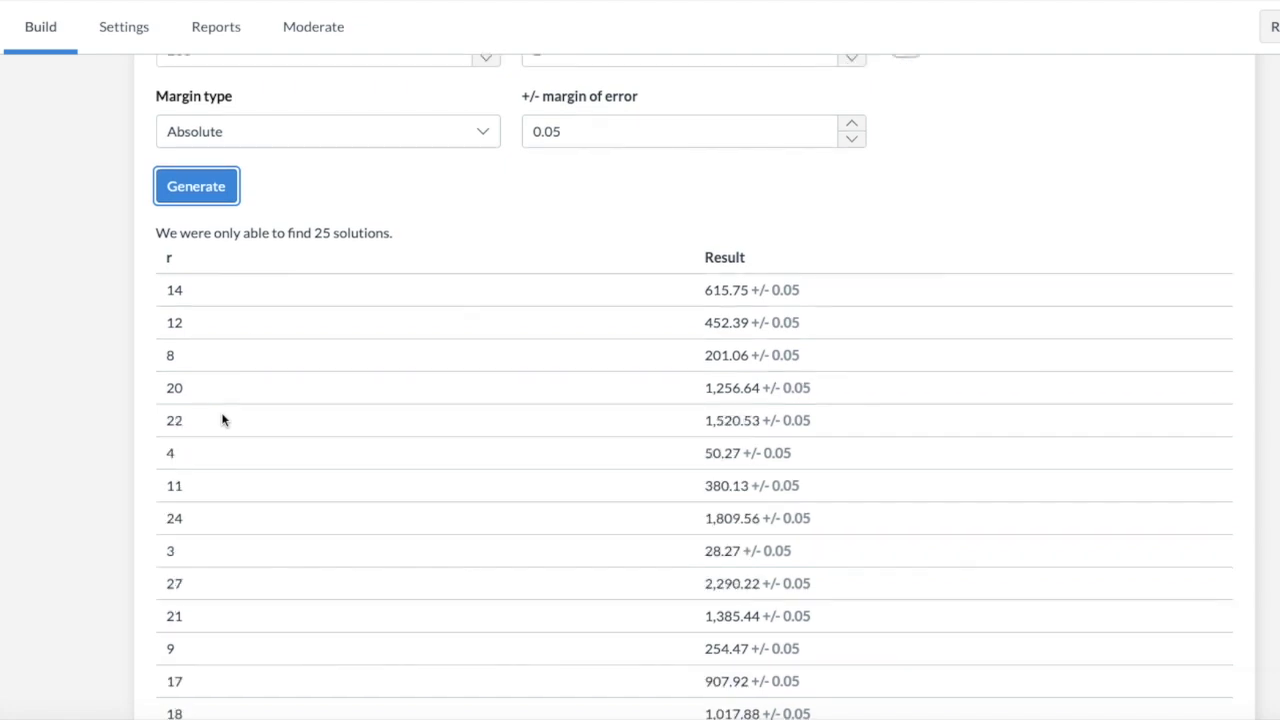
scroll(223, 420, down, 1)
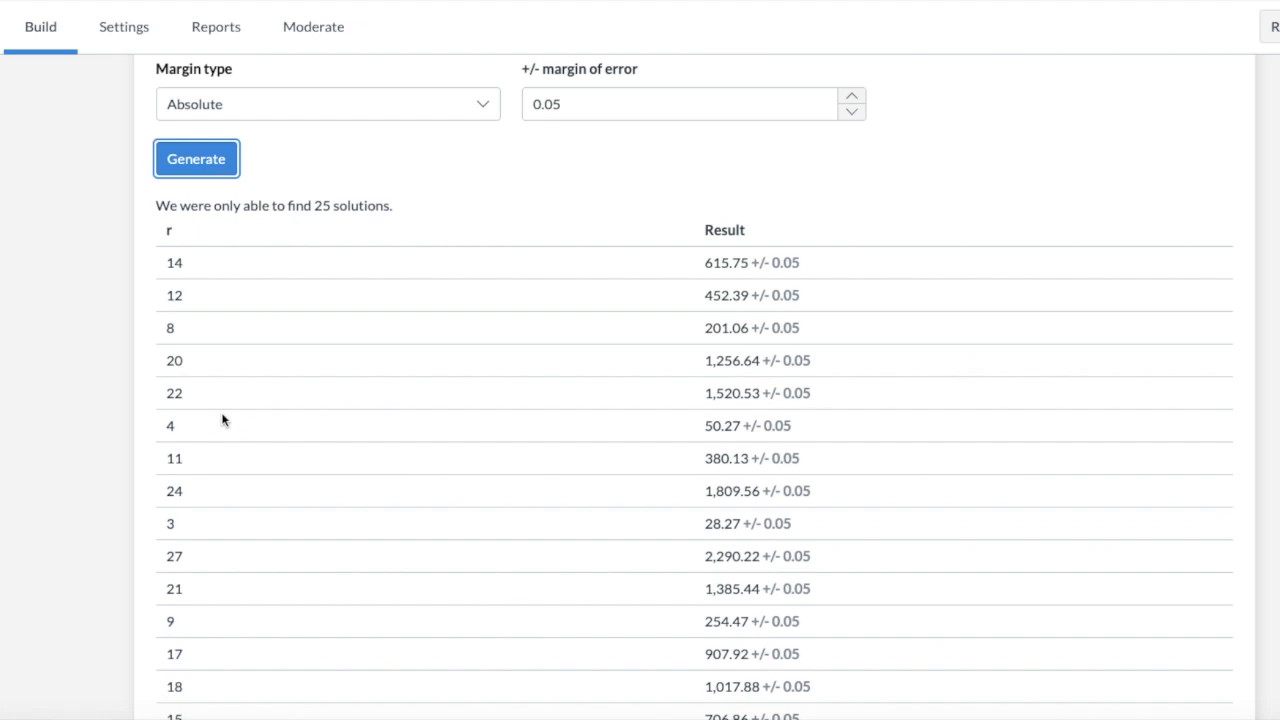
Show an on-screen calculator for the formula question and choose the scientific type
scroll(223, 420, down, 8)
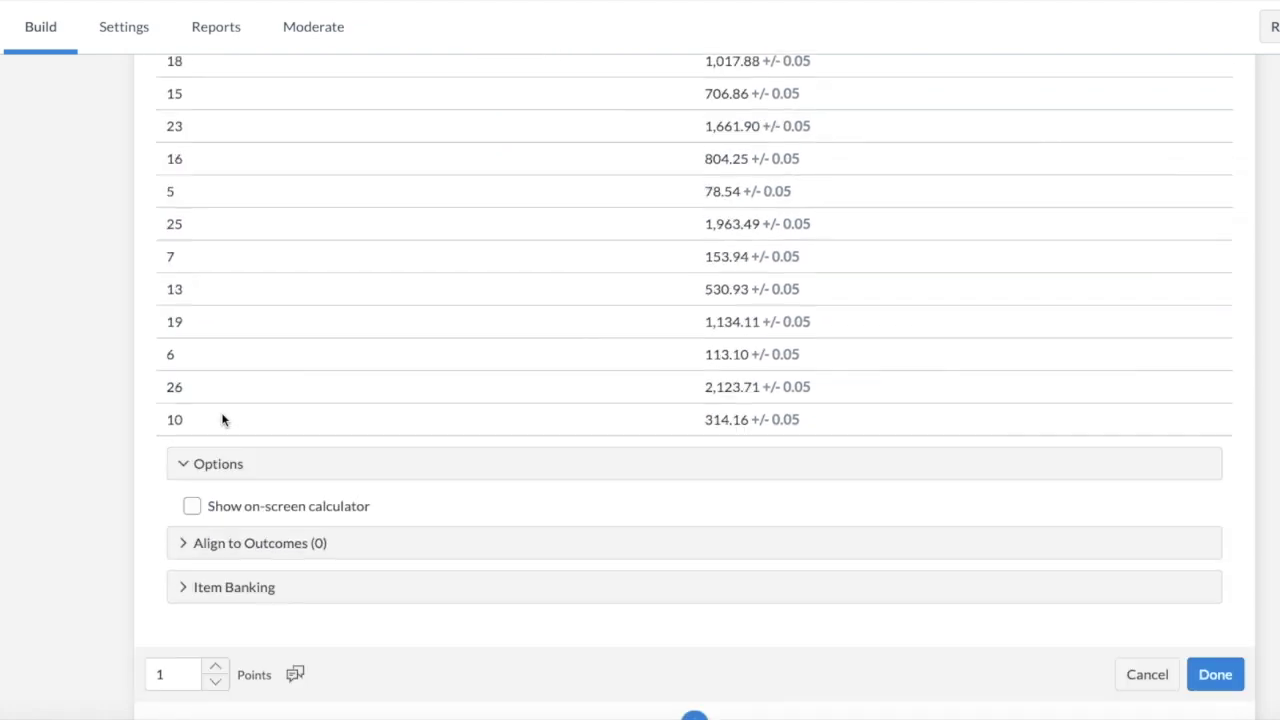
scroll(223, 420, down, 1)
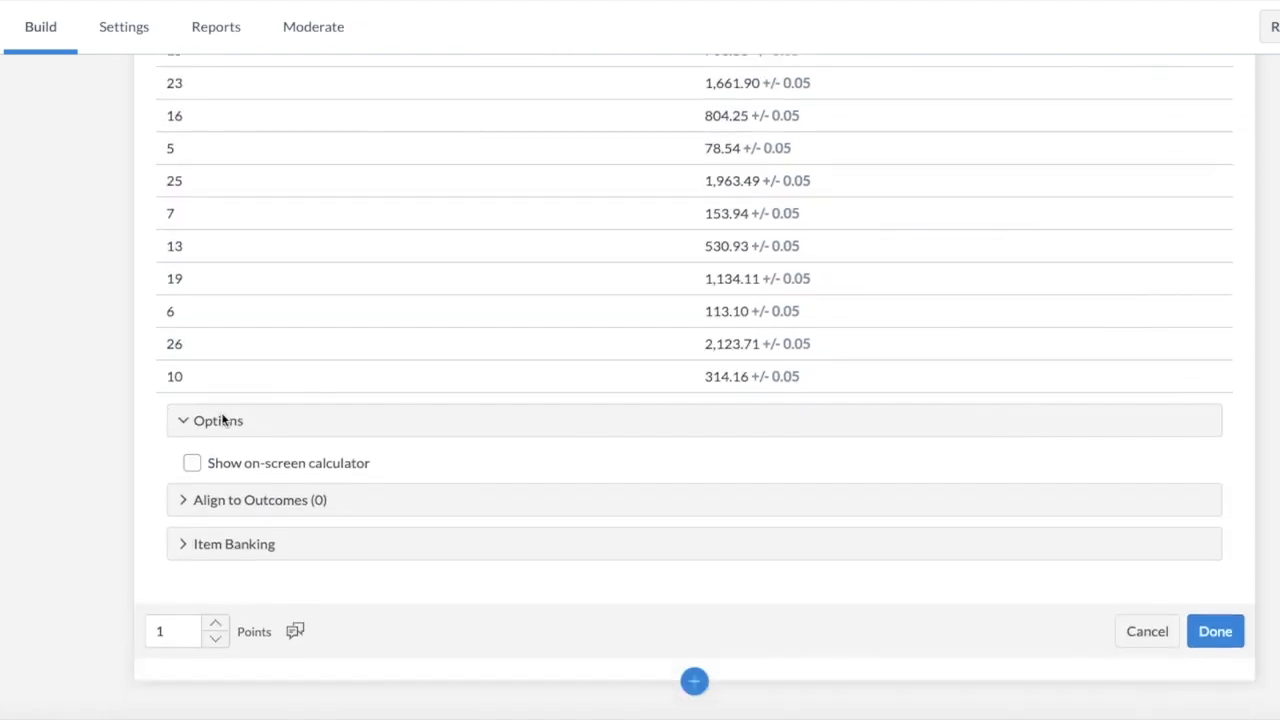
click(191, 463)
scroll(454, 482, down, 2)
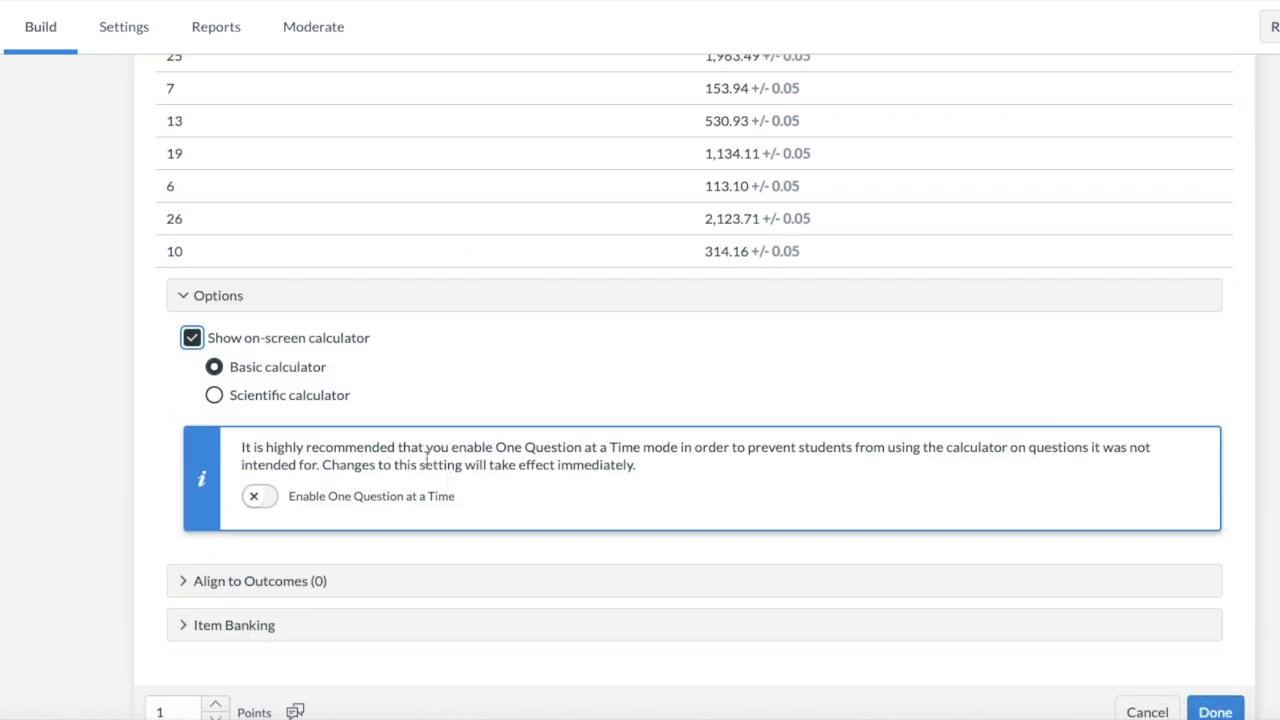
click(214, 395)
scroll(558, 393, down, 1)
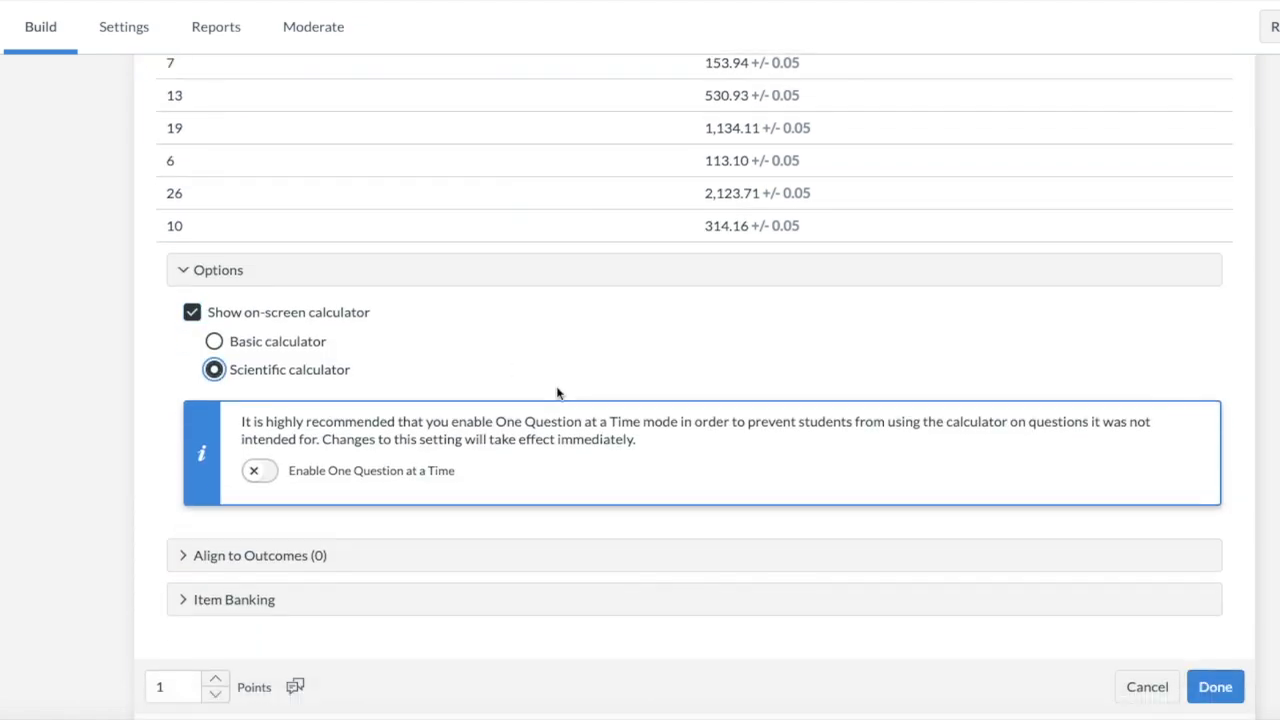
Enable One Question at a Time for the quiz and save the formula question
scroll(558, 393, down, 2)
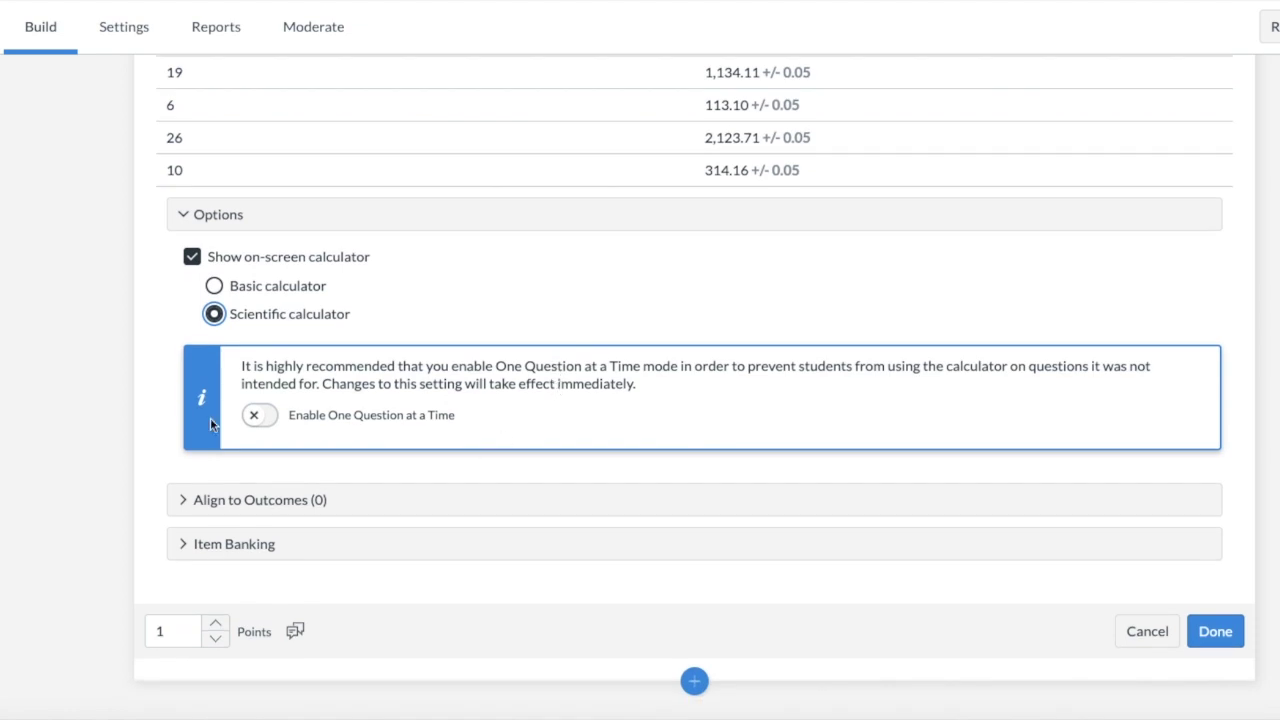
click(246, 424)
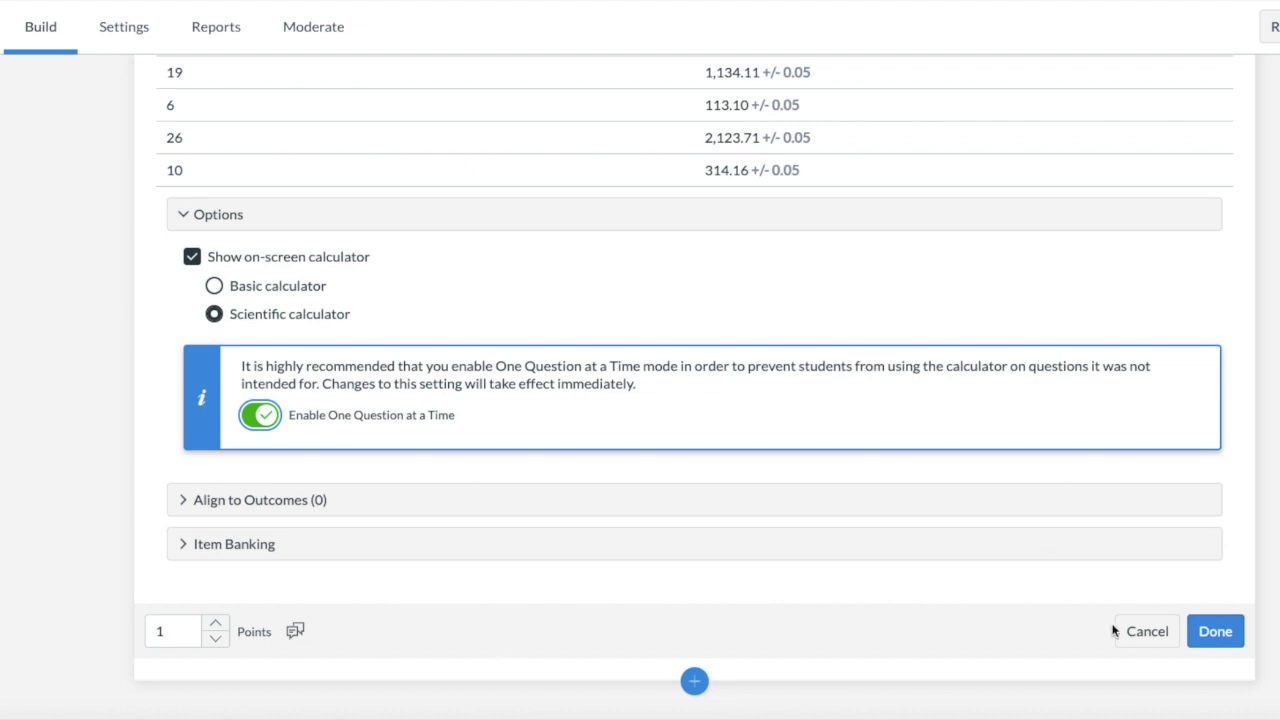
click(1215, 636)
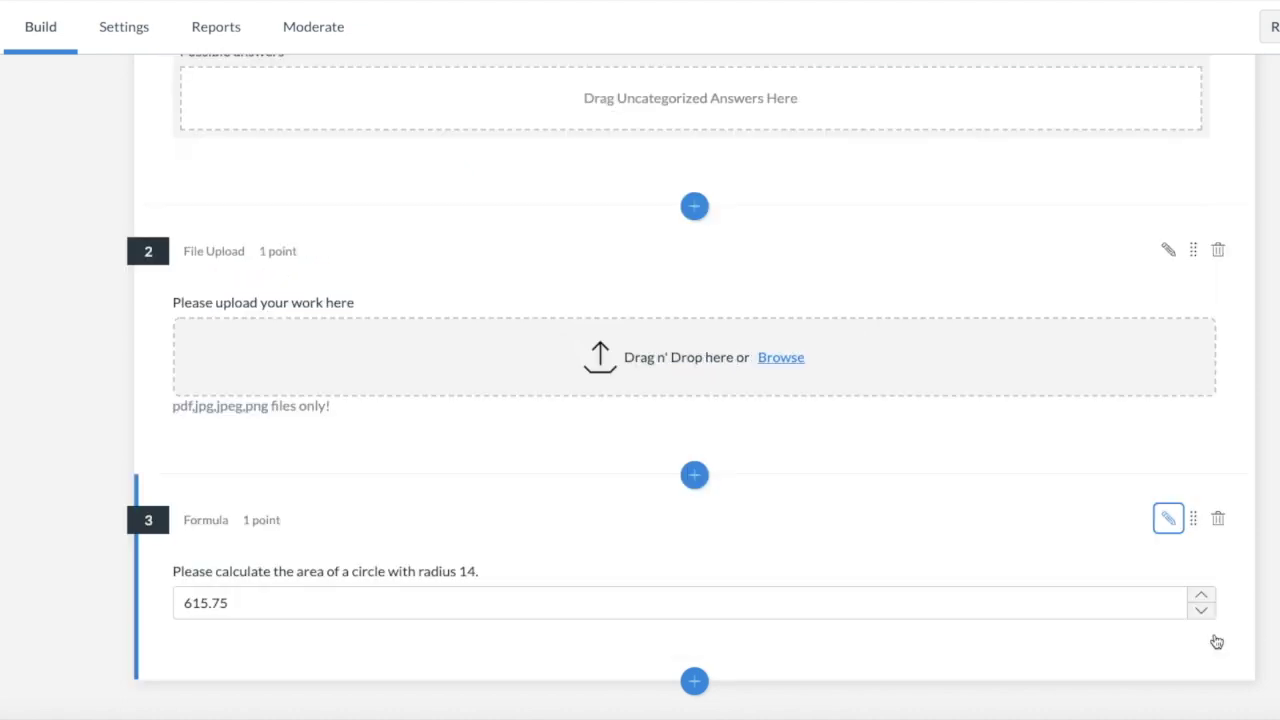
Insert a Matching question after the formula question with the stem "Please match these words."
click(695, 680)
click(606, 505)
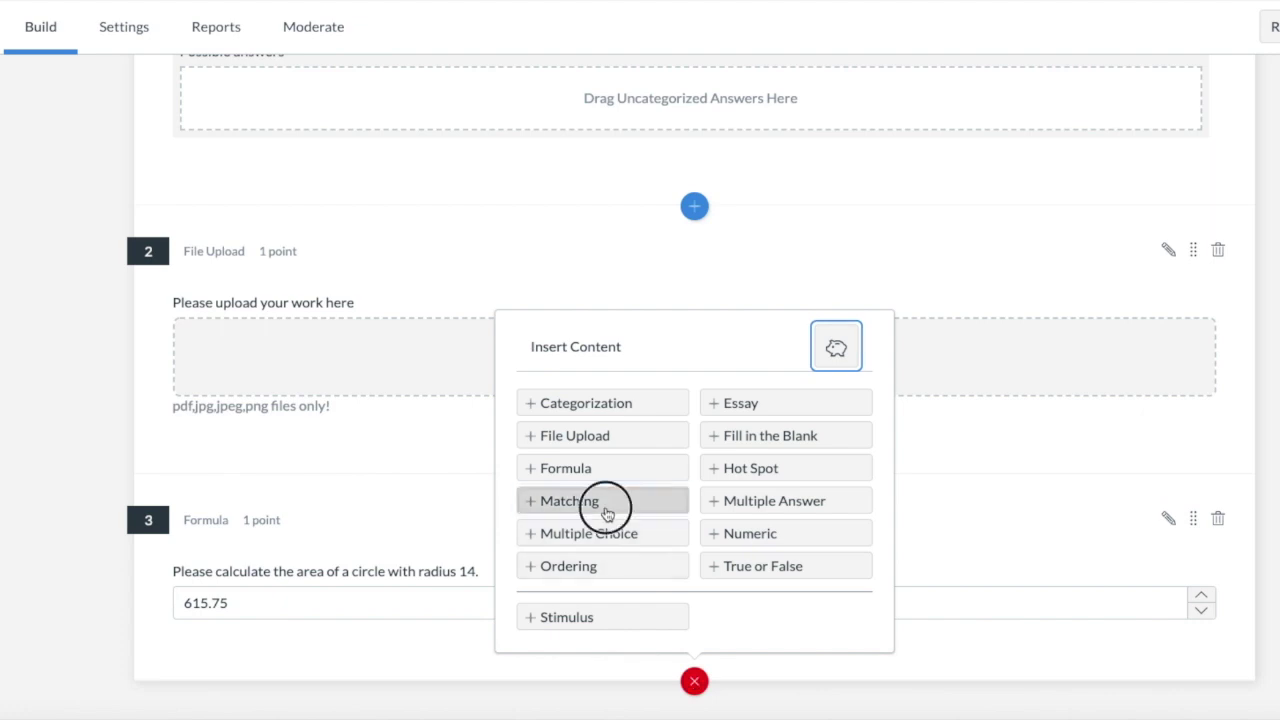
scroll(607, 515, down, 5)
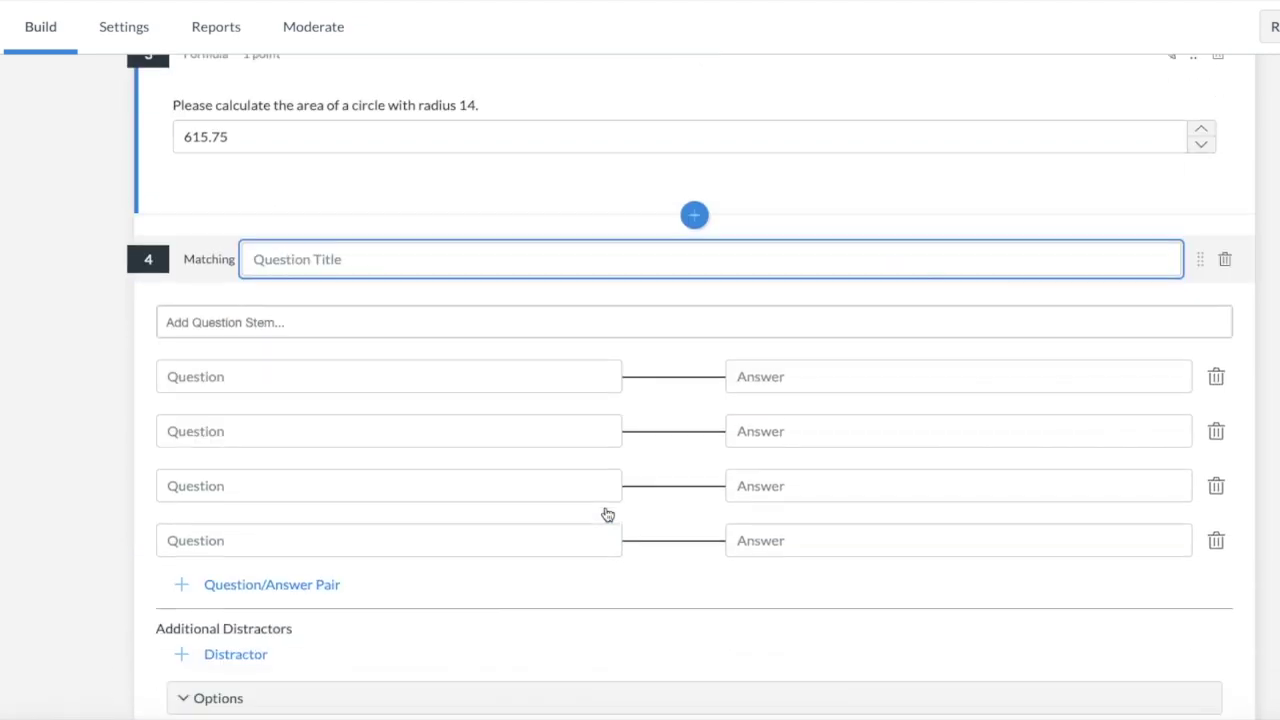
click(448, 318)
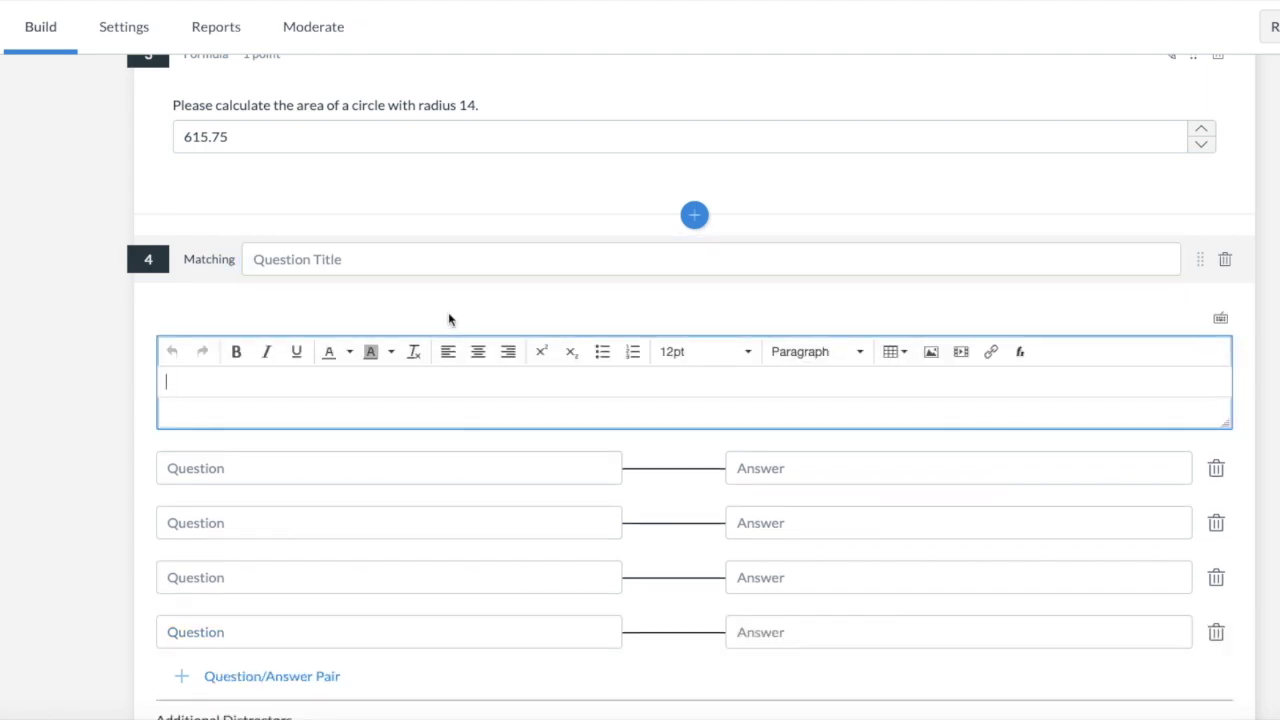
text(Please match thes)
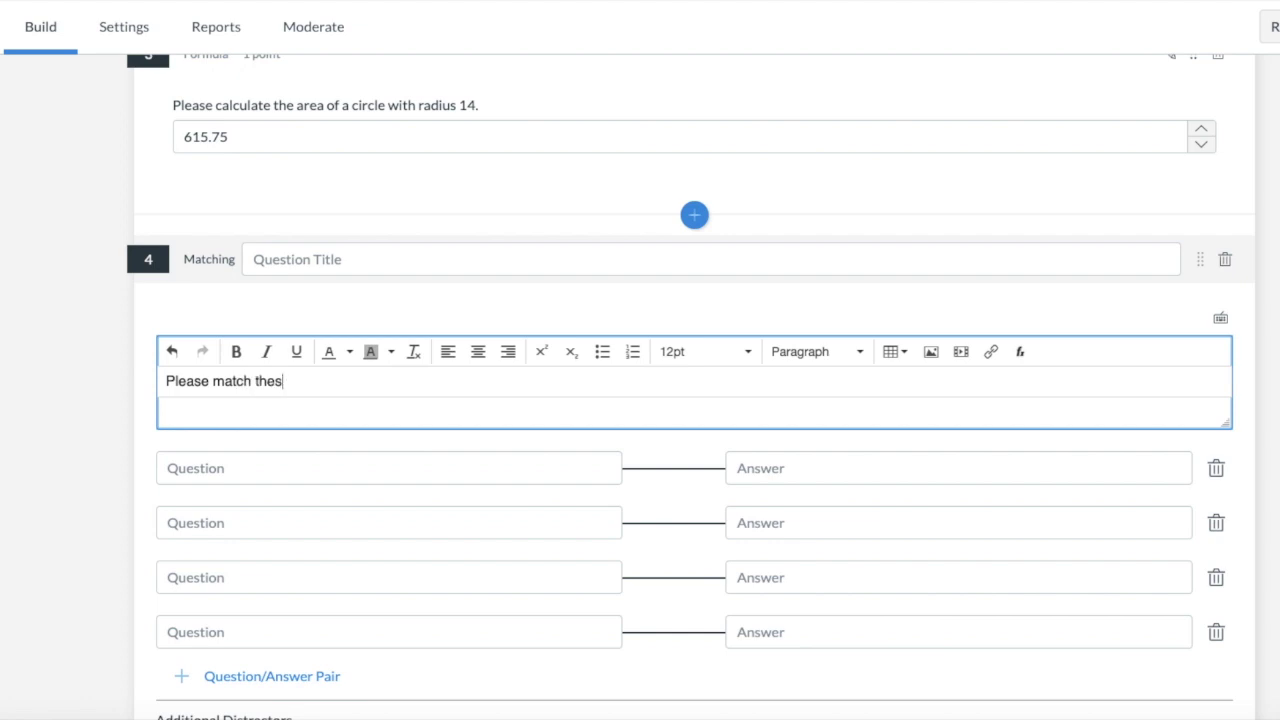
text(e words.)
Fill the first three question entries of the matching pairs with Plant, Dessert and Desert
scroll(548, 394, down, 1)
click(519, 362)
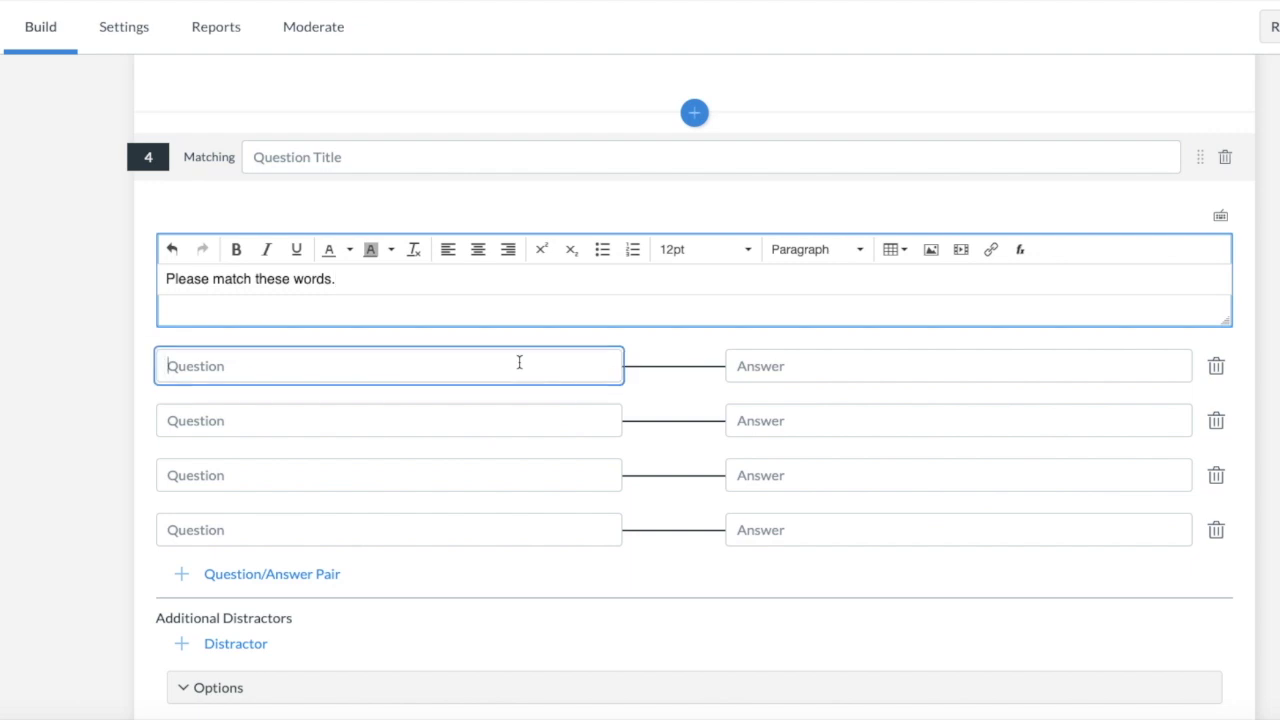
text(Plant)
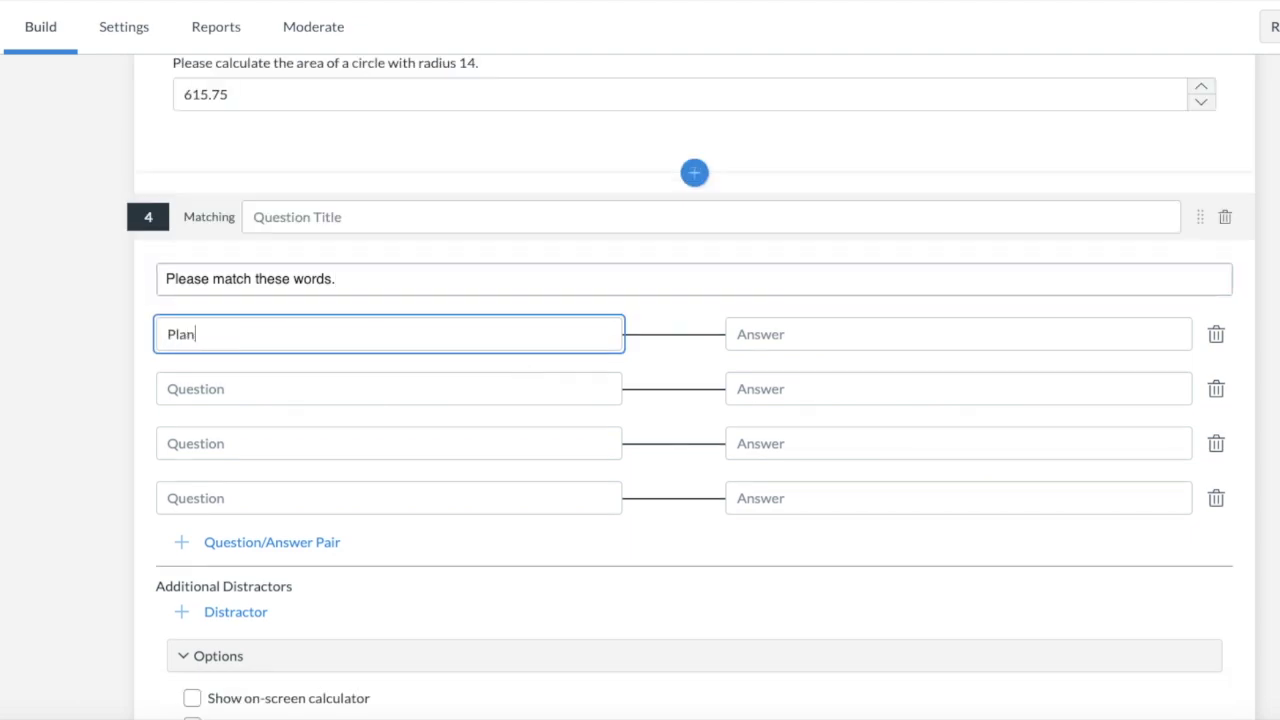
click(504, 396)
text(Dessert)
click(458, 434)
text(Desert)
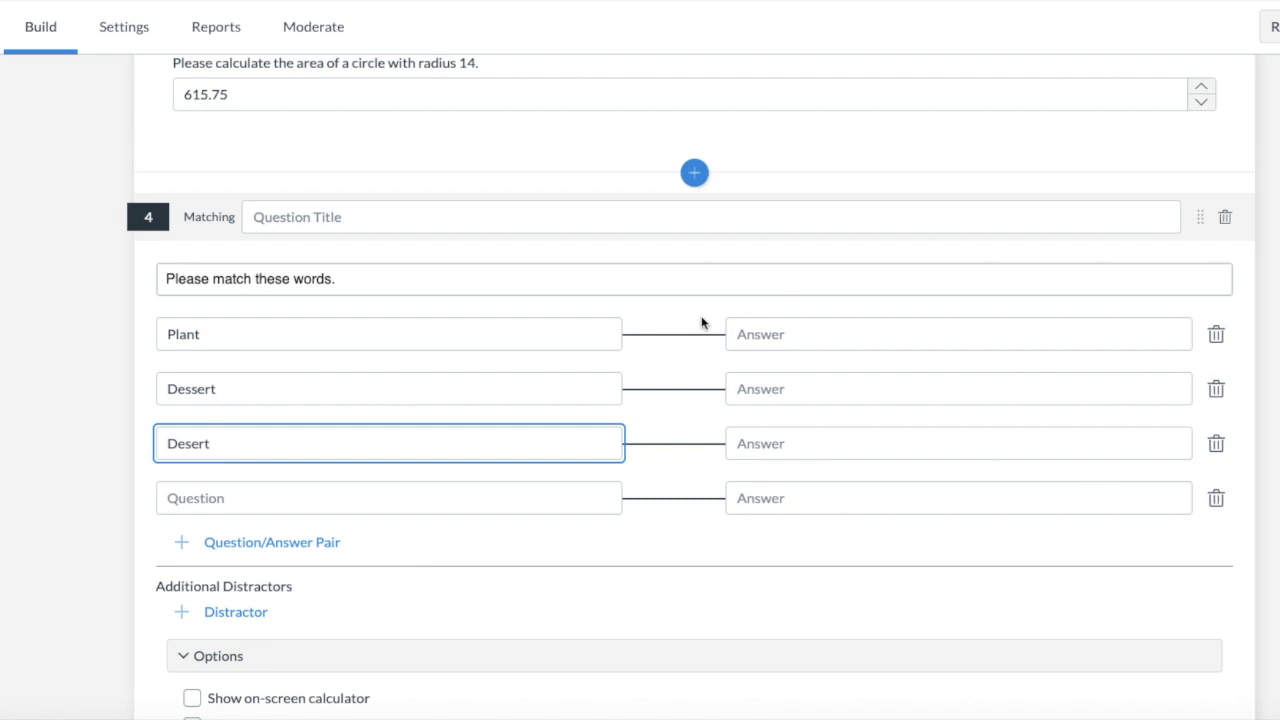
Enter Petunia, Cake and Sahara as the answers for Plant, Dessert and Desert, and remove the empty fourth pair
click(756, 335)
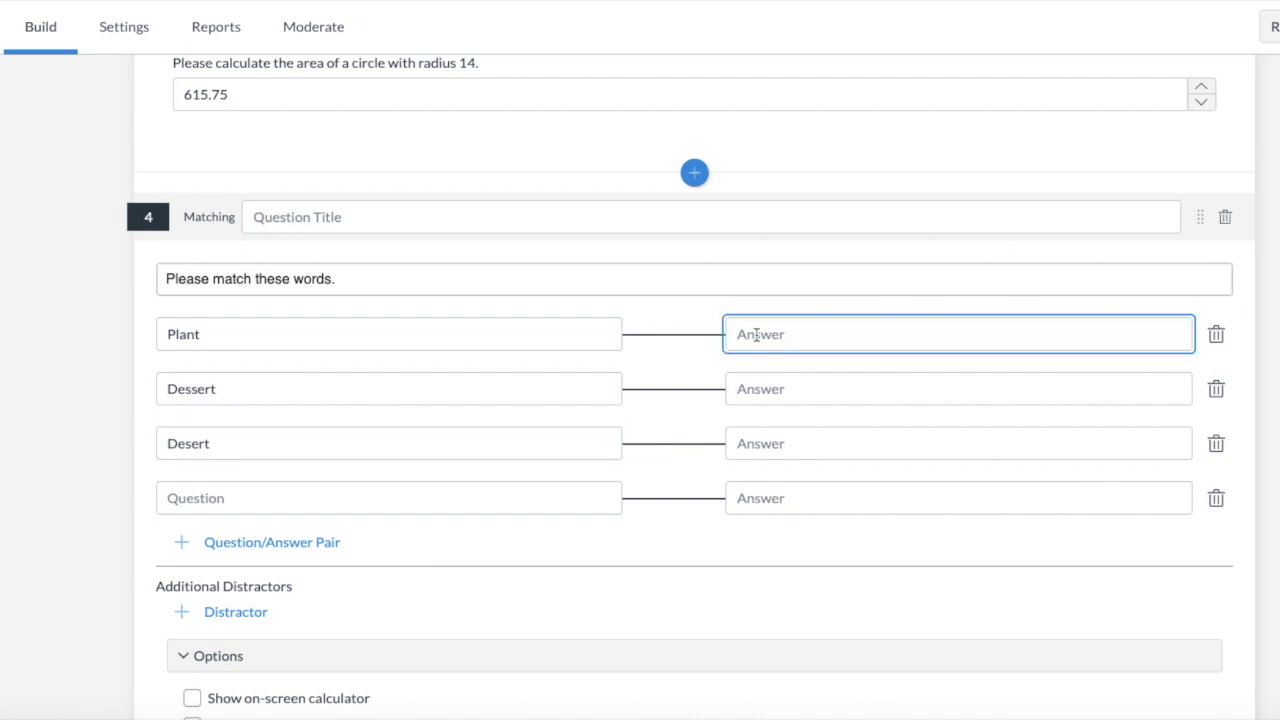
text(Petunia)
click(774, 388)
text(Cake)
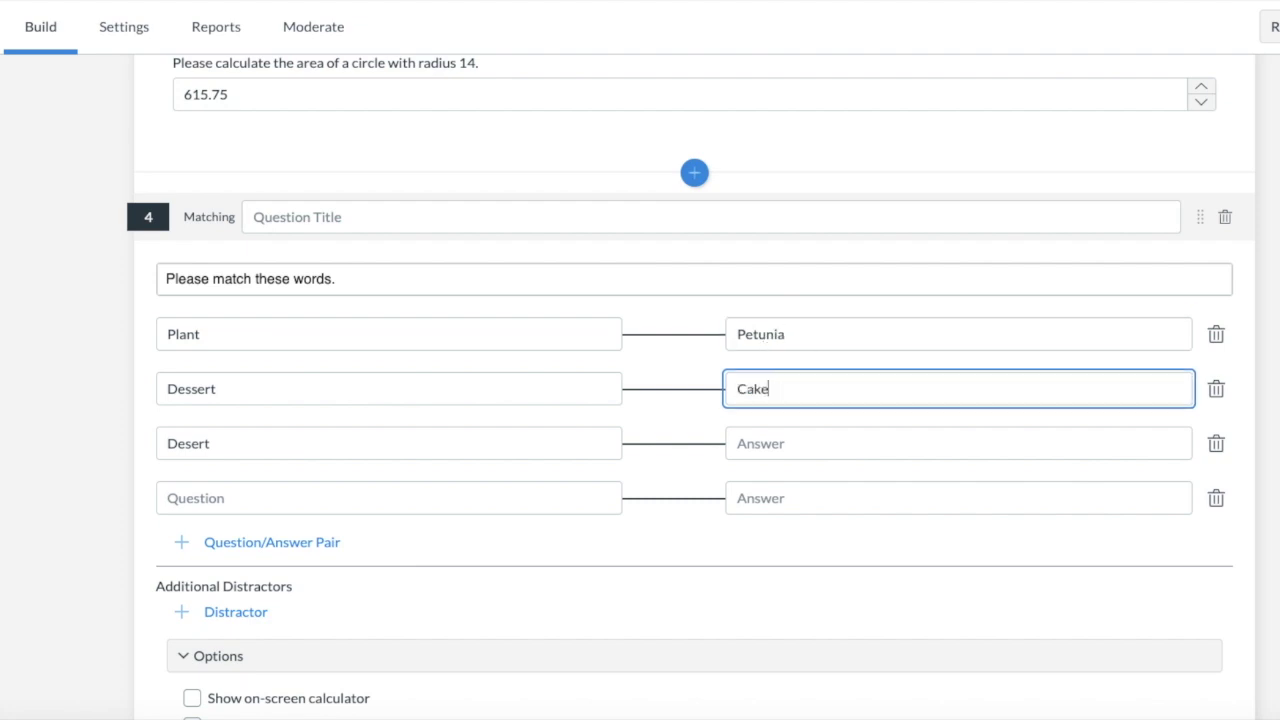
click(798, 447)
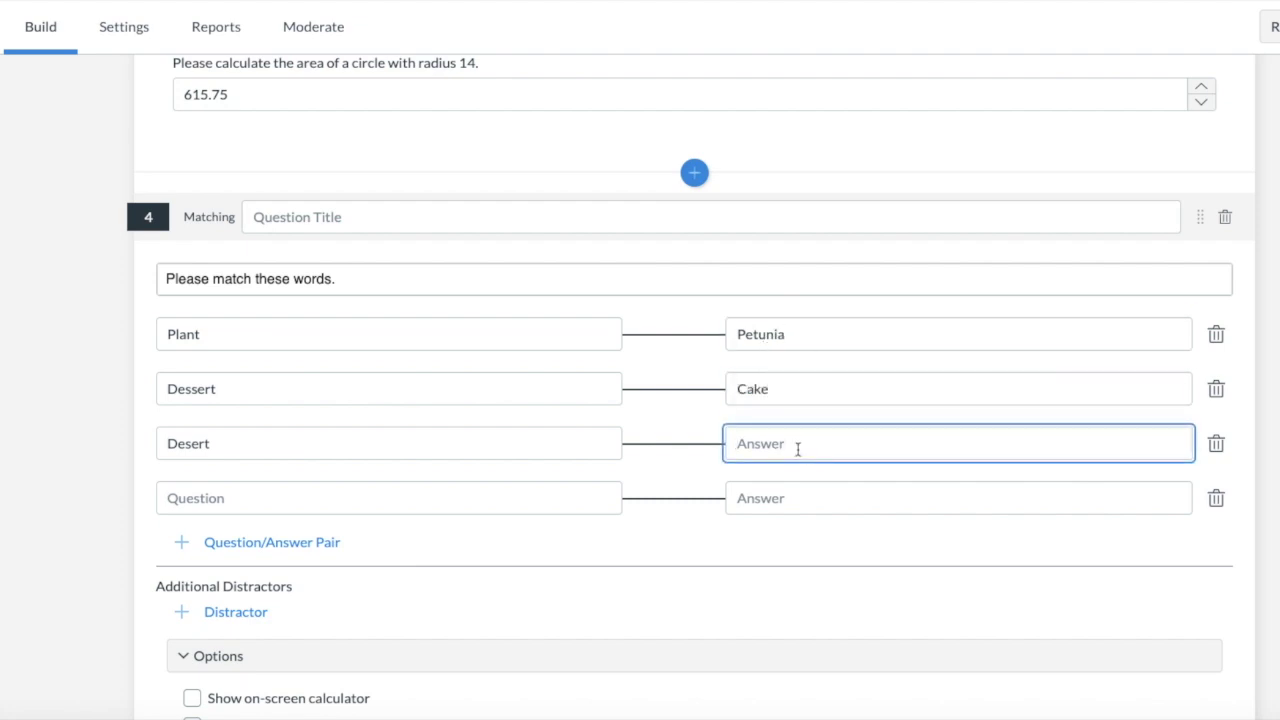
text(Sahara)
click(1216, 498)
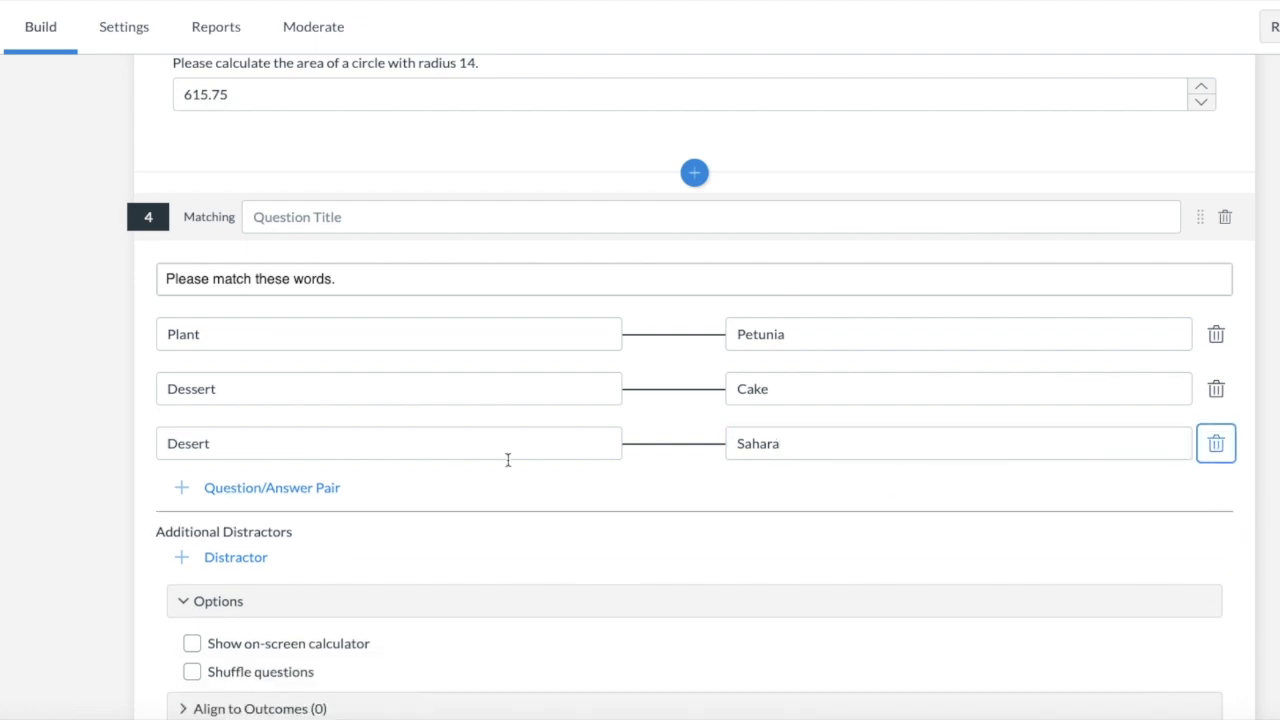
scroll(457, 501, down, 1)
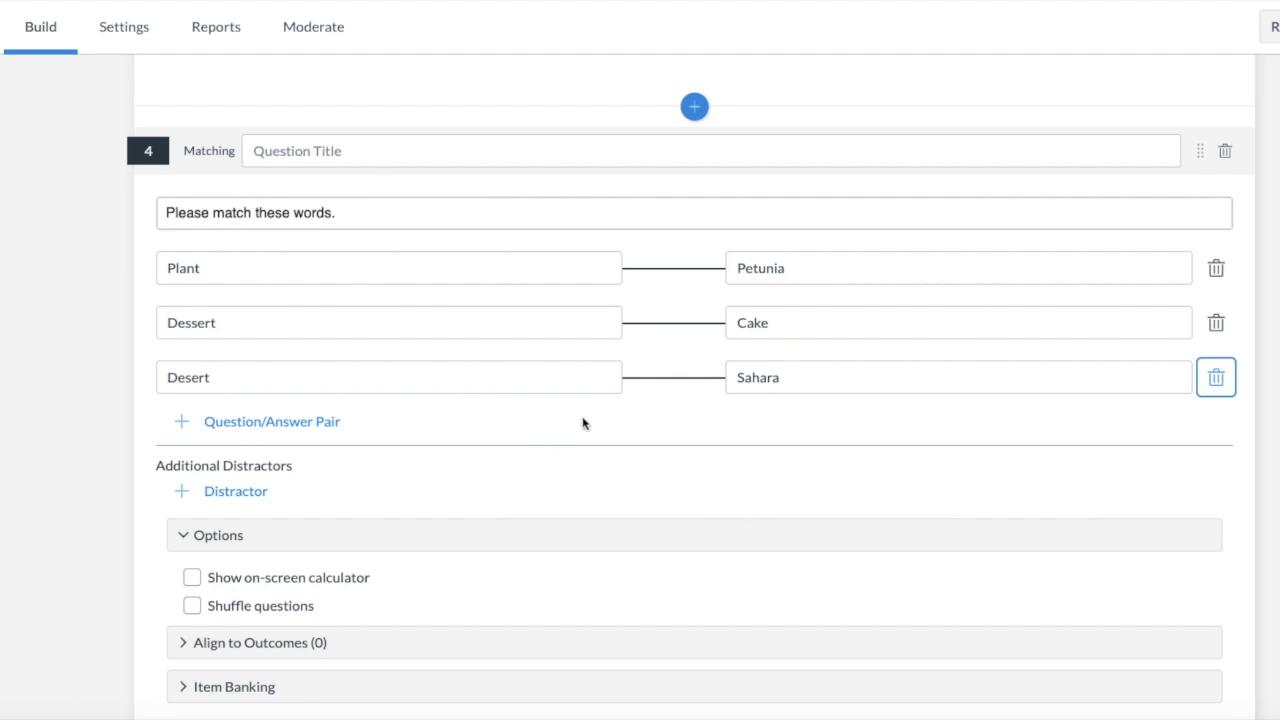
Enable Shuffle questions for the matching question and save it
scroll(728, 421, down, 1)
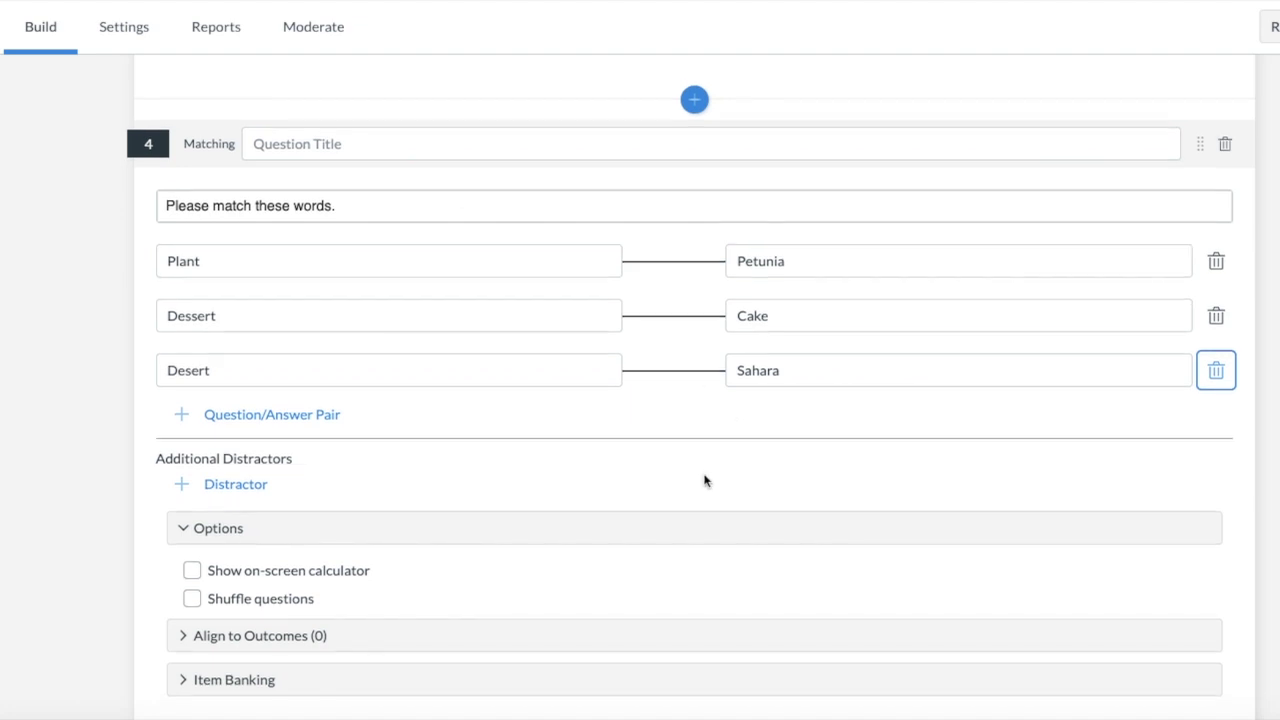
scroll(706, 480, down, 1)
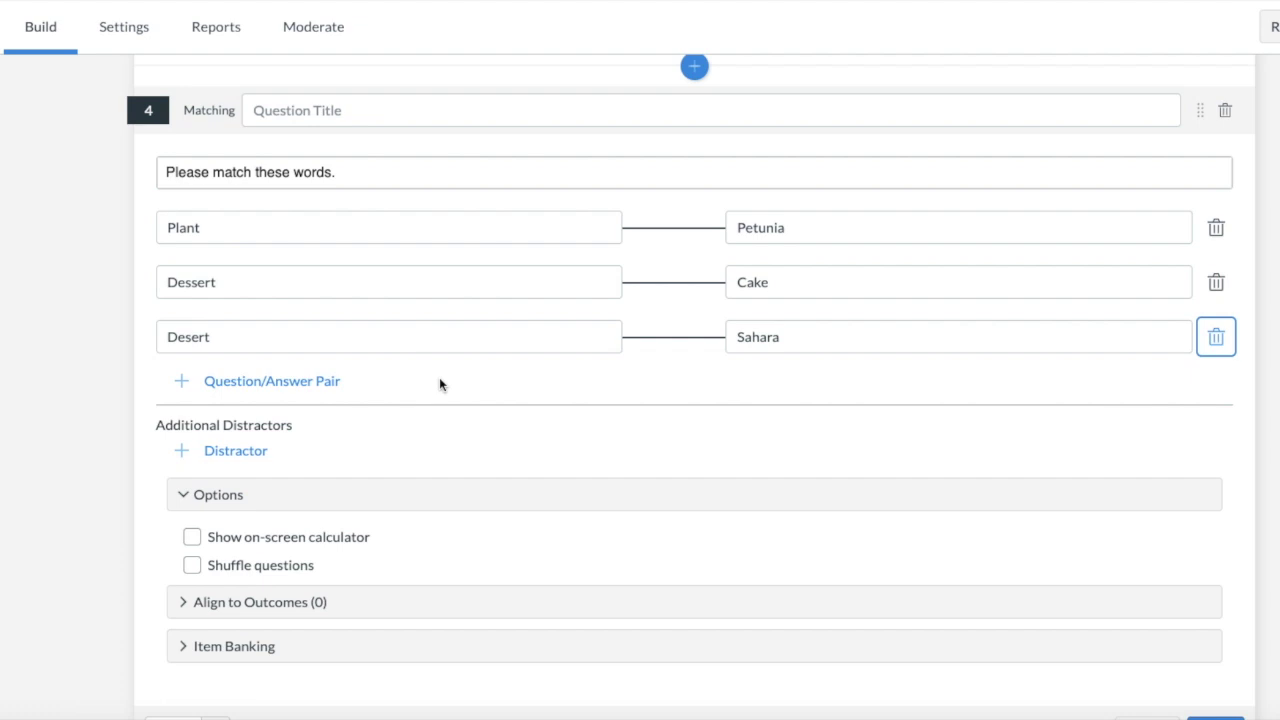
scroll(439, 384, down, 3)
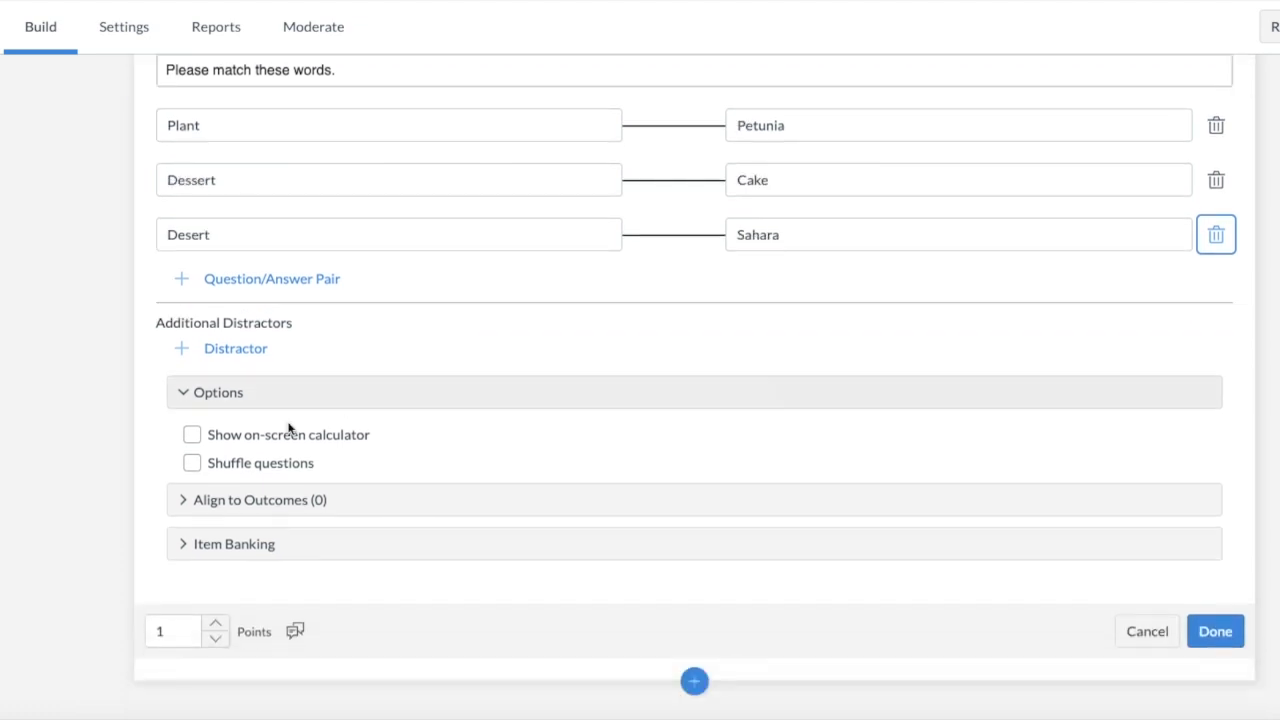
click(193, 465)
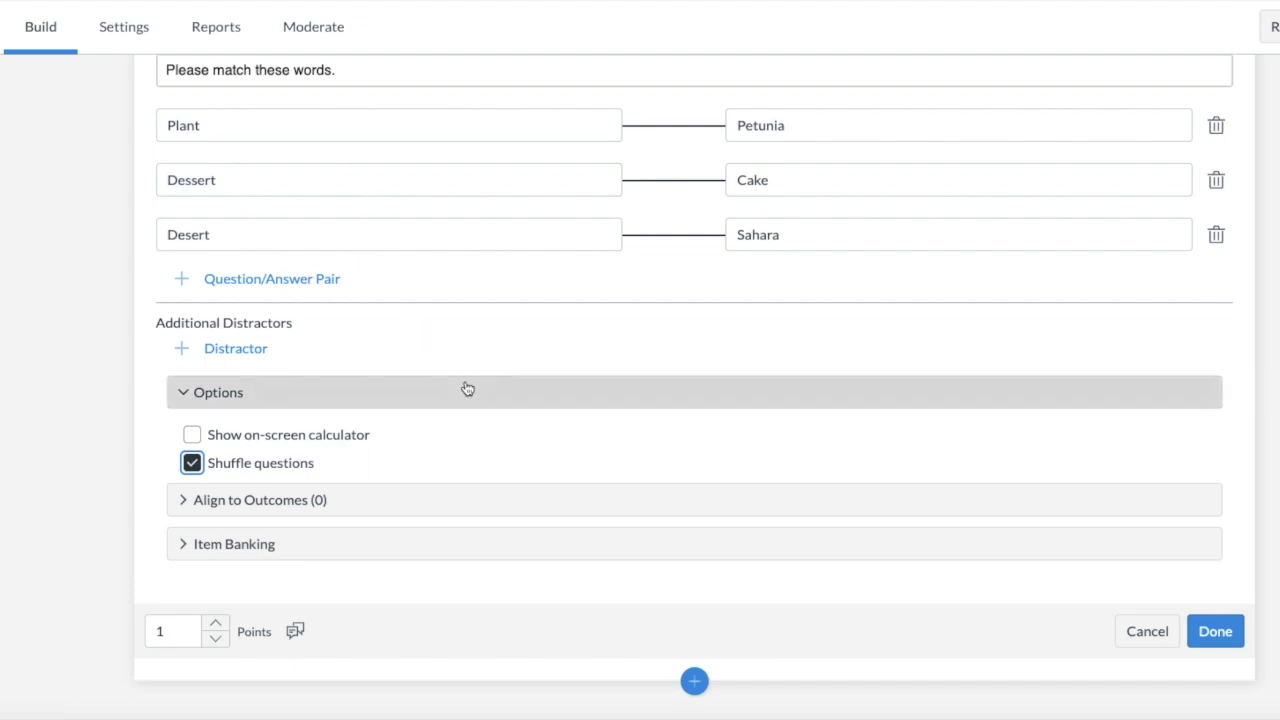
click(1199, 628)
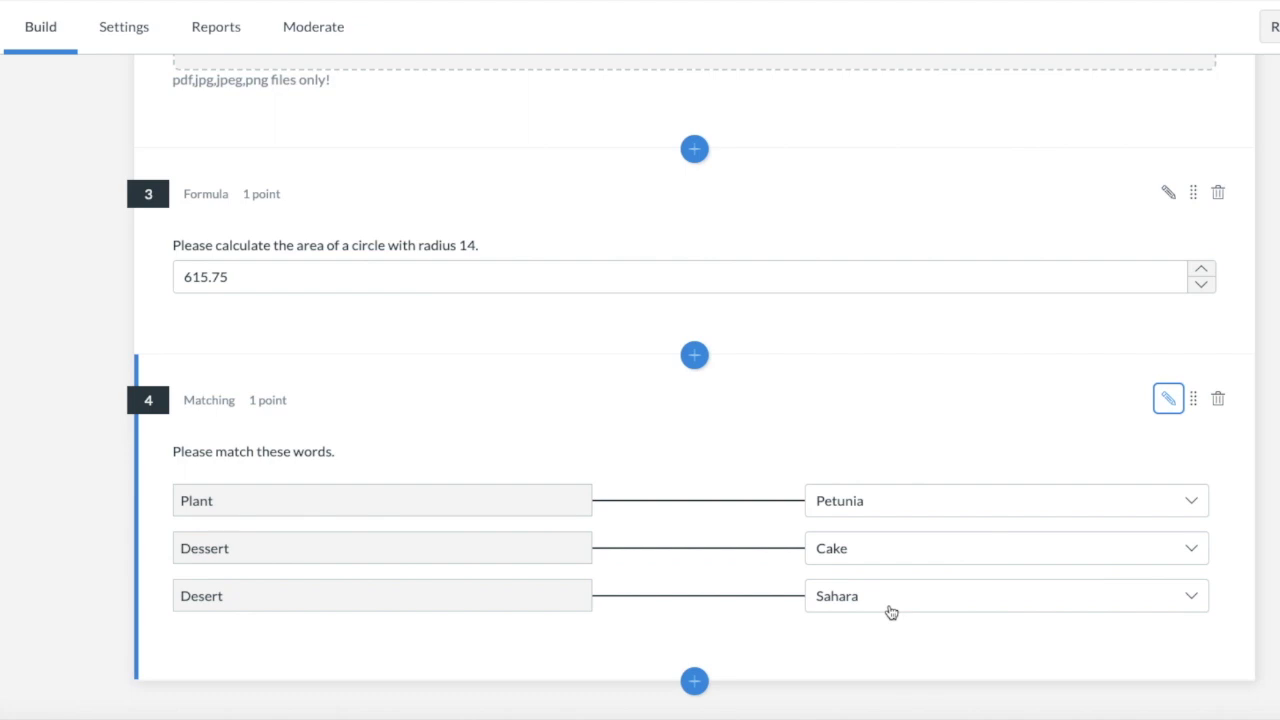
Insert a Multiple Choice question after the matching question with the stem "Which of these is a plant?"
click(697, 683)
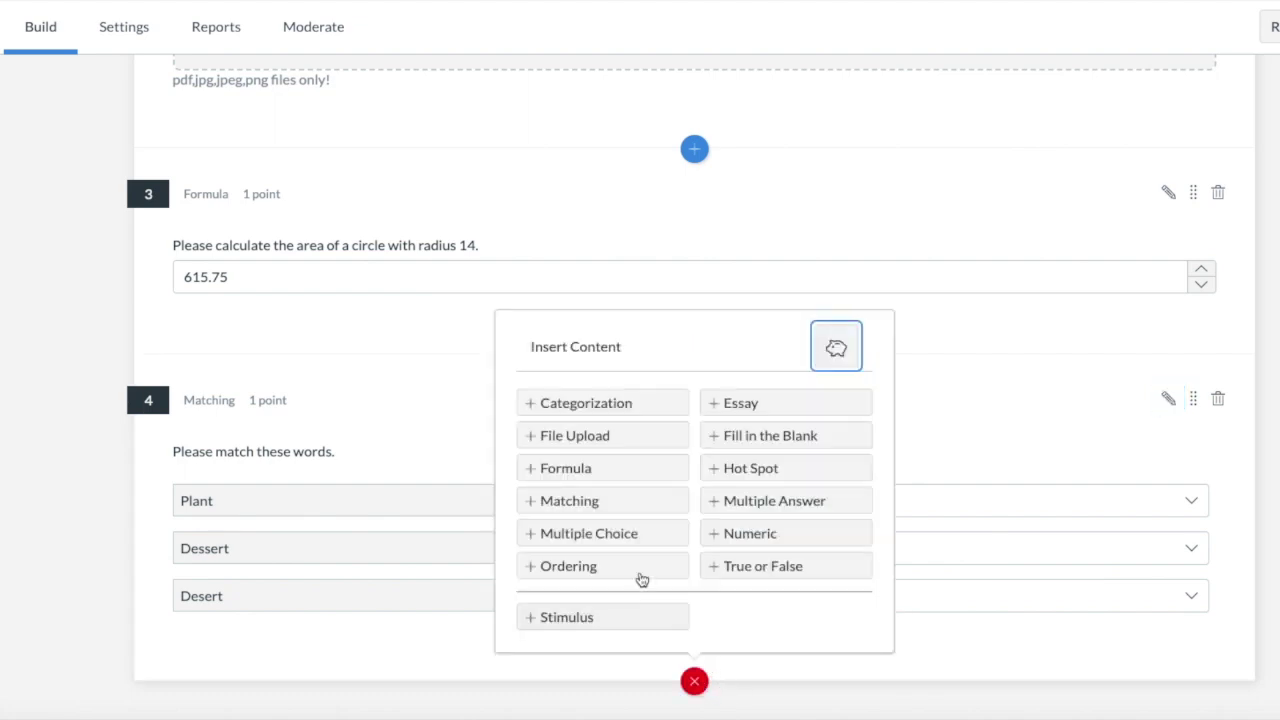
click(621, 535)
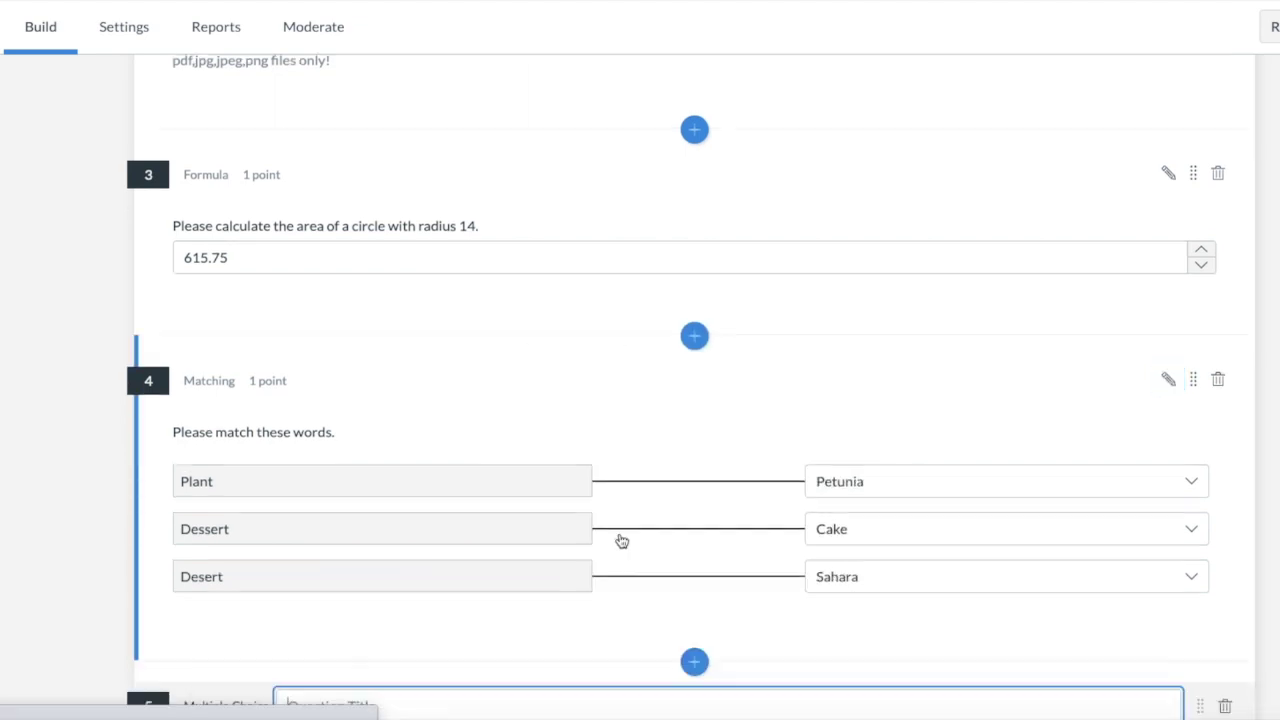
scroll(621, 541, down, 4)
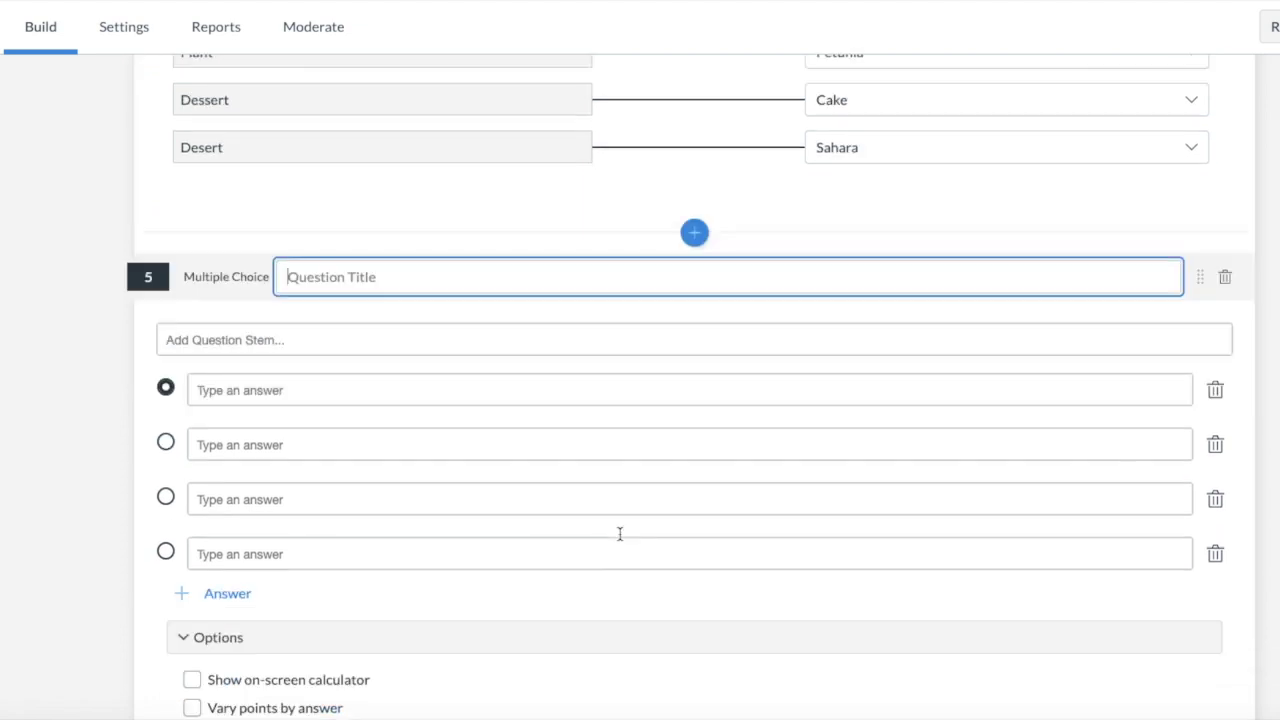
scroll(565, 434, up, 1)
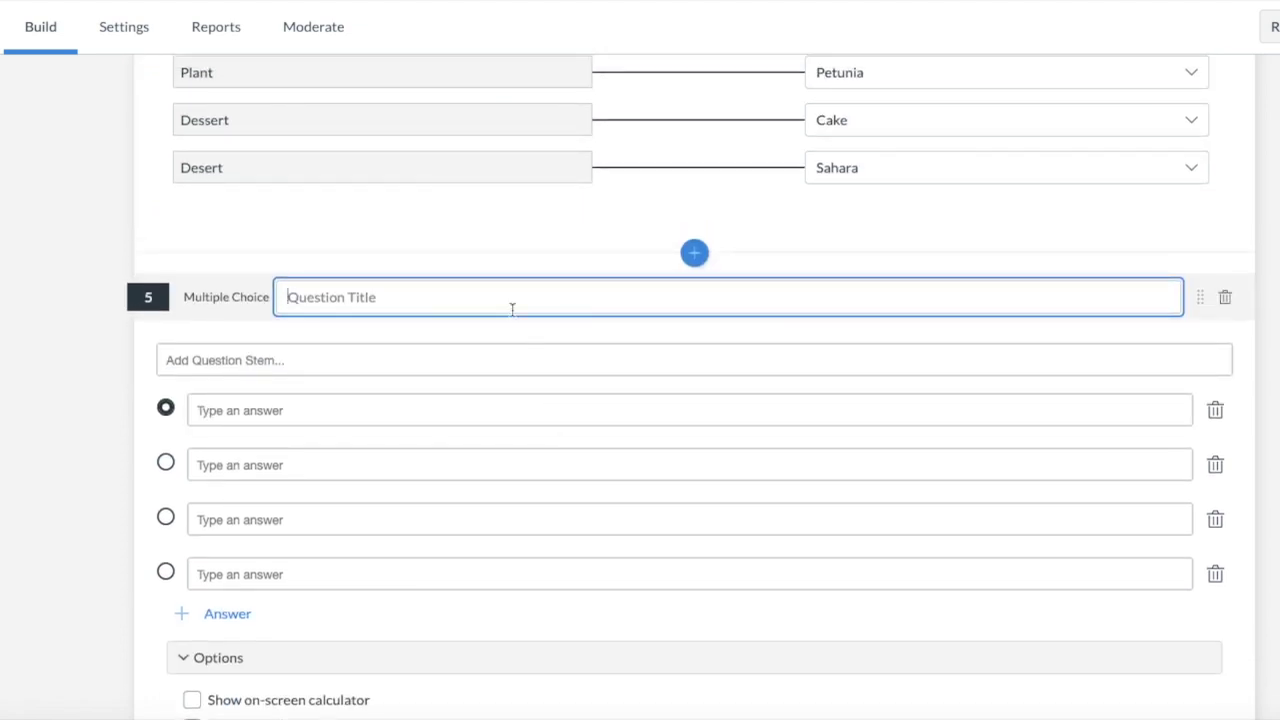
click(524, 360)
text(Which of these is a plant?)
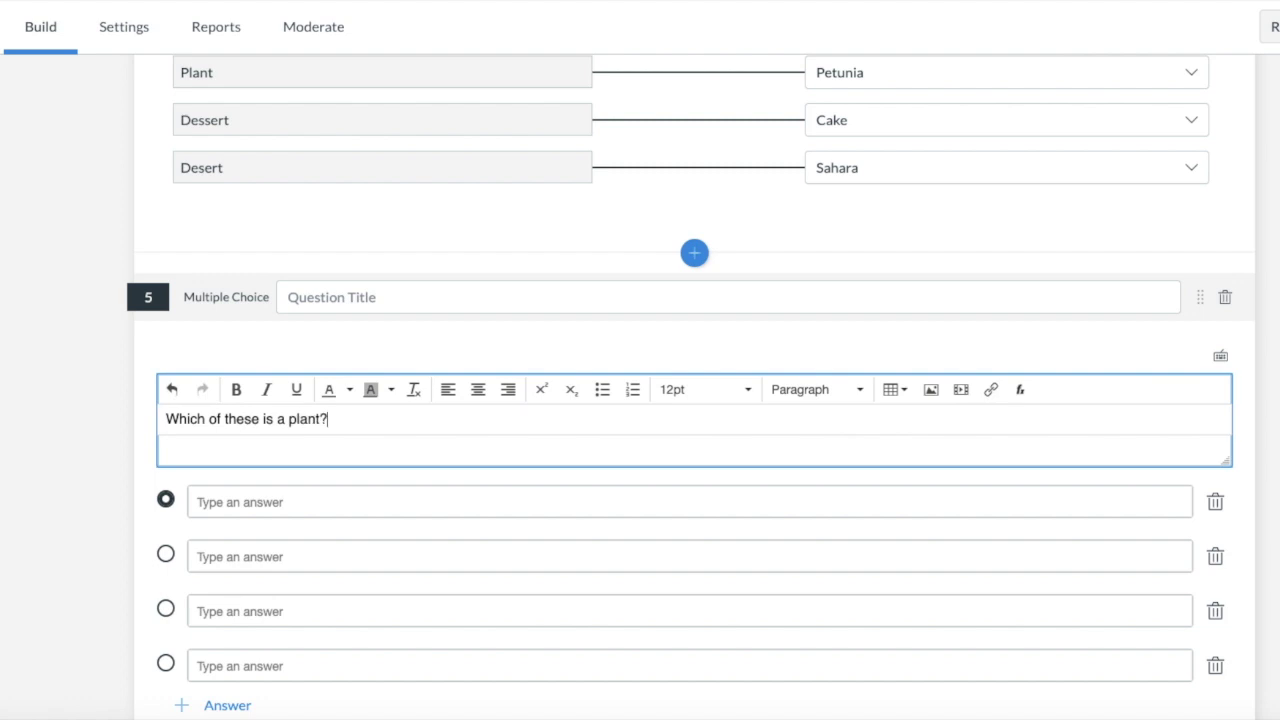
Enter Petunia, Cake and Sahara as the multiple-choice answers, keeping Petunia as the correct one, and remove the empty fourth answer
click(400, 501)
text(Petunia)
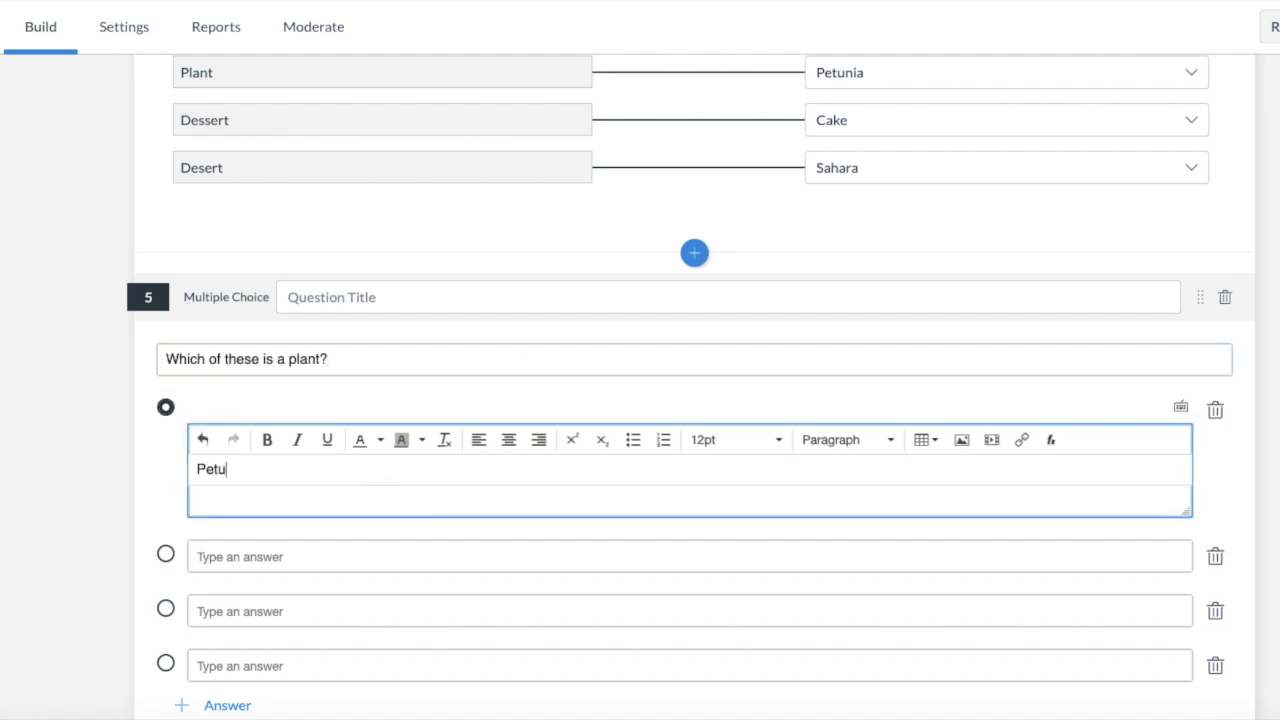
click(321, 550)
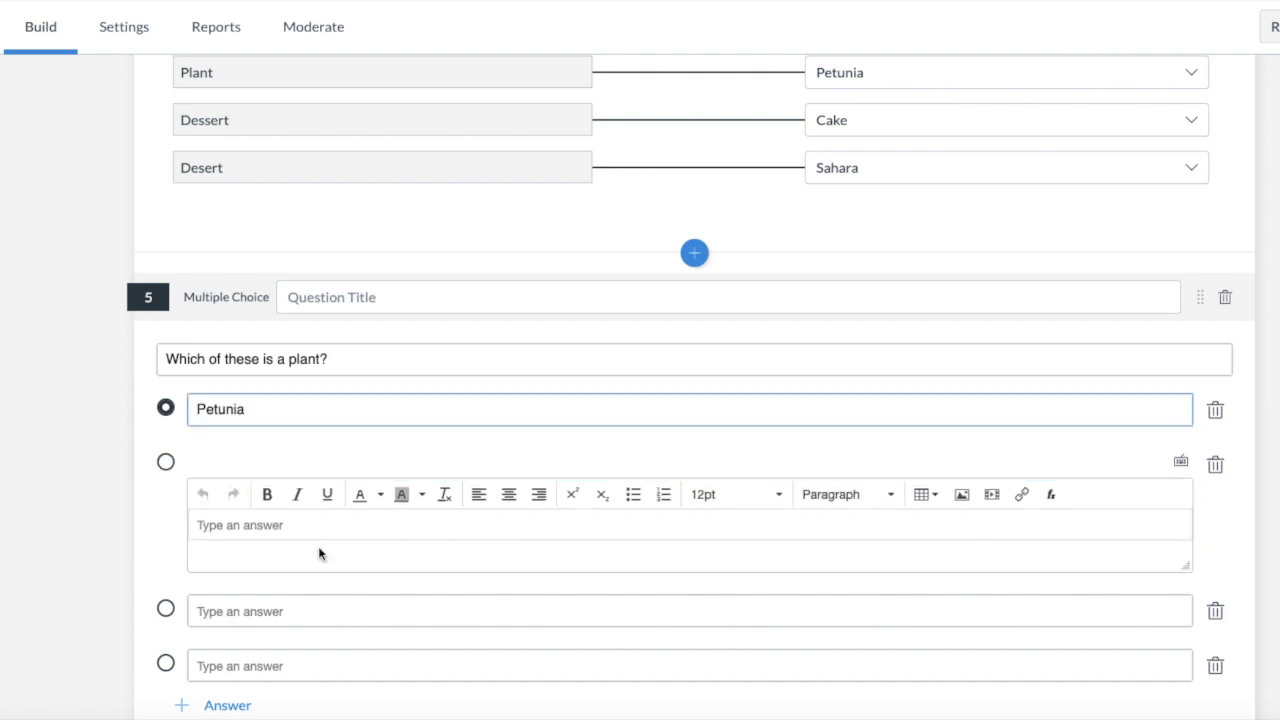
text(Cake)
click(271, 611)
text(Sahara)
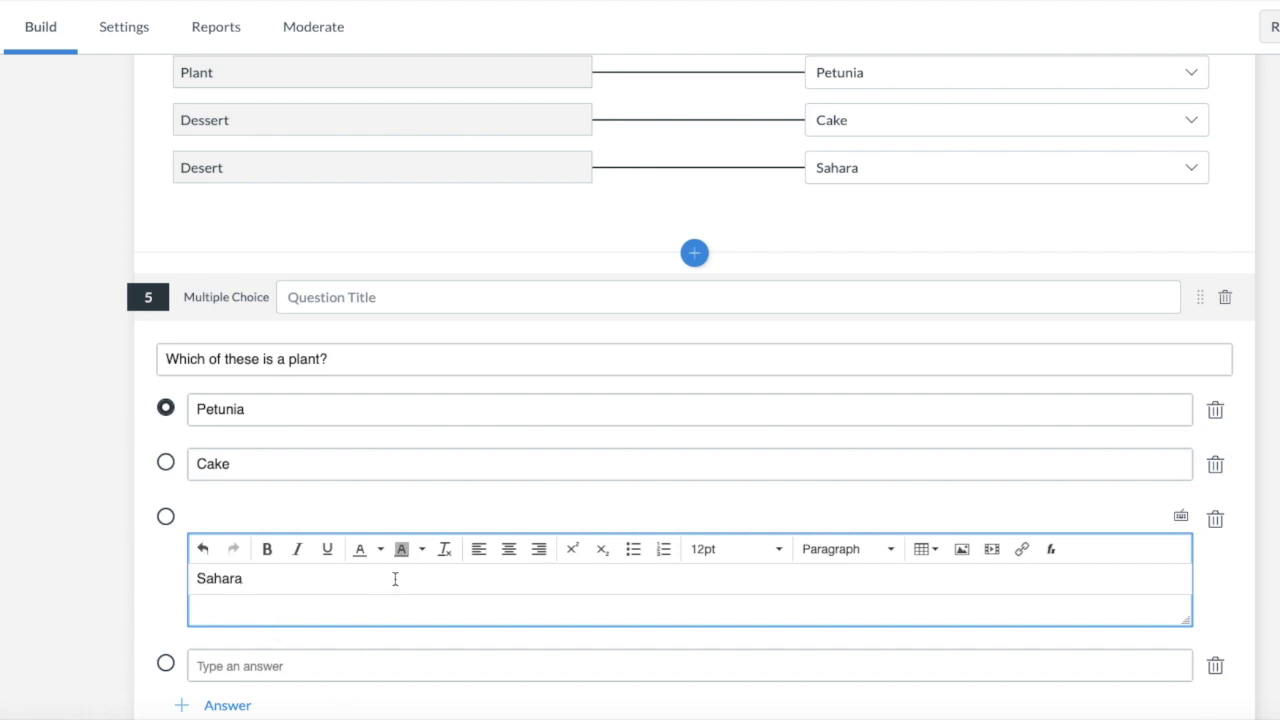
scroll(395, 579, down, 4)
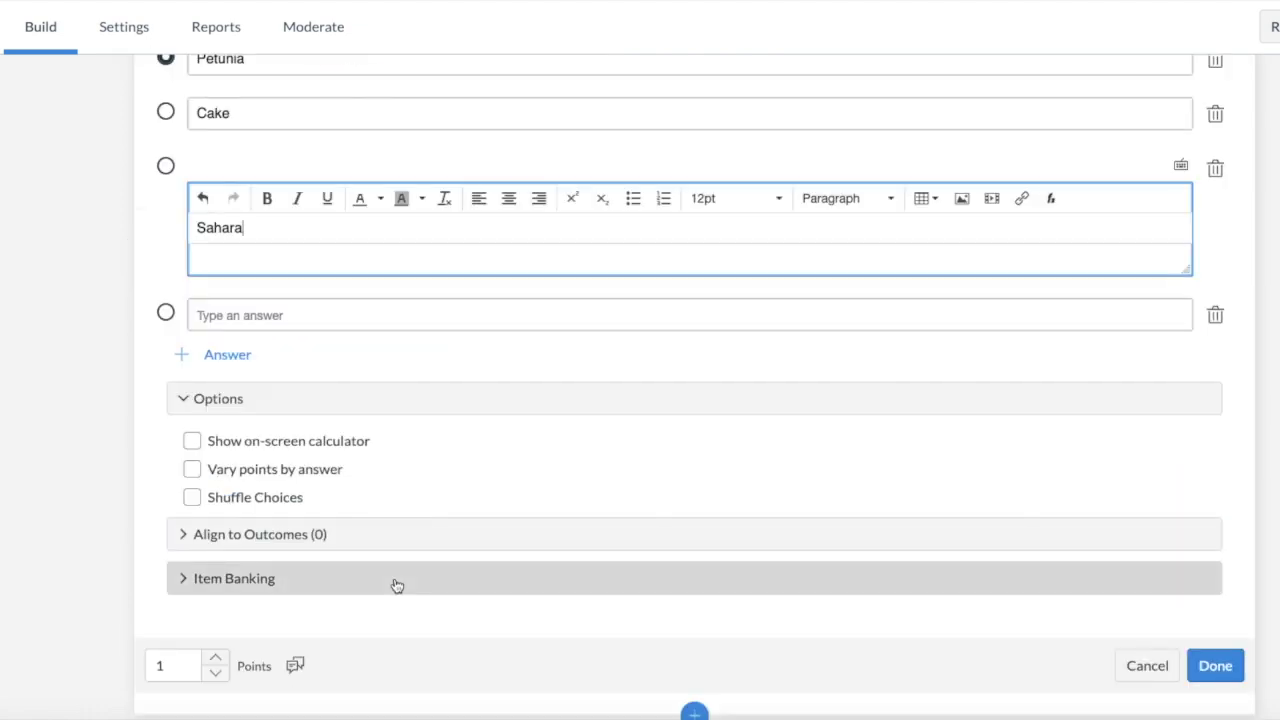
click(1214, 318)
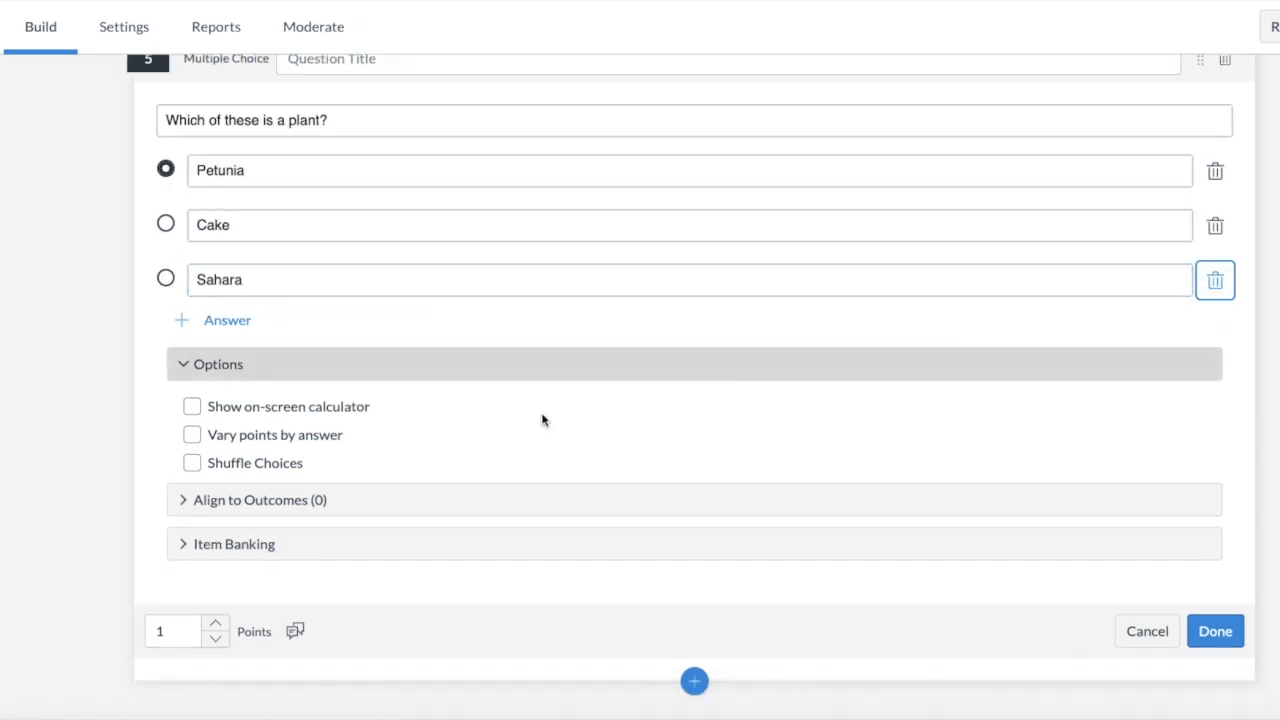
Enable Shuffle Choices for the multiple-choice question, leave Vary points by answer off, and save the question
click(192, 464)
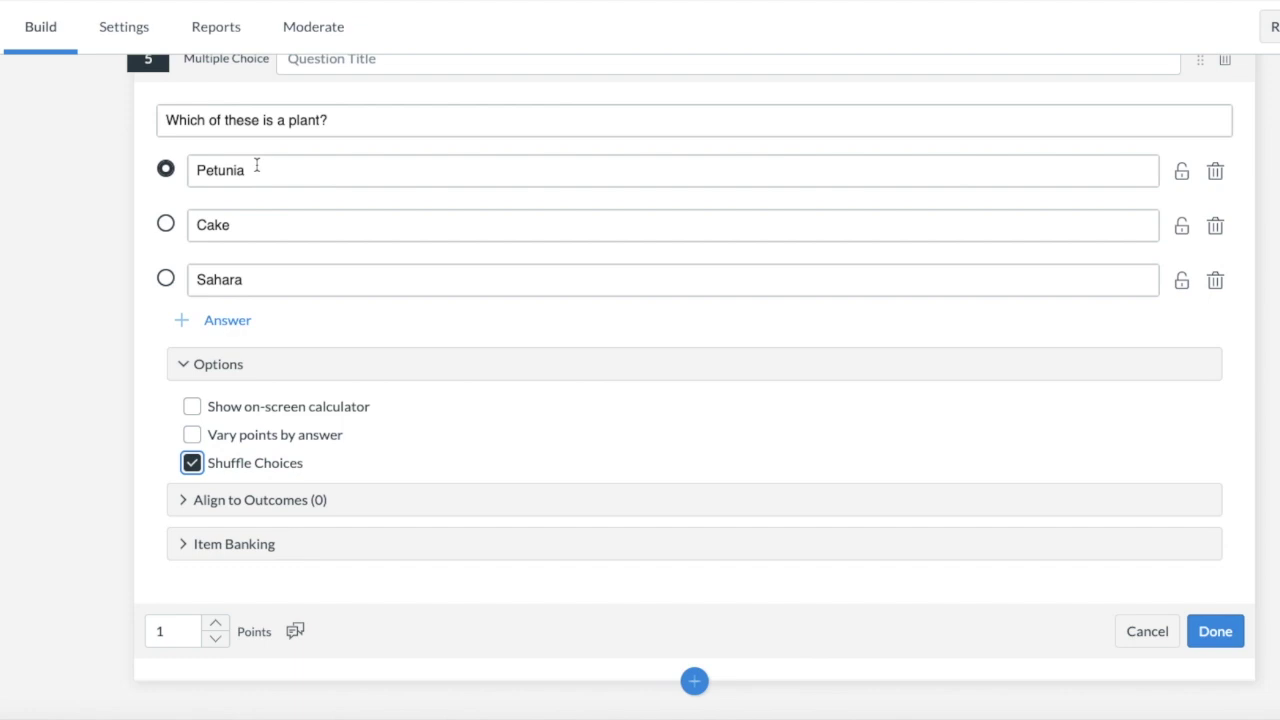
click(192, 434)
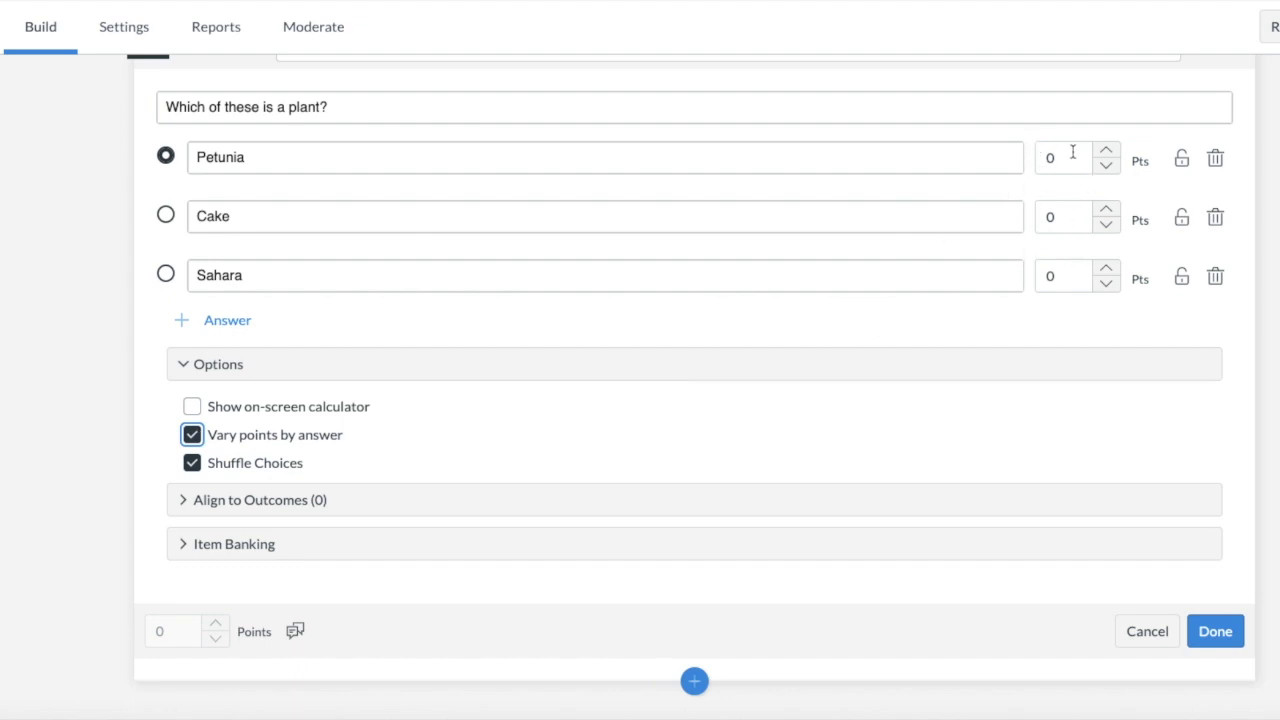
click(192, 435)
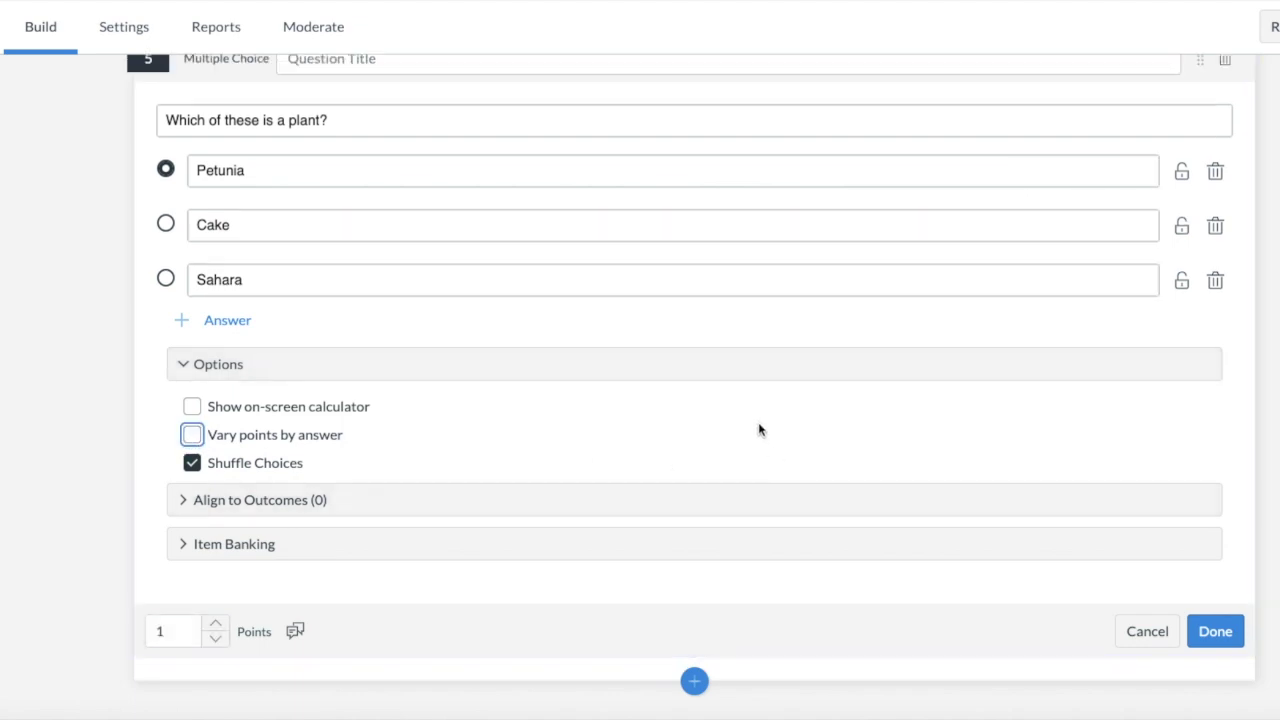
click(1215, 632)
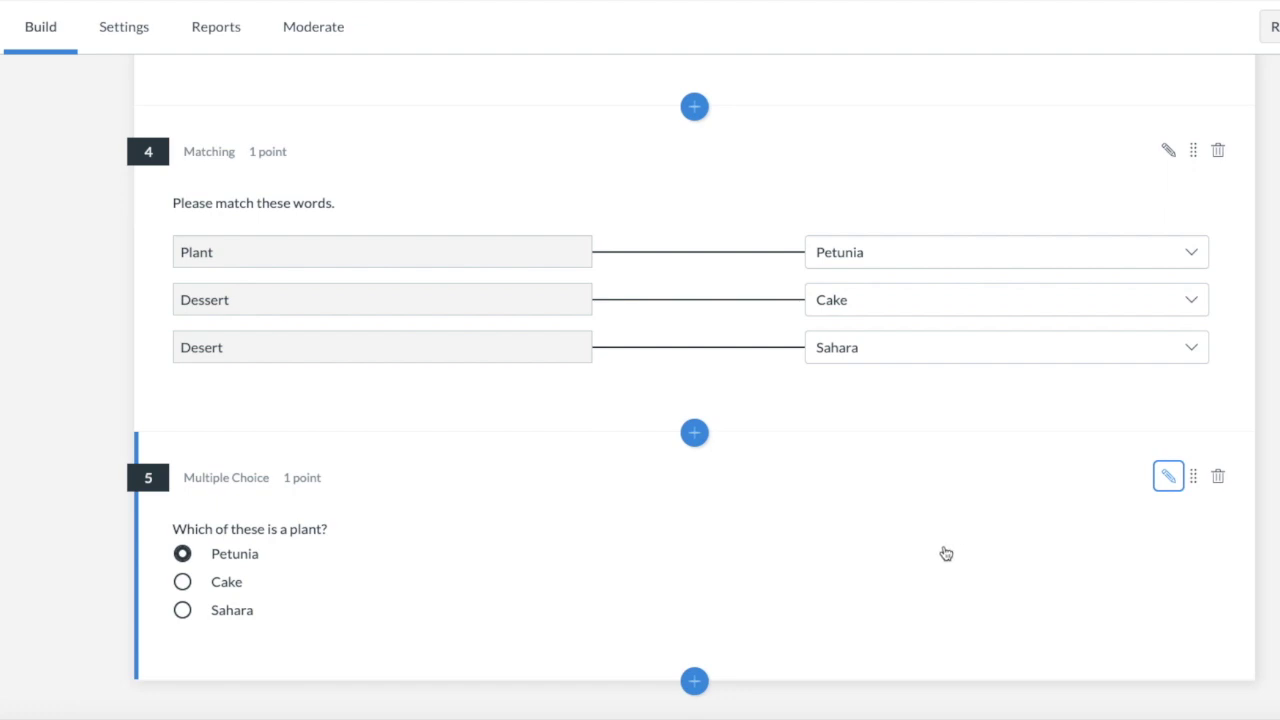
Insert an Ordering question after the multiple-choice question with the stem "Put these presidents in order from first to most recent."
click(694, 681)
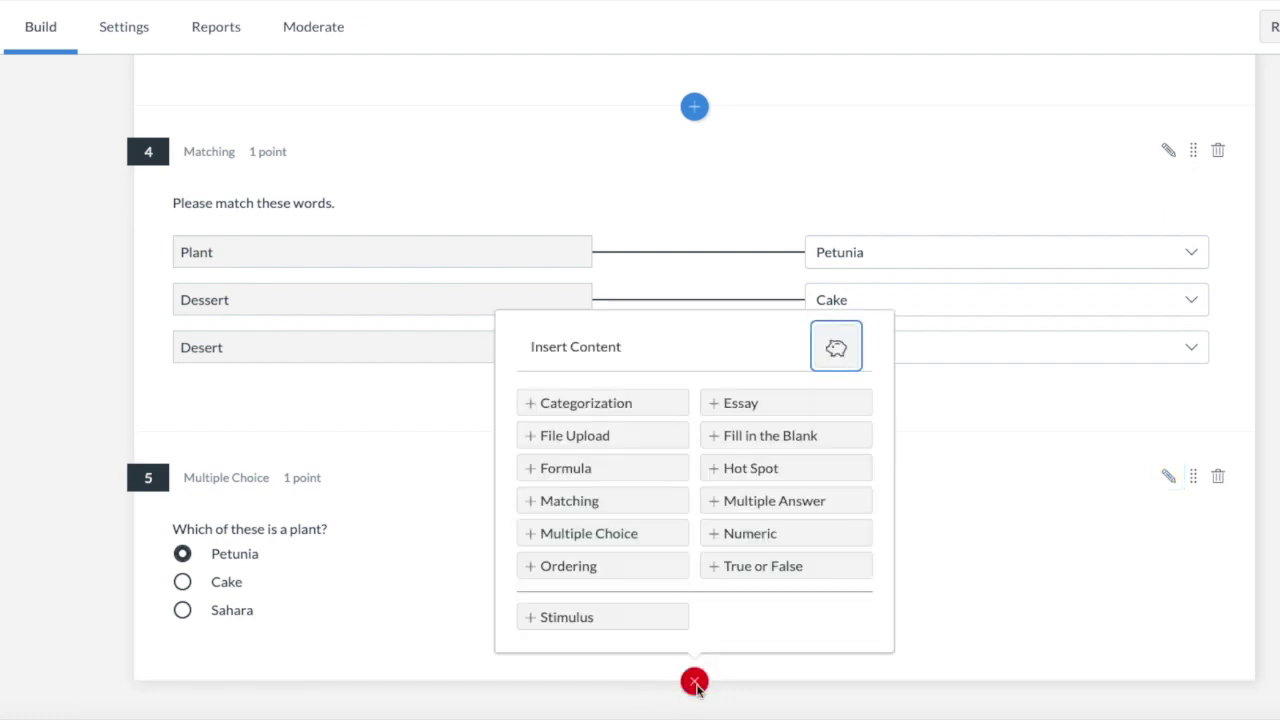
click(626, 574)
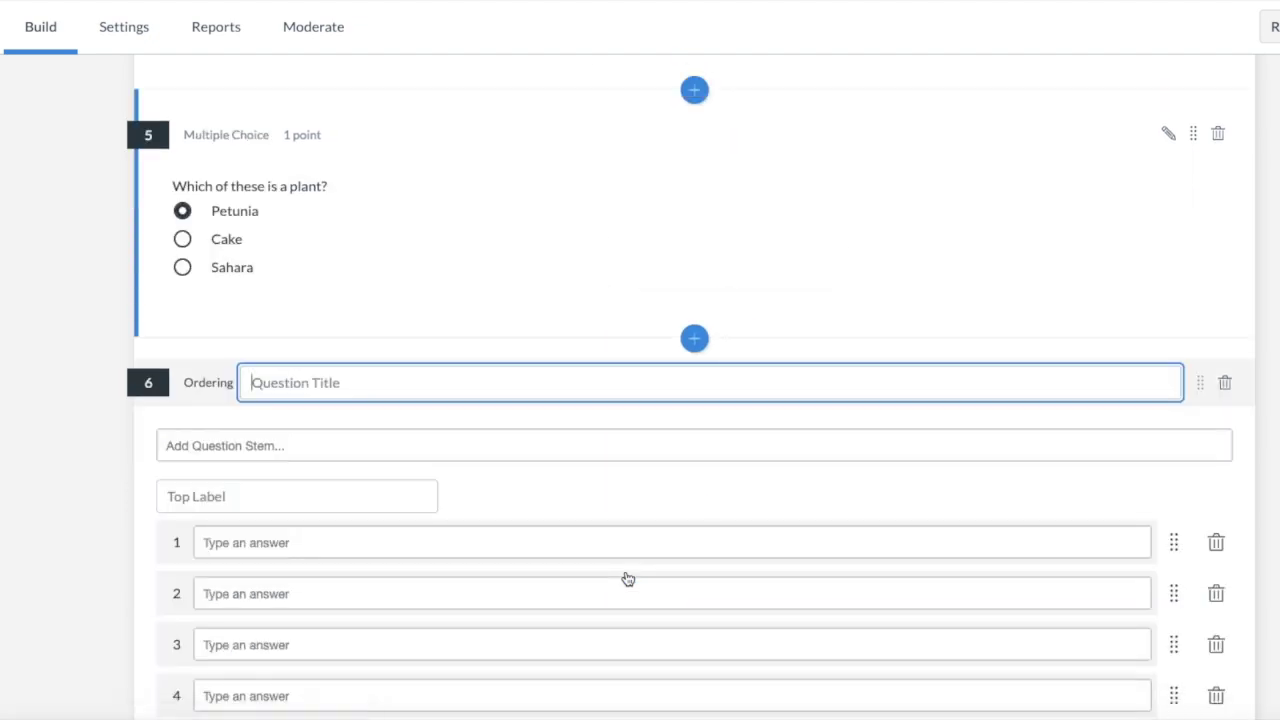
click(543, 314)
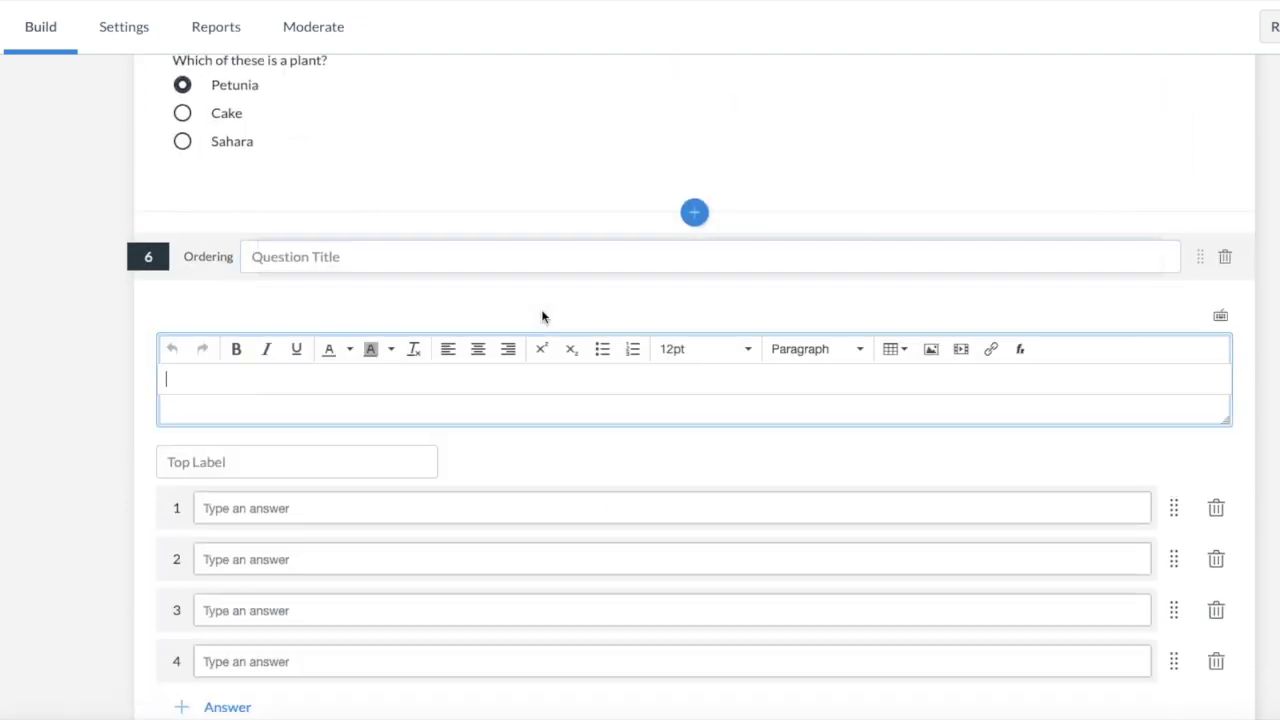
text(Put the)
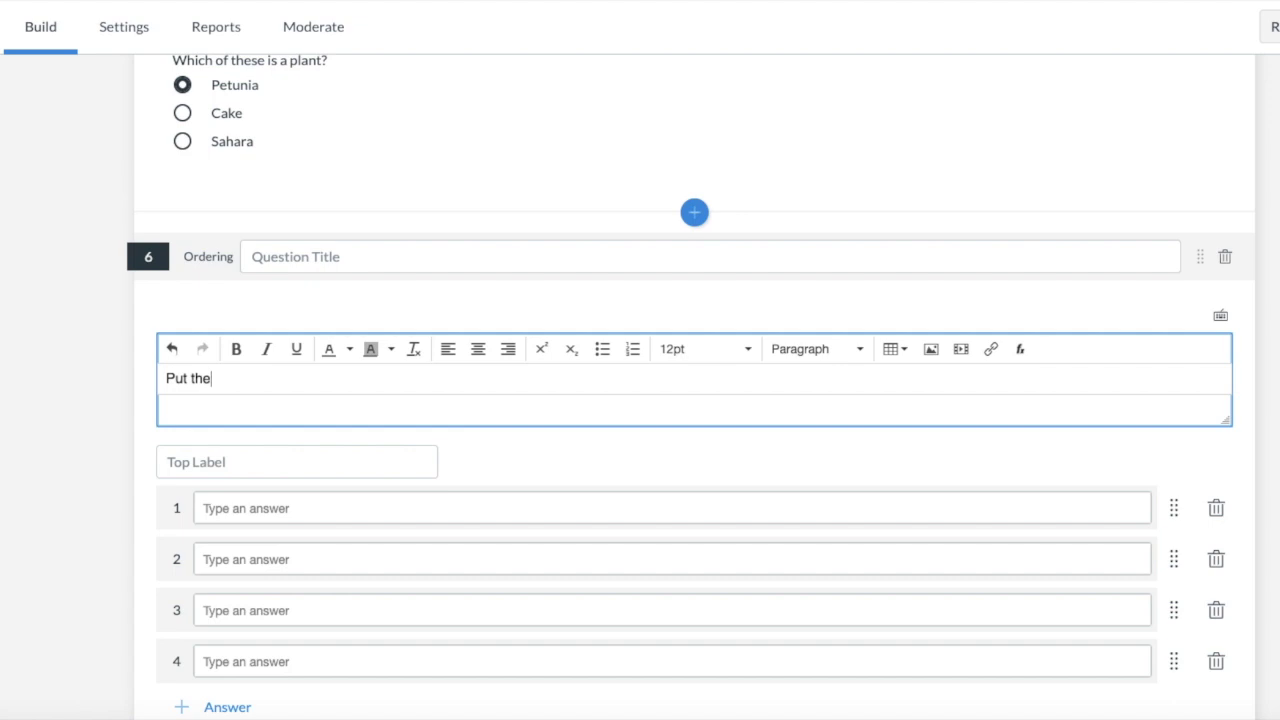
text(se presidents in order fro)
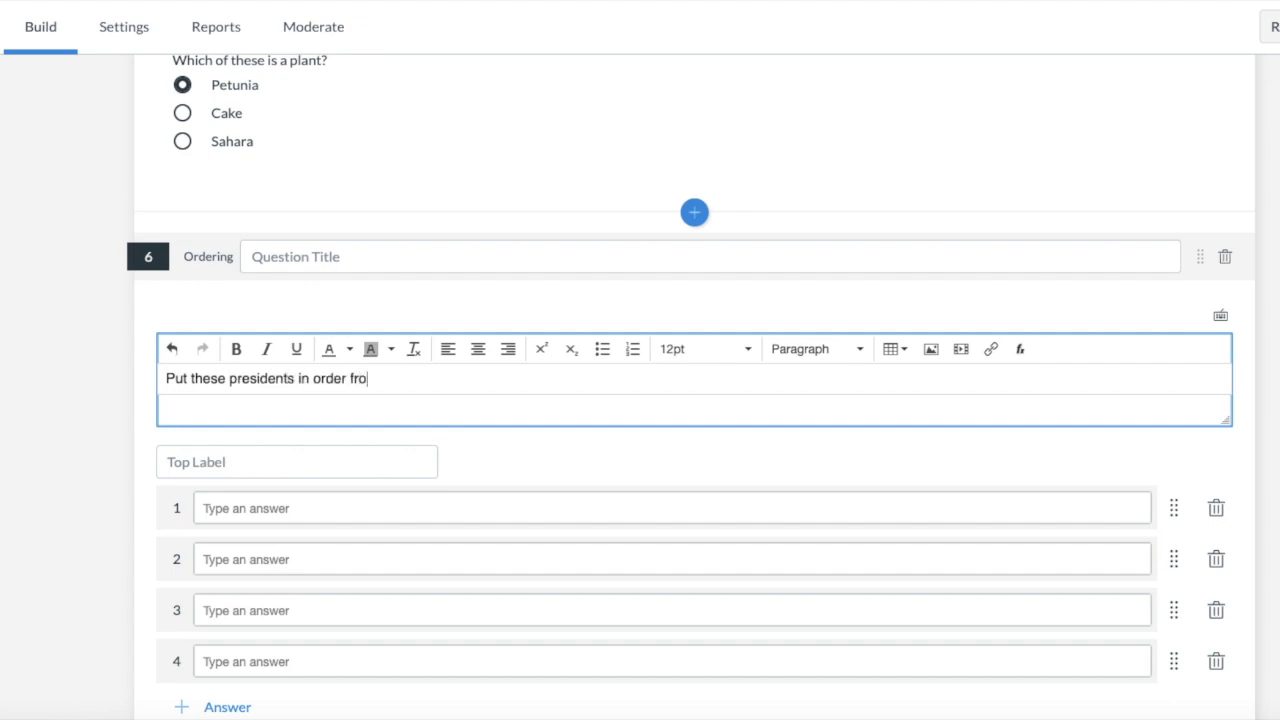
text(m first to most recent.)
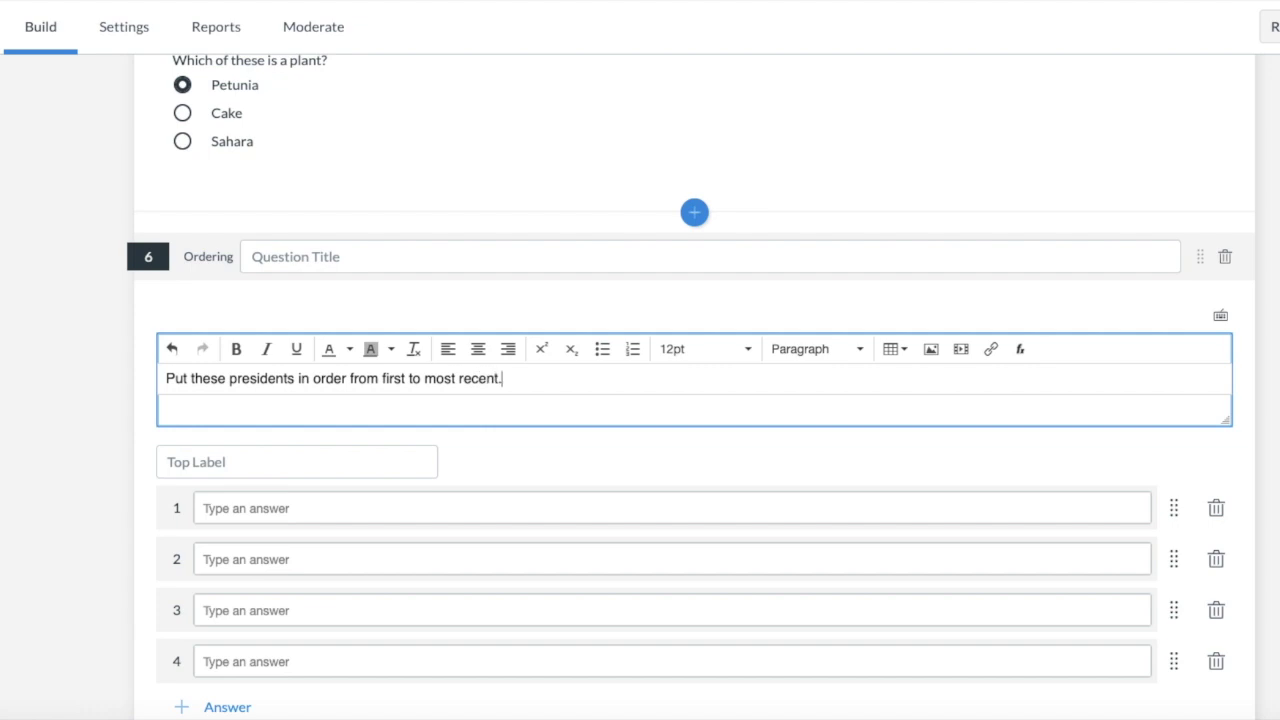
Set the ordering question's top label to "First" and its bottom label to "Most recent"
click(354, 461)
text(First)
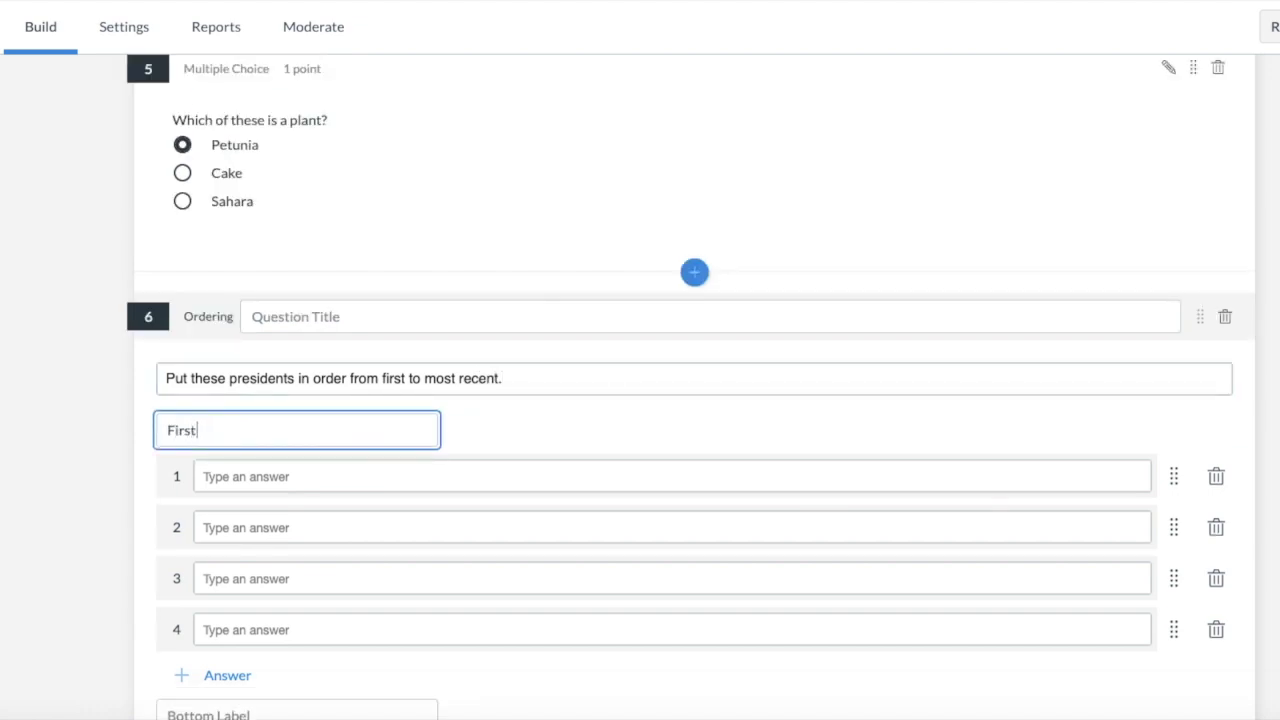
scroll(351, 420, down, 3)
click(277, 373)
text(Most )
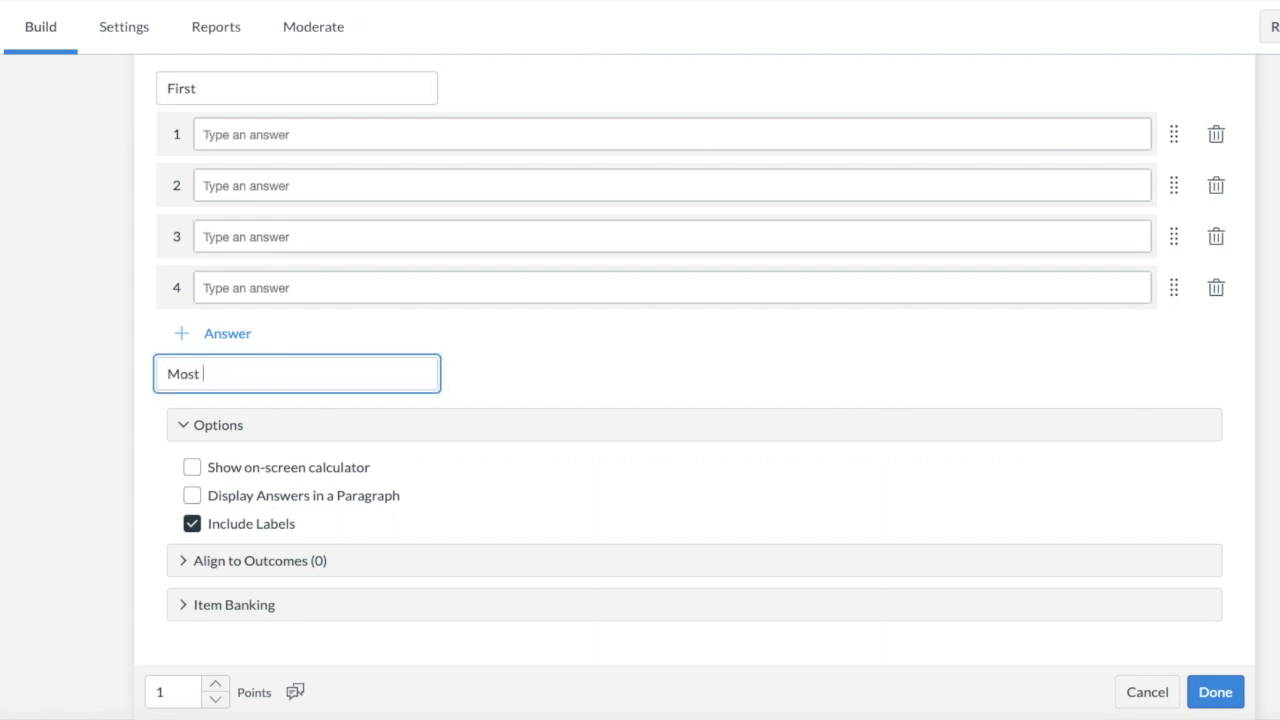
text(recent)
Fill the first three ordering answers with George Washington, Gerald Ford and George W Bush
click(263, 134)
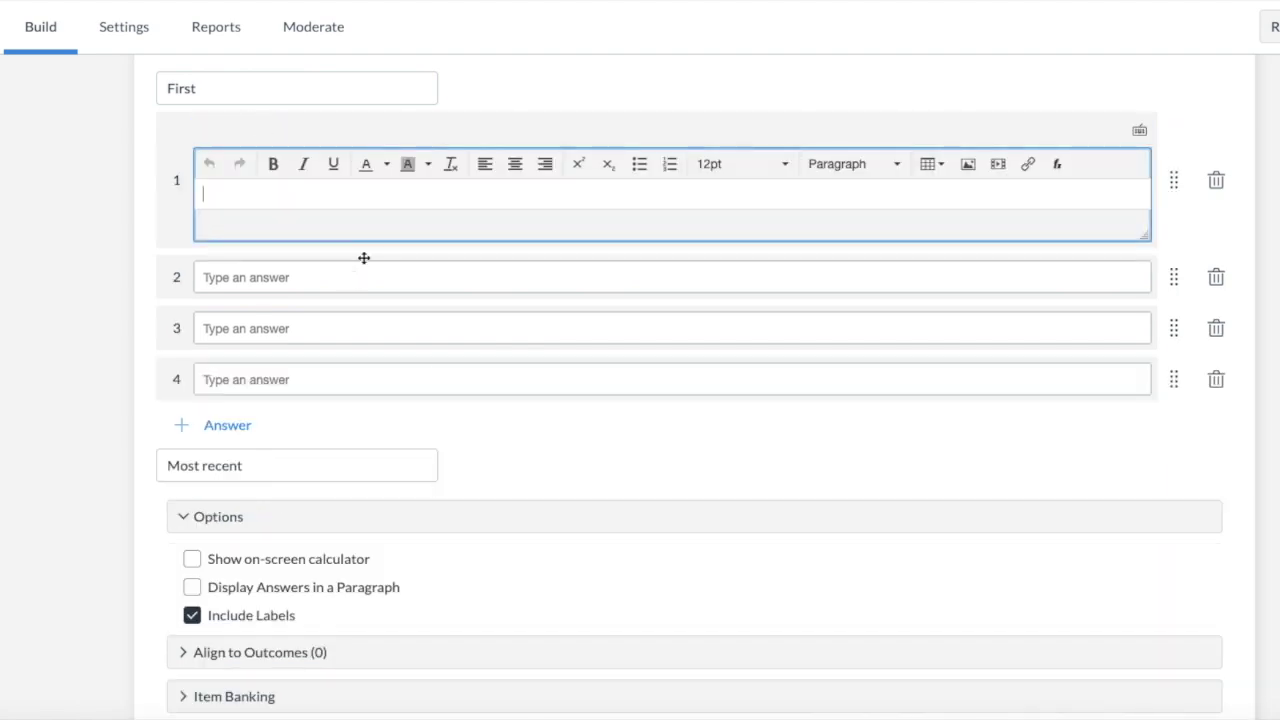
text(George Washington)
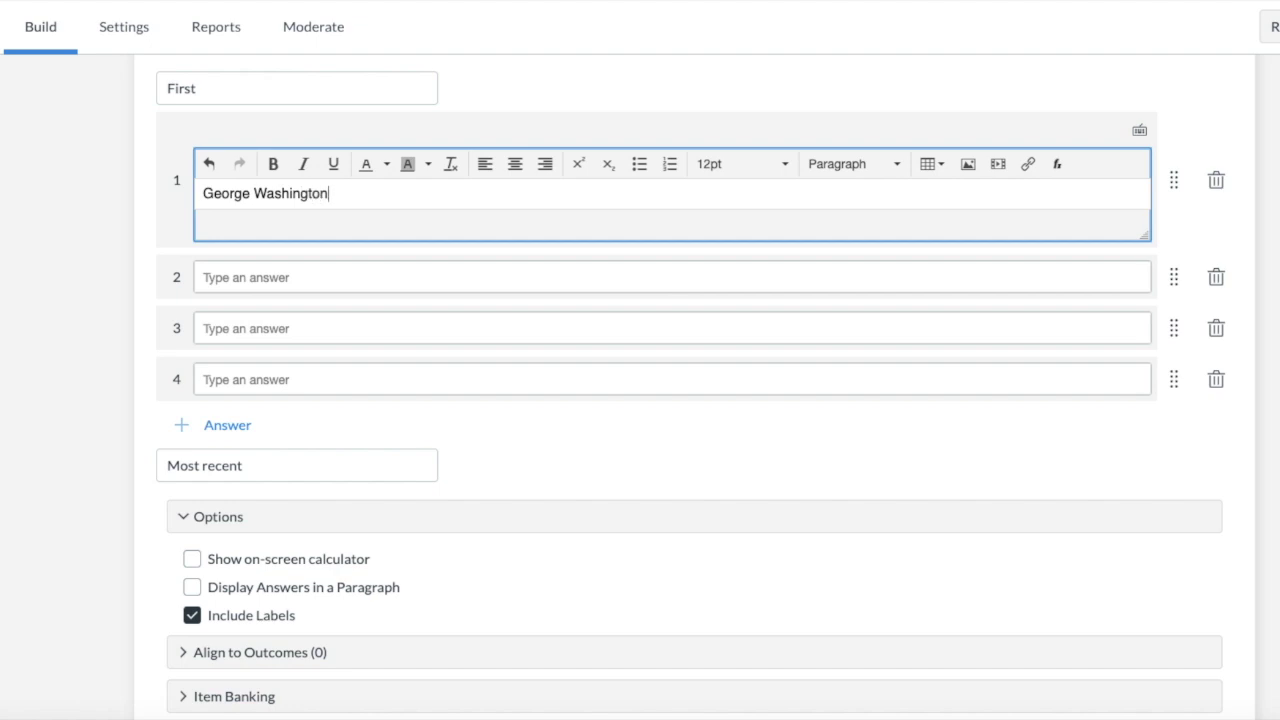
click(353, 284)
text(Gerald Ford)
click(361, 341)
text(George )
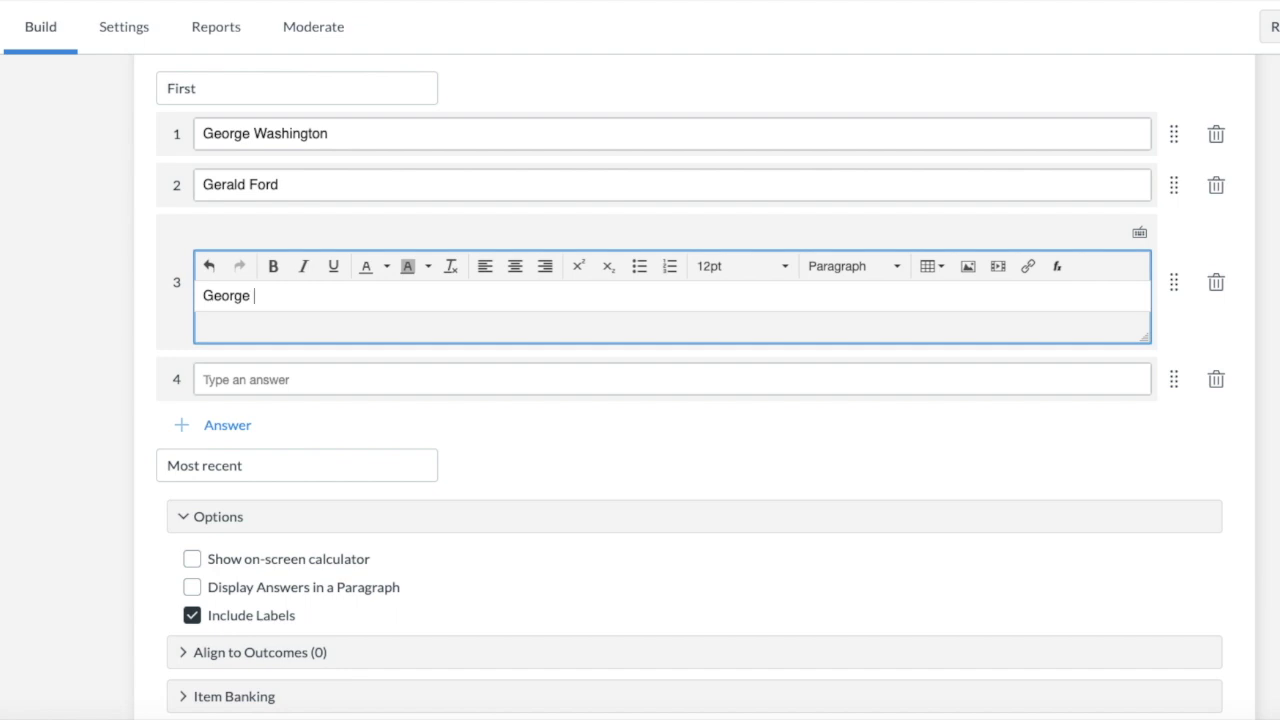
text(W Bush)
Remove the empty fourth answer from the ordering question and save the question
click(1211, 379)
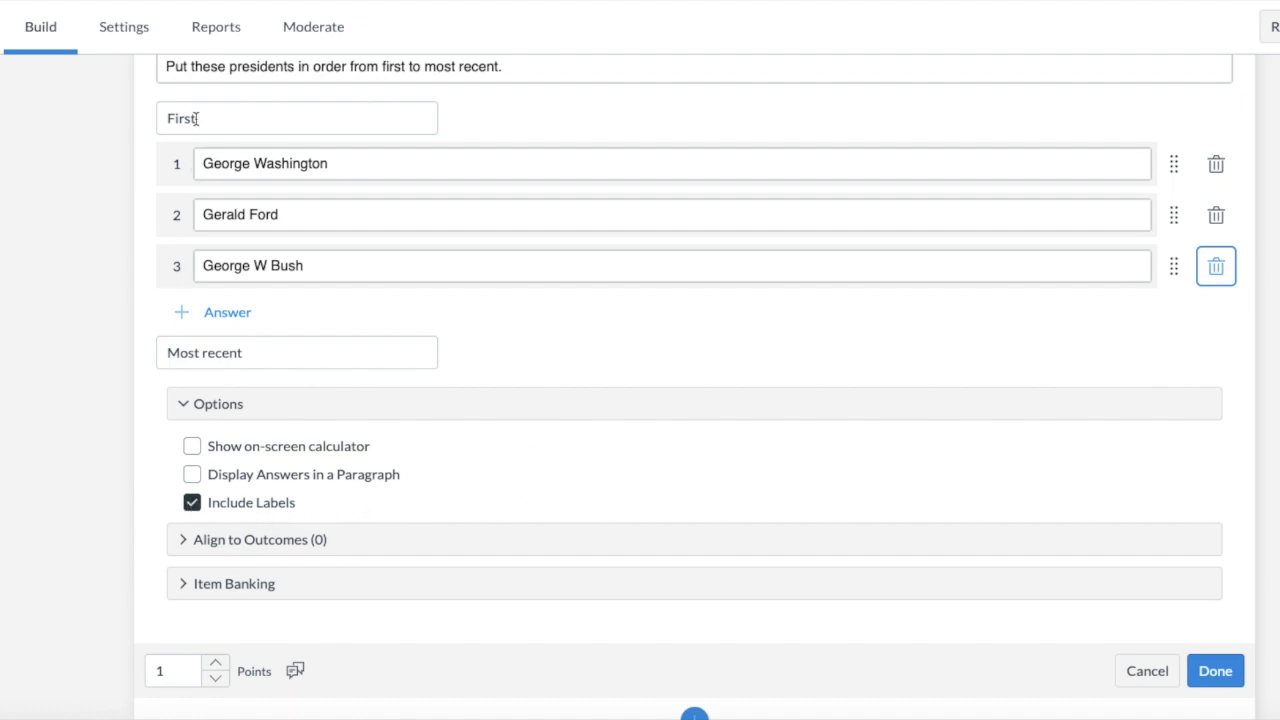
scroll(586, 522, down, 1)
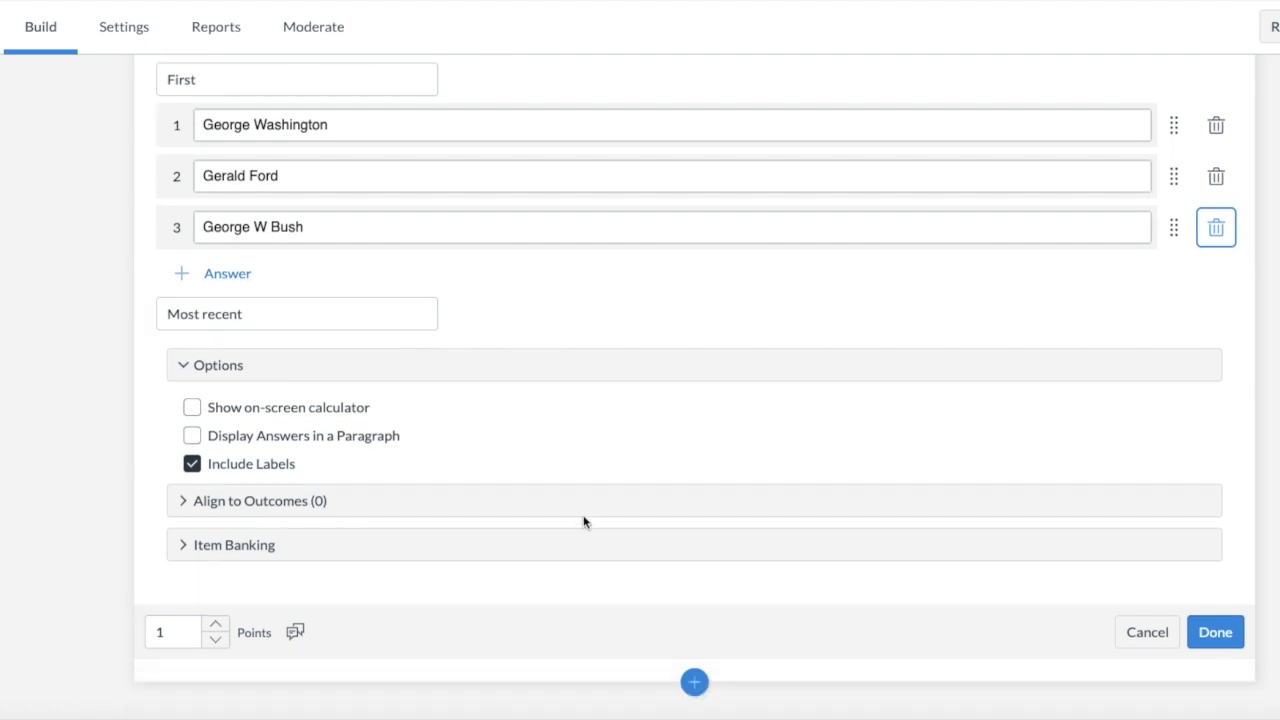
click(1218, 636)
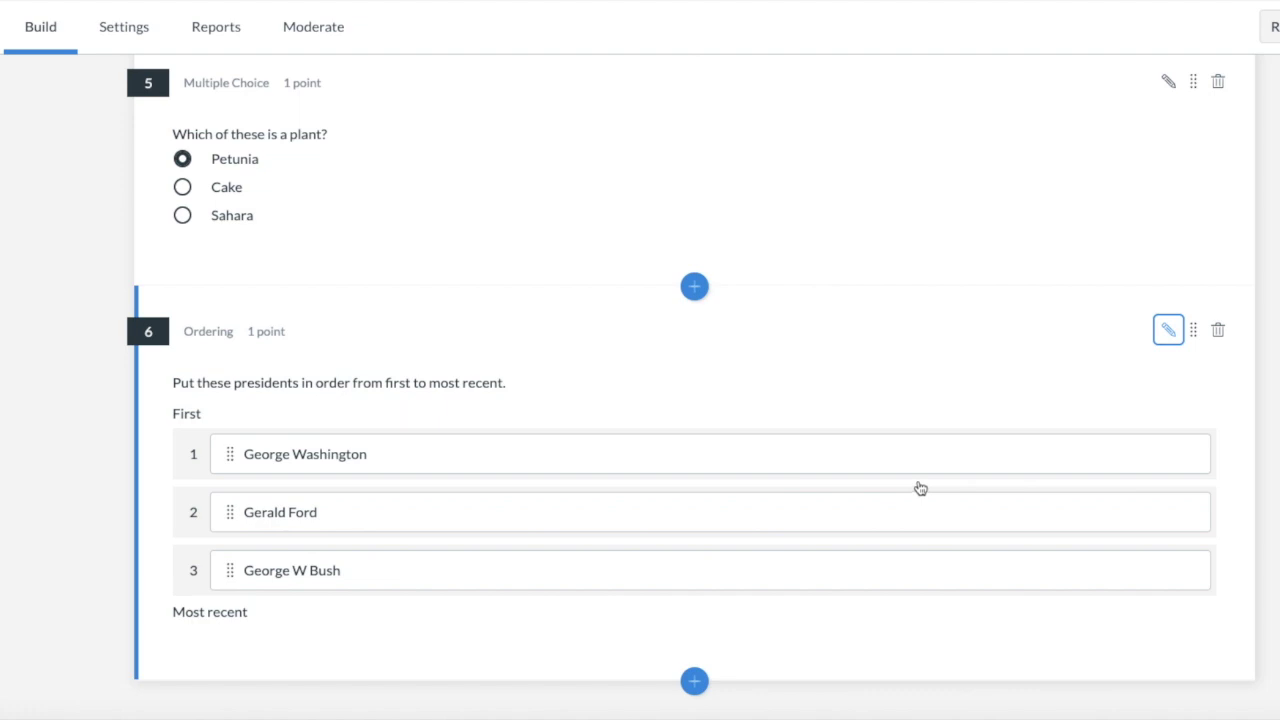
Insert an Essay question after the ordering question with the prompt "What is the meaning of life?" and save it
click(694, 681)
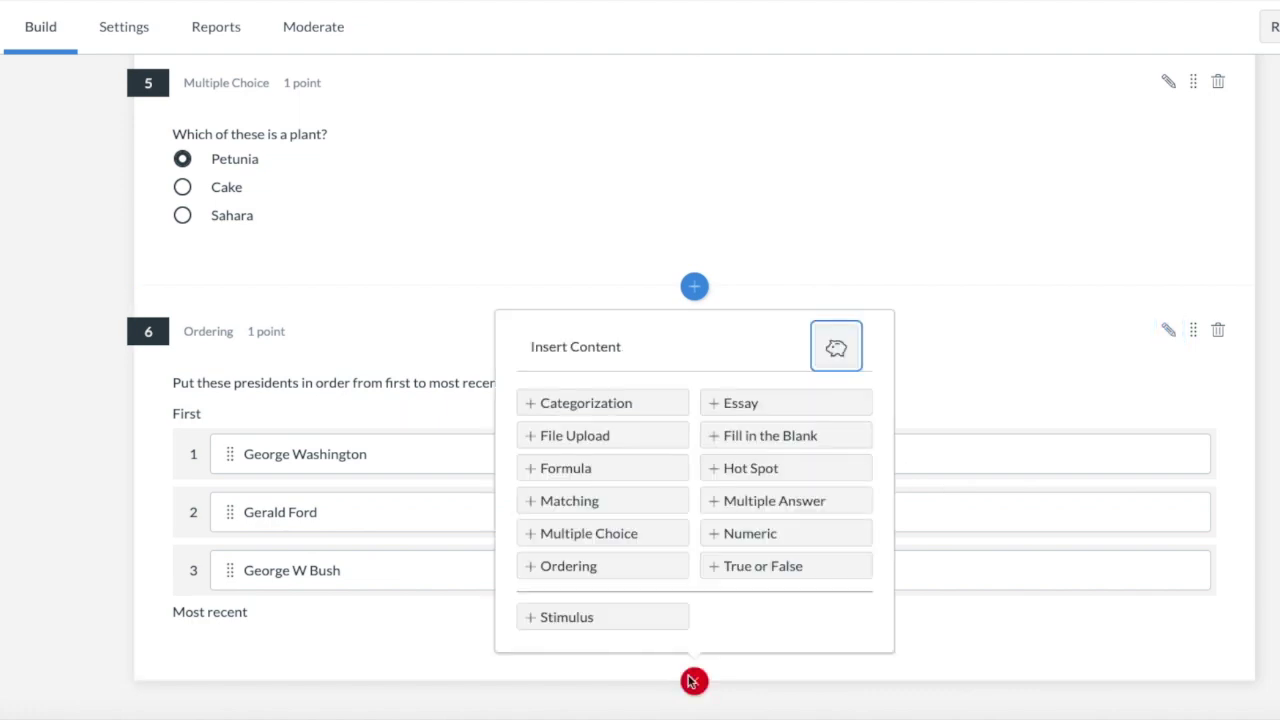
click(735, 402)
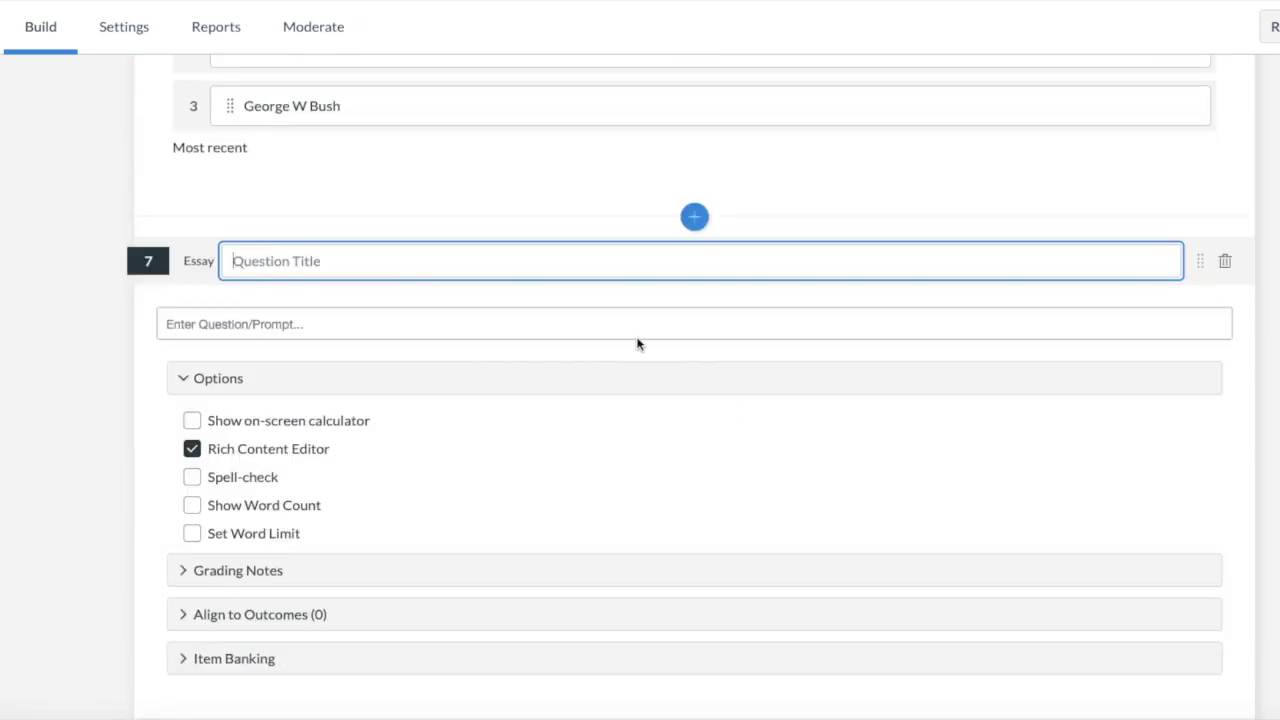
click(640, 323)
text(What i)
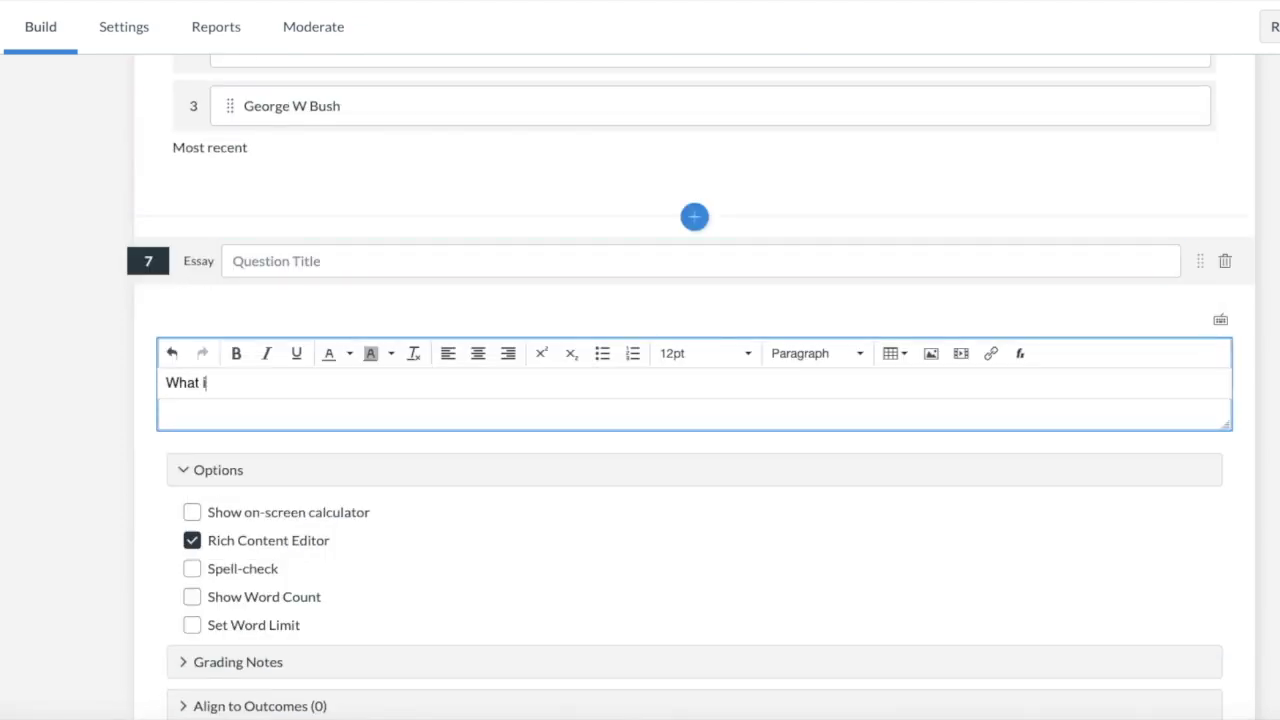
text(s the mje)
key(BackSpace)
text(eaning of life?)
scroll(628, 500, down, 1)
scroll(628, 500, down, 3)
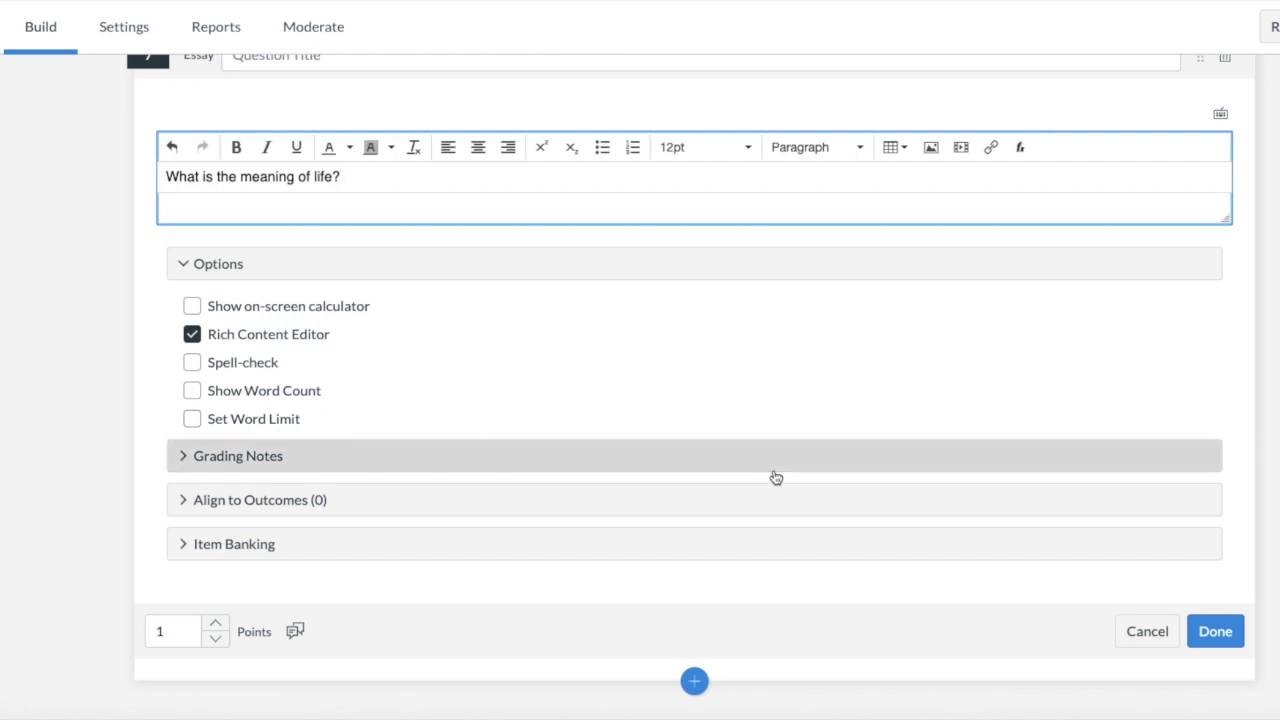
scroll(807, 457, up, 1)
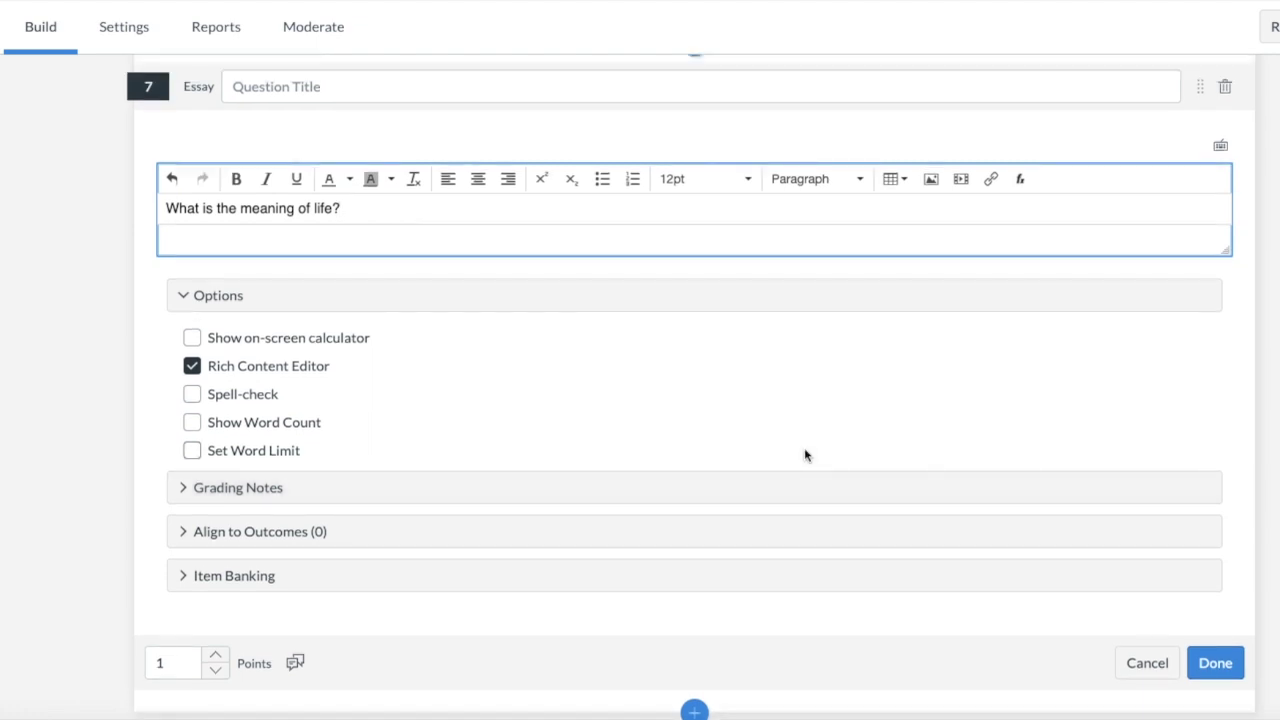
click(1232, 666)
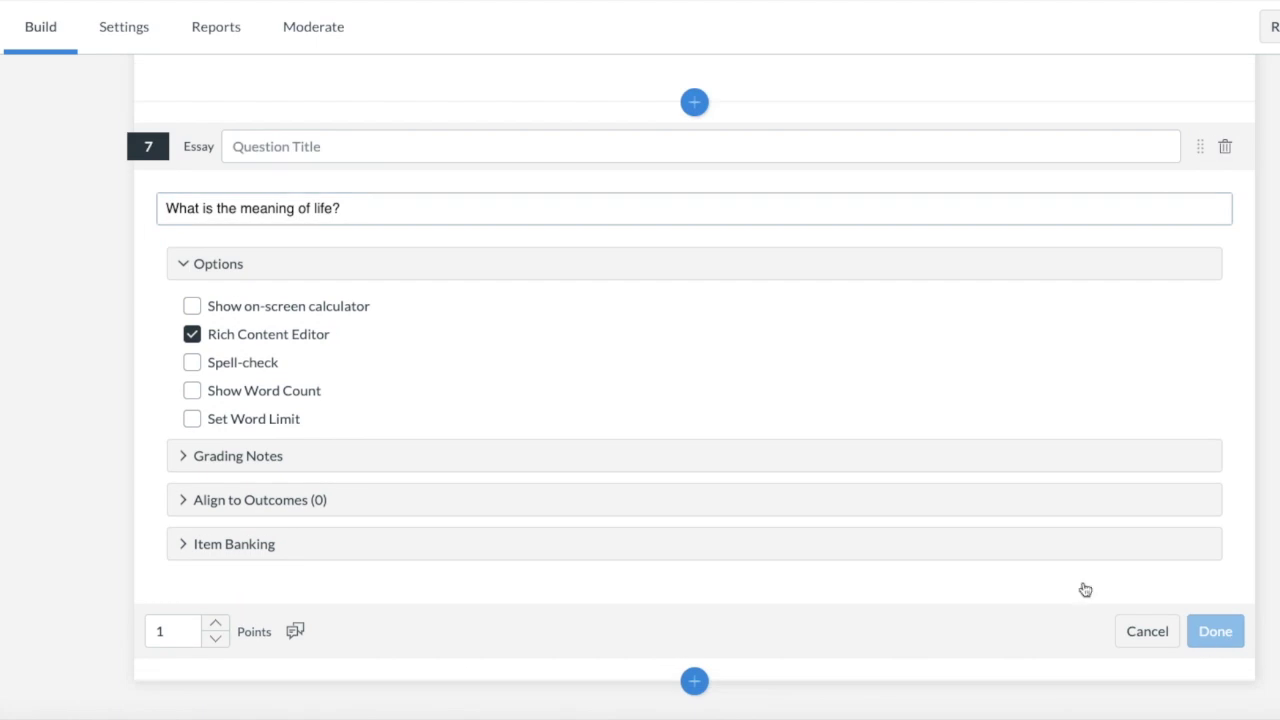
Insert a Fill in the Blank question after the essay question with the stem "Please in fill in the blanks."
click(694, 682)
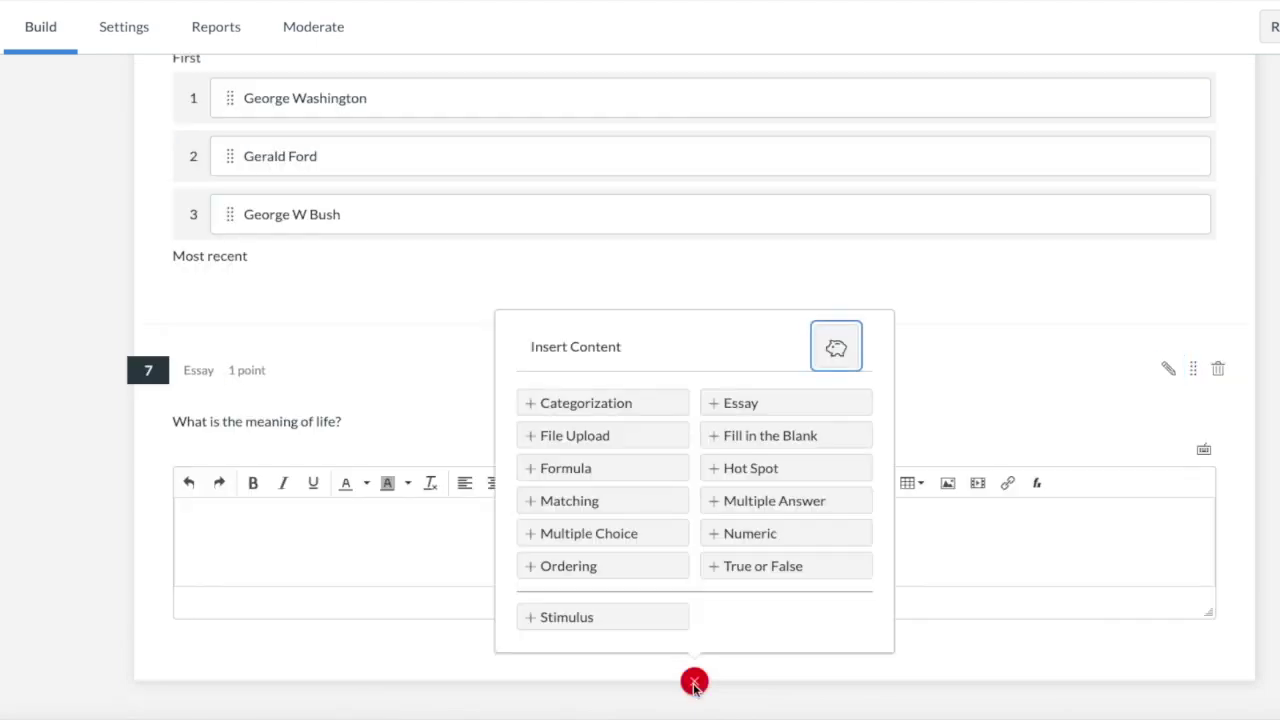
click(762, 436)
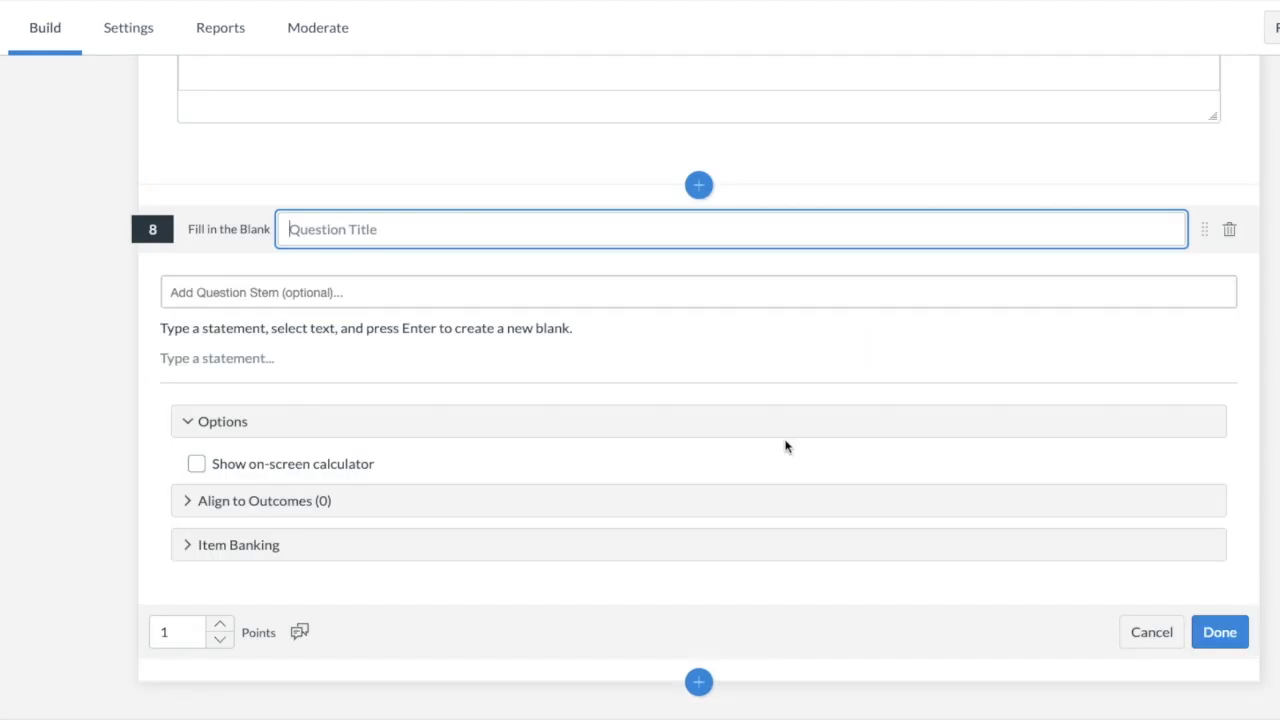
click(664, 290)
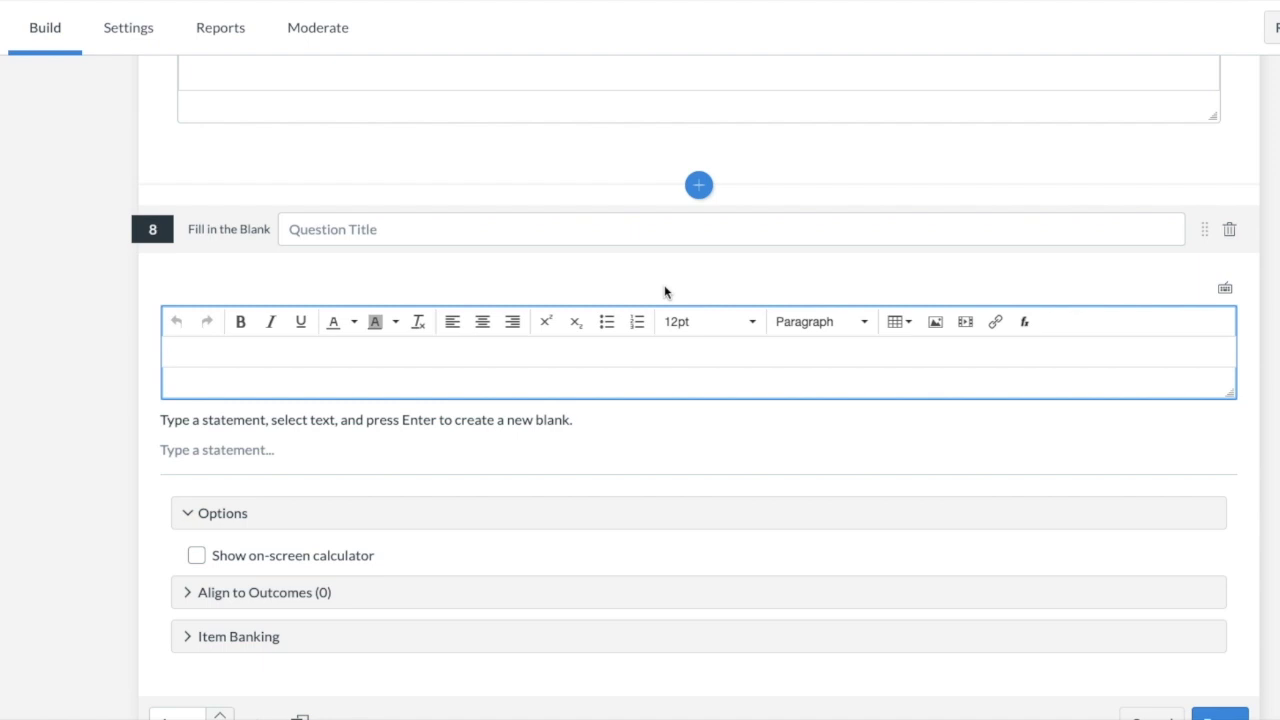
text(Please in fill in the blanks.)
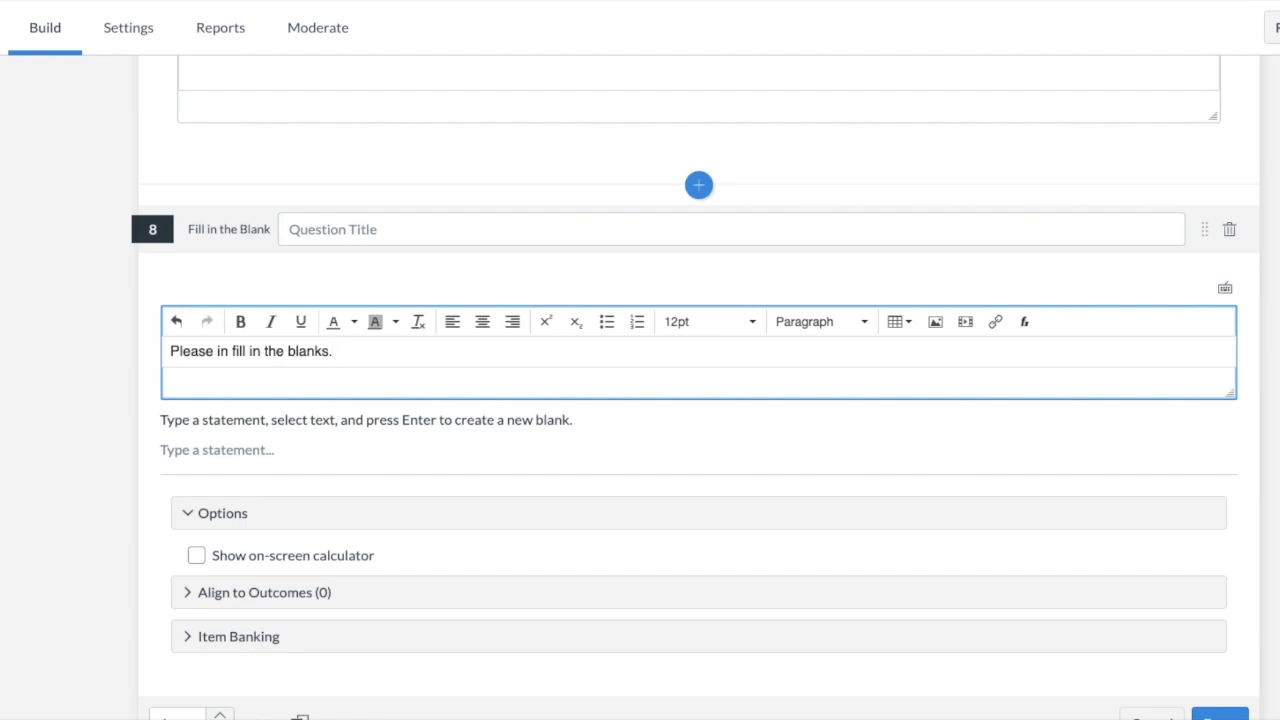
Enter the fill-in-the-blank statement "Your favorite color is purple. I like to run around the track."
click(340, 451)
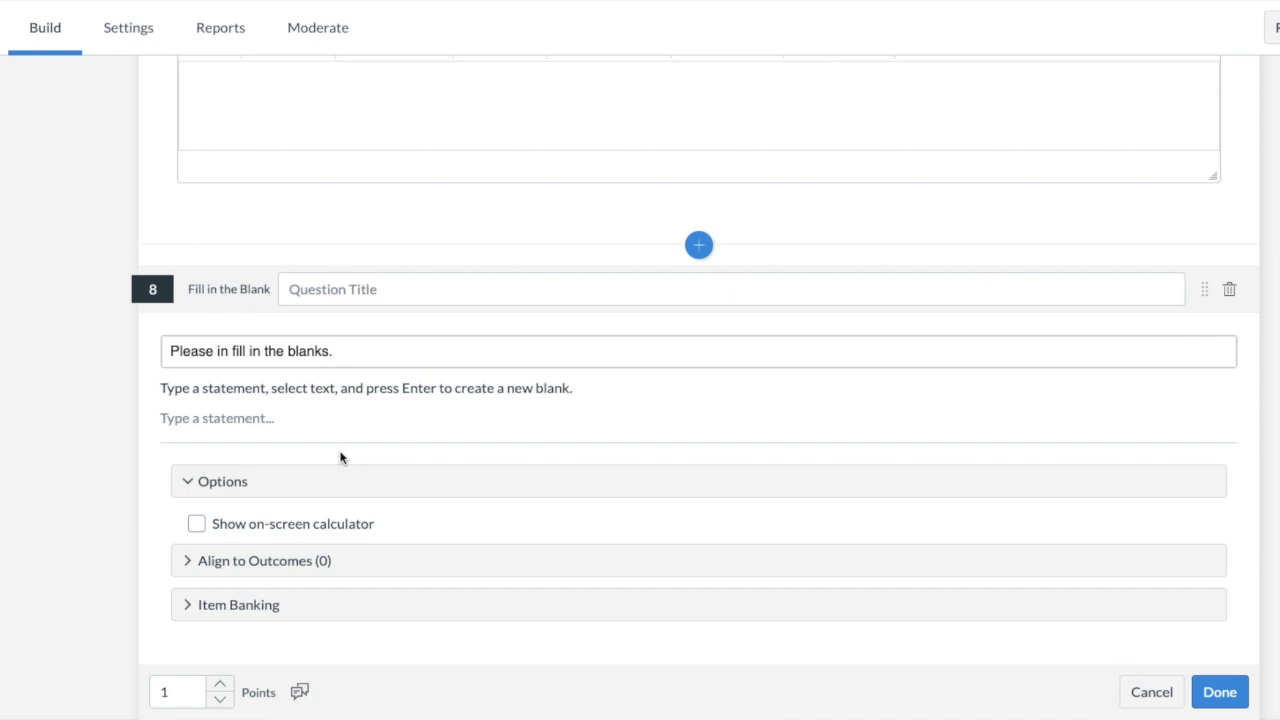
text(Your favorite color is purple.)
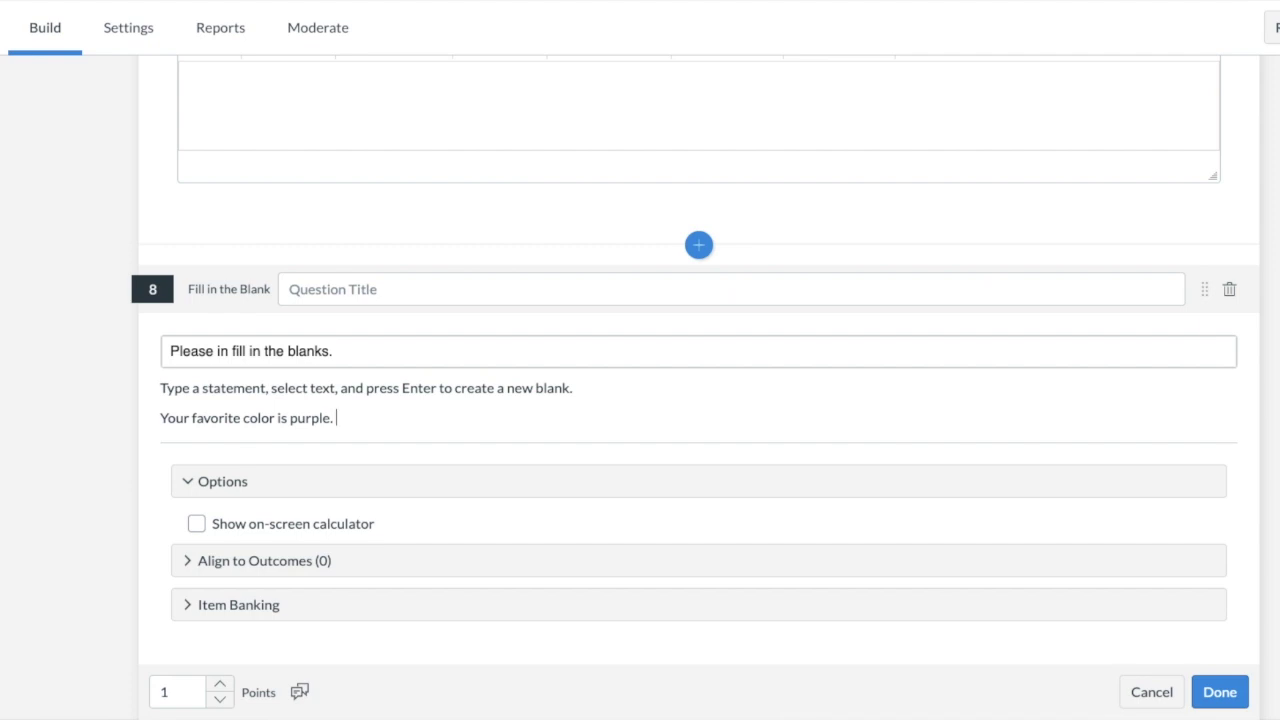
text(I like to run around the track.)
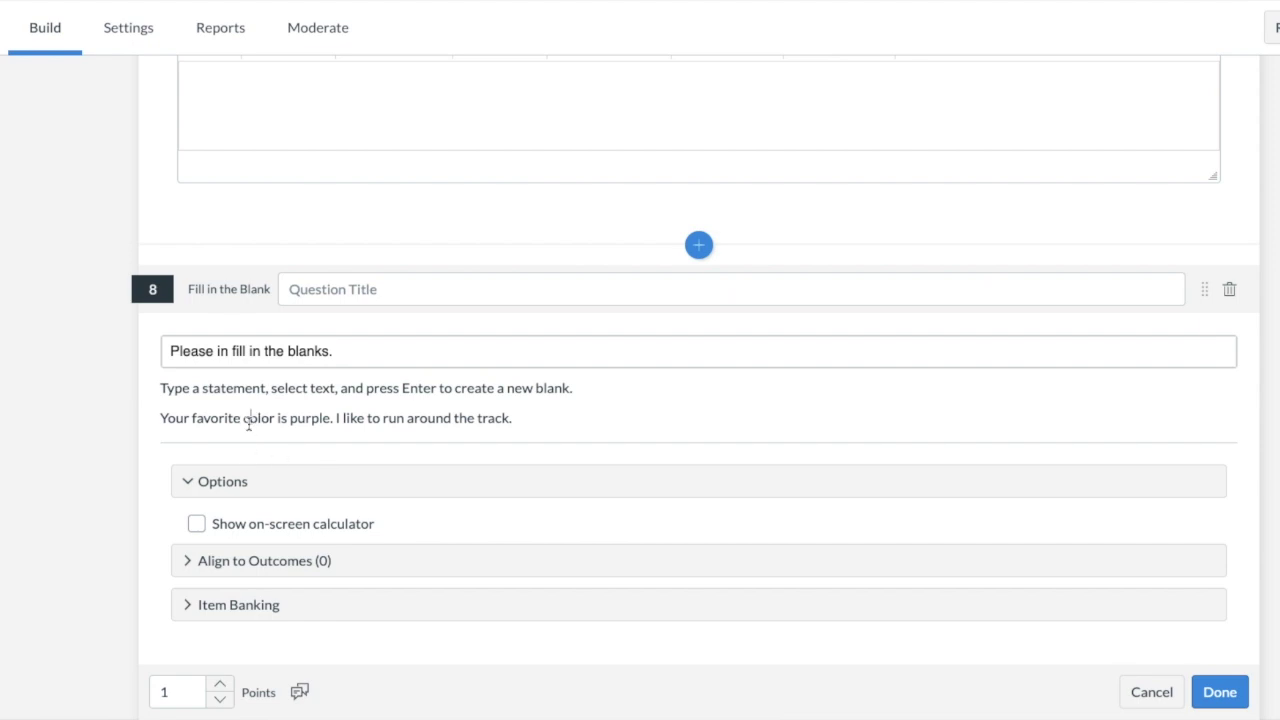
Turn the words "color" and "run" in the statement into blanks
drag(245, 418, 274, 416)
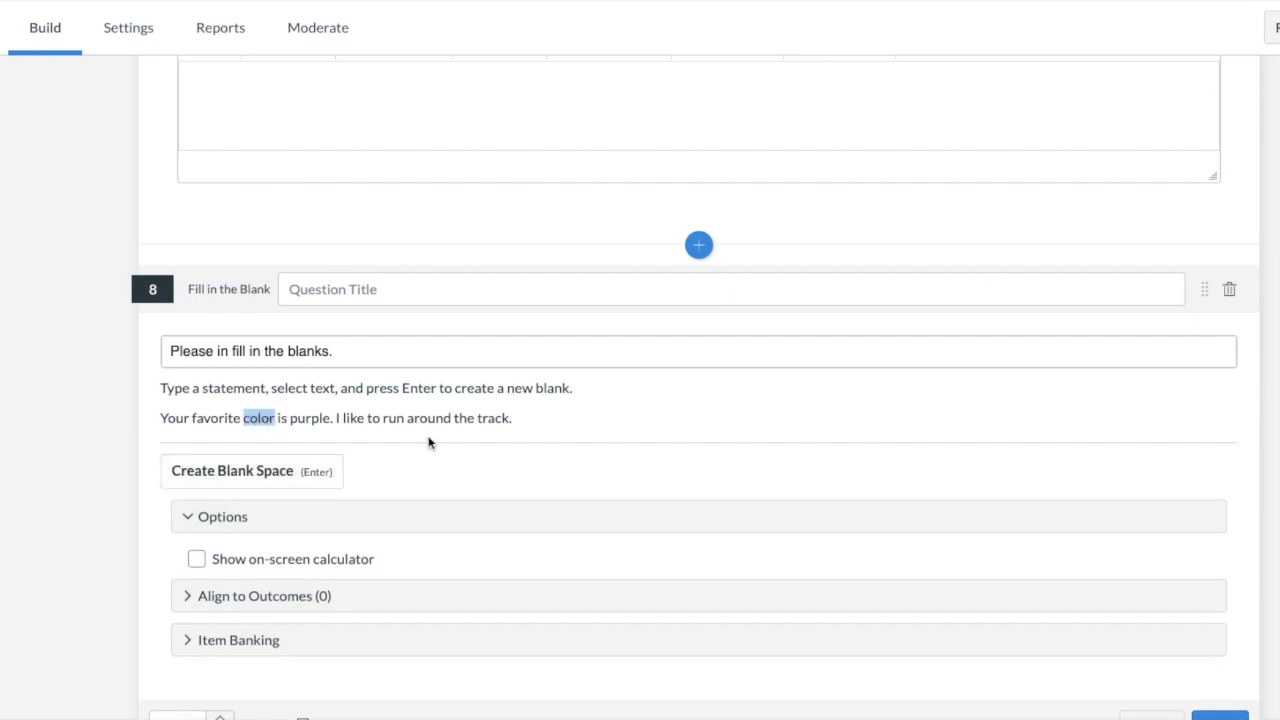
key(Return)
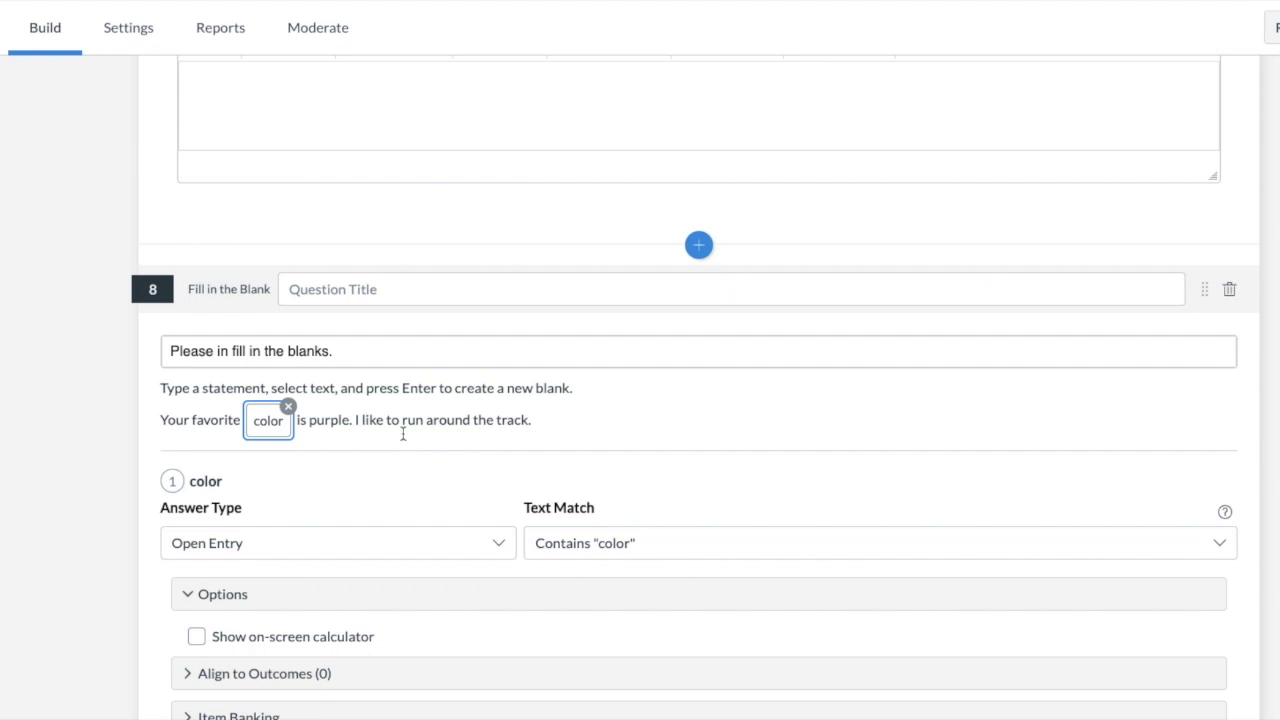
drag(402, 420, 424, 420)
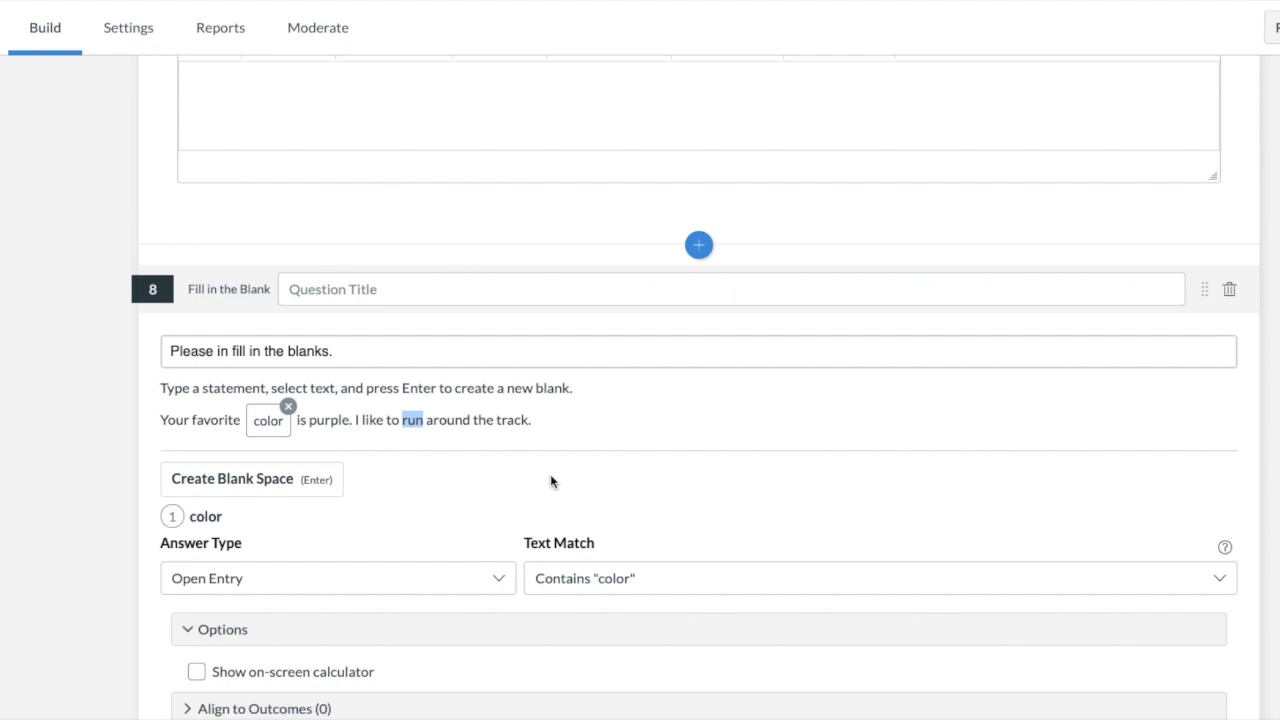
key(Return)
Set the text match of the "color" blank to Close Enough
scroll(680, 474, down, 2)
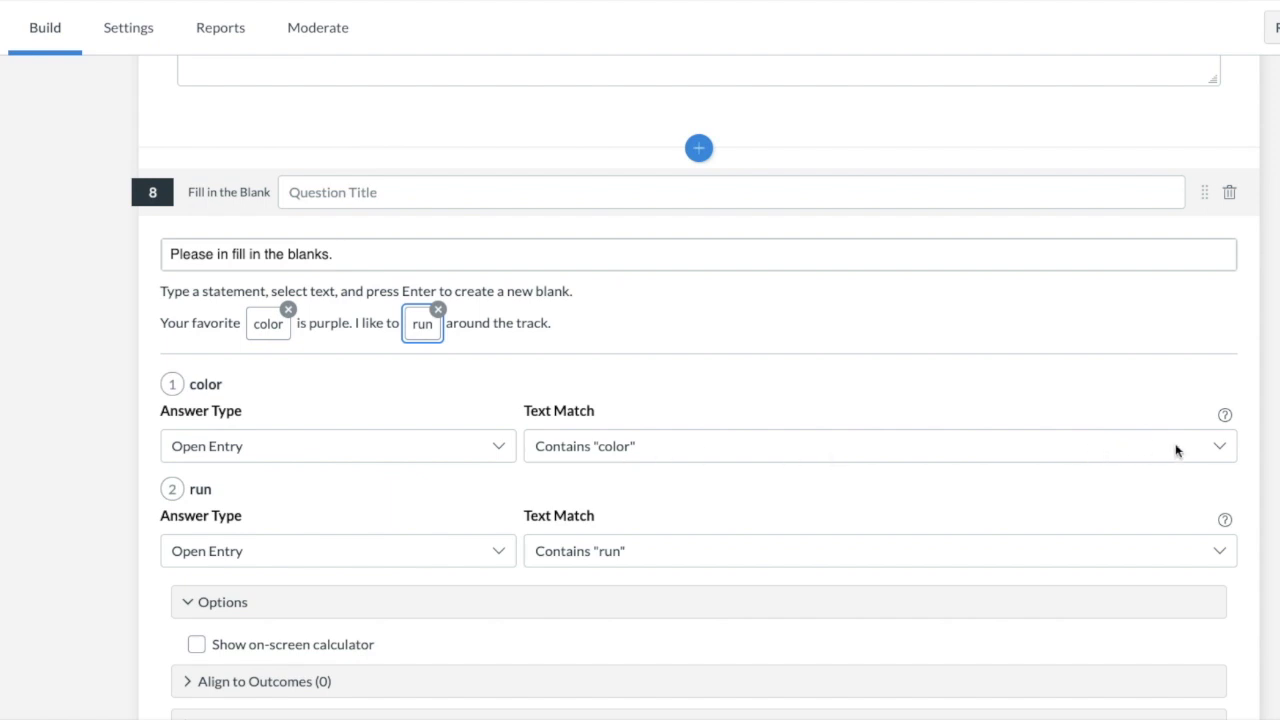
click(1217, 450)
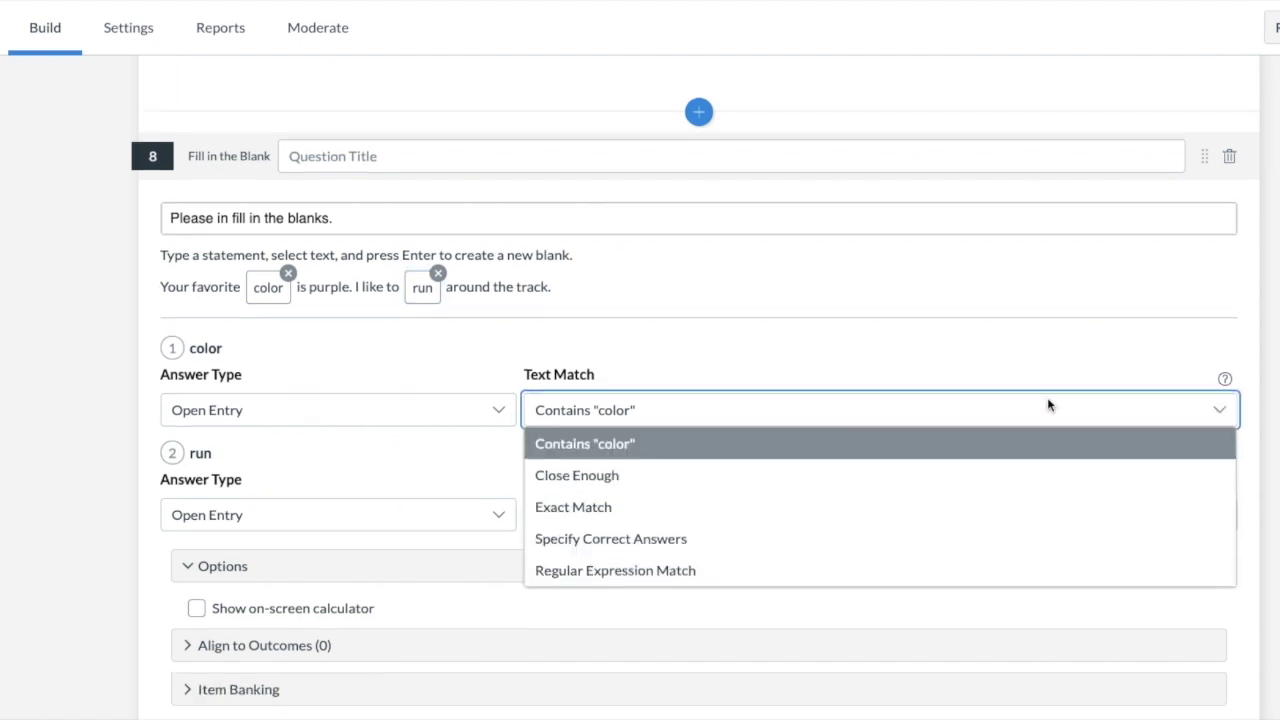
click(823, 483)
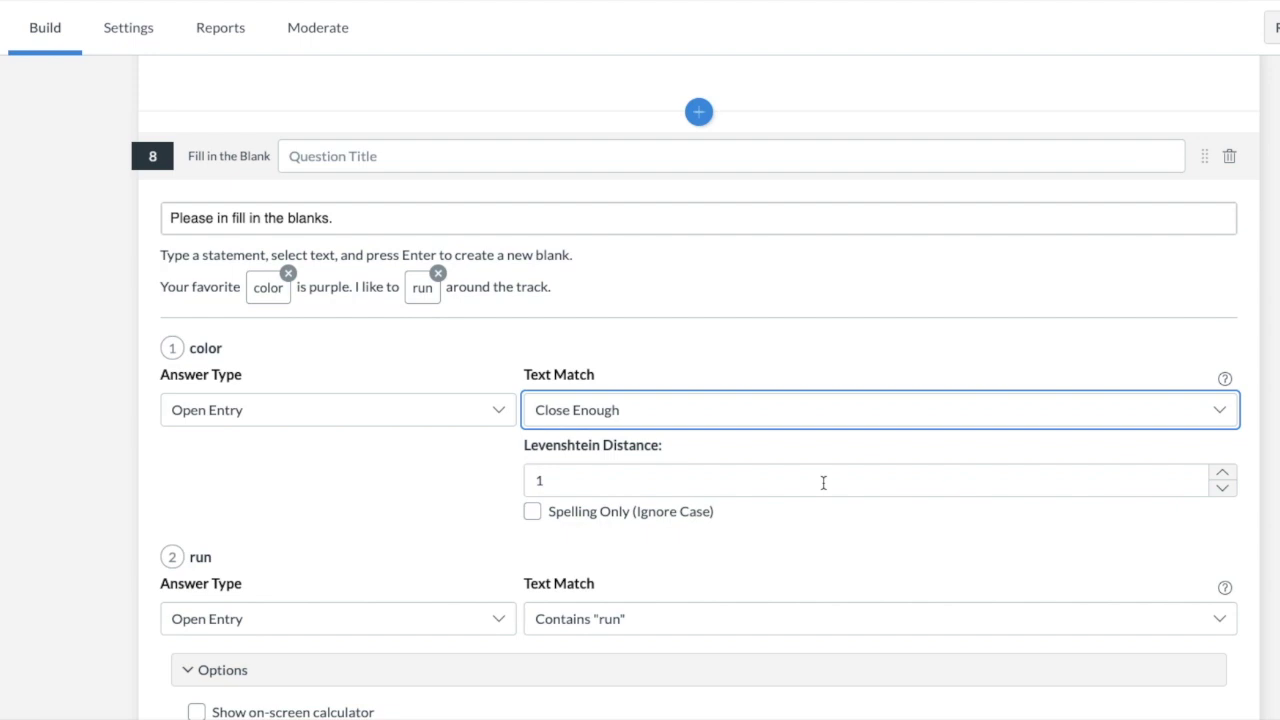
click(1218, 410)
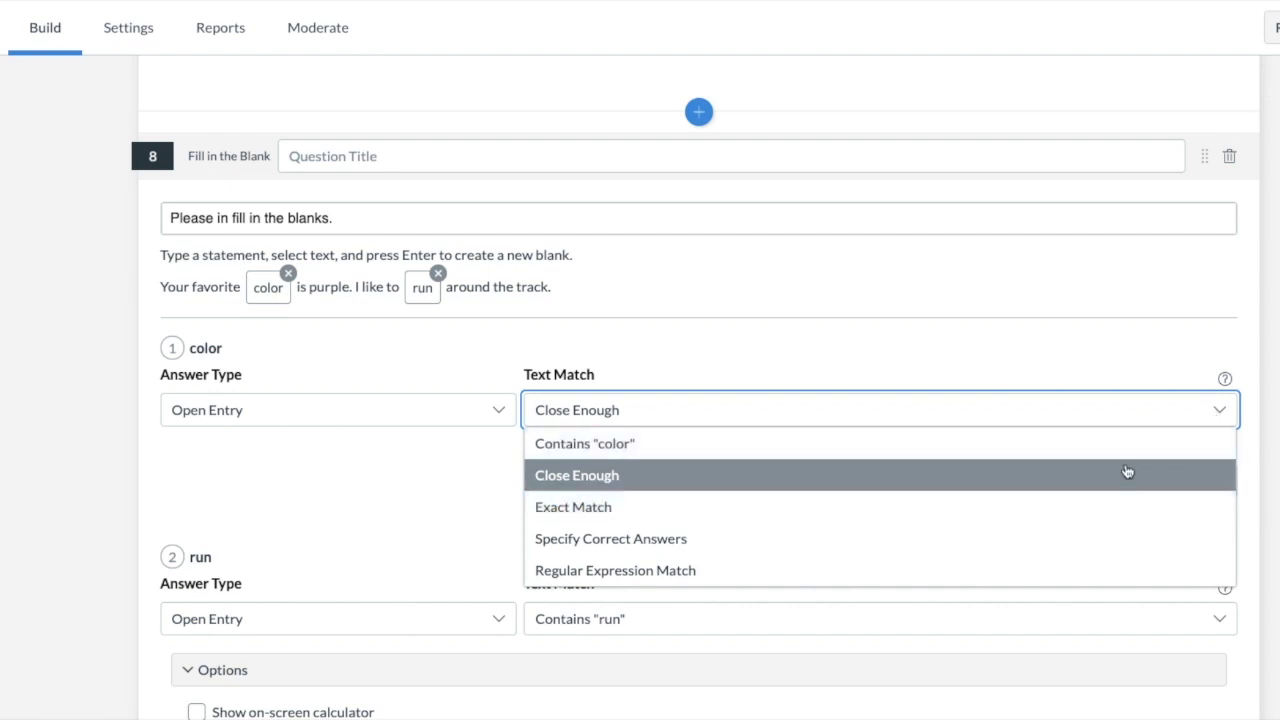
click(1019, 360)
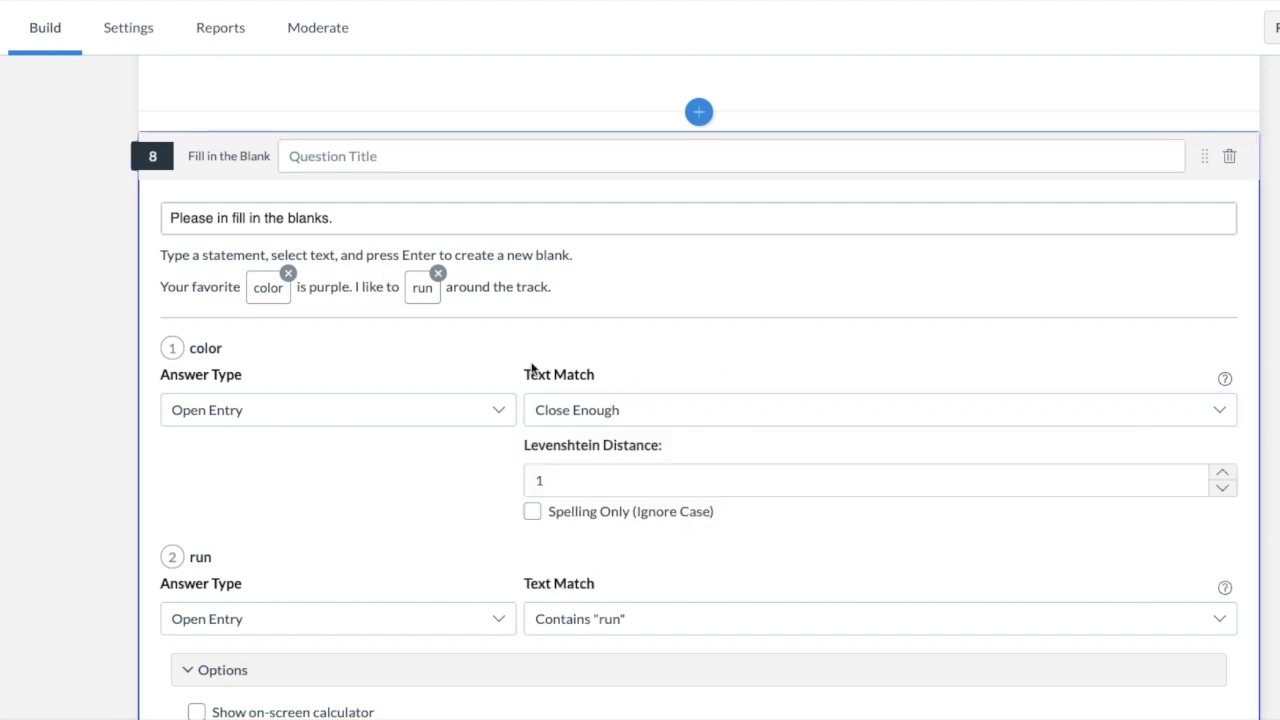
Set the text match of the "run" blank to Specify Correct Answers and add "walk" as an additional correct answer
scroll(674, 342, down, 1)
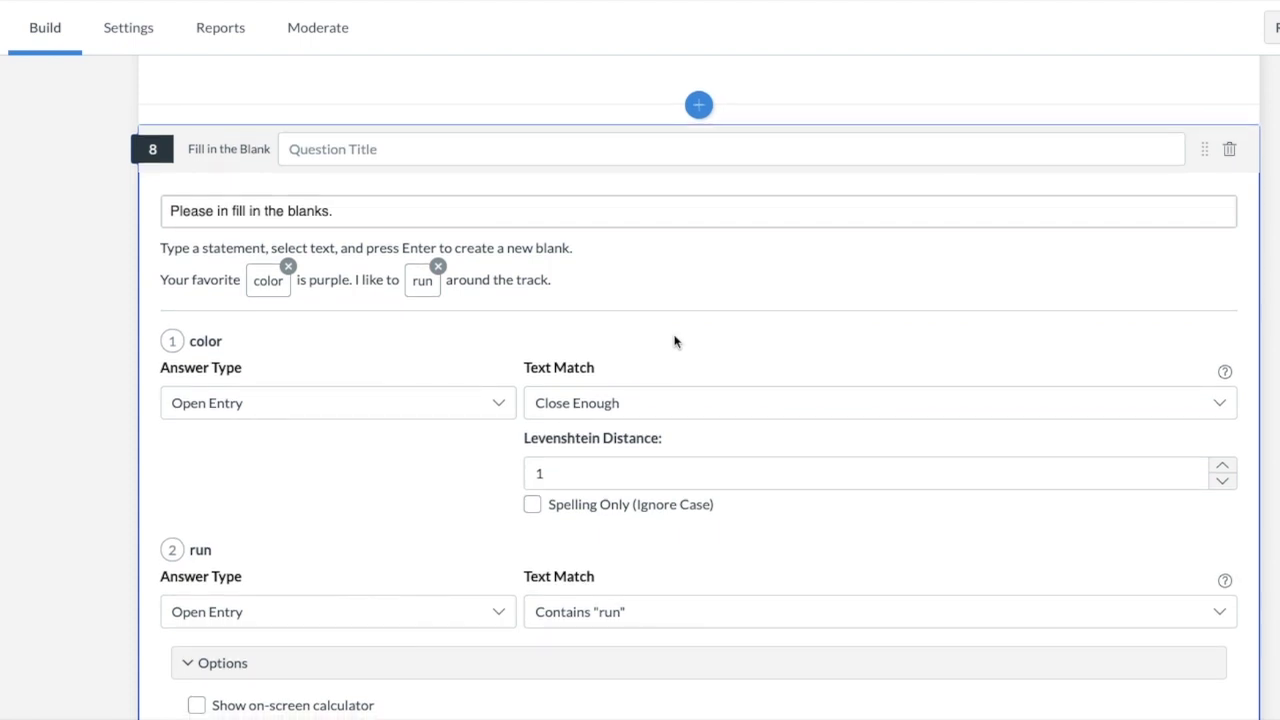
scroll(674, 342, down, 2)
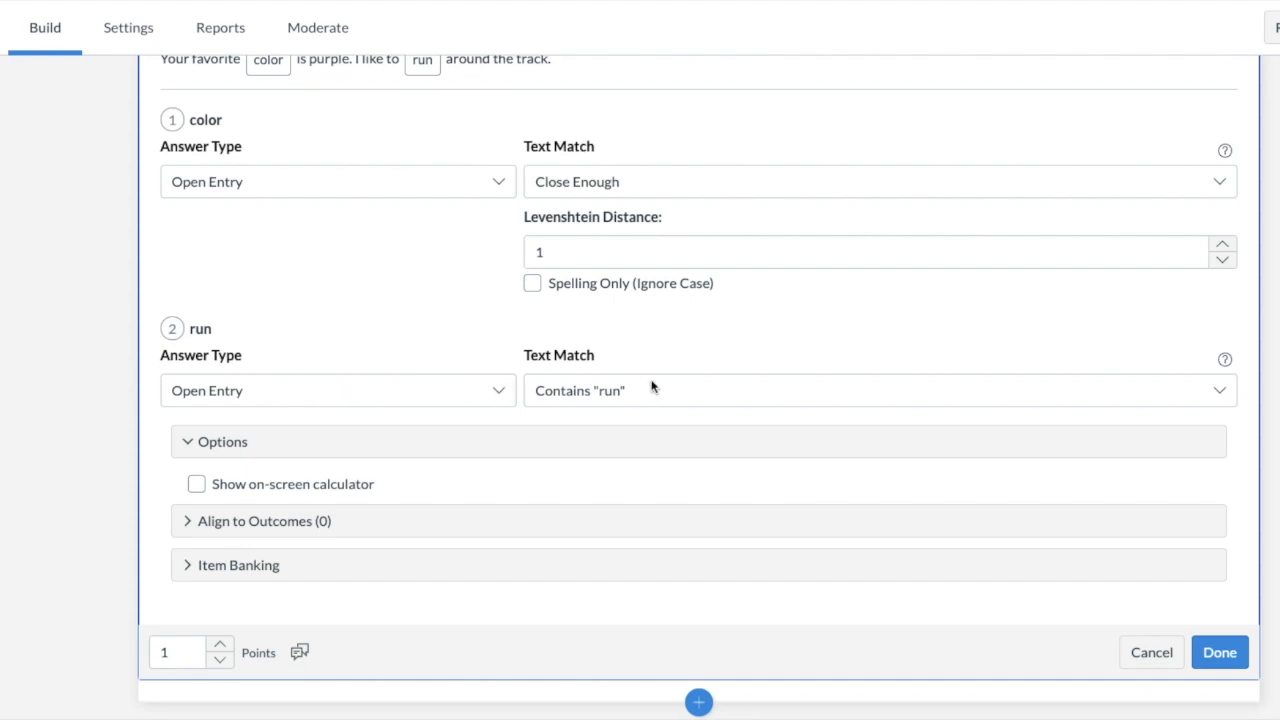
click(1219, 391)
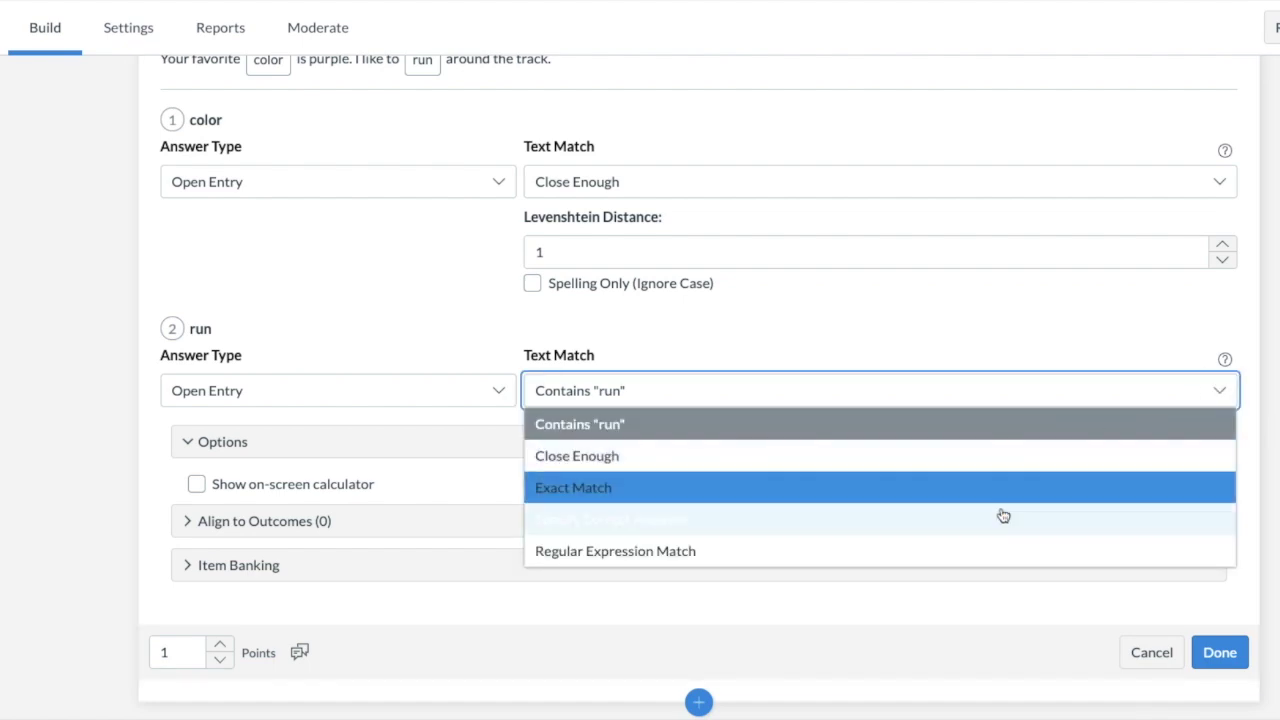
click(998, 519)
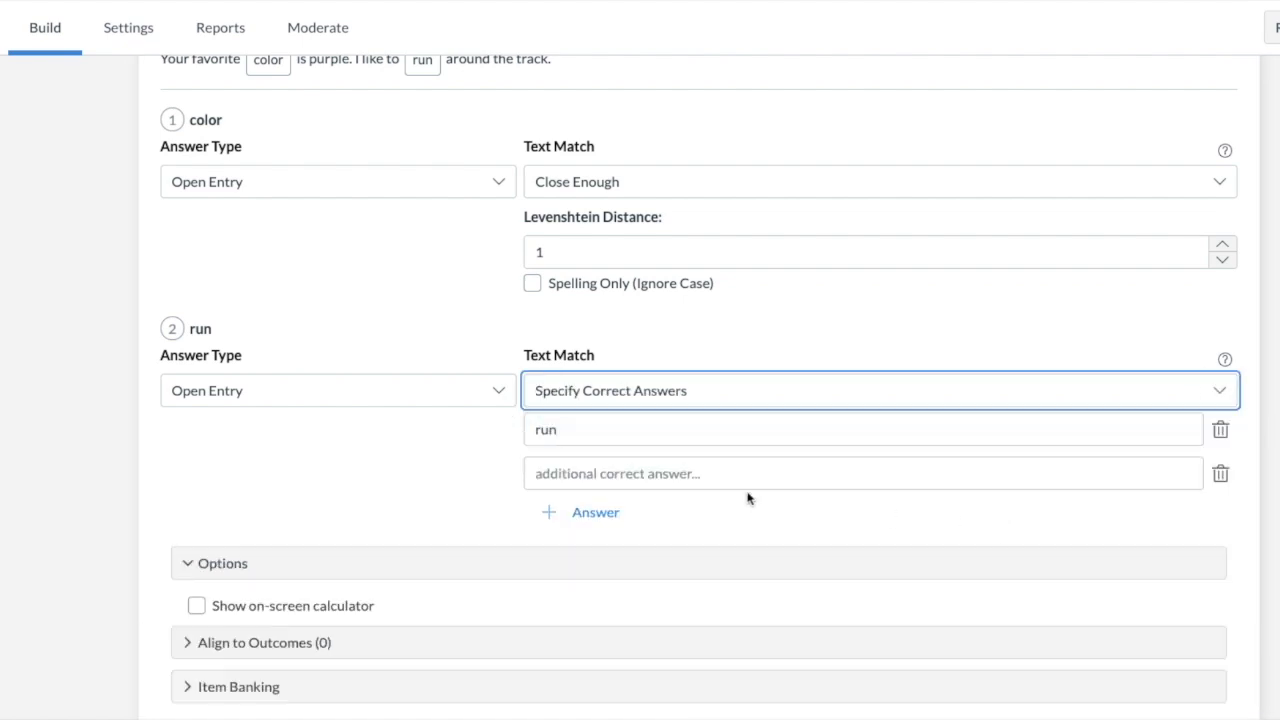
click(595, 472)
text(walk)
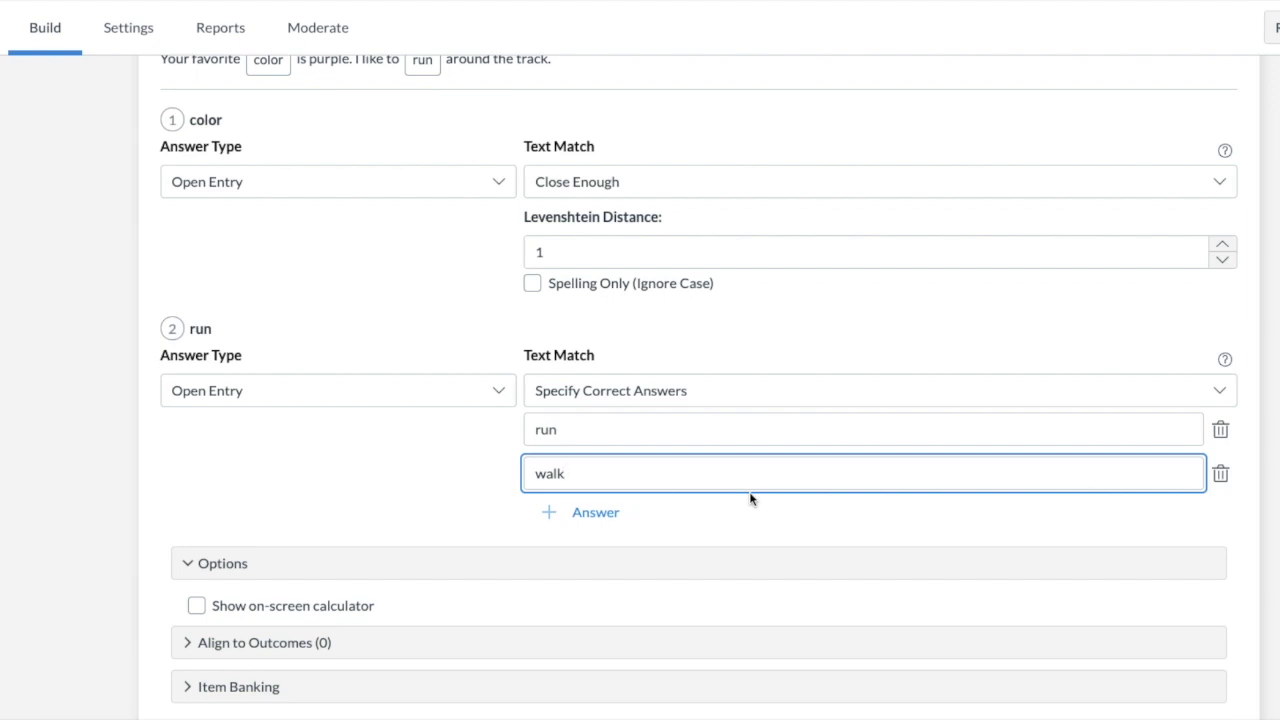
Review the fill-in-the-blank statement and its answer settings, and save the question
scroll(751, 498, down, 2)
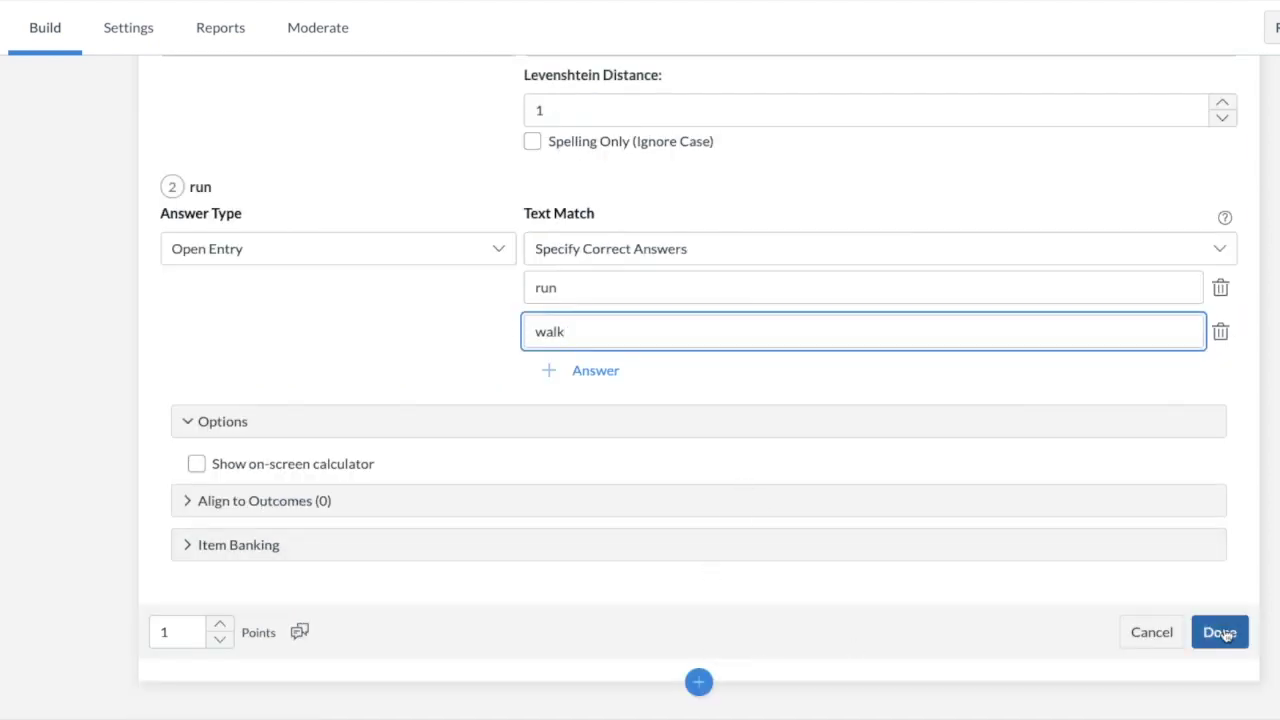
scroll(908, 443, up, 5)
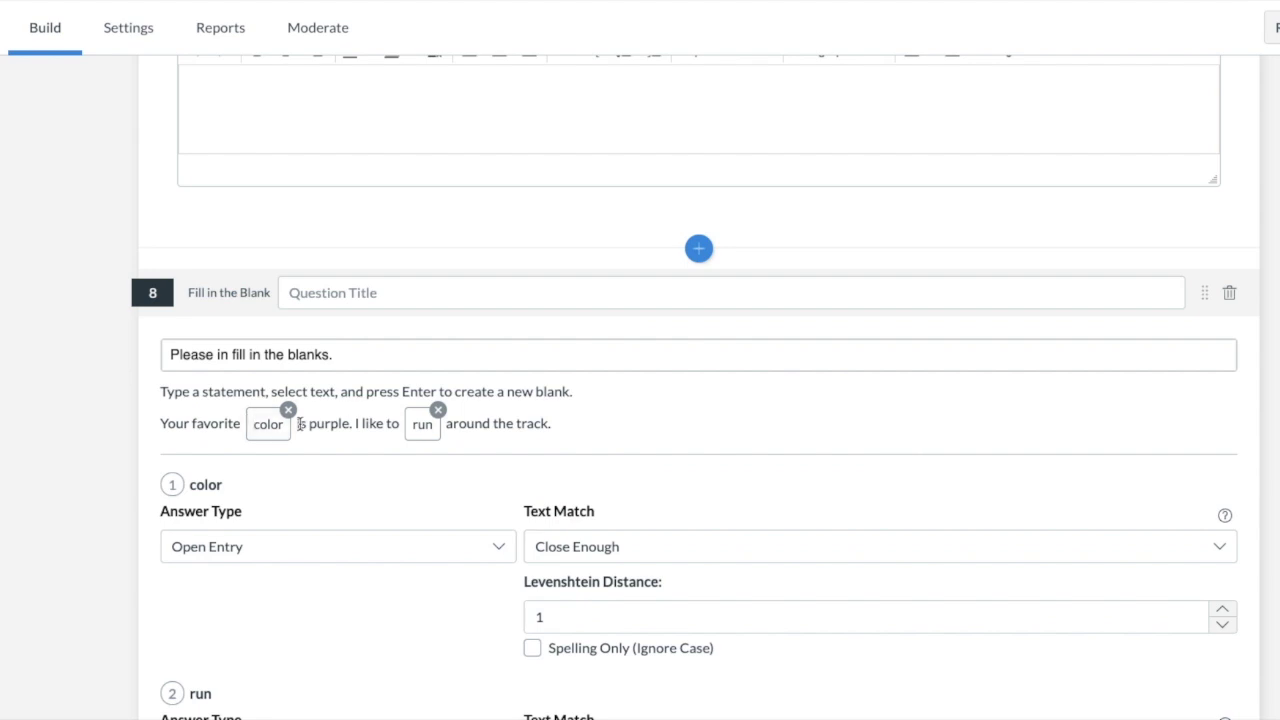
scroll(729, 526, down, 5)
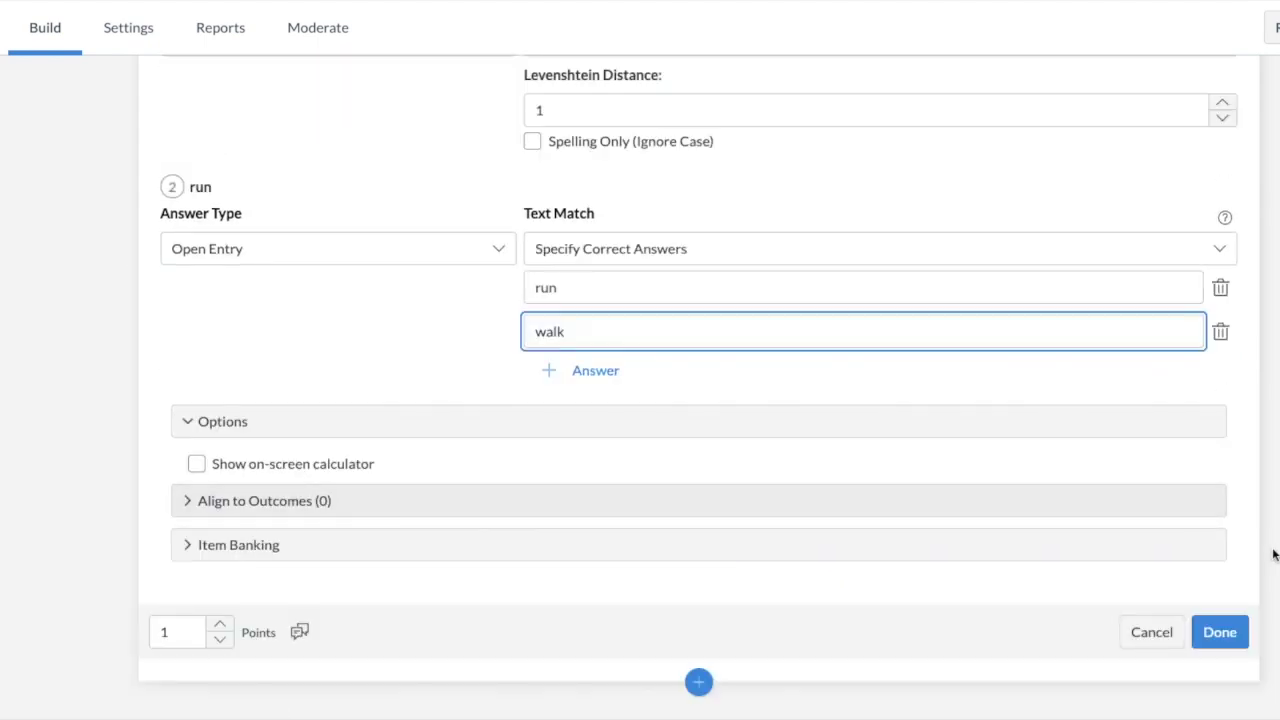
click(1216, 629)
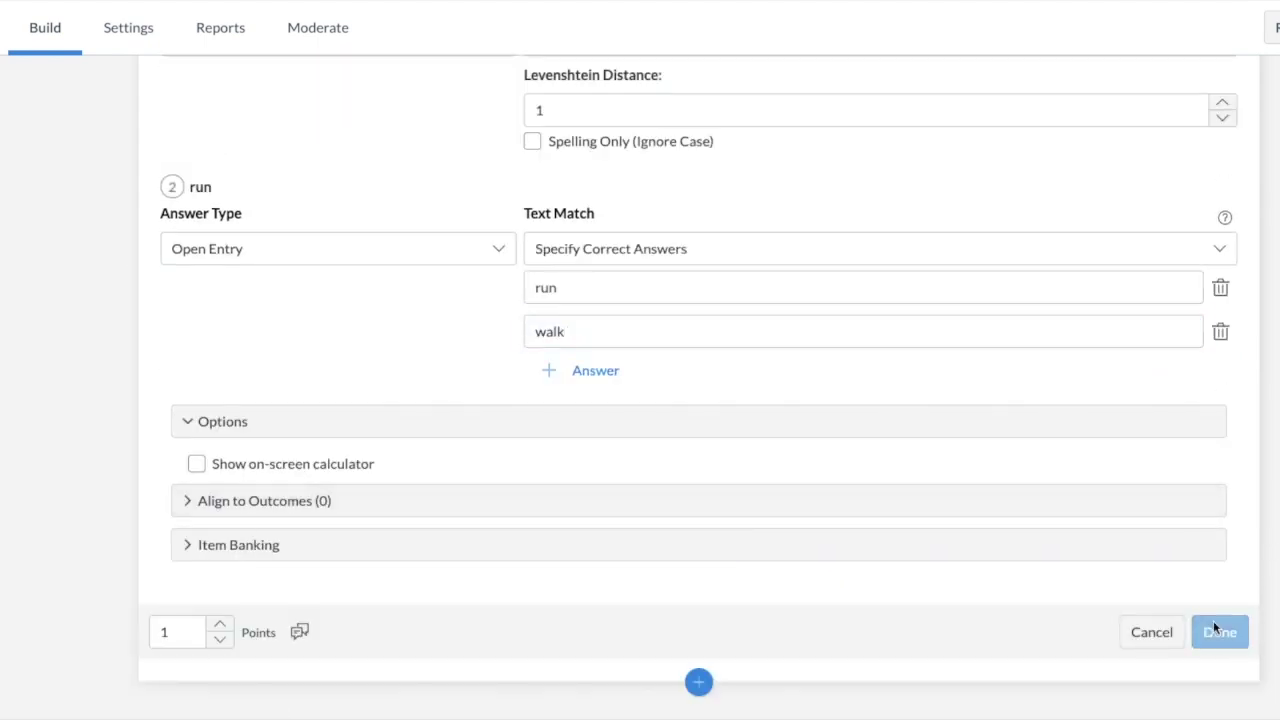
Add a Hot Spot question at the end of the quiz with the stem "Click on the portion of the graph that is decreasing at an increasing rate."
click(698, 682)
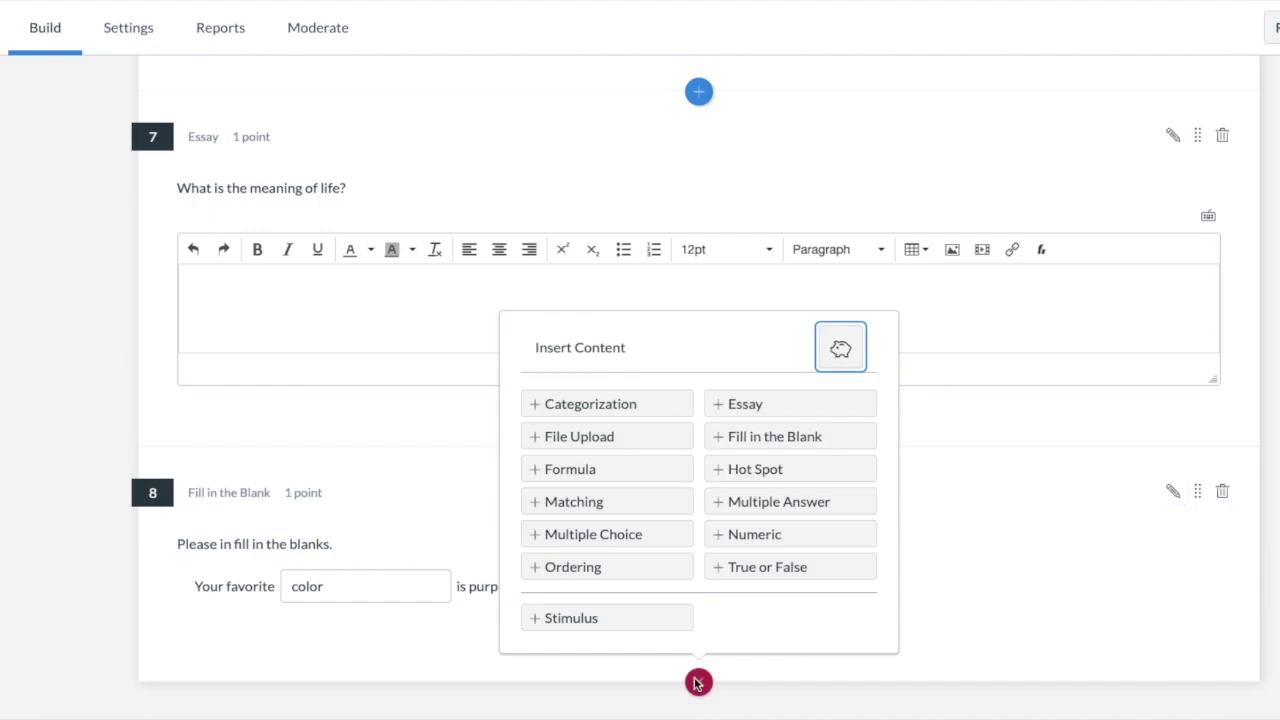
click(765, 469)
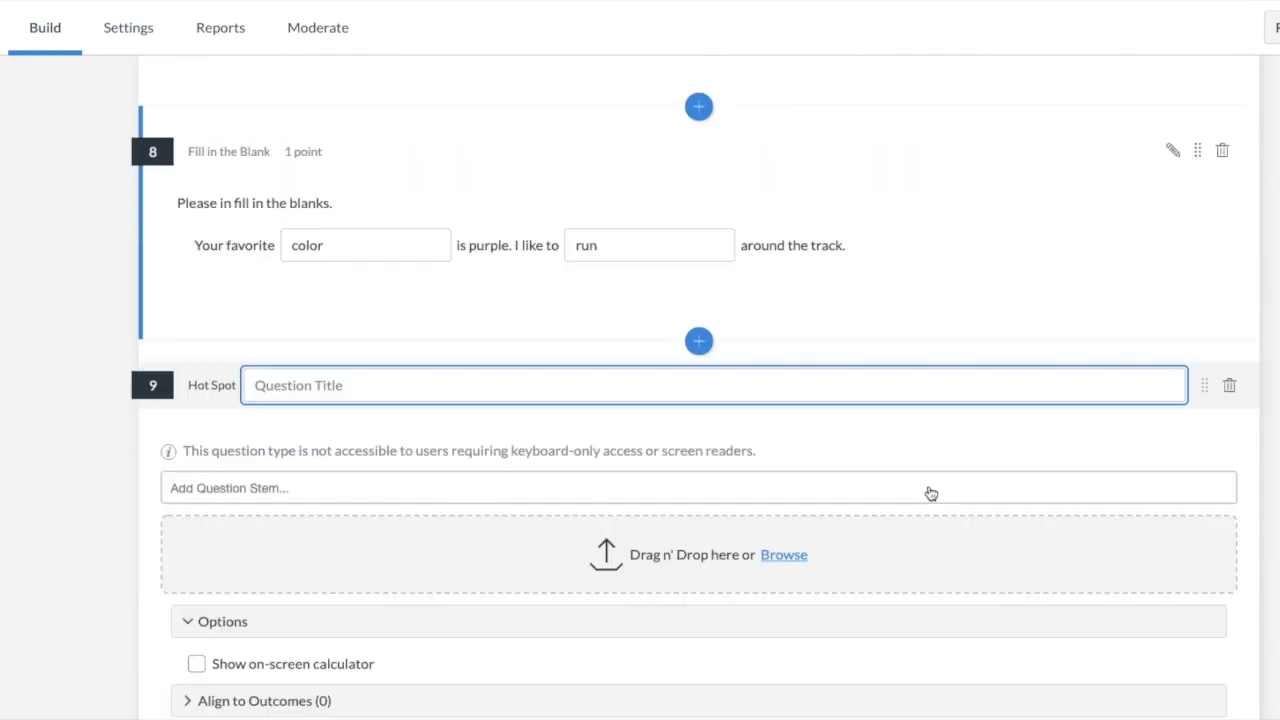
scroll(929, 488, down, 1)
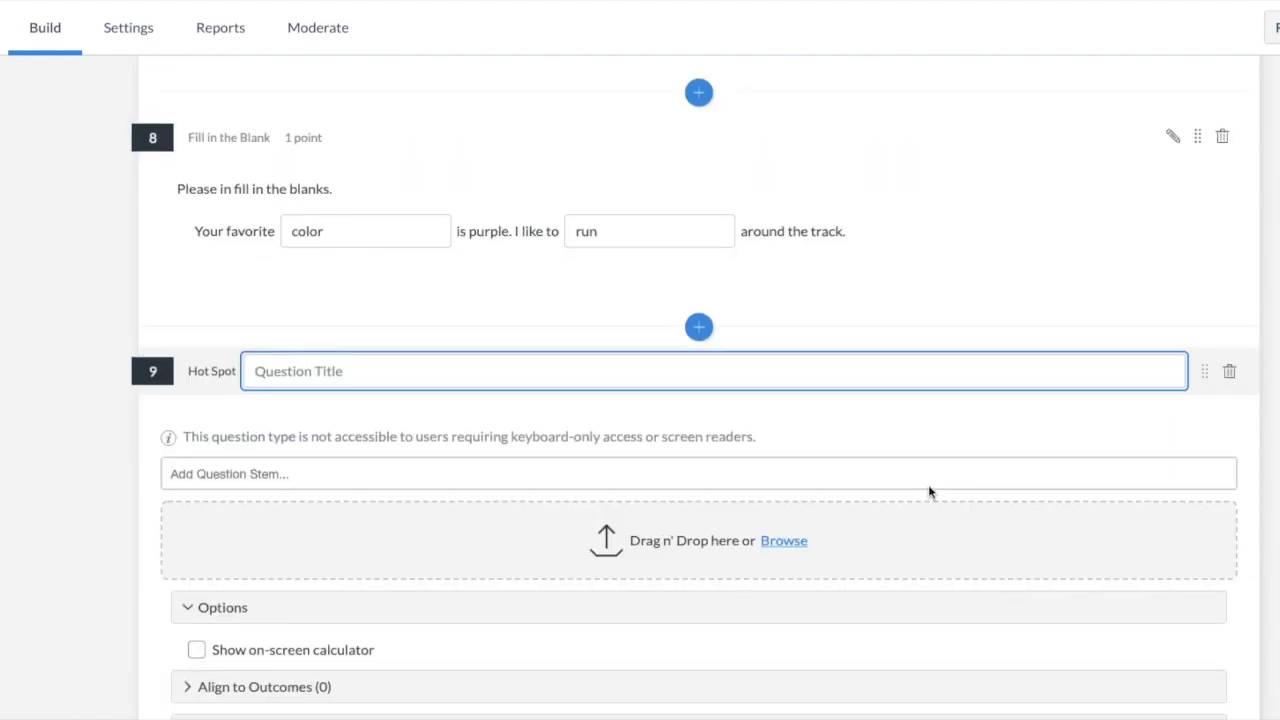
scroll(928, 488, down, 2)
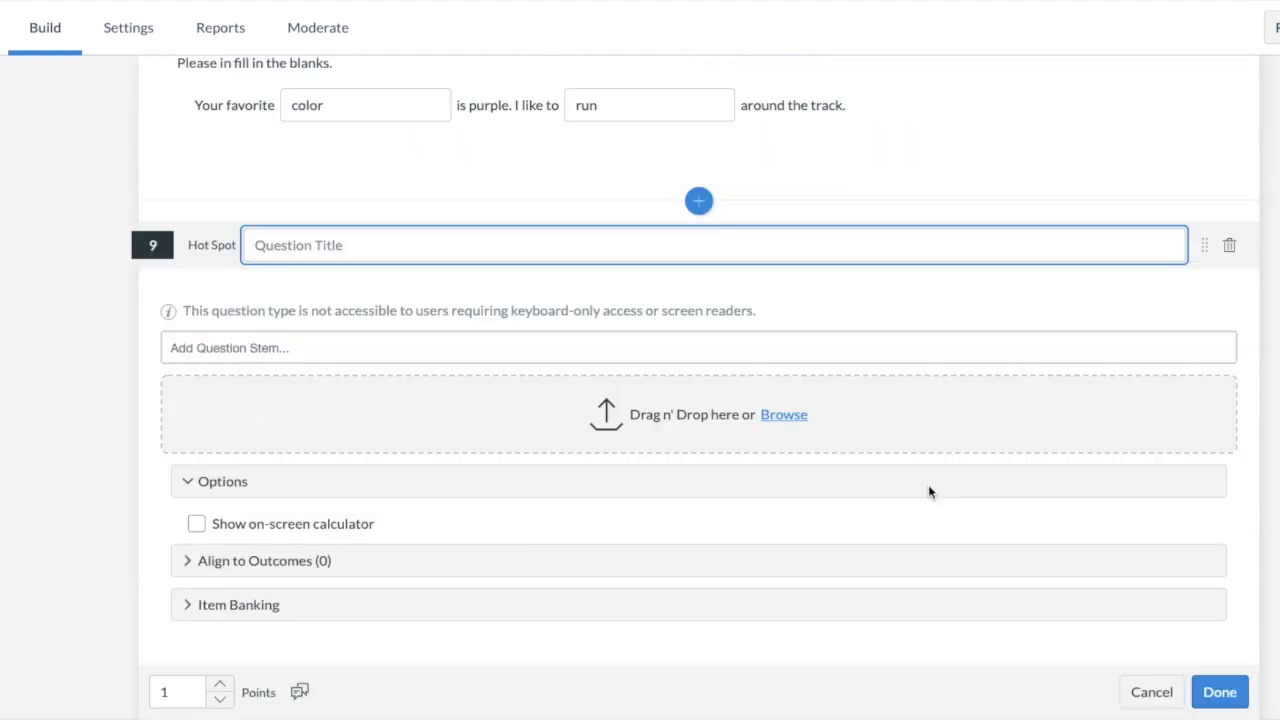
click(806, 347)
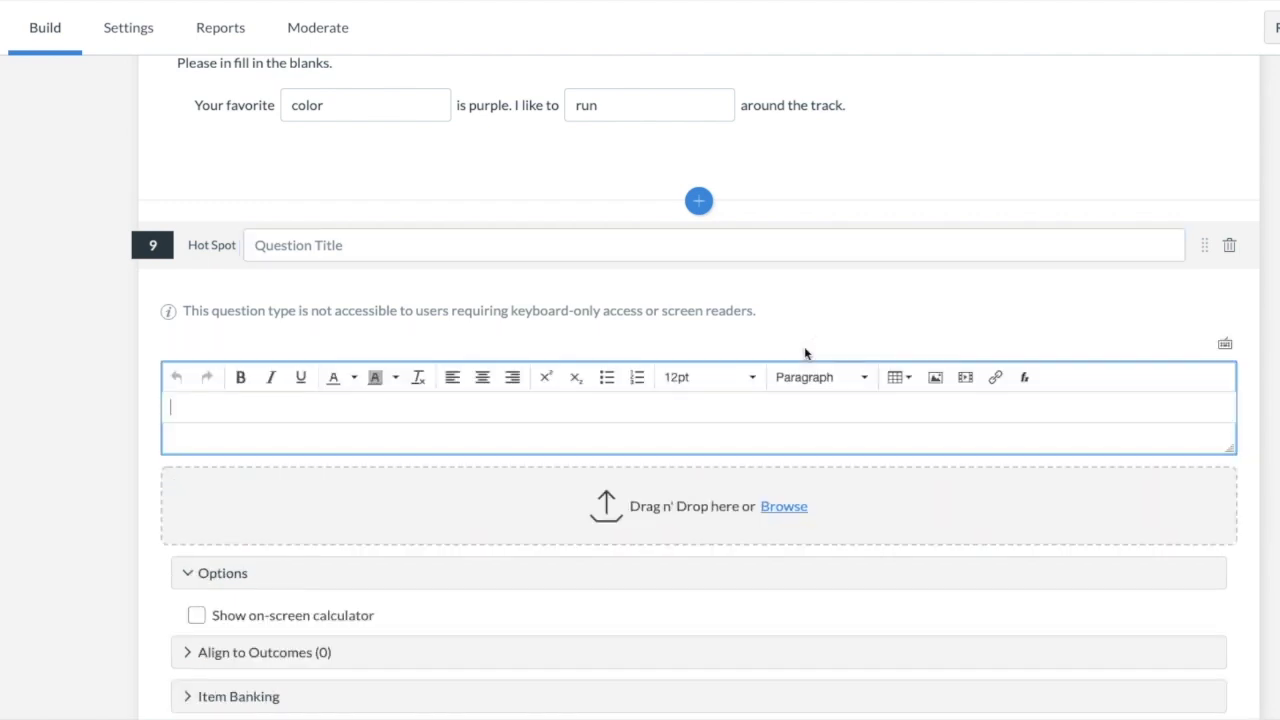
text(Click on the portion of )
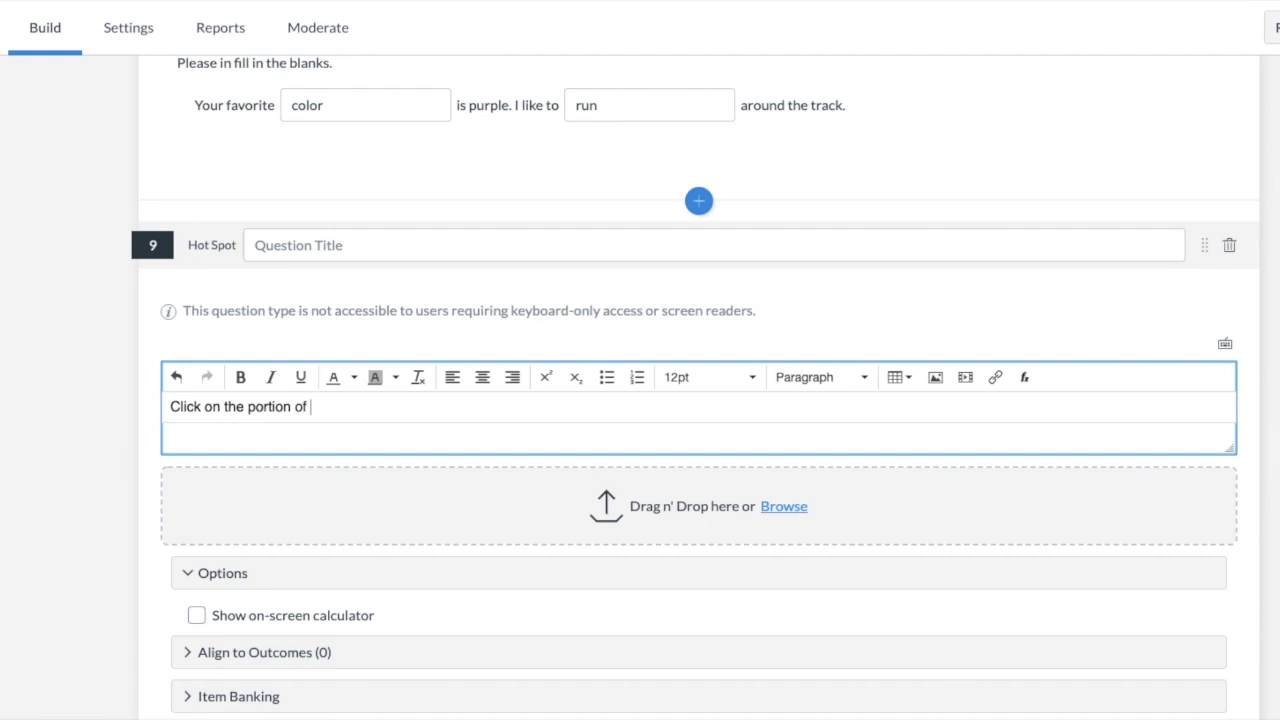
text(the graph that )
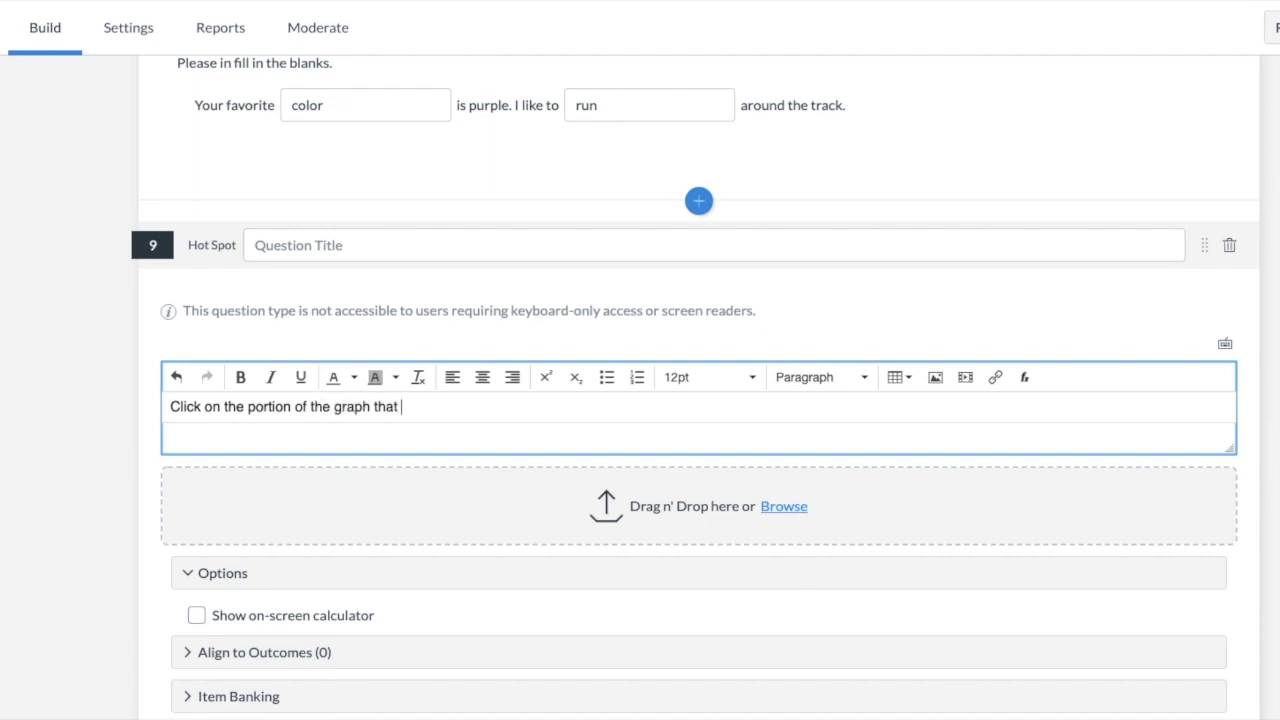
text(is decreasing at an in)
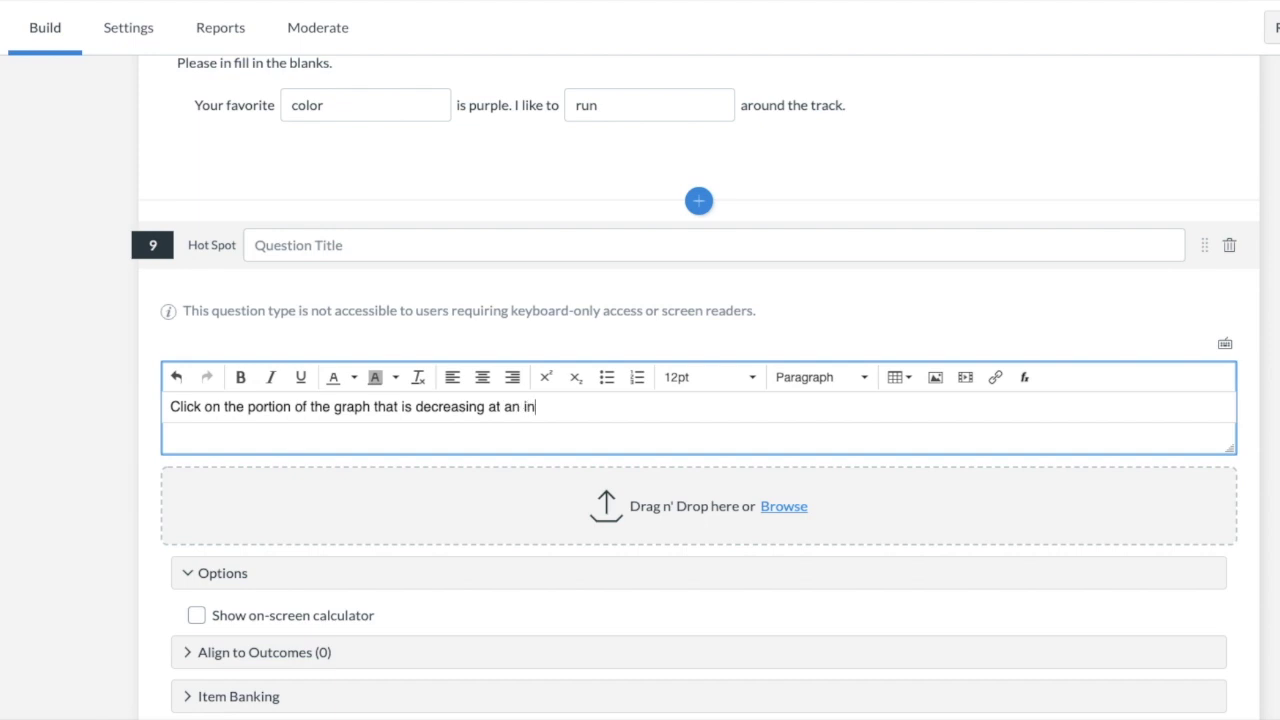
text(creasing rate.)
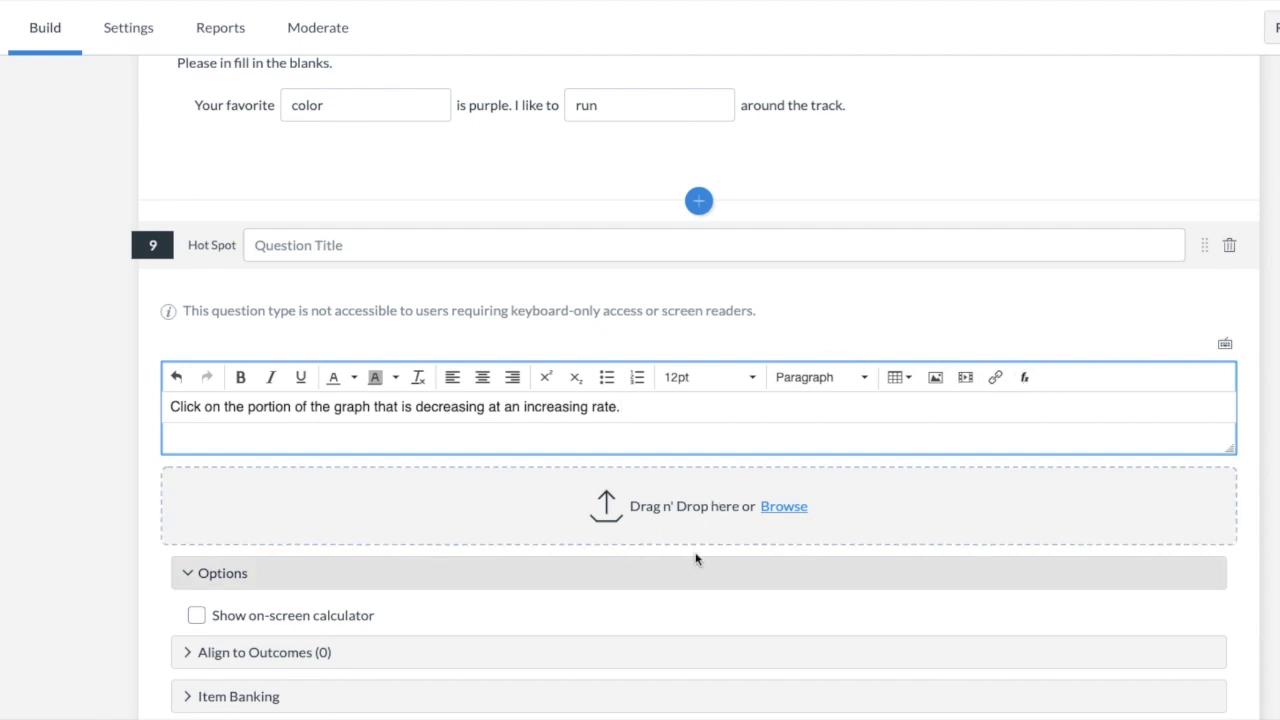
Upload the sine curve image and outline a polygon hot spot around the curve from its first peak down to the x-axis
drag(1270, 412, 777, 490)
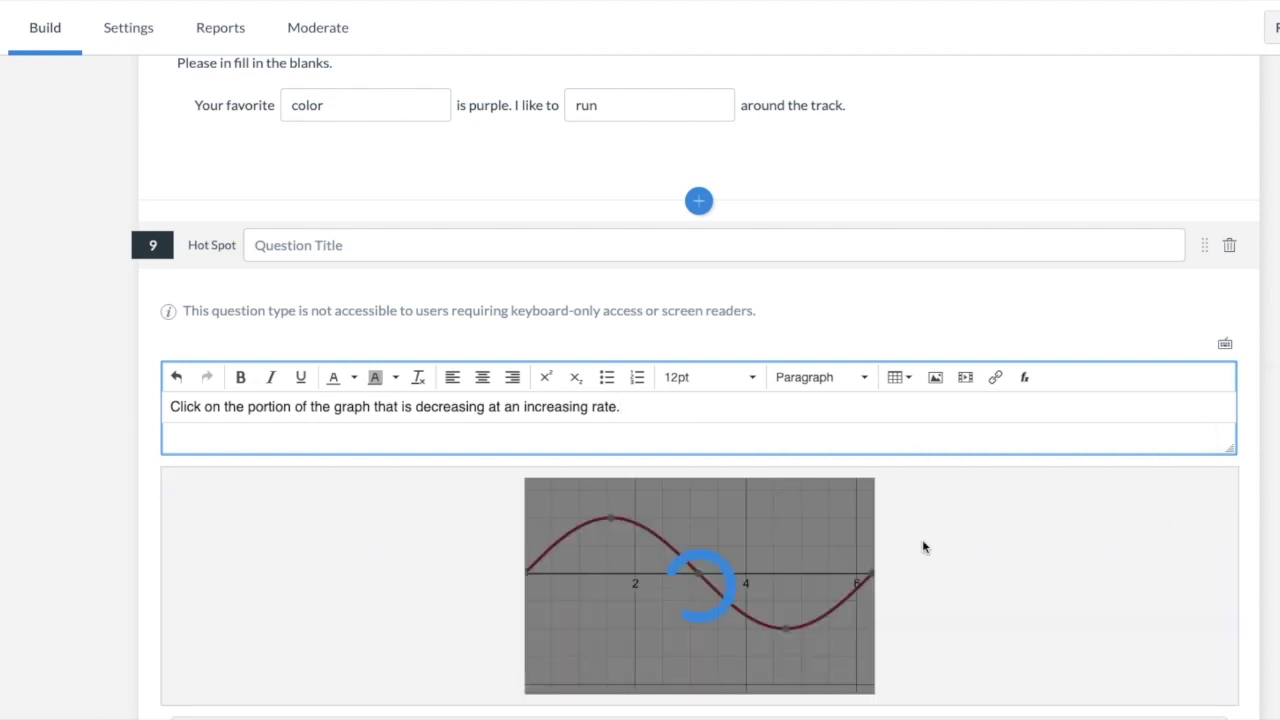
scroll(1109, 563, down, 2)
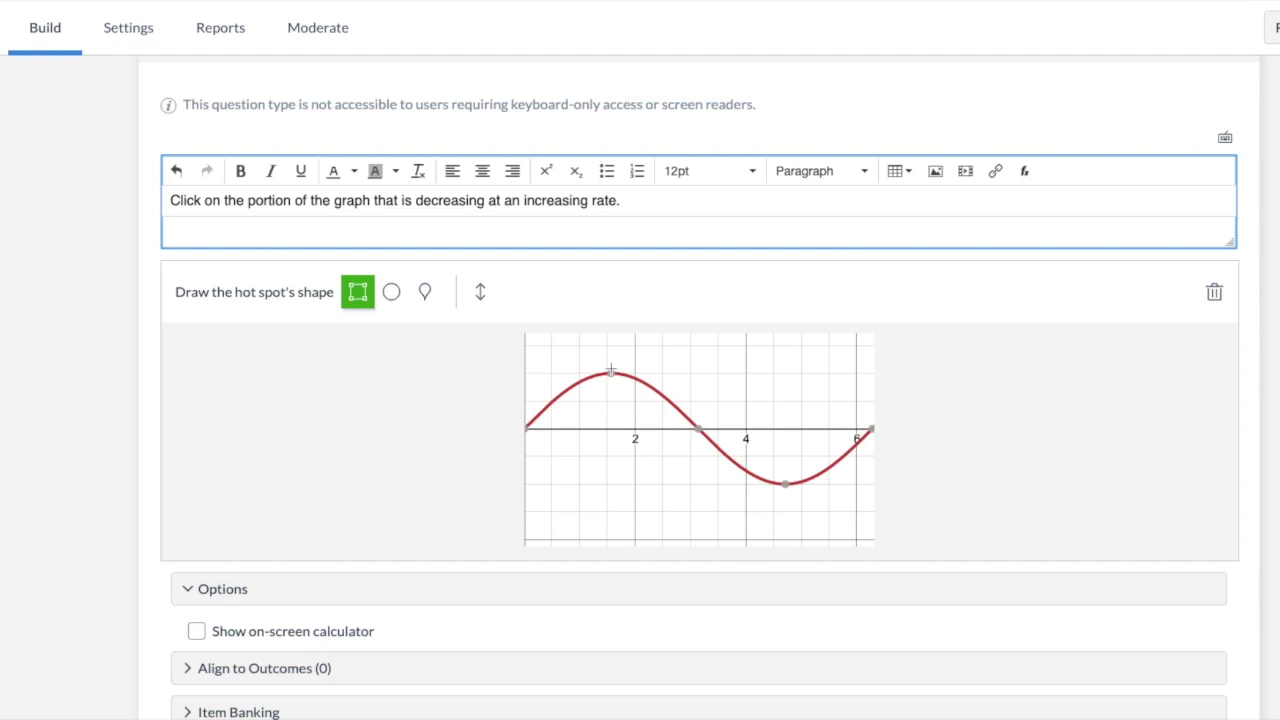
click(426, 295)
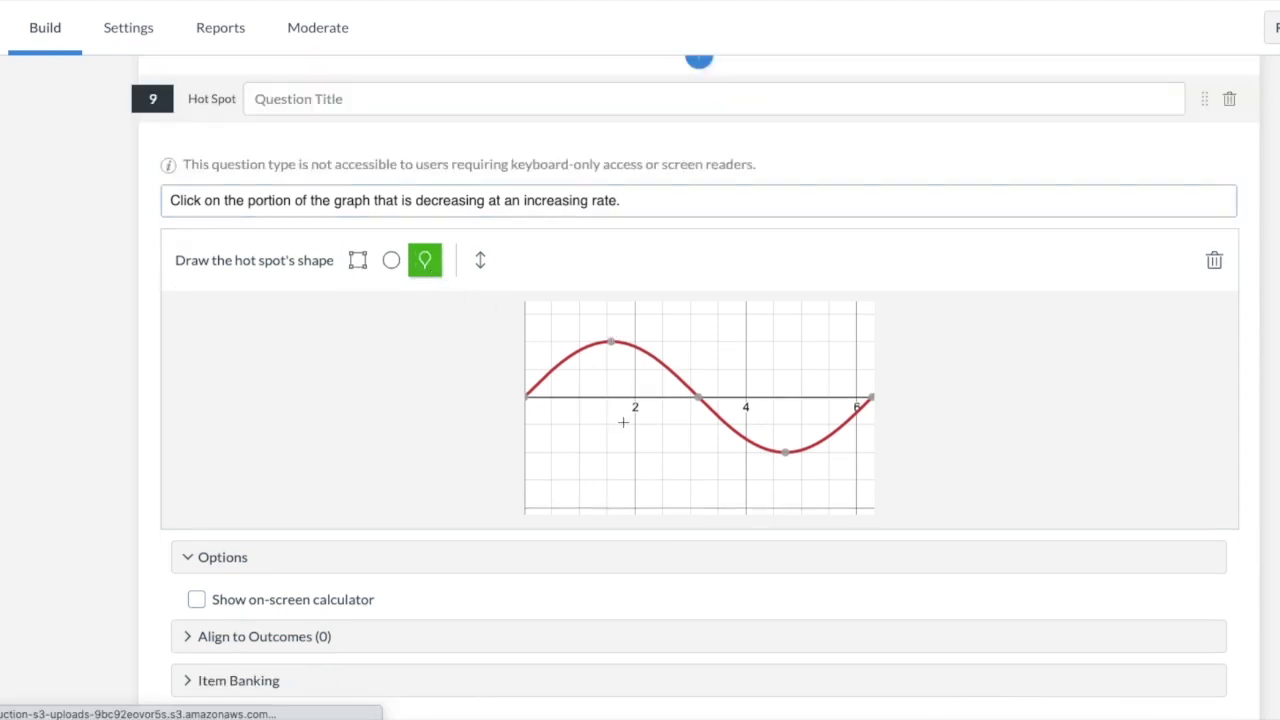
click(610, 341)
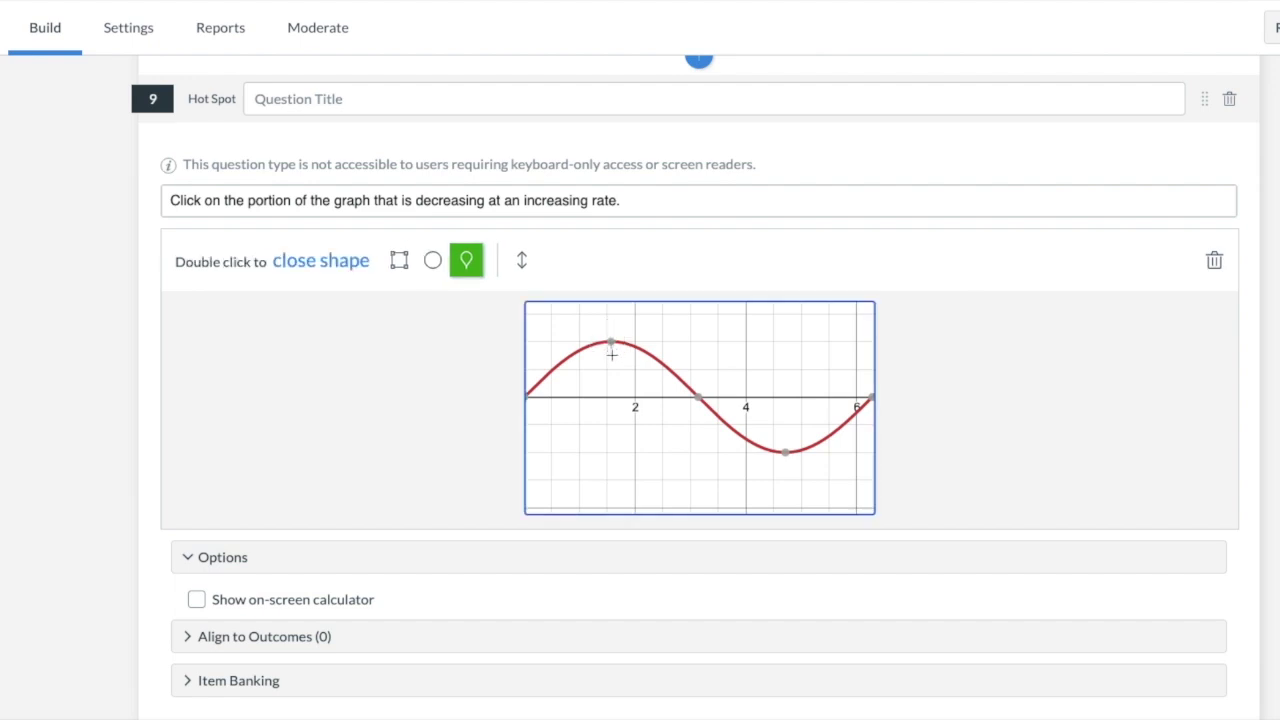
click(612, 354)
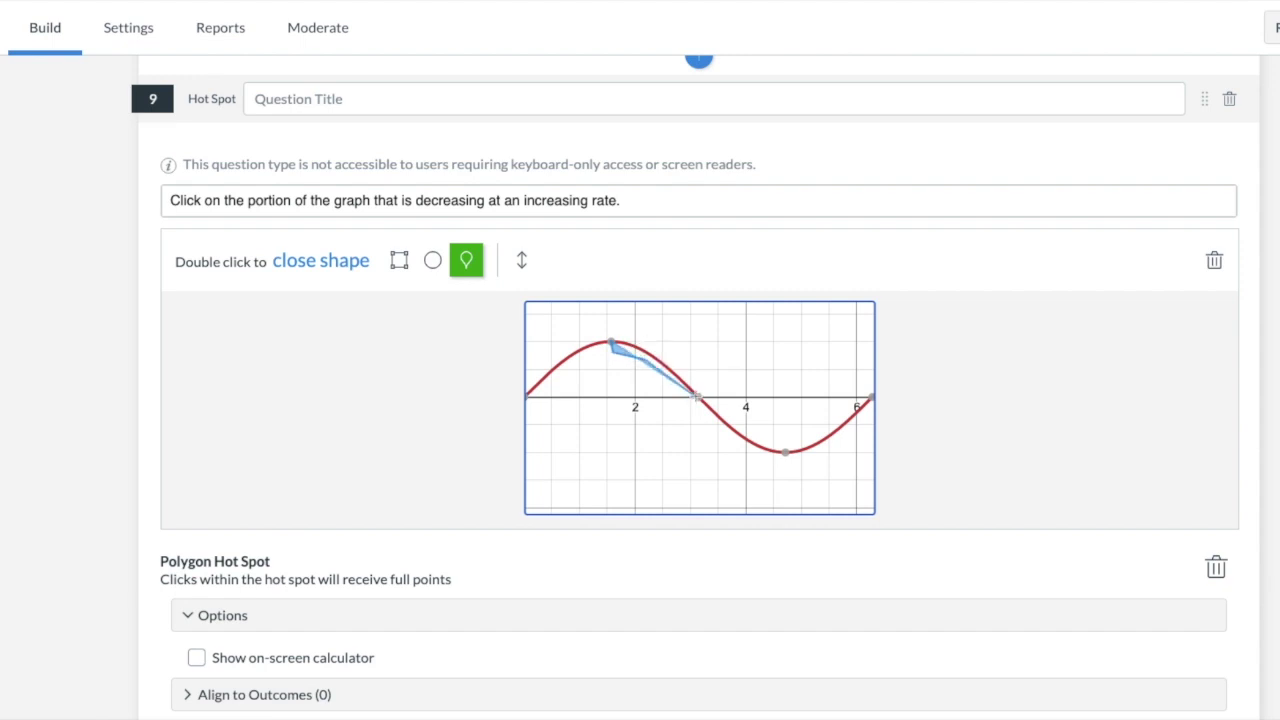
click(697, 396)
click(712, 391)
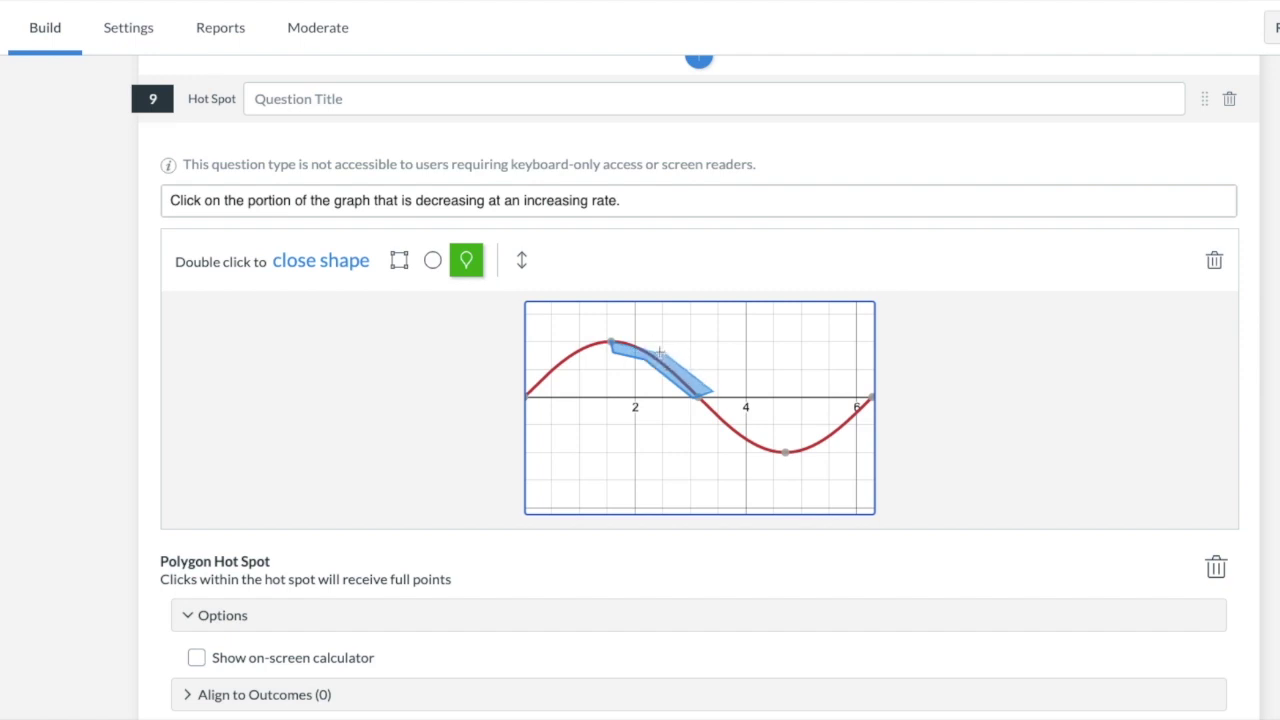
double_click(607, 329)
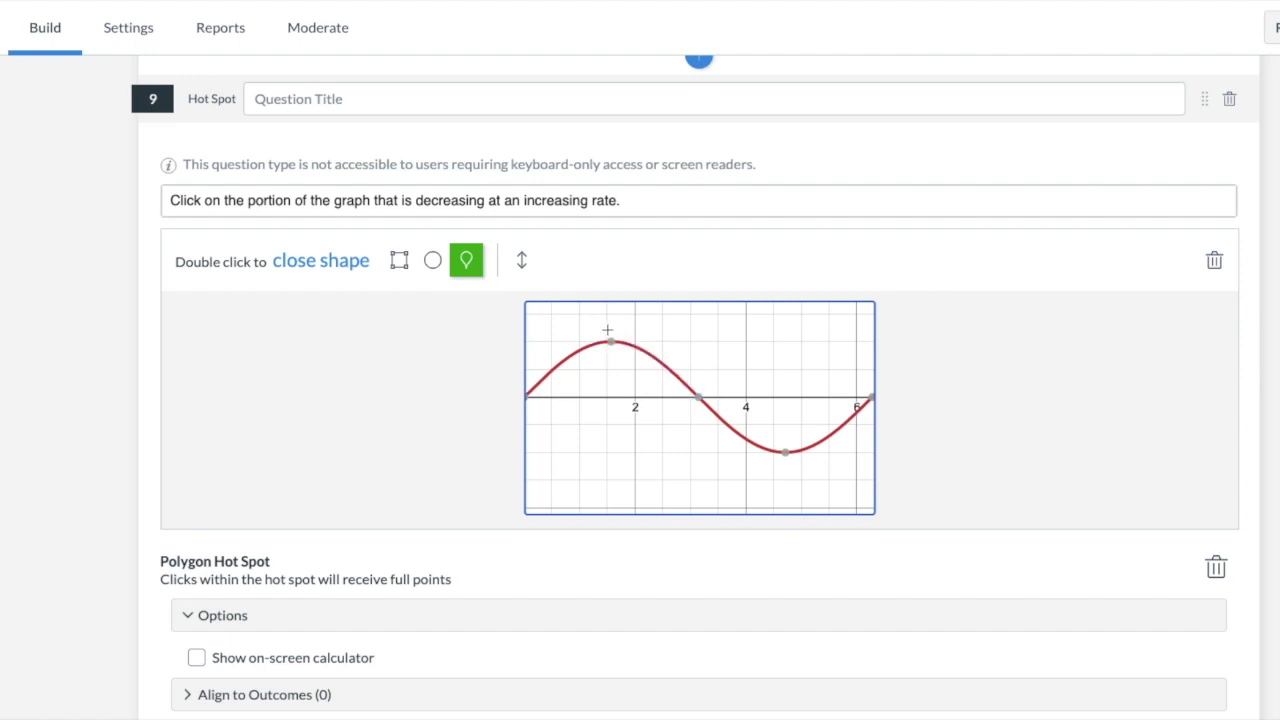
double_click(607, 329)
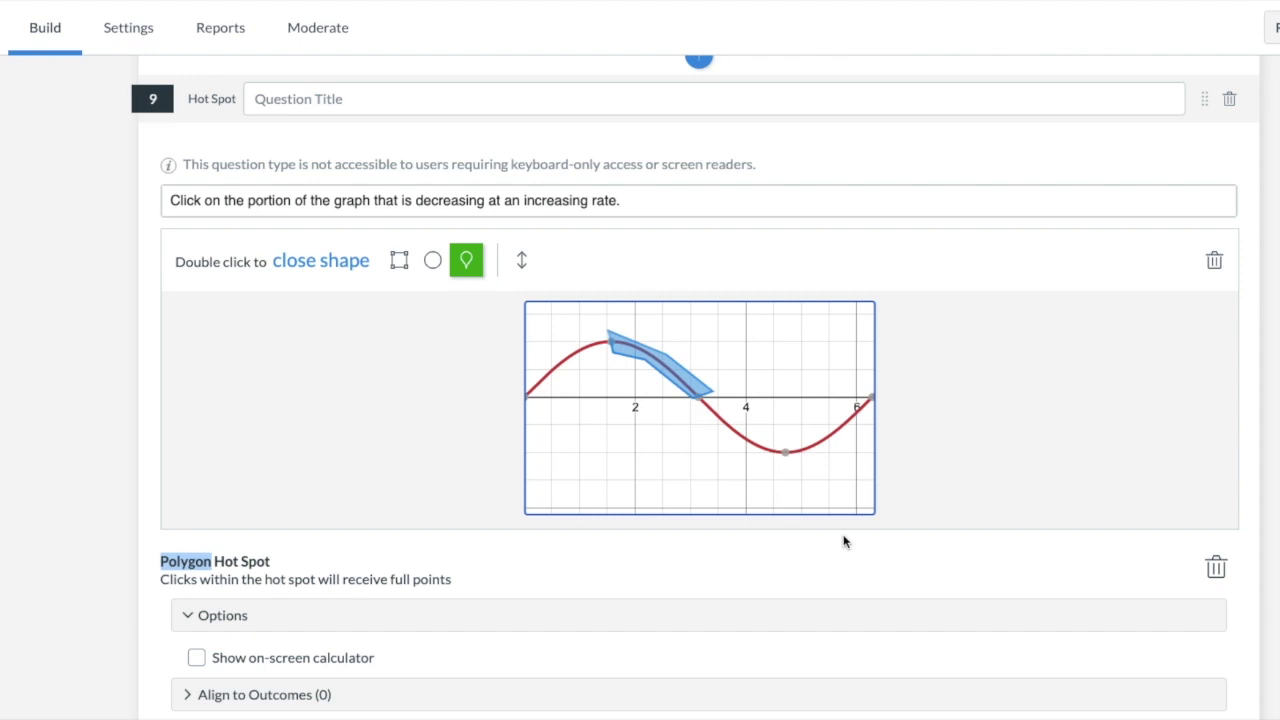
Review the polygon hot spot and the question options, and save the Hot Spot question
scroll(843, 541, down, 1)
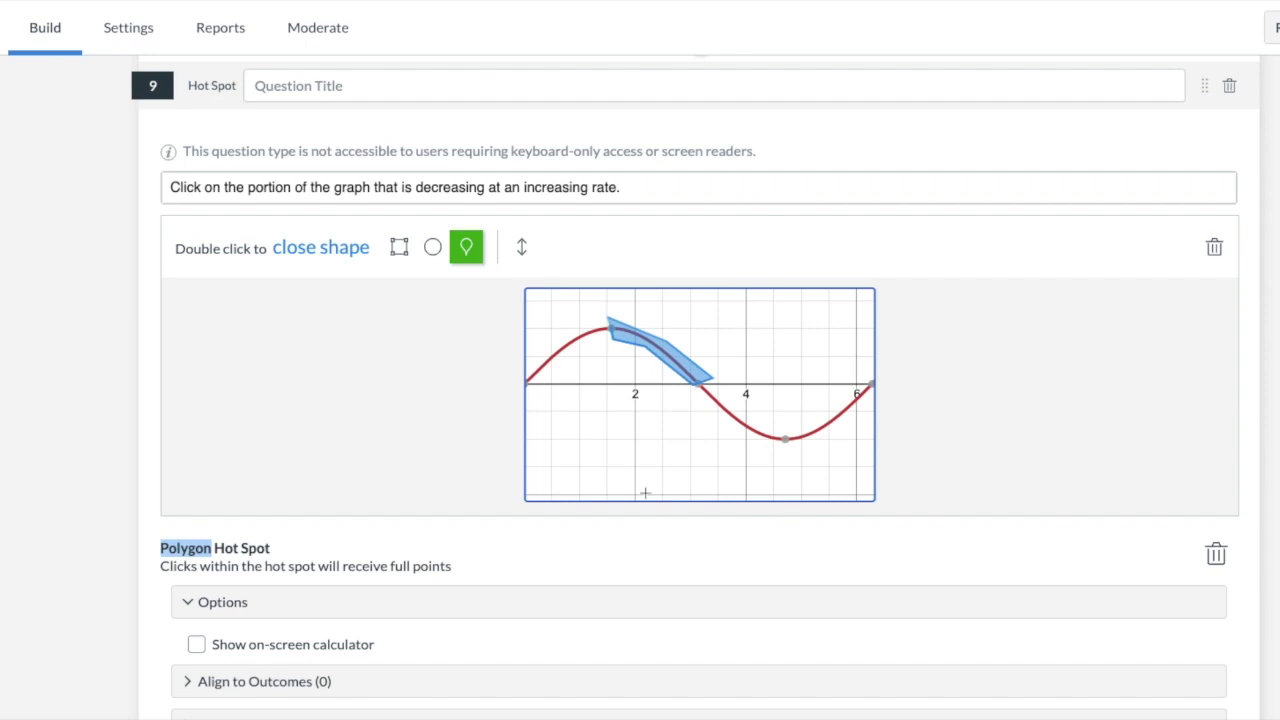
scroll(645, 492, down, 3)
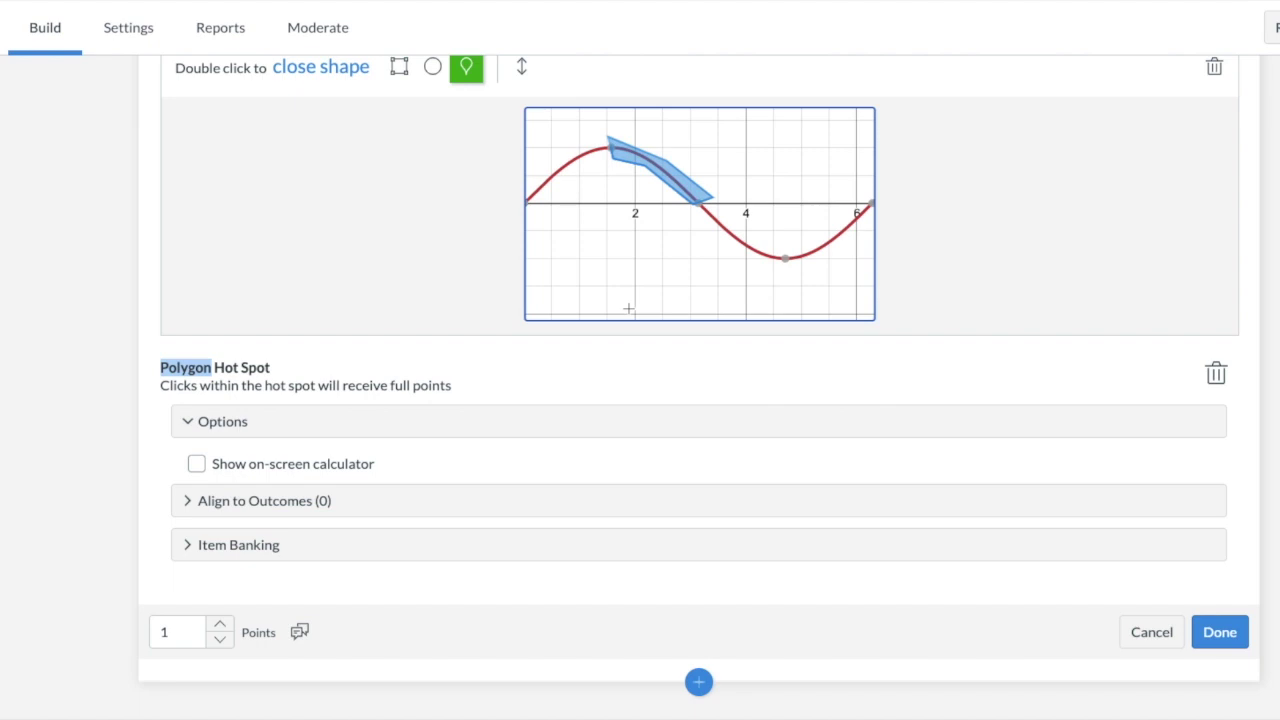
click(1219, 641)
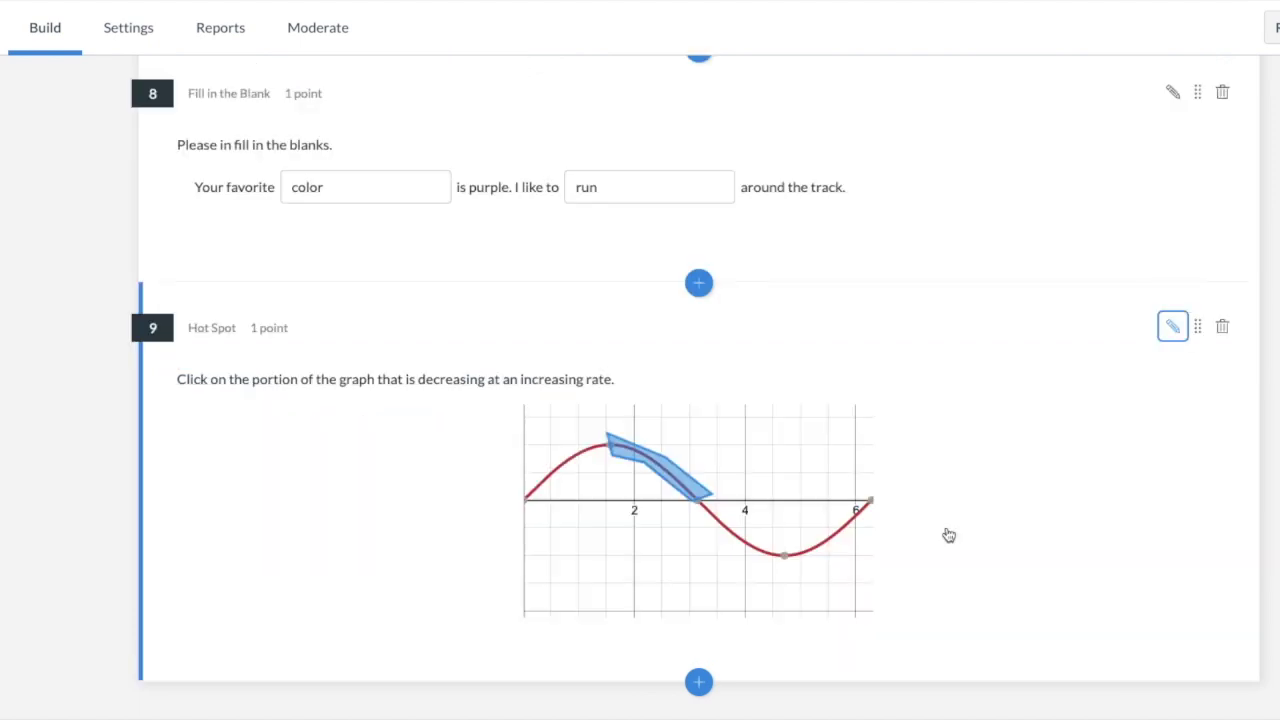
Add a Multiple Answer question at the end of the quiz with the stem "Click on all the fruits."
click(700, 683)
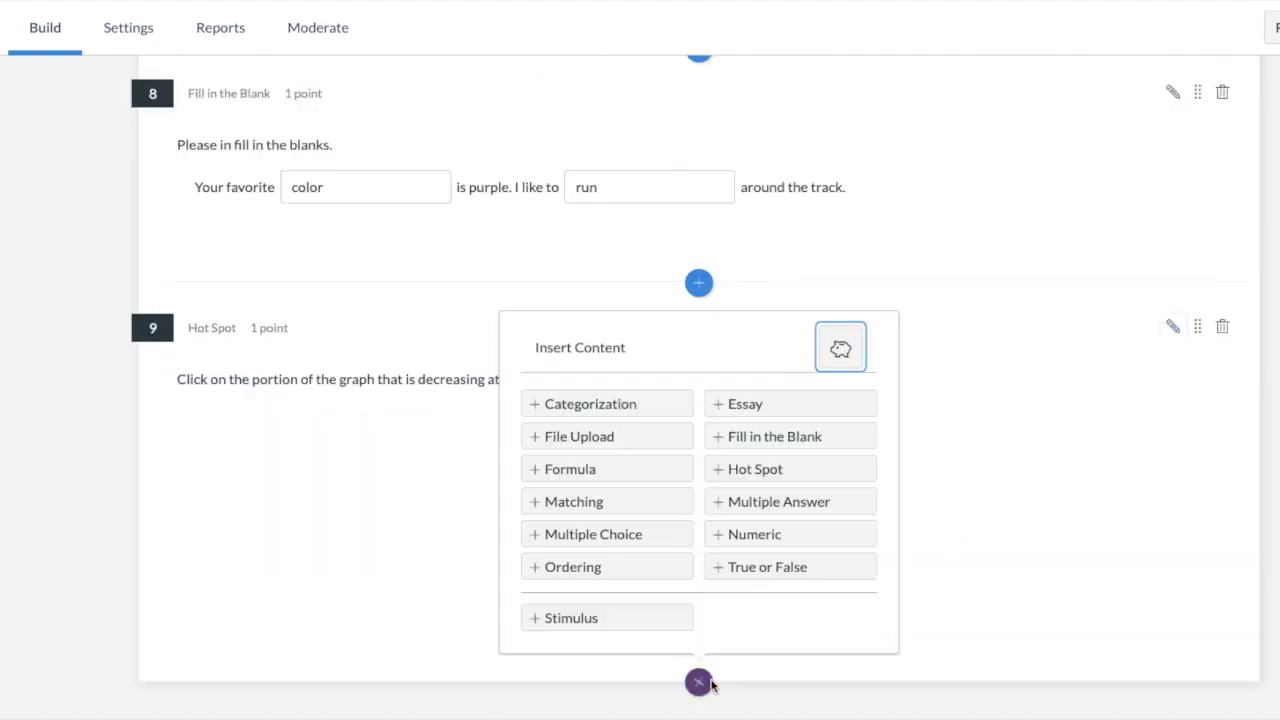
click(805, 506)
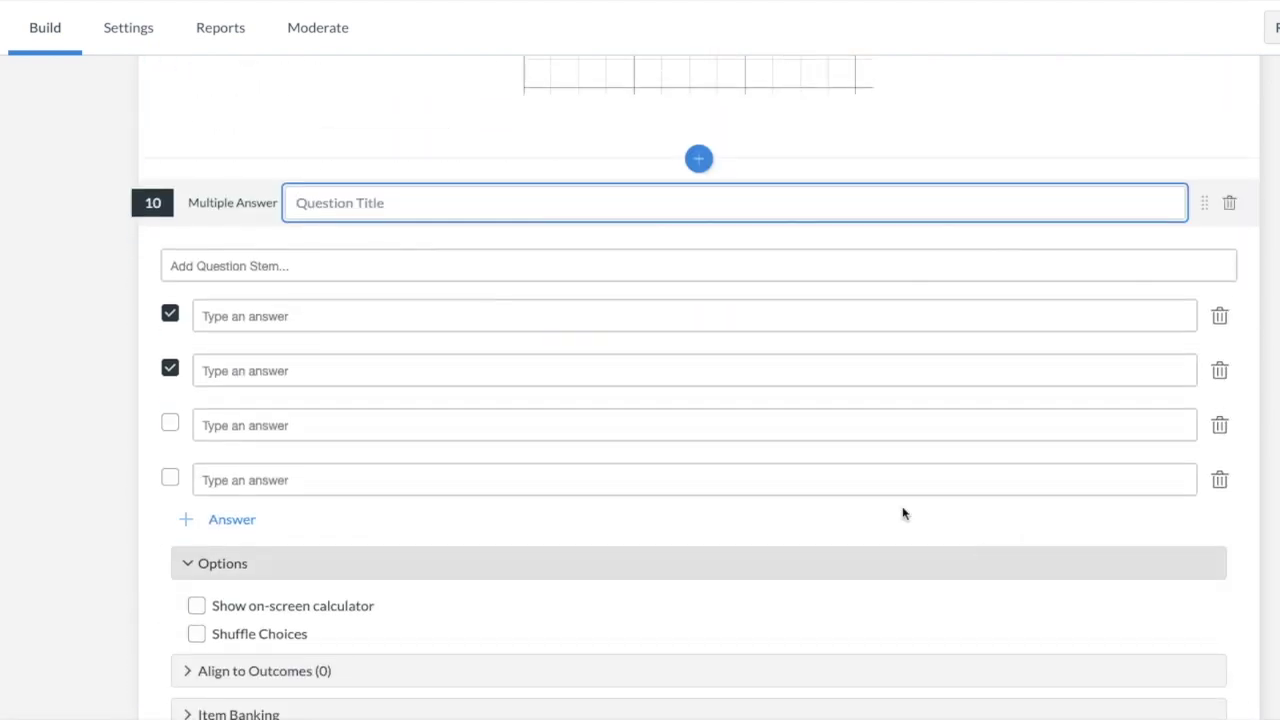
click(349, 265)
text(Click )
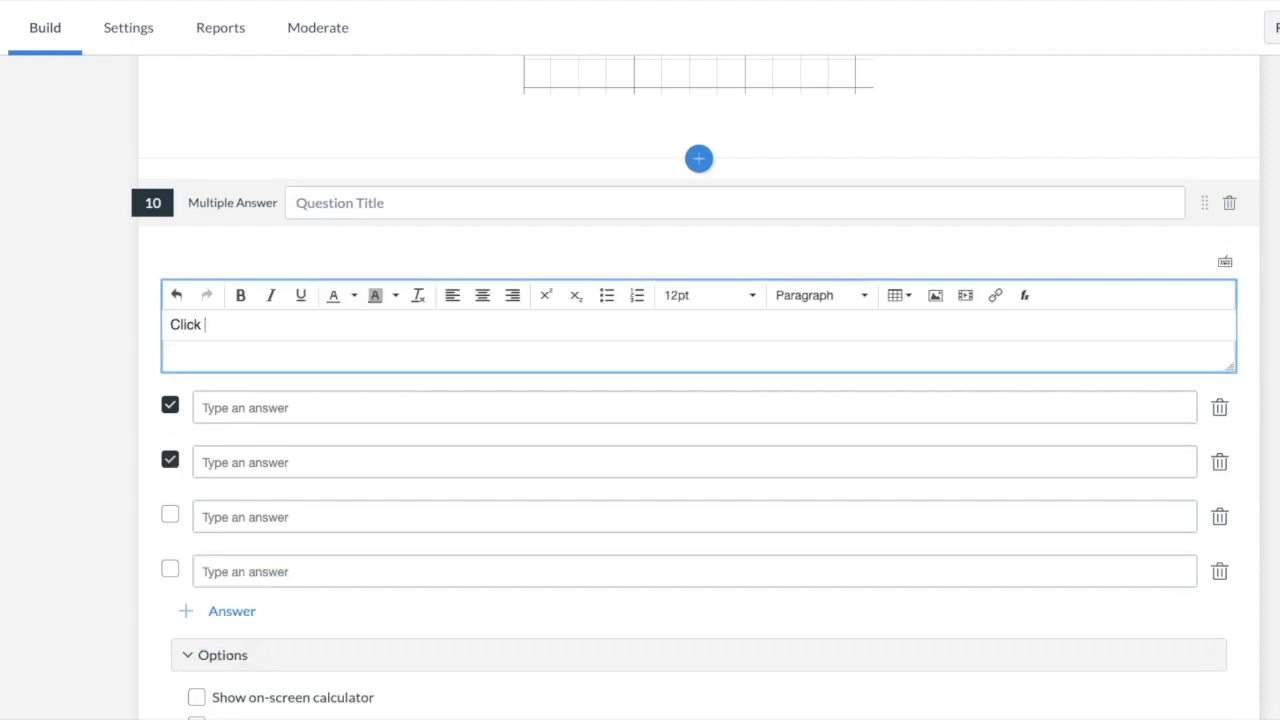
text(on all the fruits.)
Enter "Strawberry" and "Peach" as the two correct answers of the fruit question
click(277, 401)
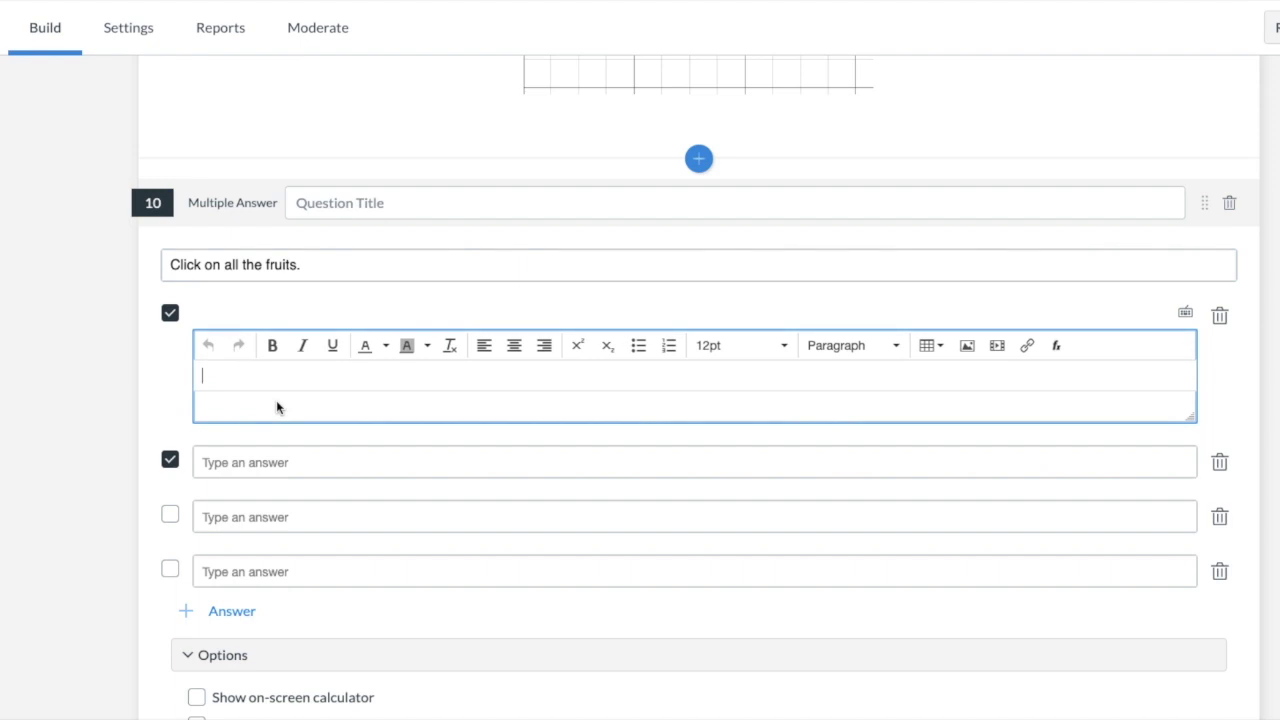
text(Strawberry)
click(243, 462)
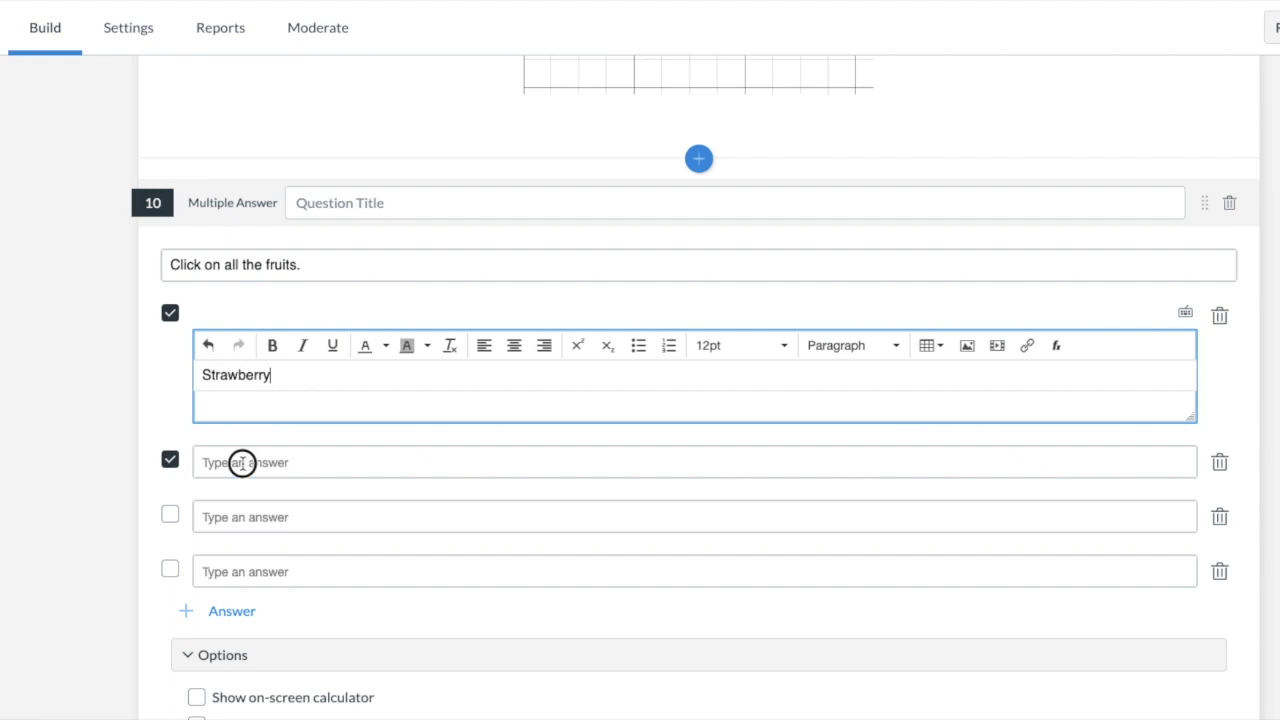
text(Peach)
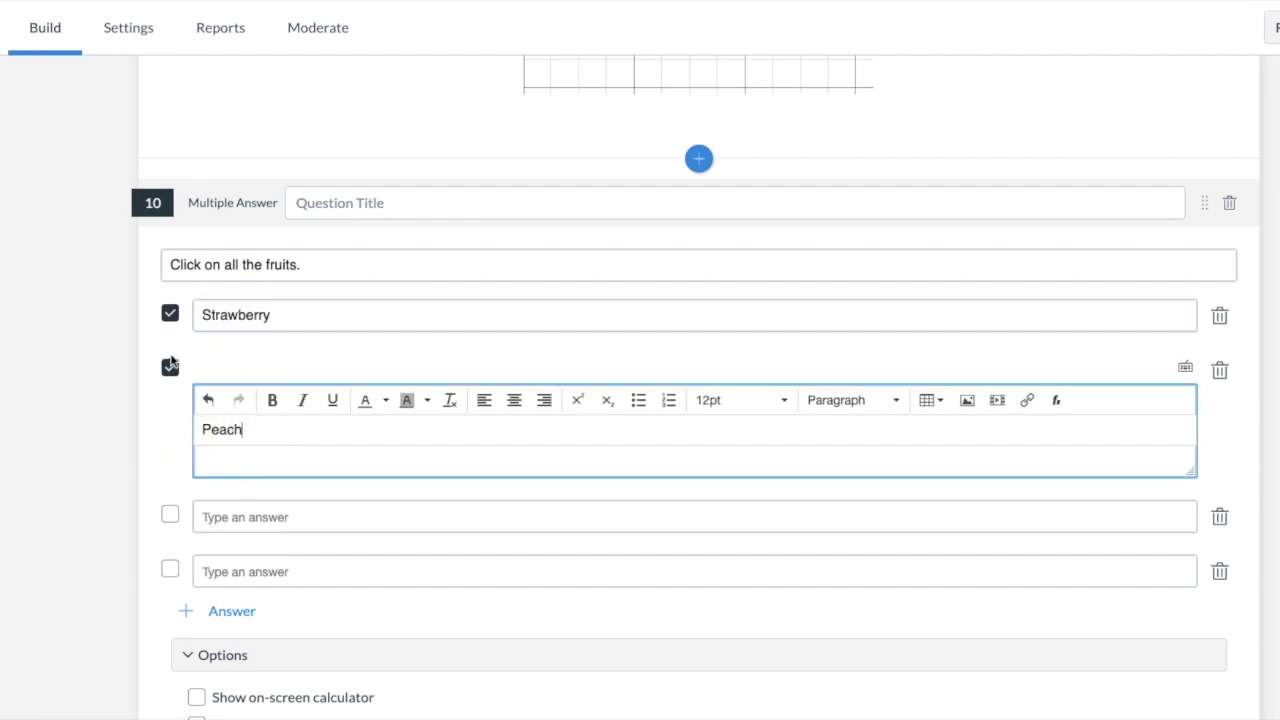
Enter "Steak" and "Chair" as incorrect answers, and add a fifth answer "Keyboard", also incorrect
click(280, 516)
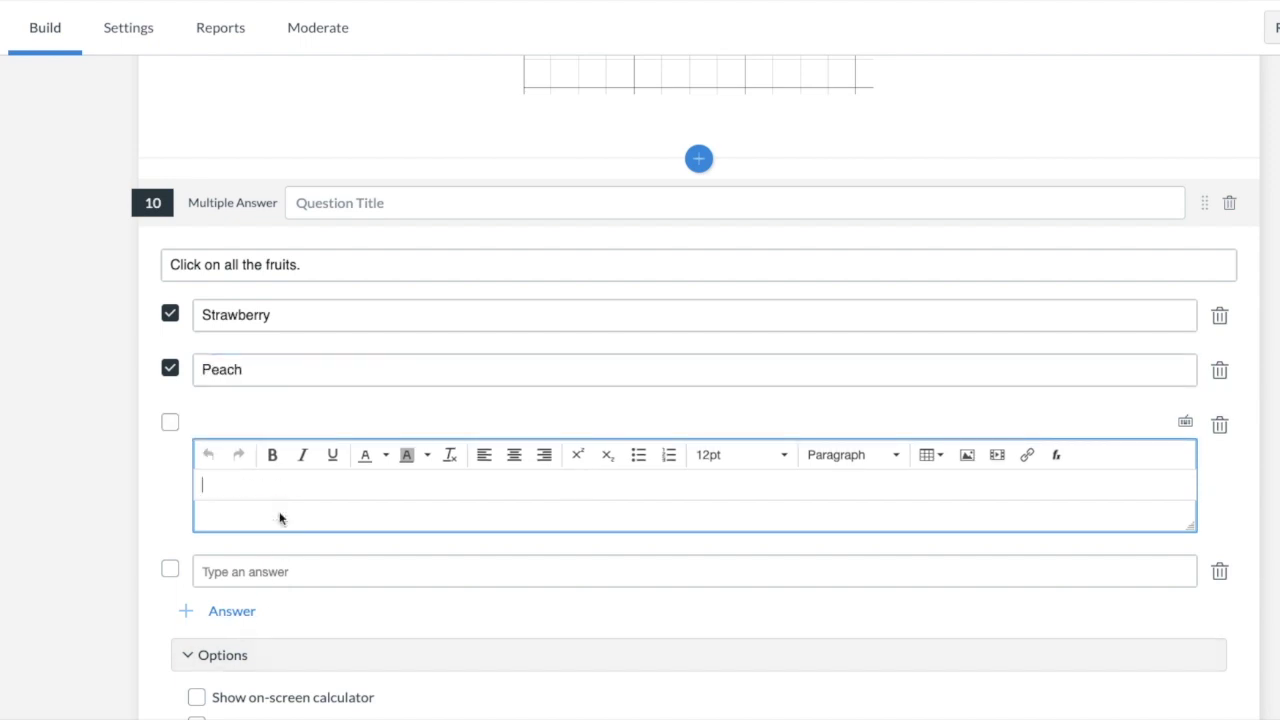
text(Steak)
scroll(314, 546, down, 1)
click(296, 515)
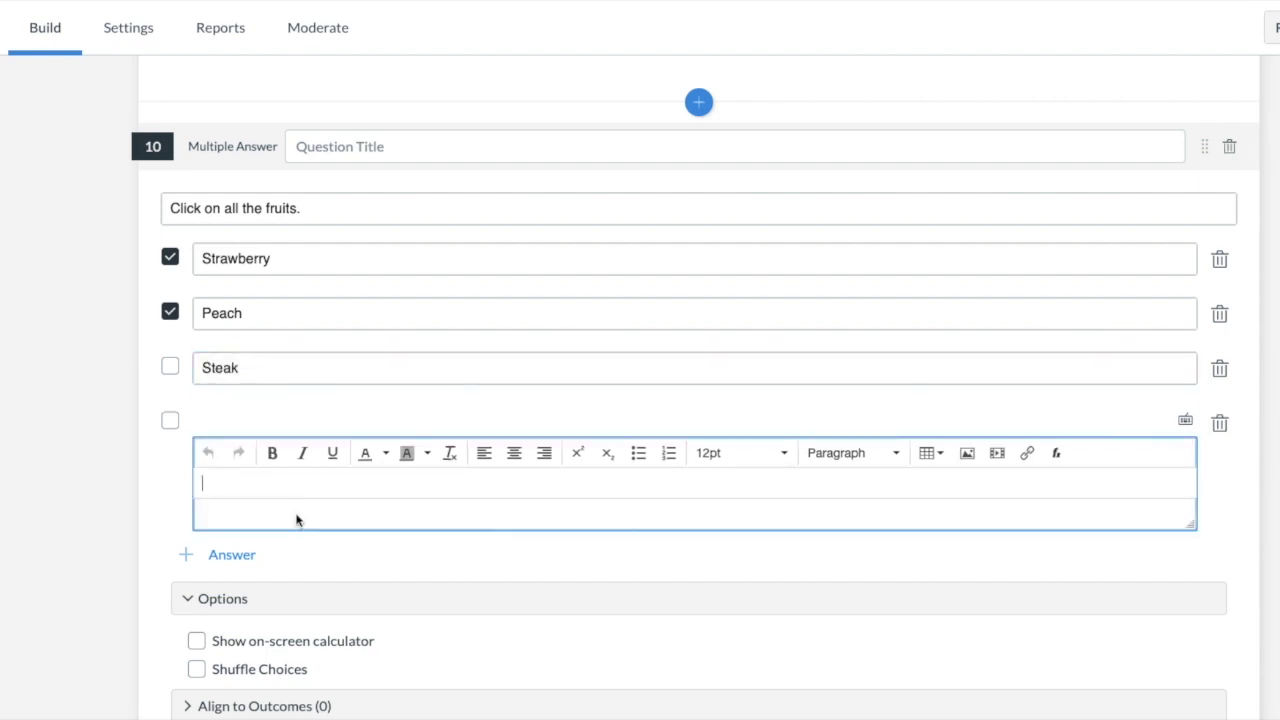
text(Chair)
click(231, 555)
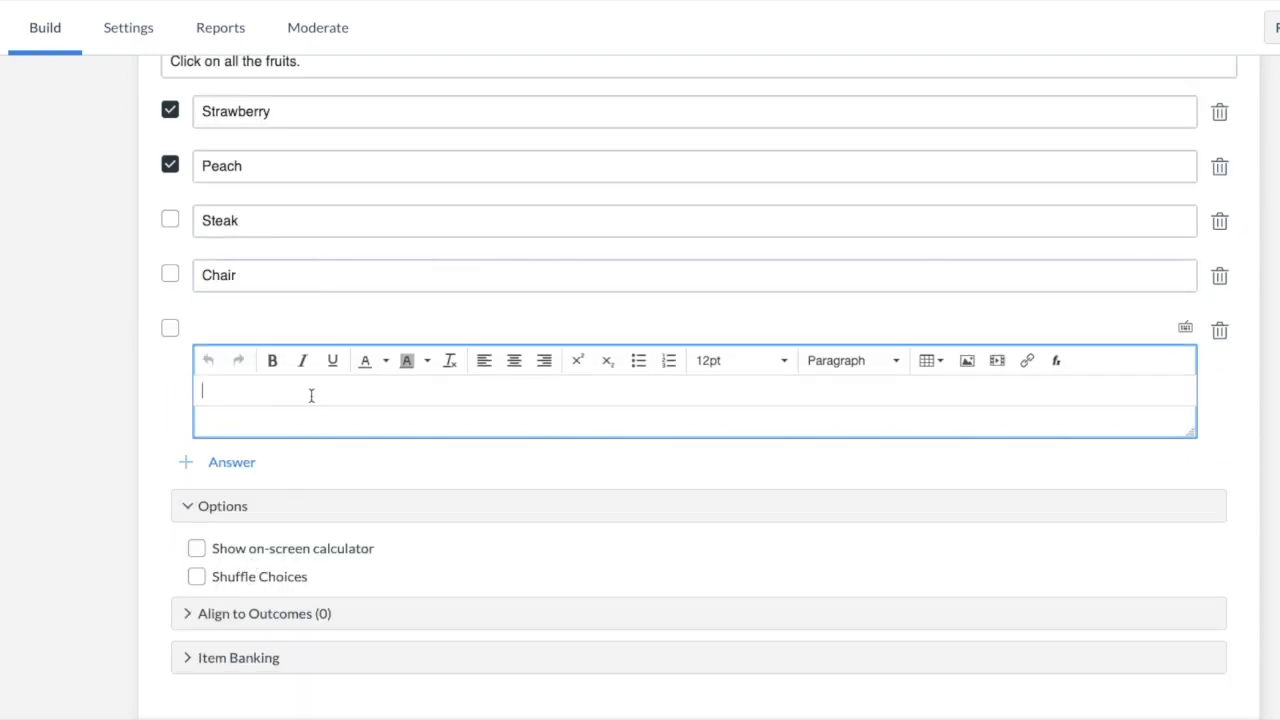
text(Keyboard)
click(375, 453)
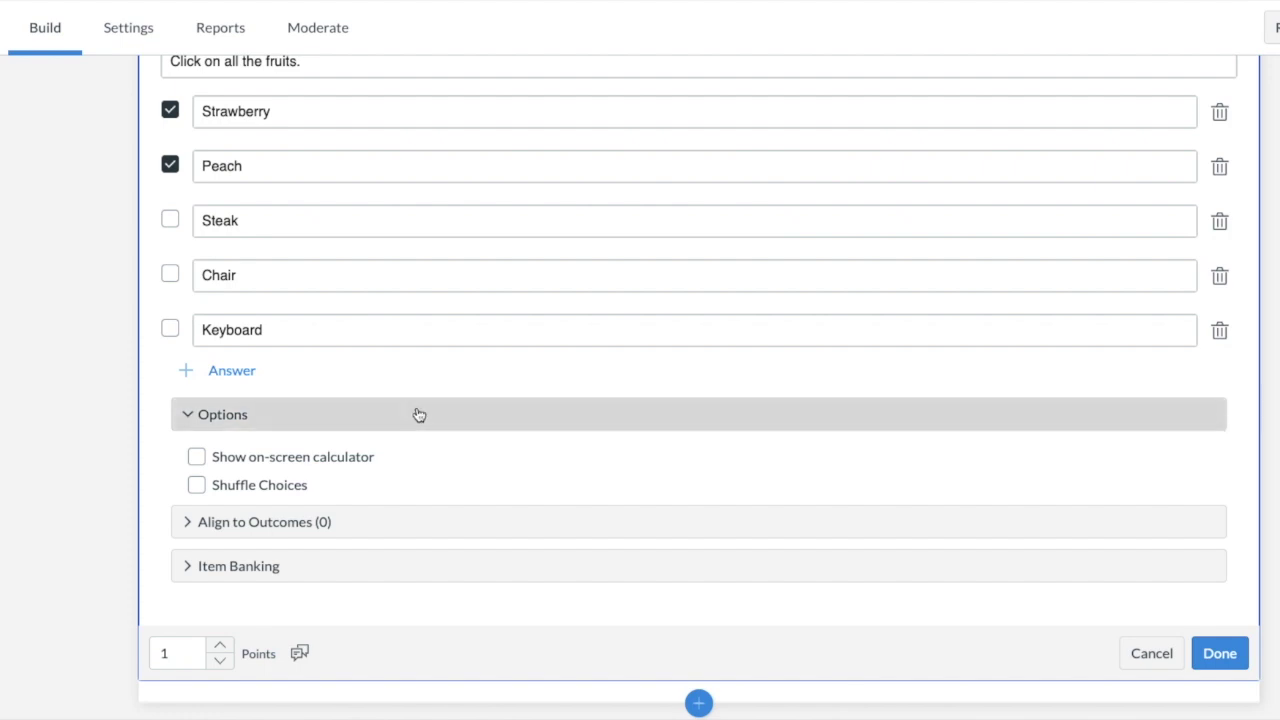
Turn on Shuffle Choices for the fruit question and save it
click(197, 485)
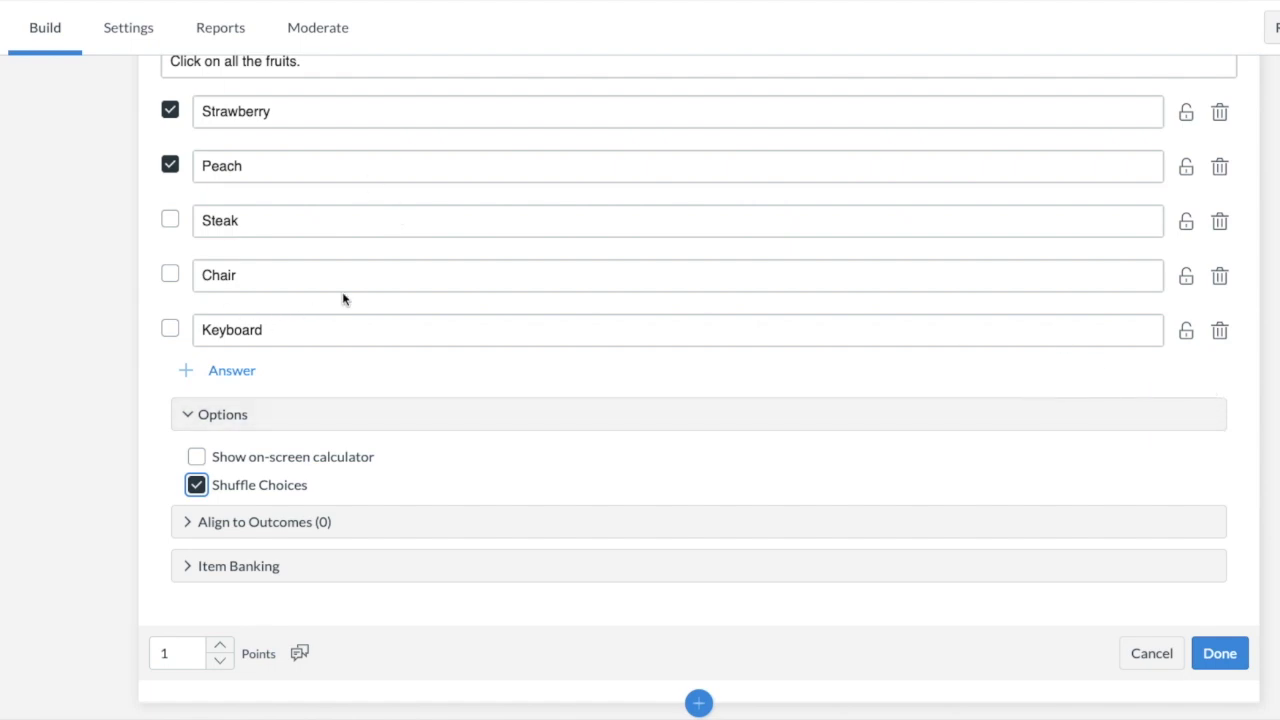
scroll(343, 299, up, 1)
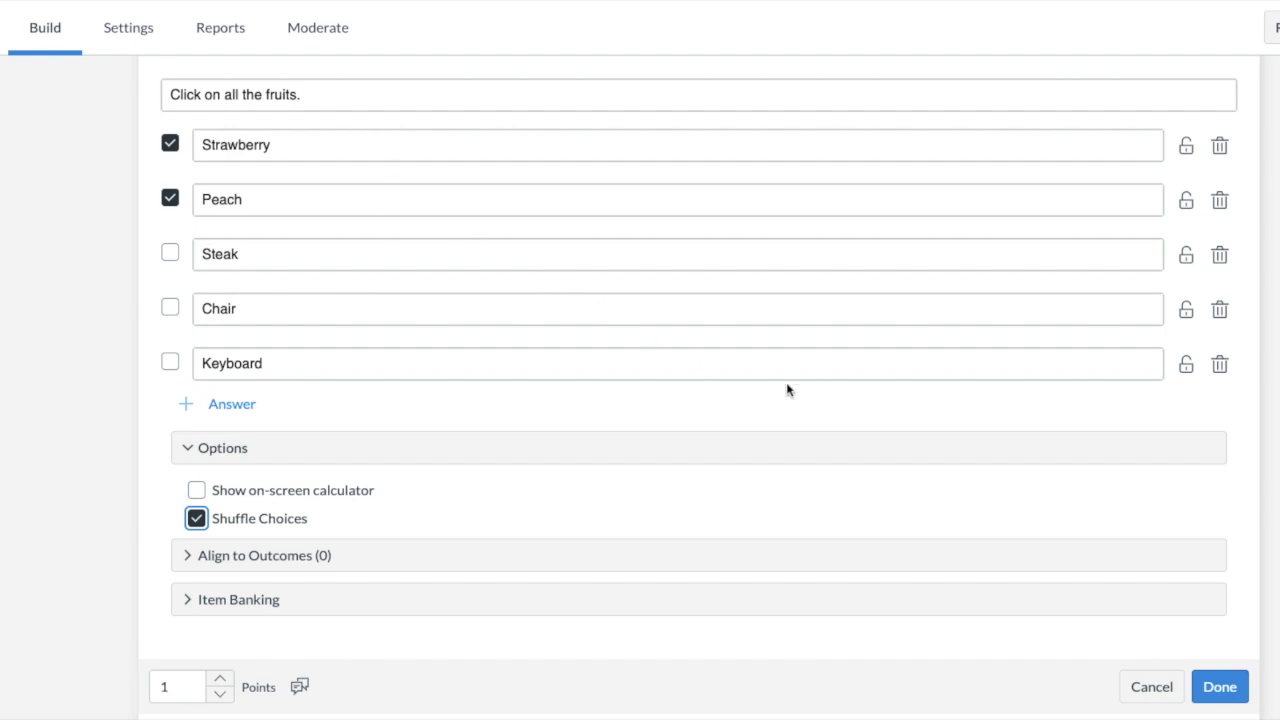
click(1219, 689)
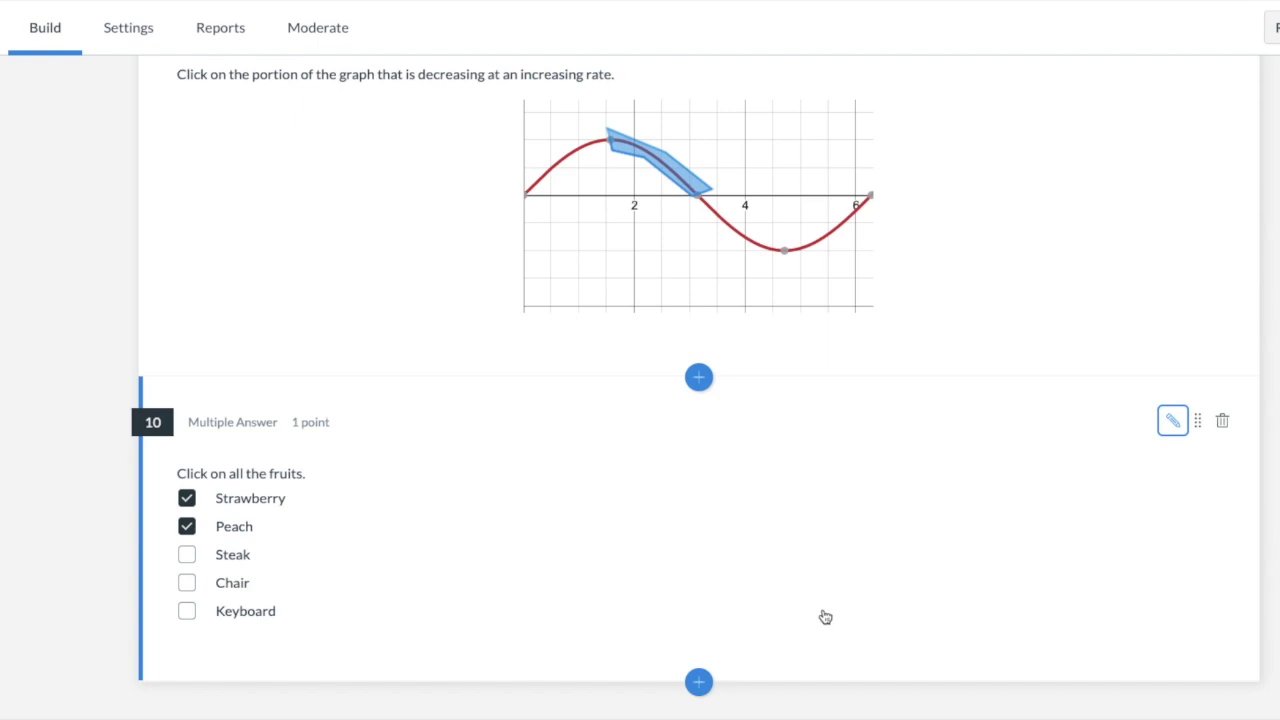
Add a Numeric question at the end of the quiz with the stem "What is 5+7?"
click(698, 683)
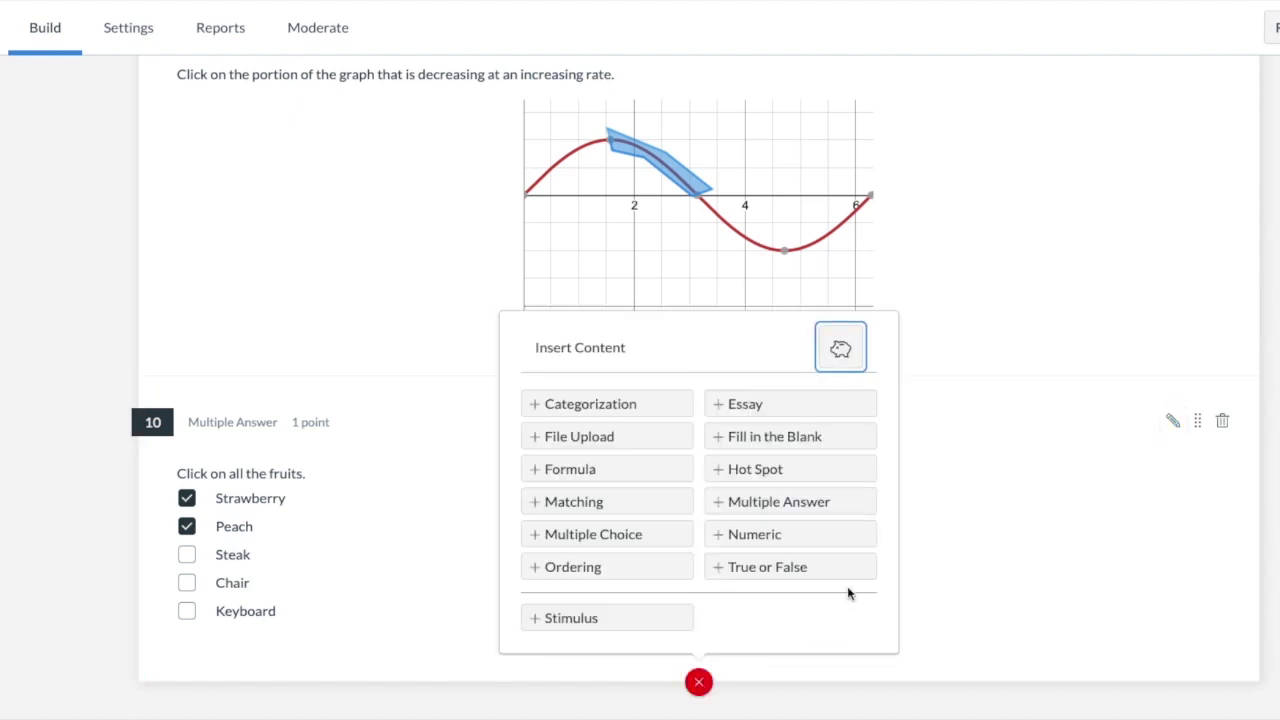
click(745, 536)
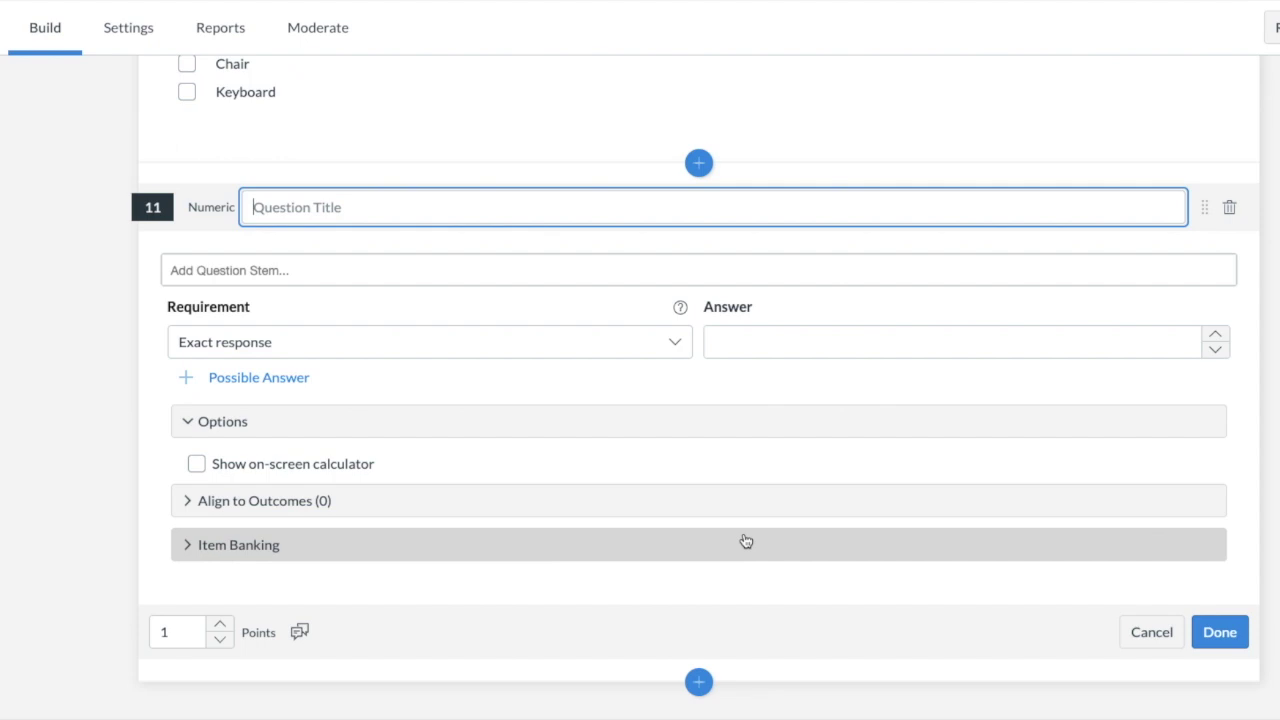
click(460, 272)
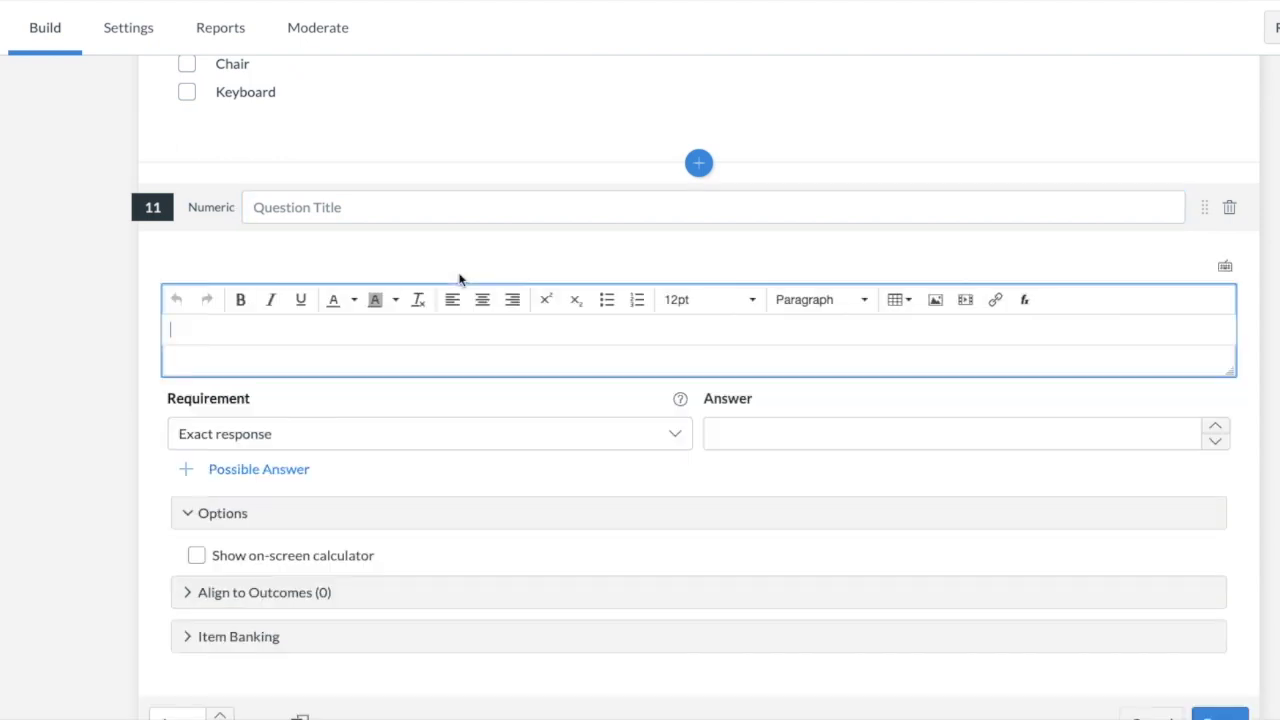
text(What is 5+7)
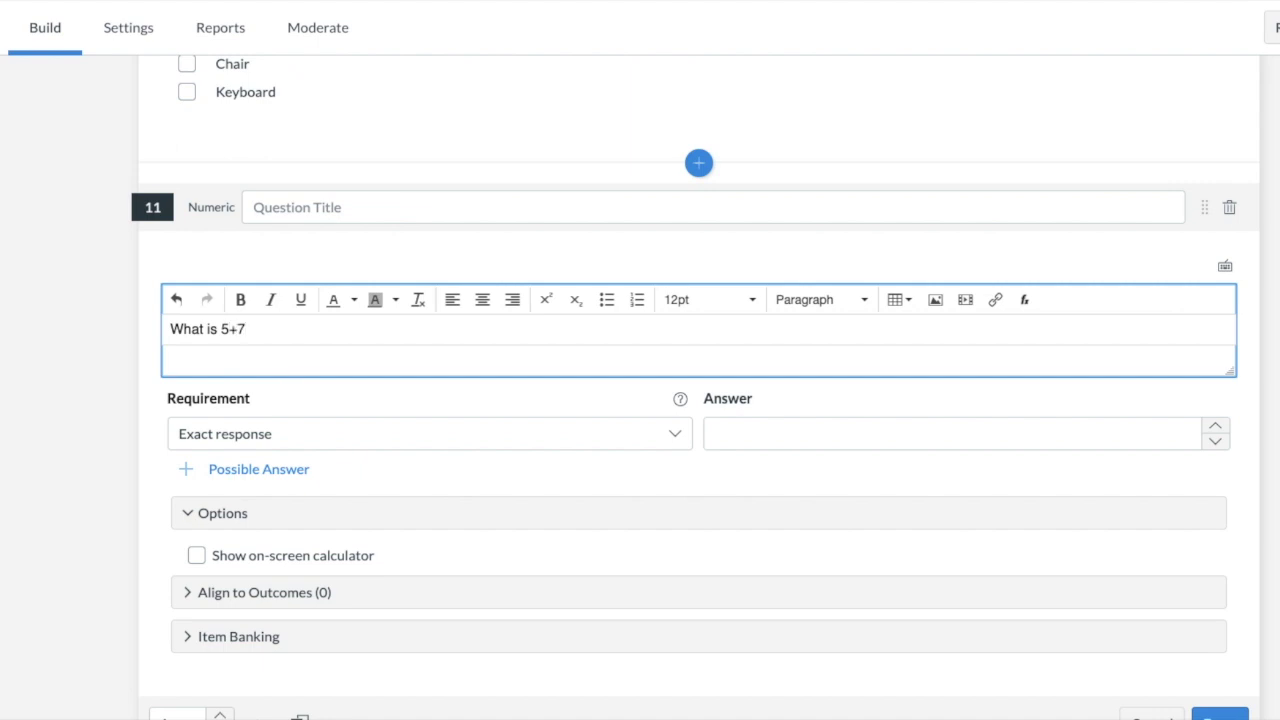
text(?)
Enter 12 as the answer to the numeric question, keep the Exact response requirement, and save the question
click(757, 428)
text(12)
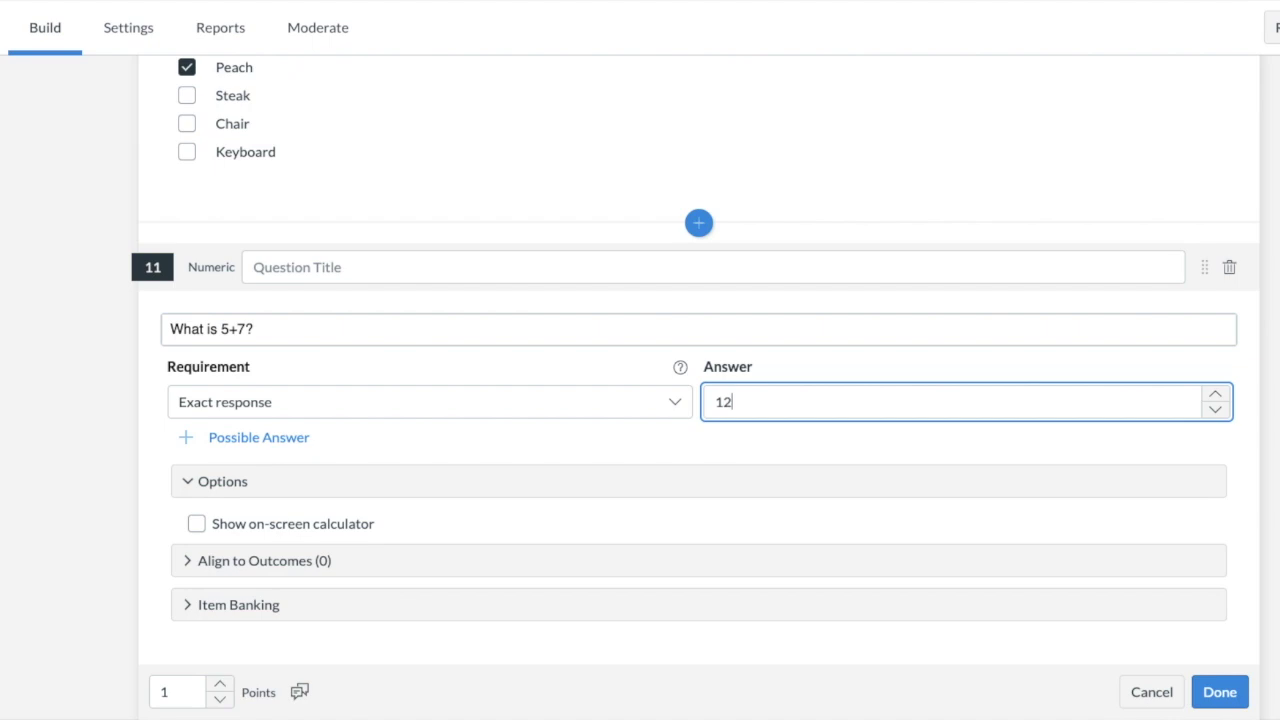
click(675, 403)
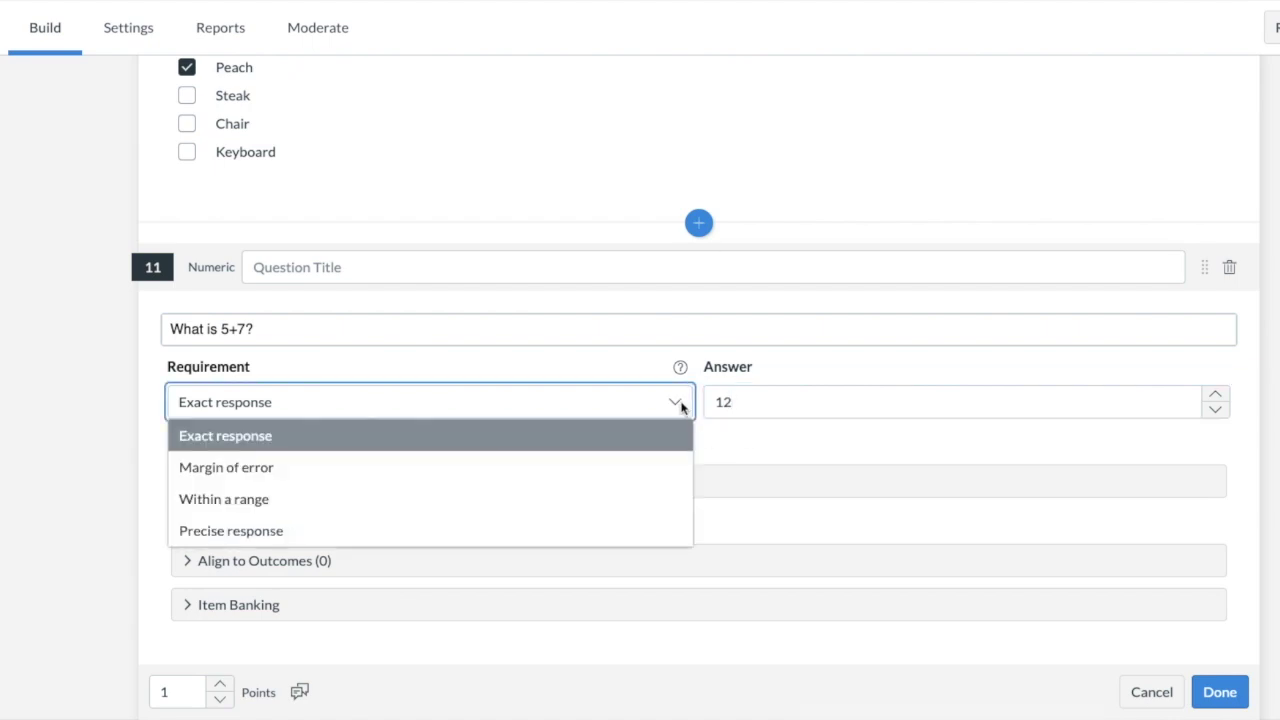
click(741, 404)
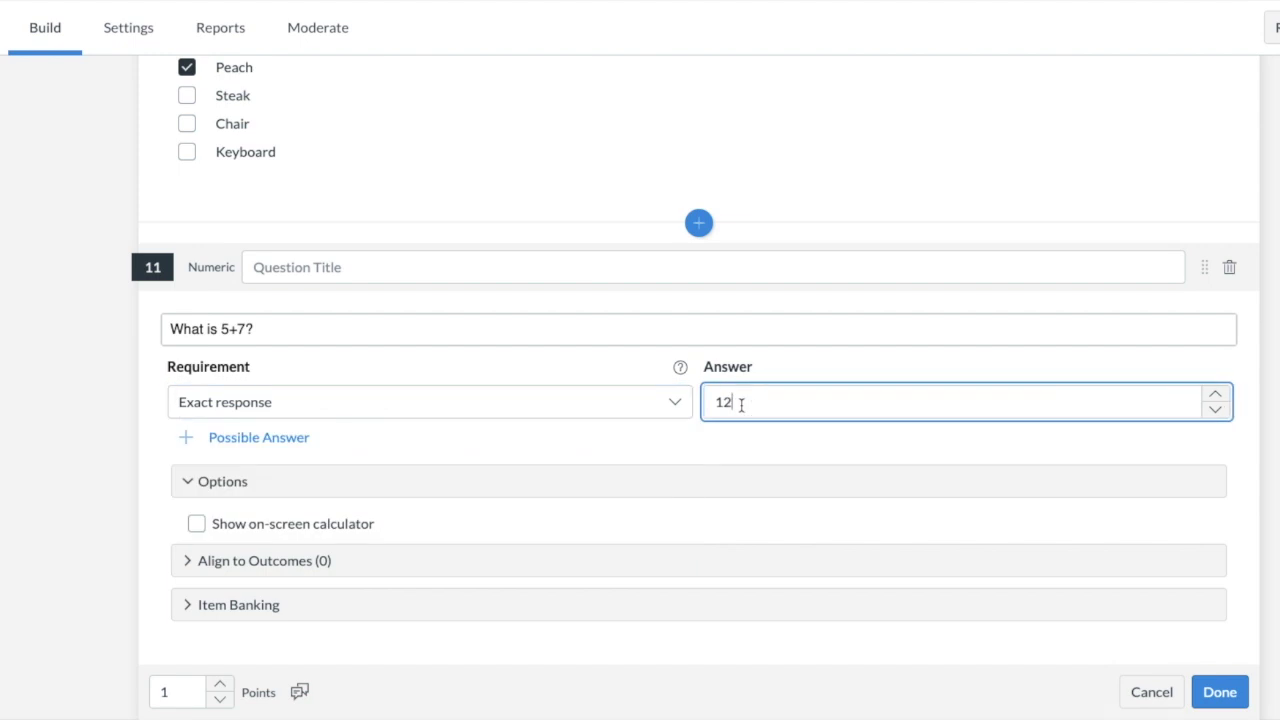
scroll(741, 404, down, 1)
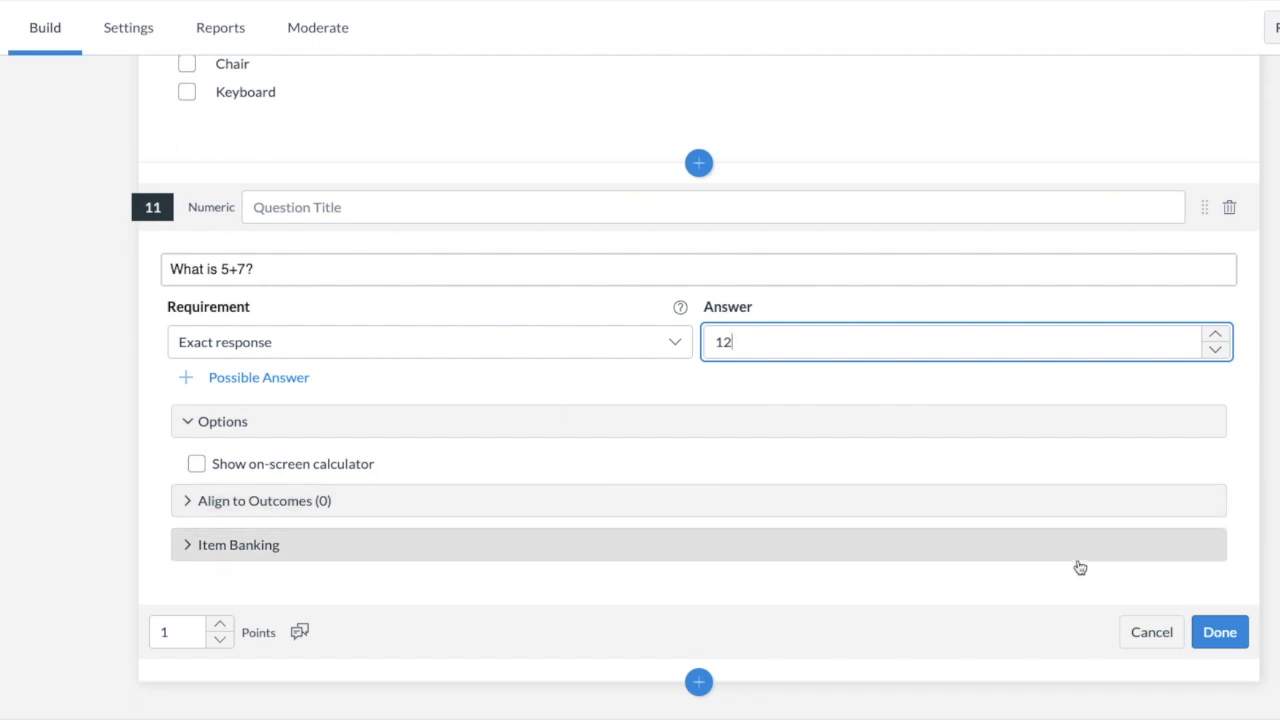
click(1213, 632)
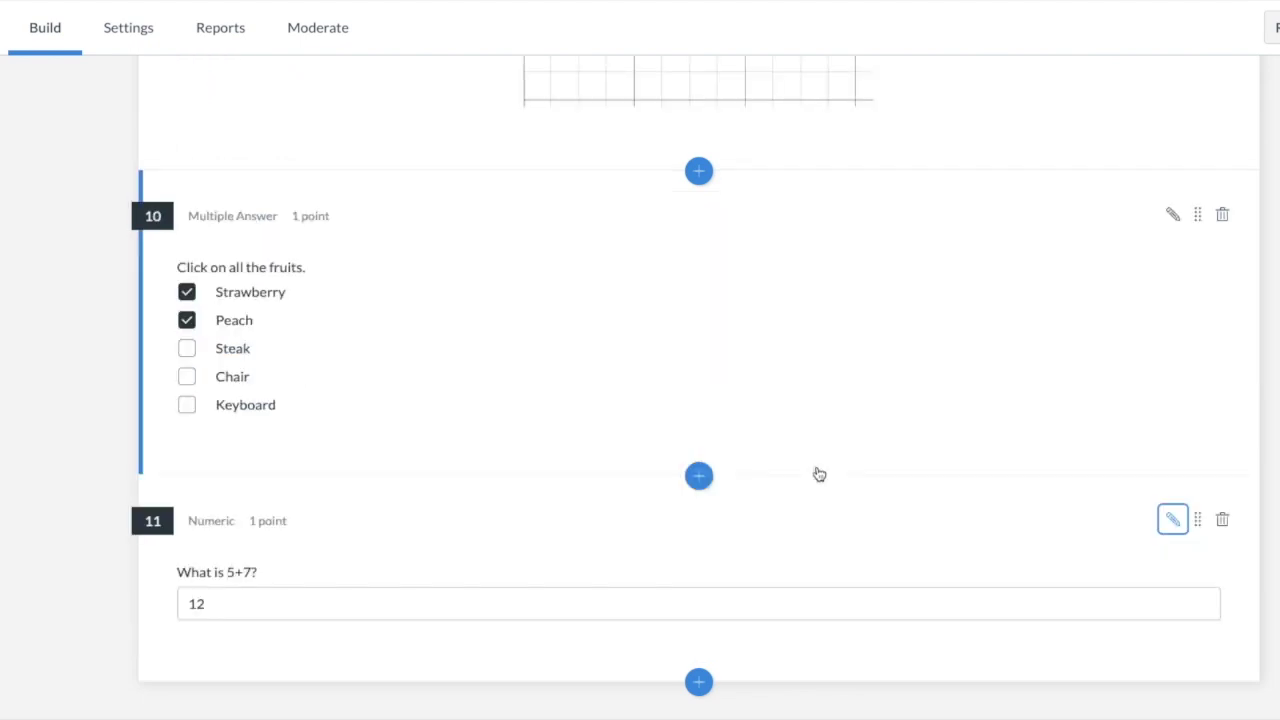
Add a True or False question at the end of the quiz with the stem "This was fun!", keep True as the answer, and save it
click(698, 682)
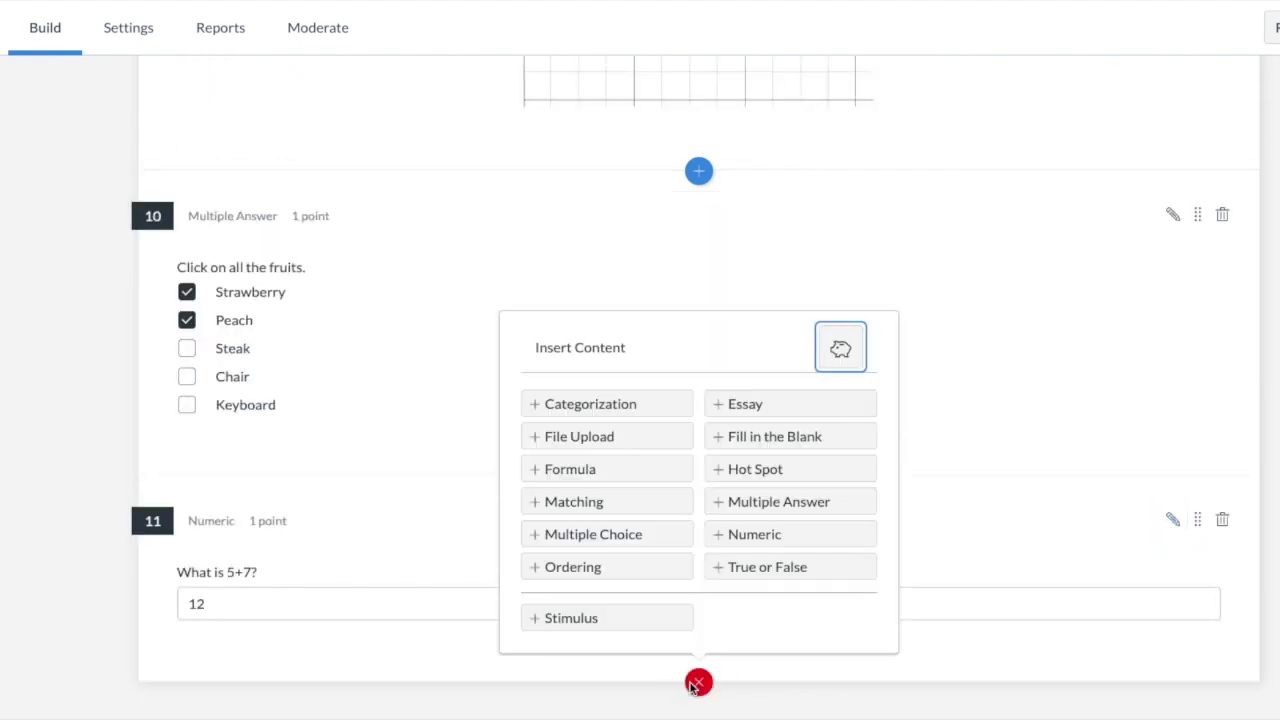
click(758, 568)
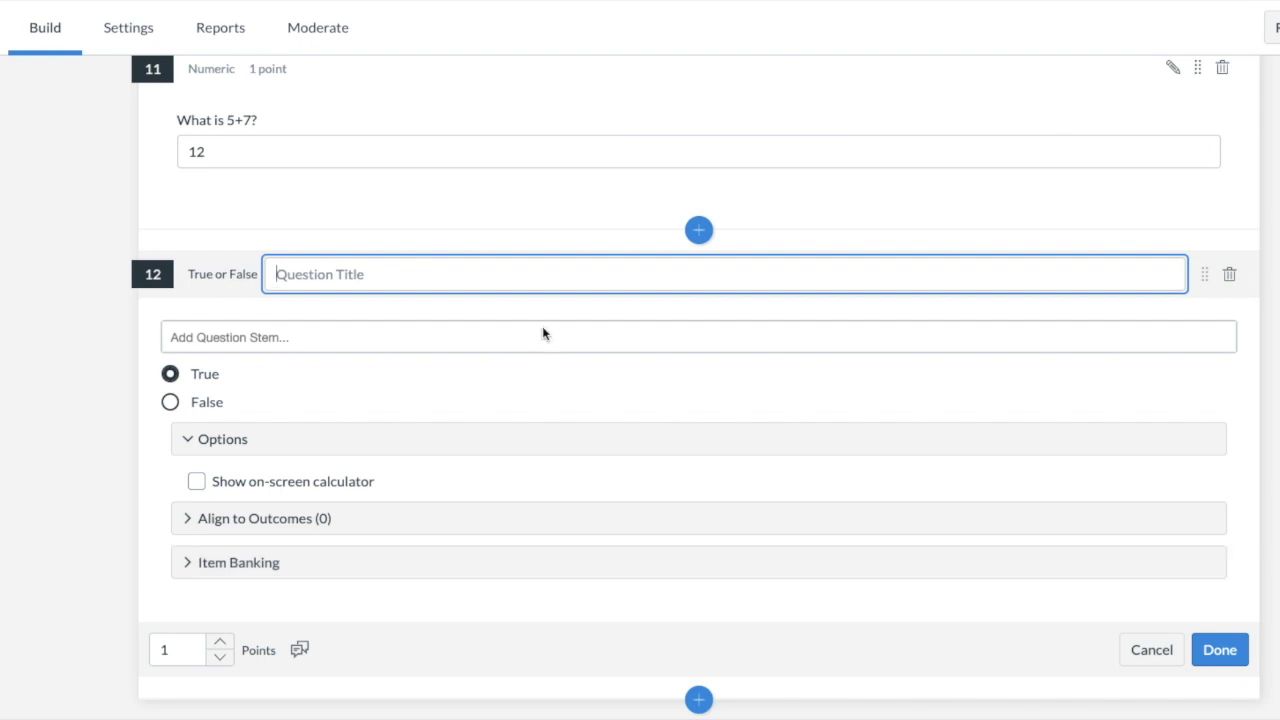
key(Tab)
text(This )
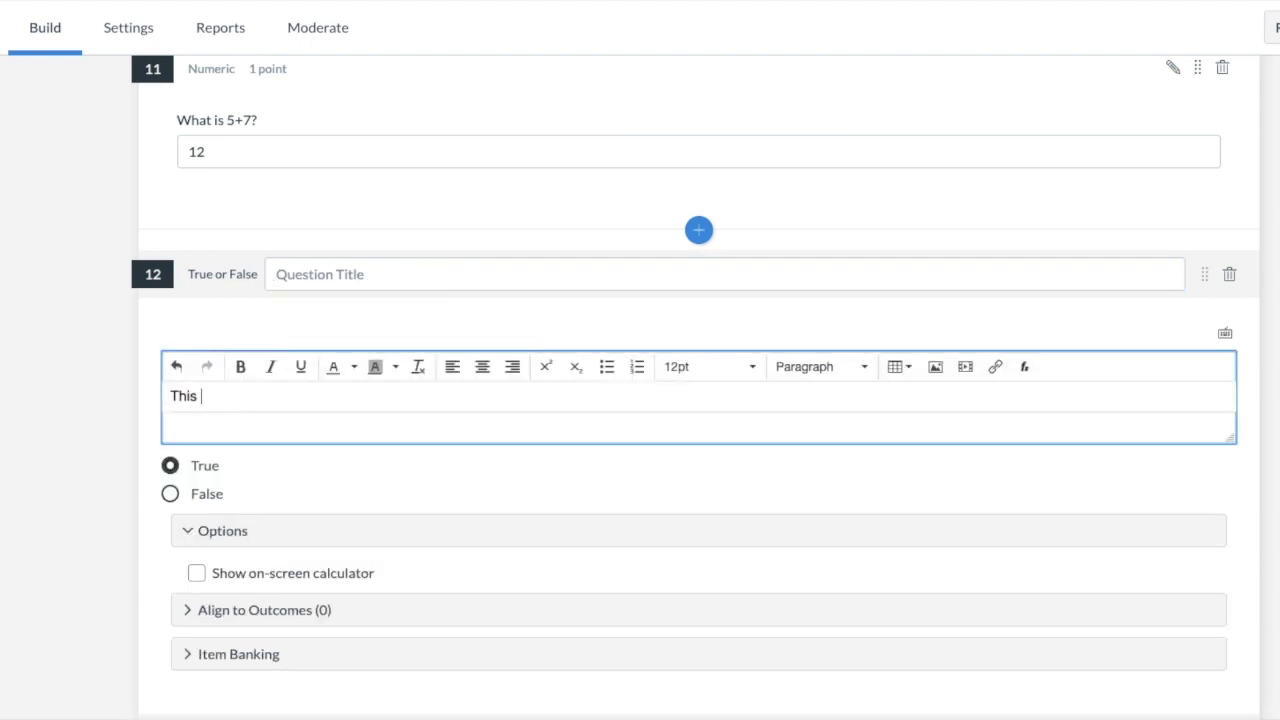
text(was fun!)
scroll(318, 521, down, 1)
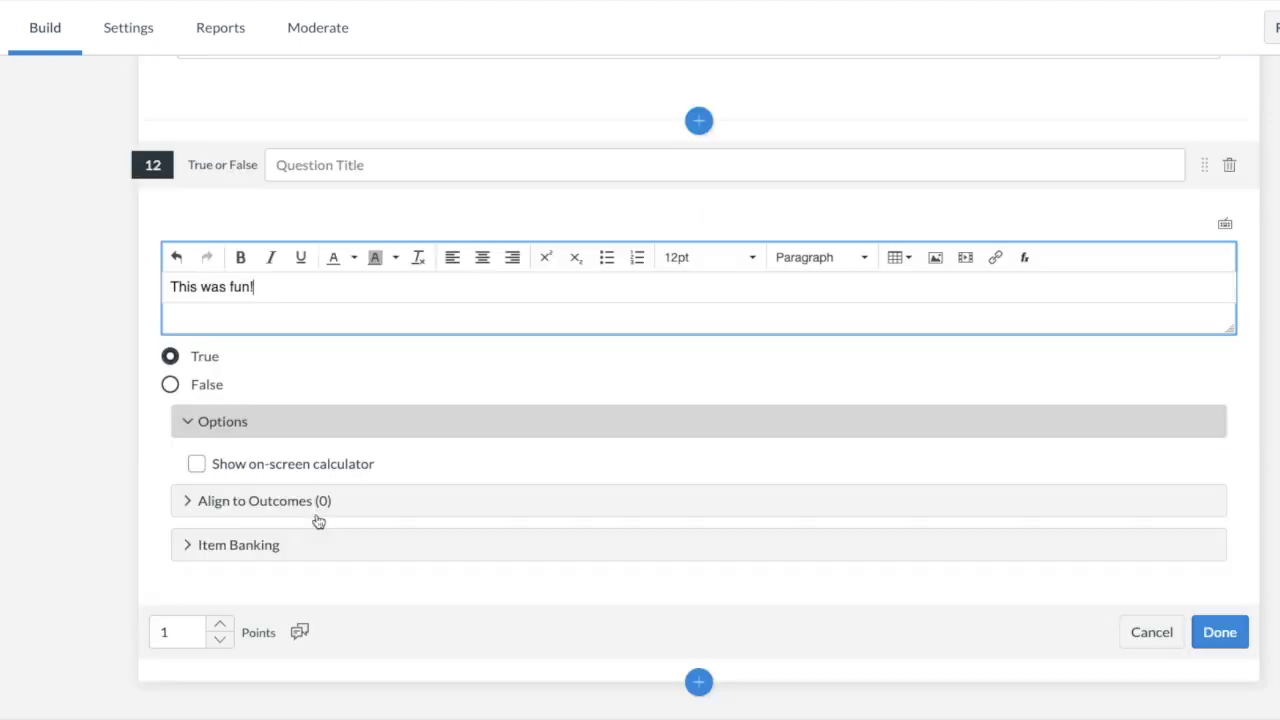
click(1221, 631)
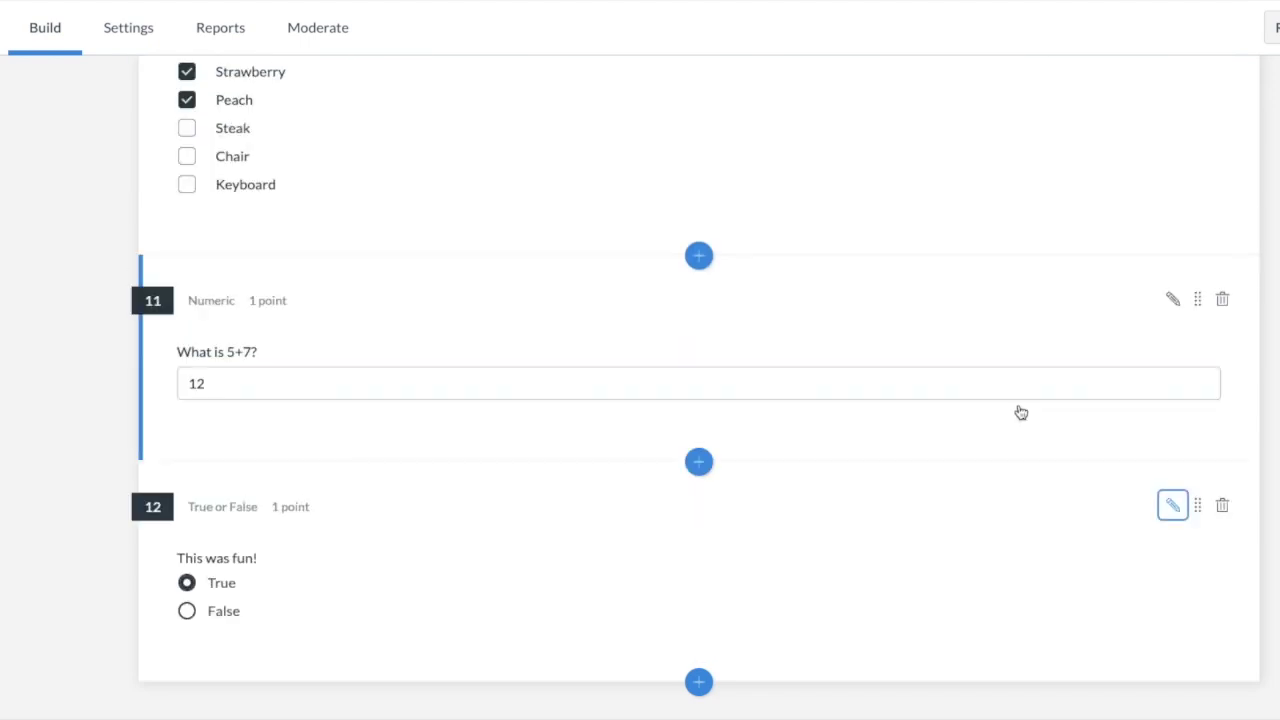
Open the student preview of the Sample Quiz at its first question
scroll(1043, 420, up, 20)
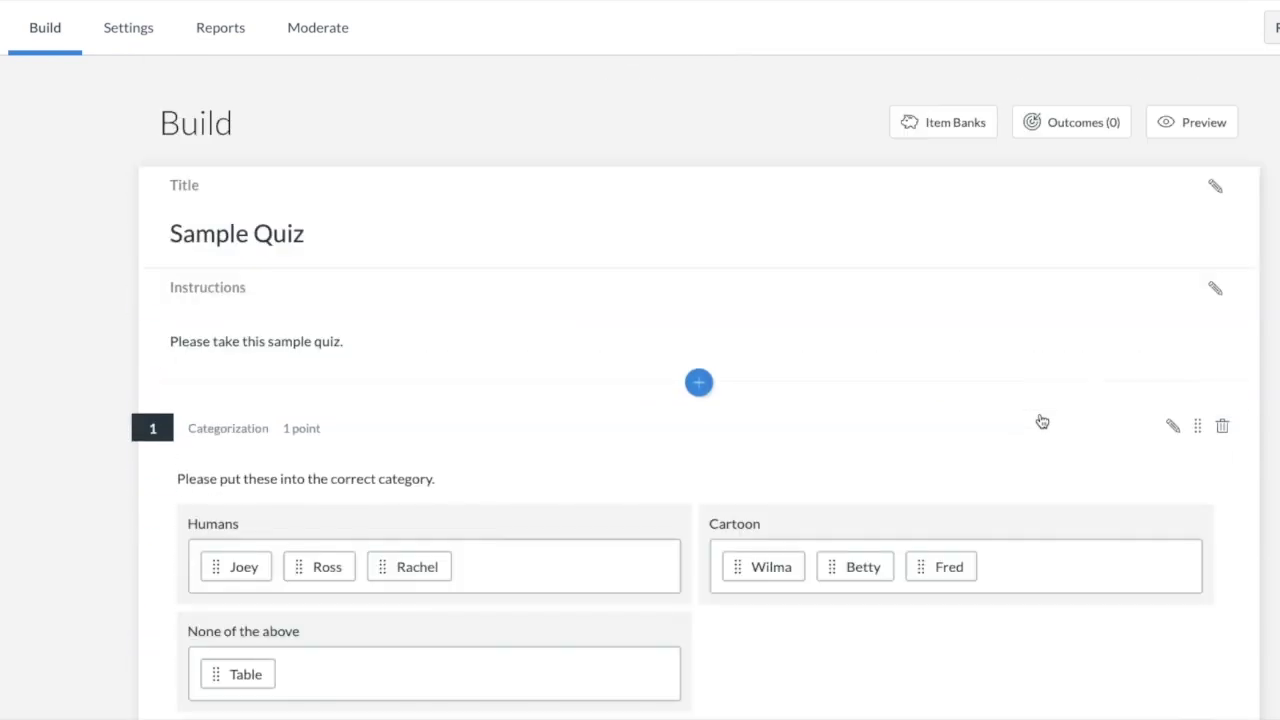
click(1205, 123)
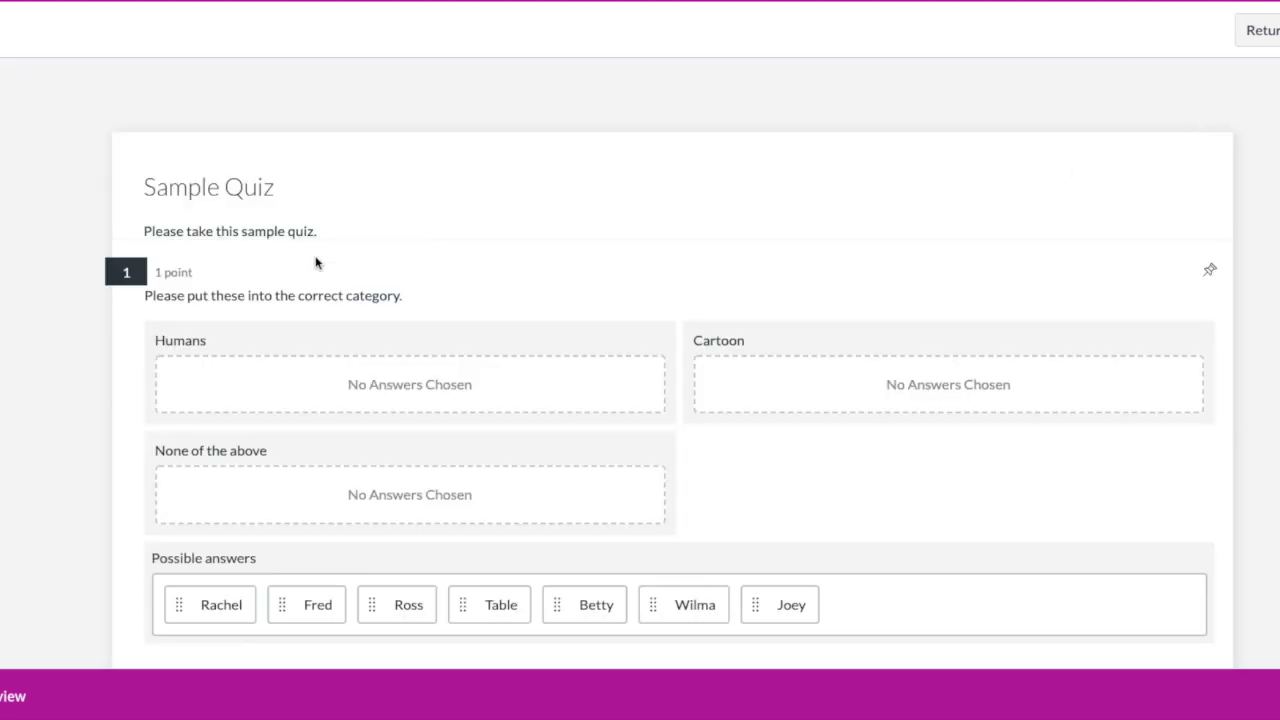
scroll(474, 286, down, 1)
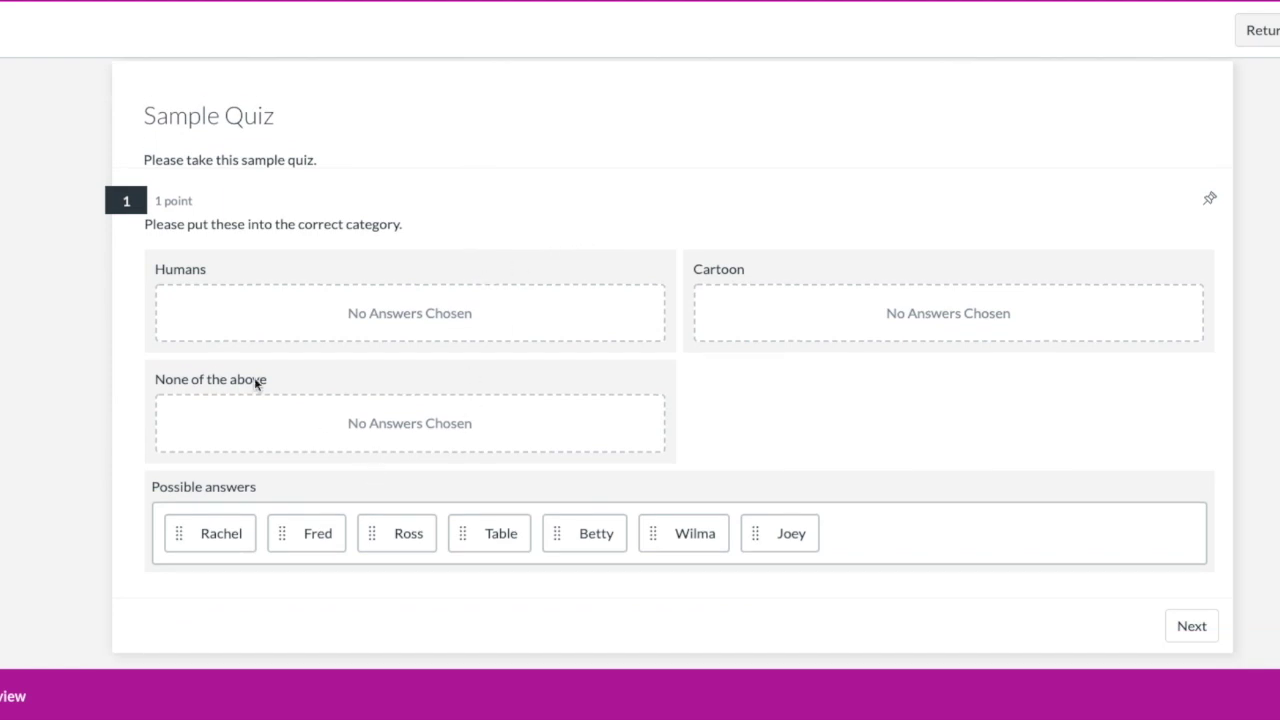
Sort Rachel, Ross and Joey into Humans, Fred, Betty and Wilma into Cartoon, and Table into None of the above, and go to question 2
drag(200, 527, 243, 308)
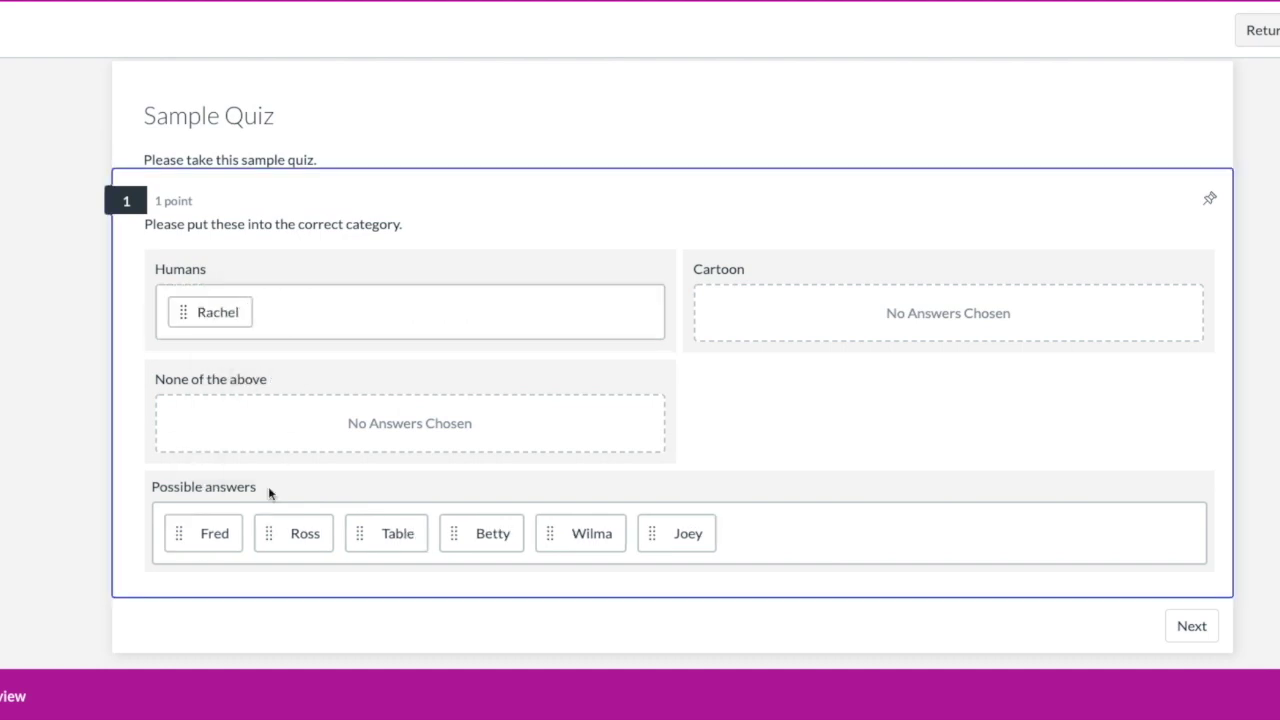
drag(184, 538, 785, 300)
drag(198, 526, 303, 315)
drag(207, 530, 245, 436)
drag(207, 540, 824, 312)
drag(210, 536, 927, 326)
drag(188, 543, 383, 316)
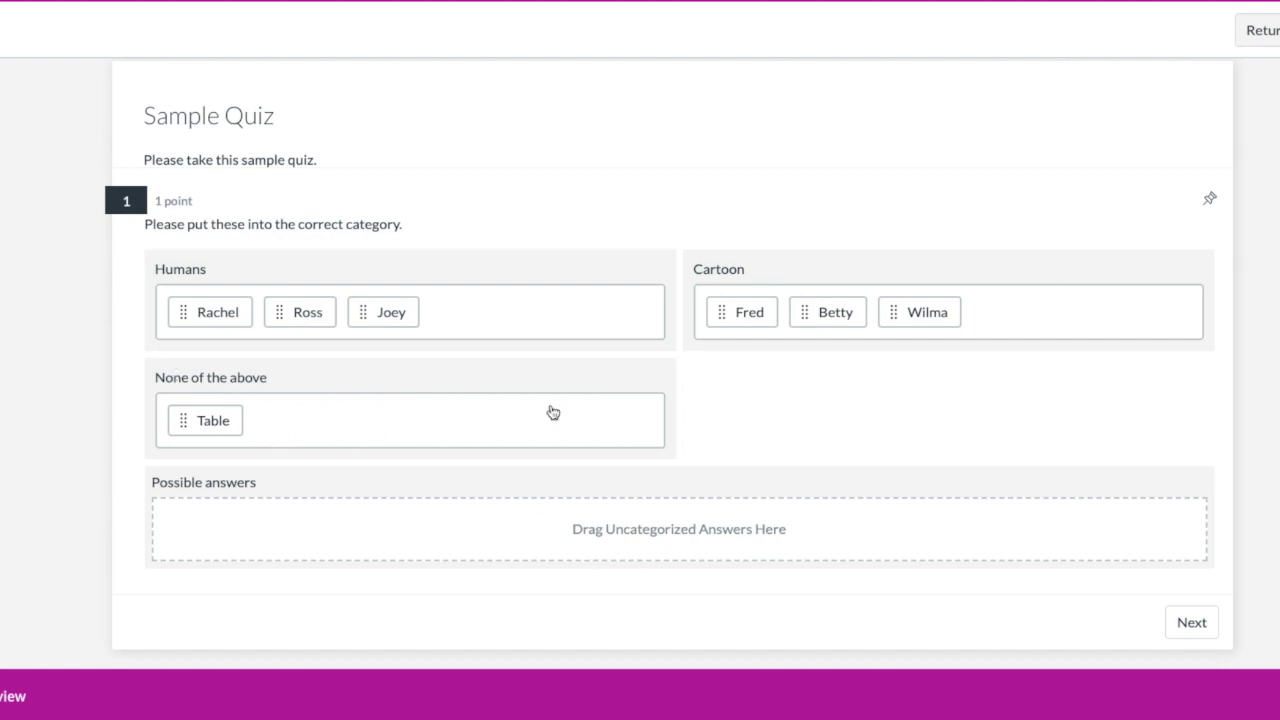
scroll(1092, 598, down, 1)
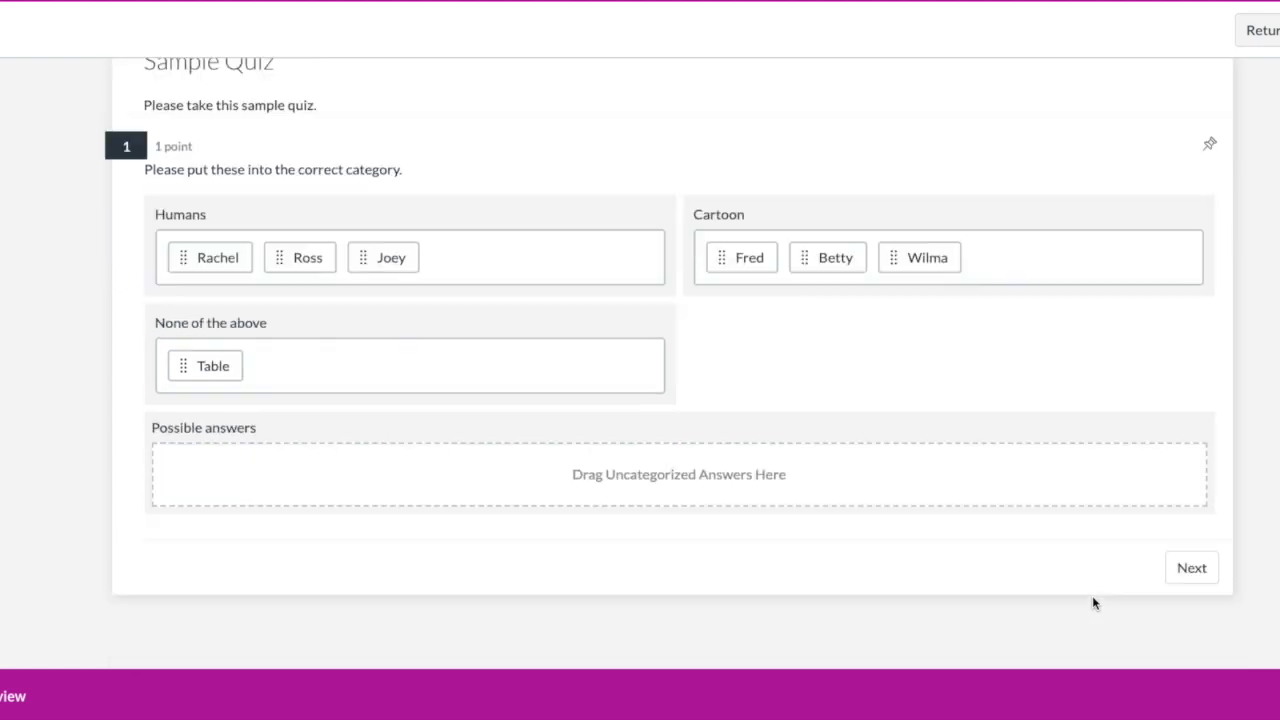
scroll(1093, 598, up, 2)
scroll(1093, 598, down, 2)
scroll(1093, 598, up, 1)
click(1182, 606)
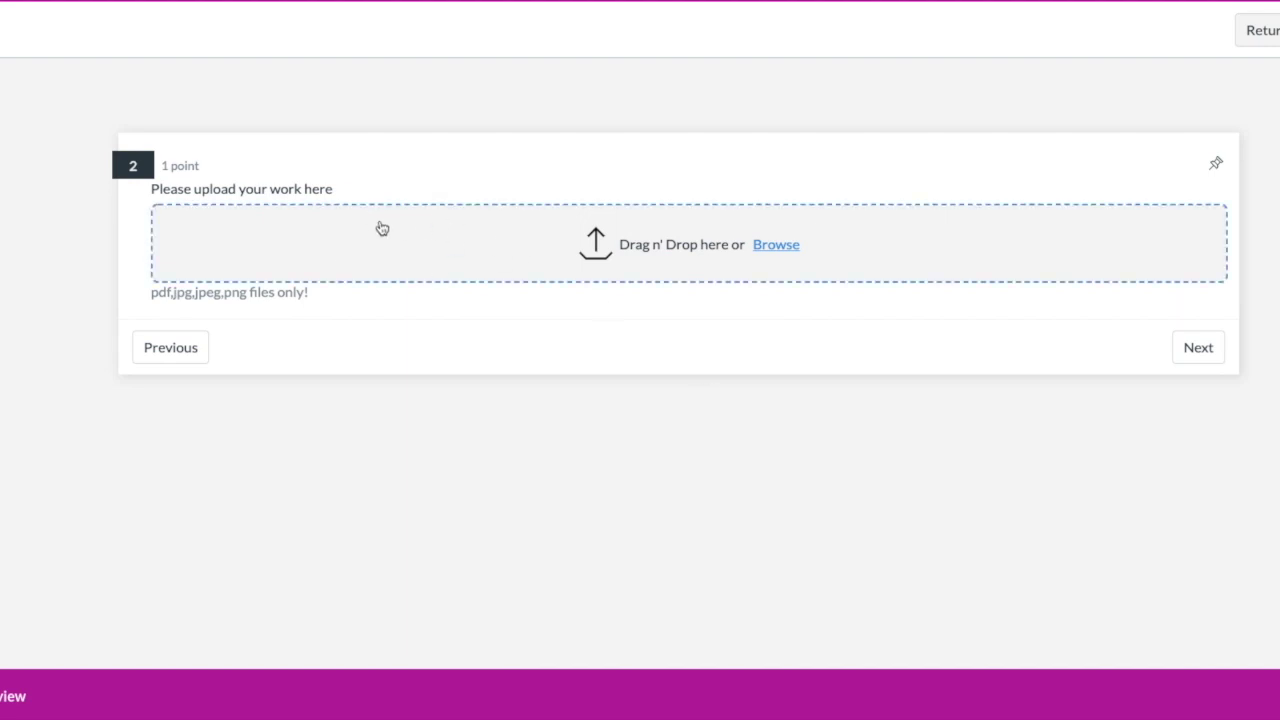
Upload the PNG screenshot of the sine graph to question 2, and answer the circle area question with 78
drag(1279, 240, 966, 247)
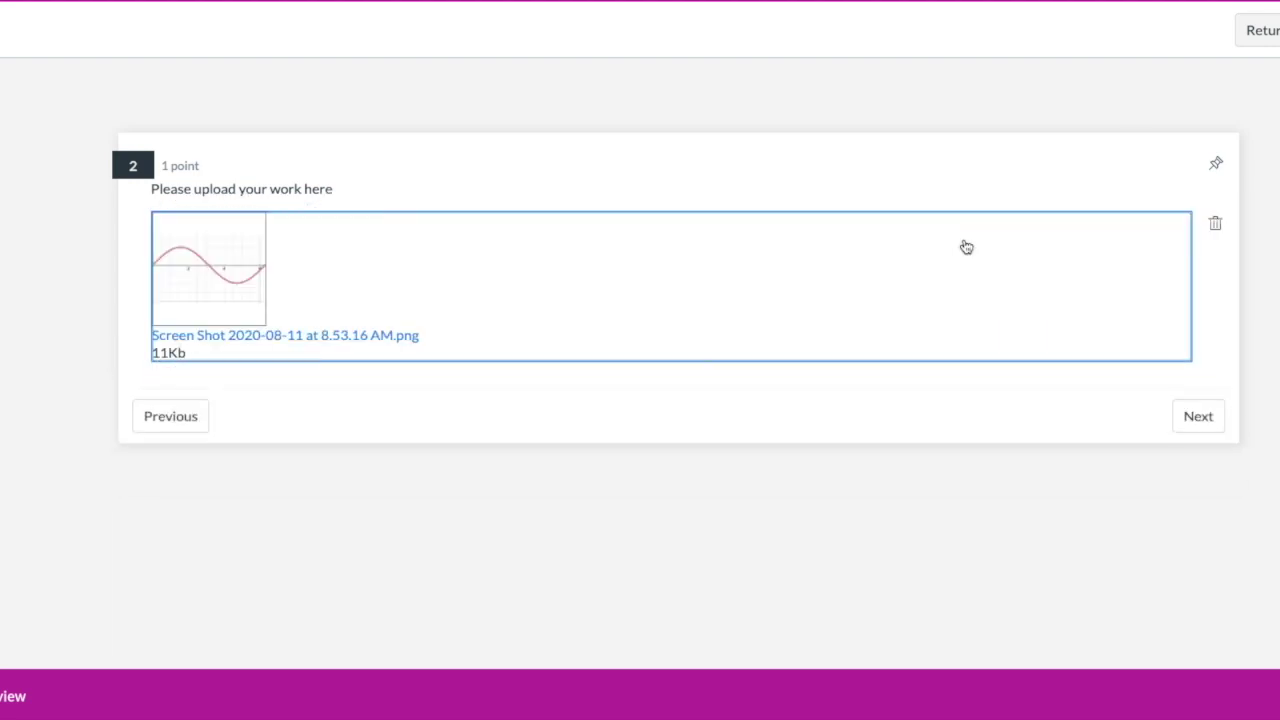
click(1181, 412)
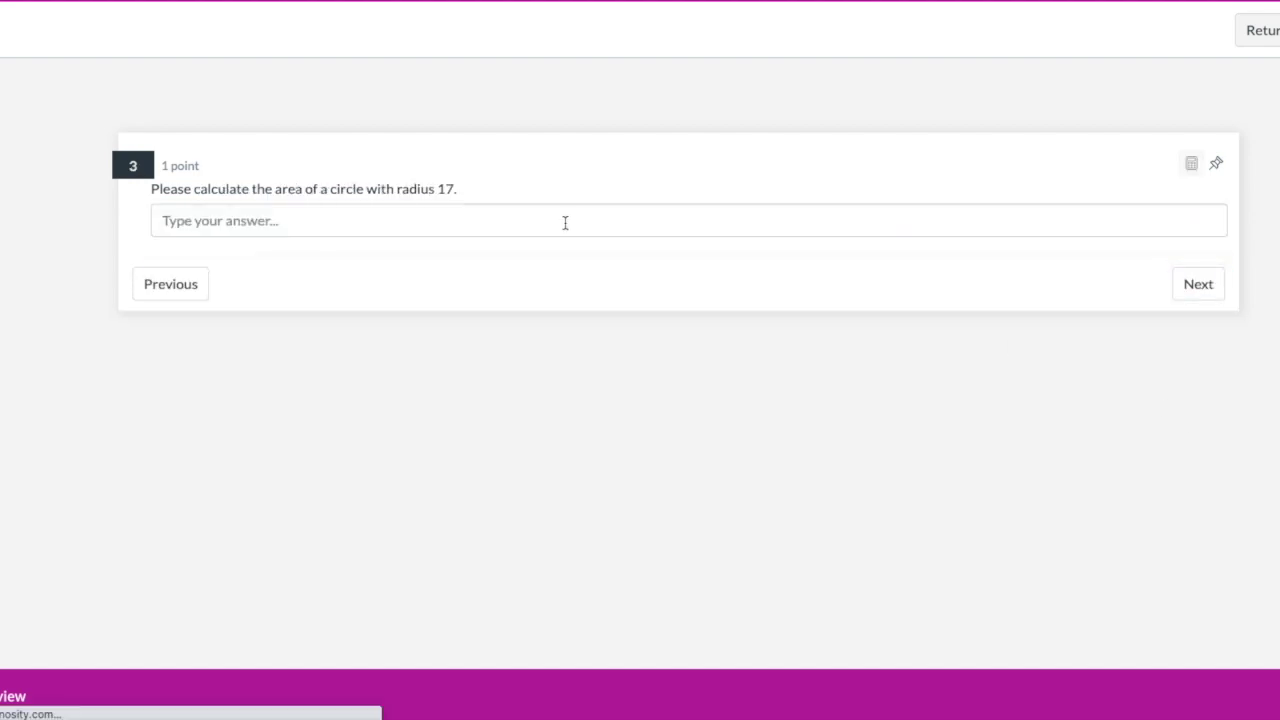
click(536, 226)
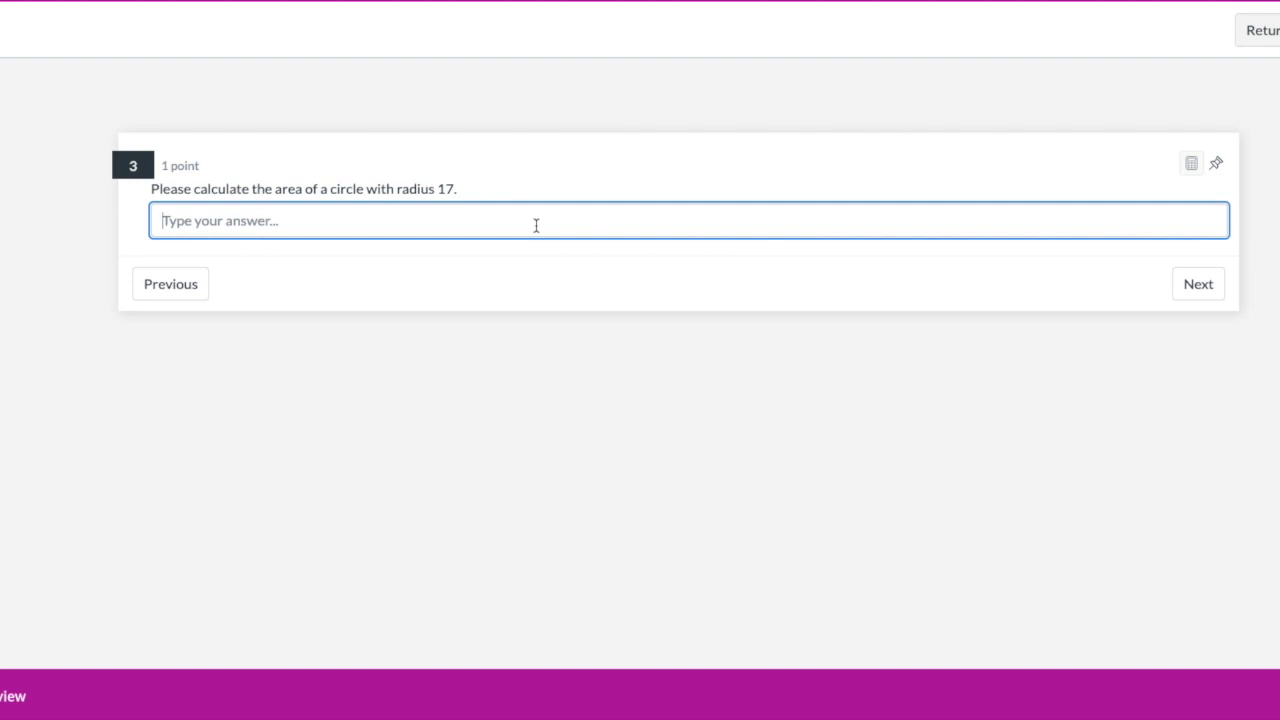
text(78)
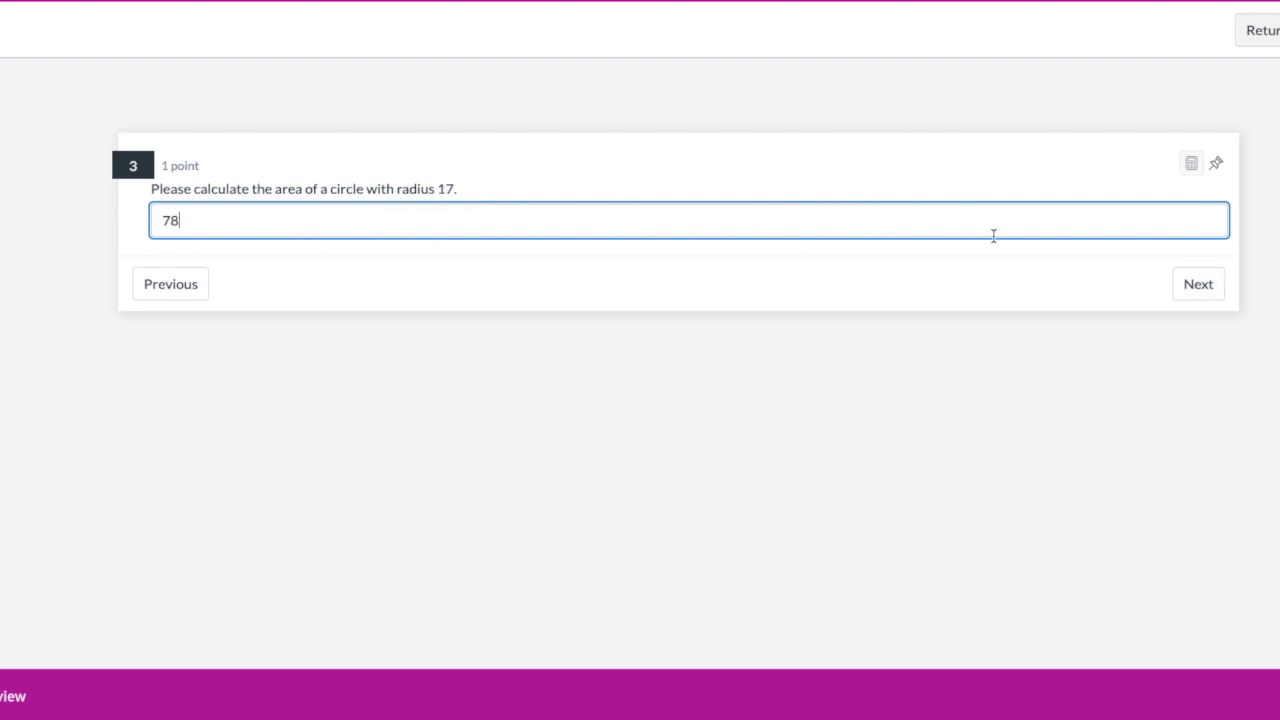
click(1186, 286)
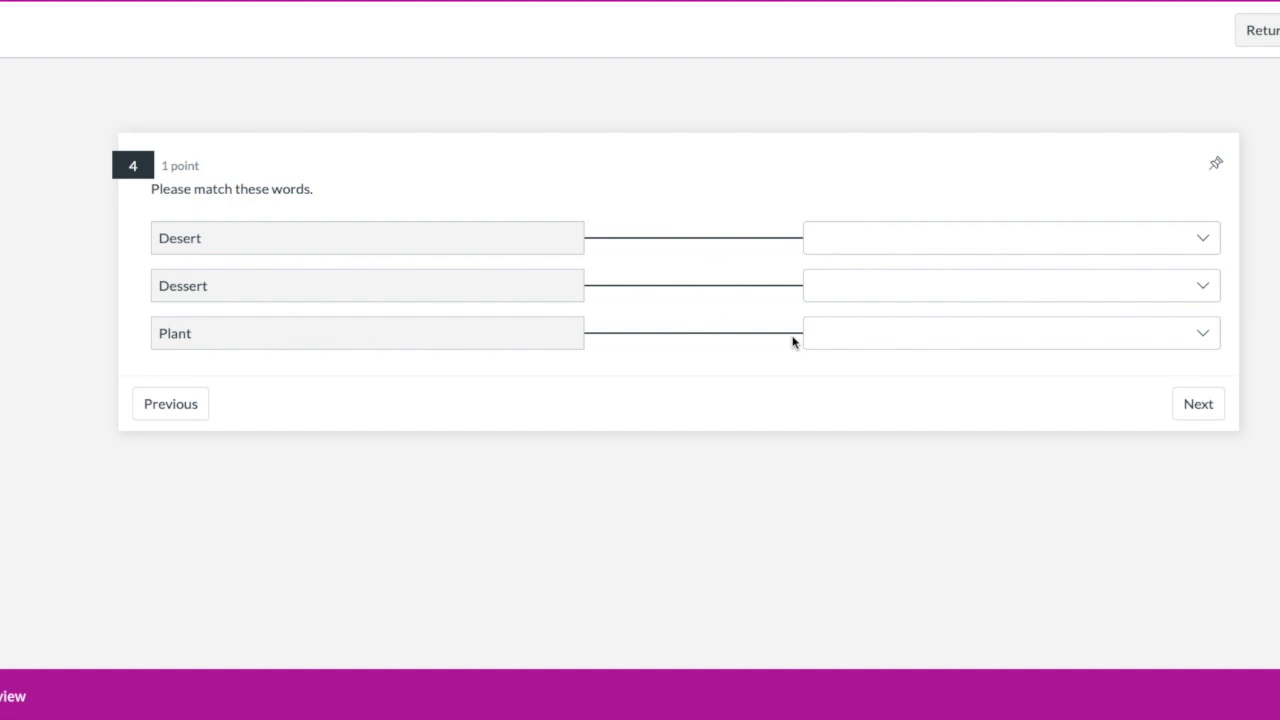
Match Desert with Sahara, Dessert with Cake and Plant with Petunia in question 4, and go on to question 5
click(1211, 238)
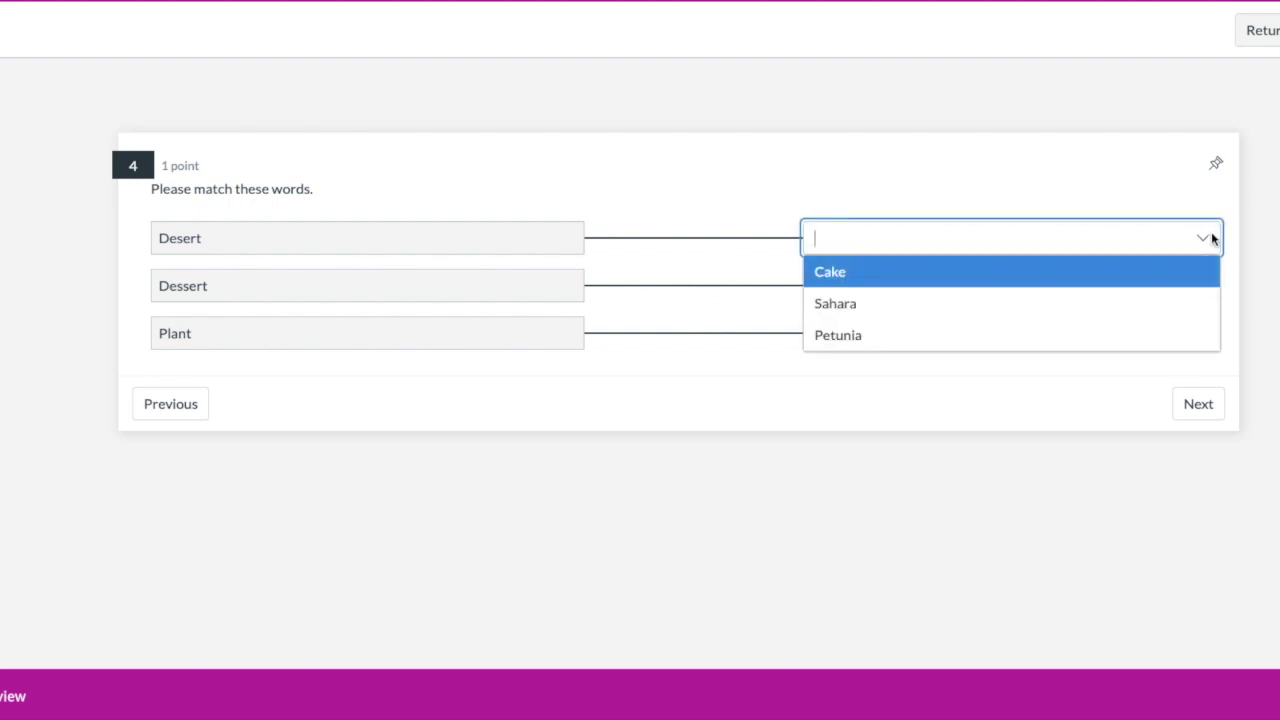
click(1100, 303)
click(1203, 286)
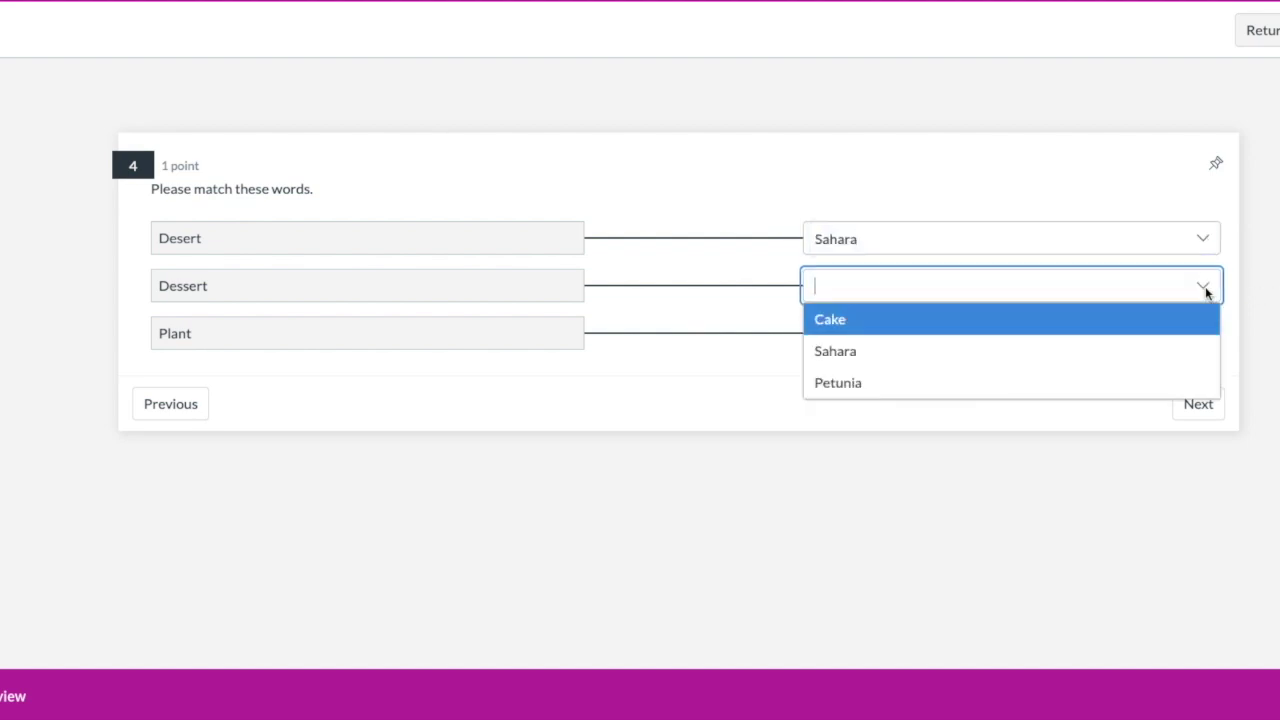
click(1158, 322)
click(1160, 332)
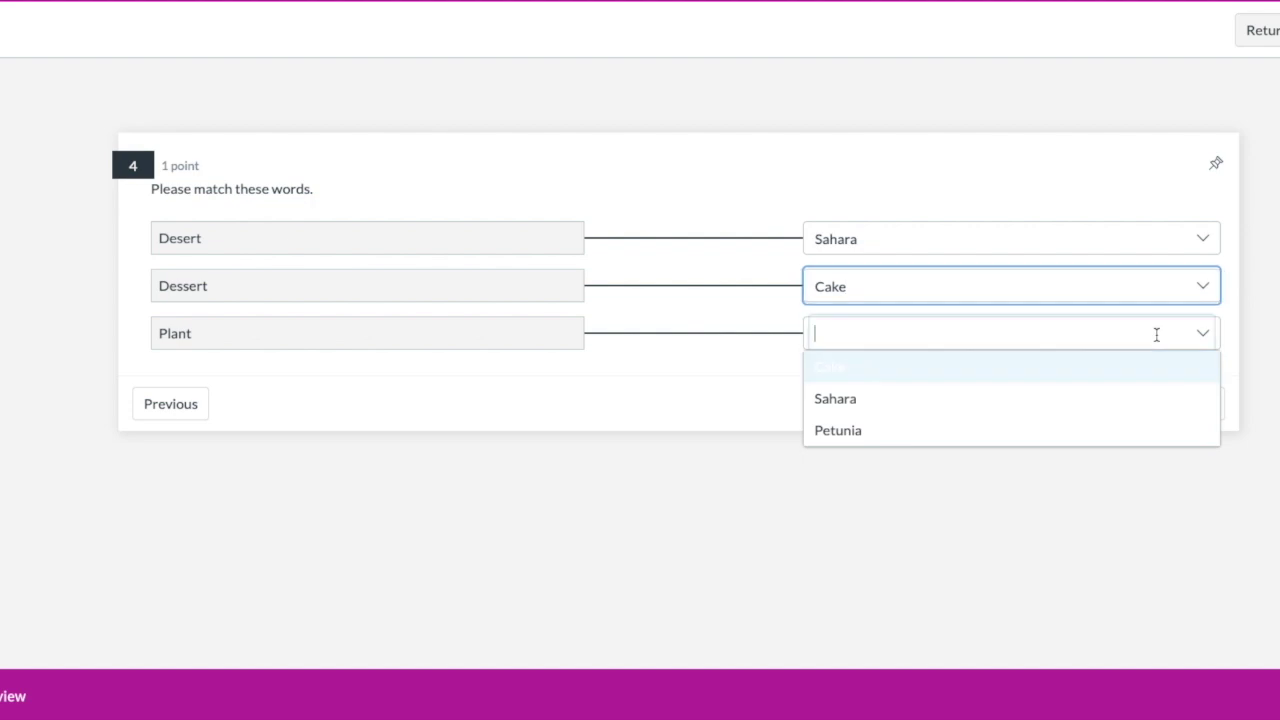
click(1063, 434)
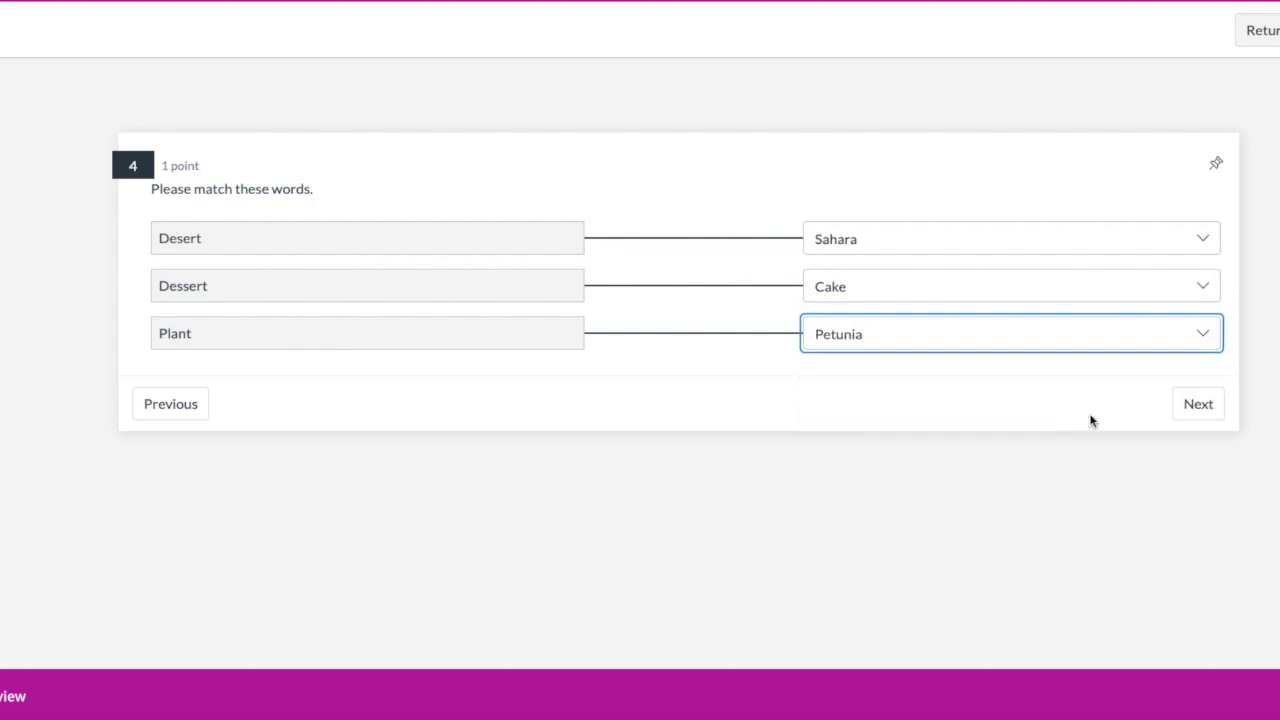
click(1205, 410)
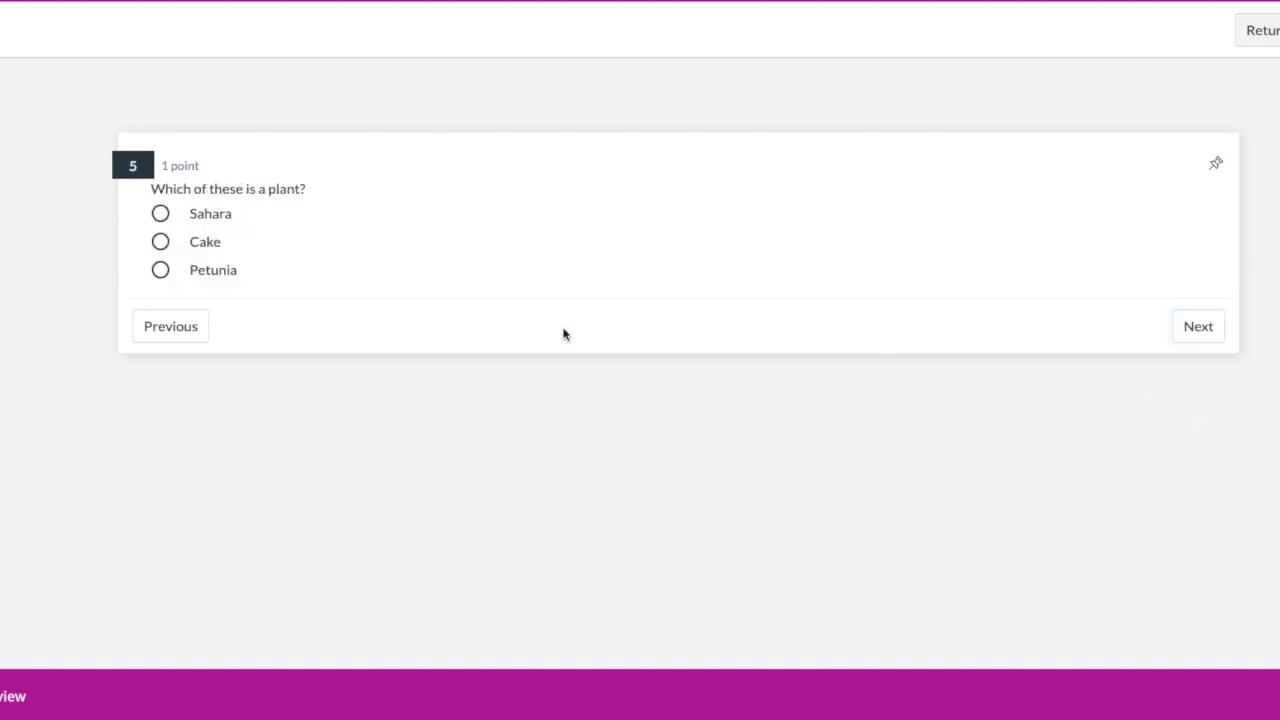
Answer the plant question with Cake, order the presidents as George Washington, Gerald Ford, George W Bush, and go on to question 7
click(160, 242)
click(1215, 330)
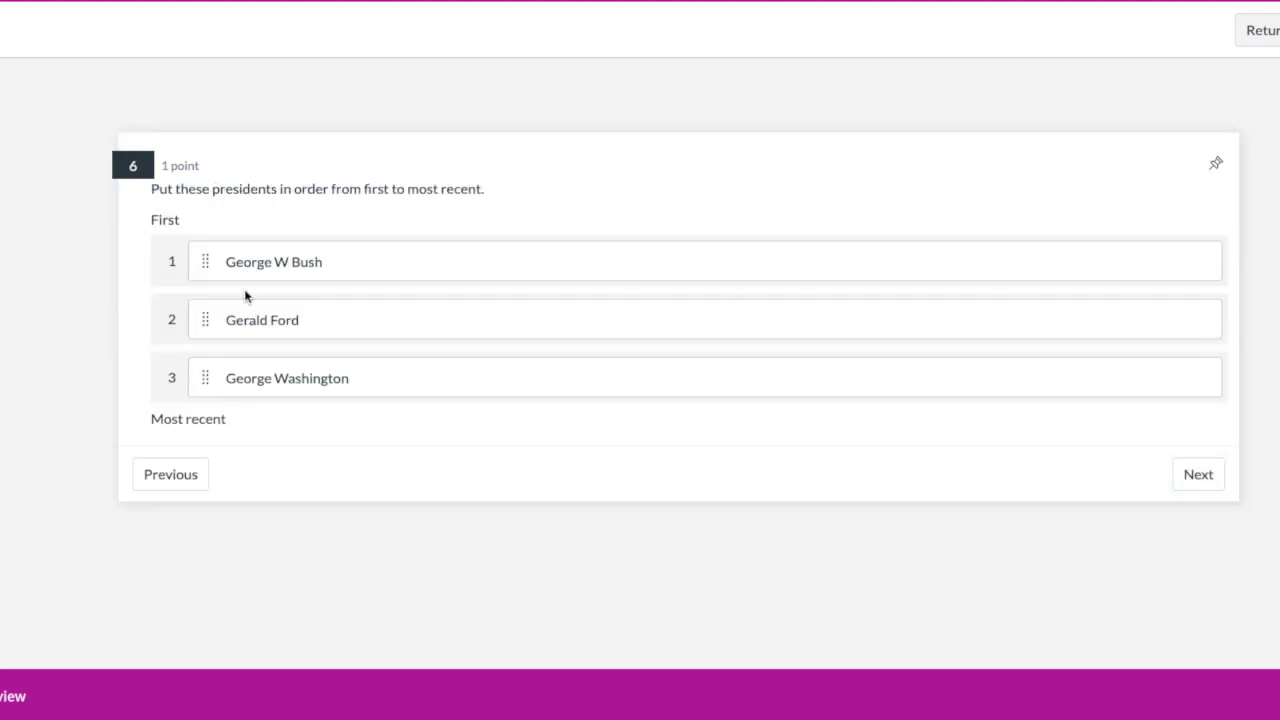
drag(204, 378, 205, 278)
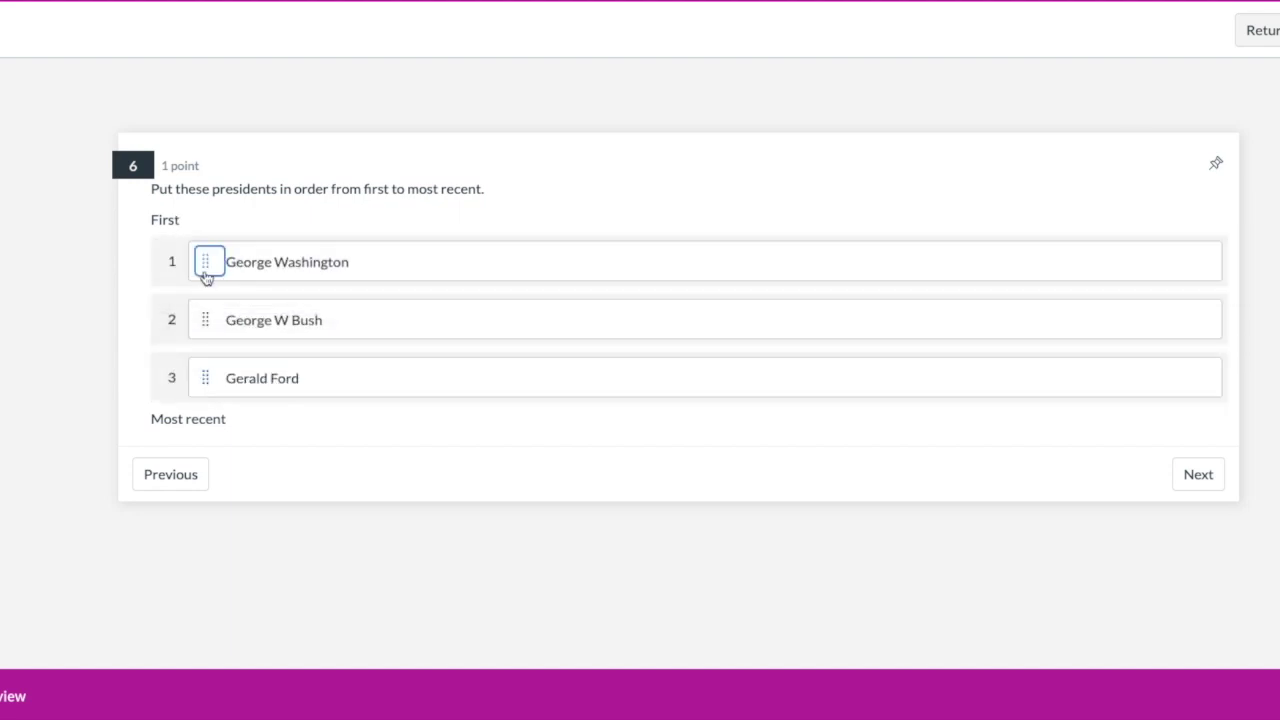
drag(200, 380, 209, 334)
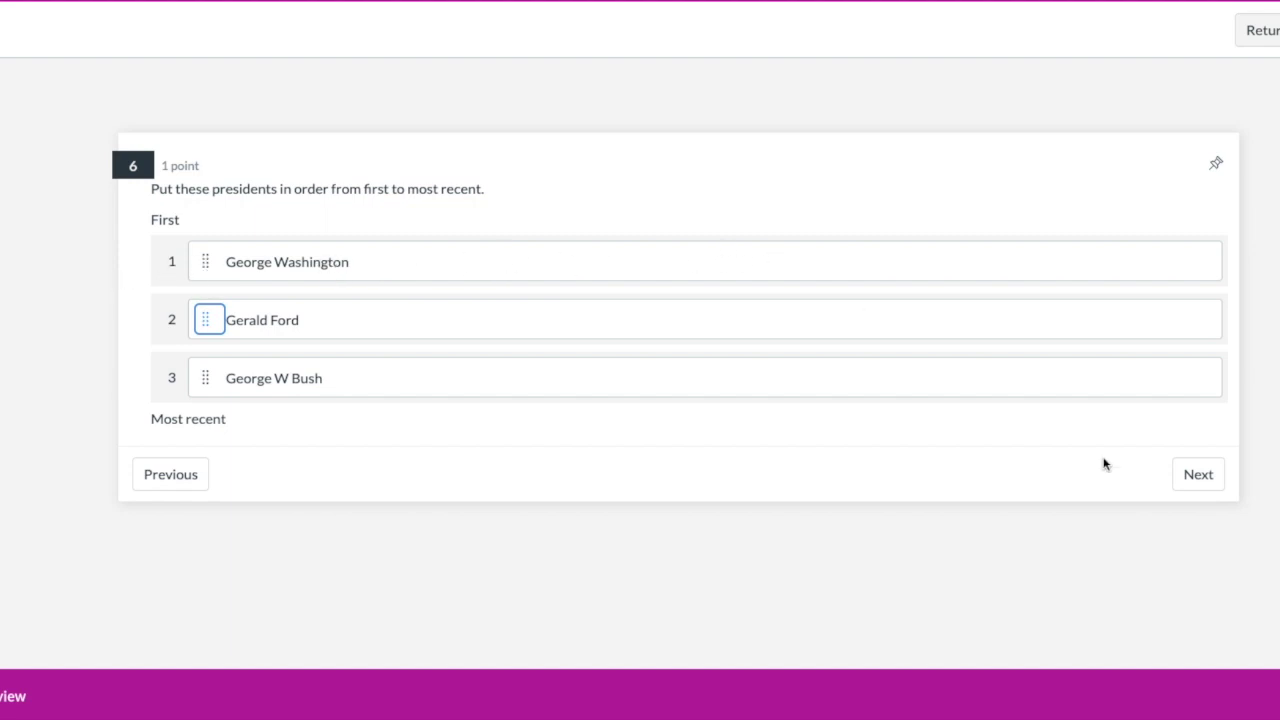
click(1195, 476)
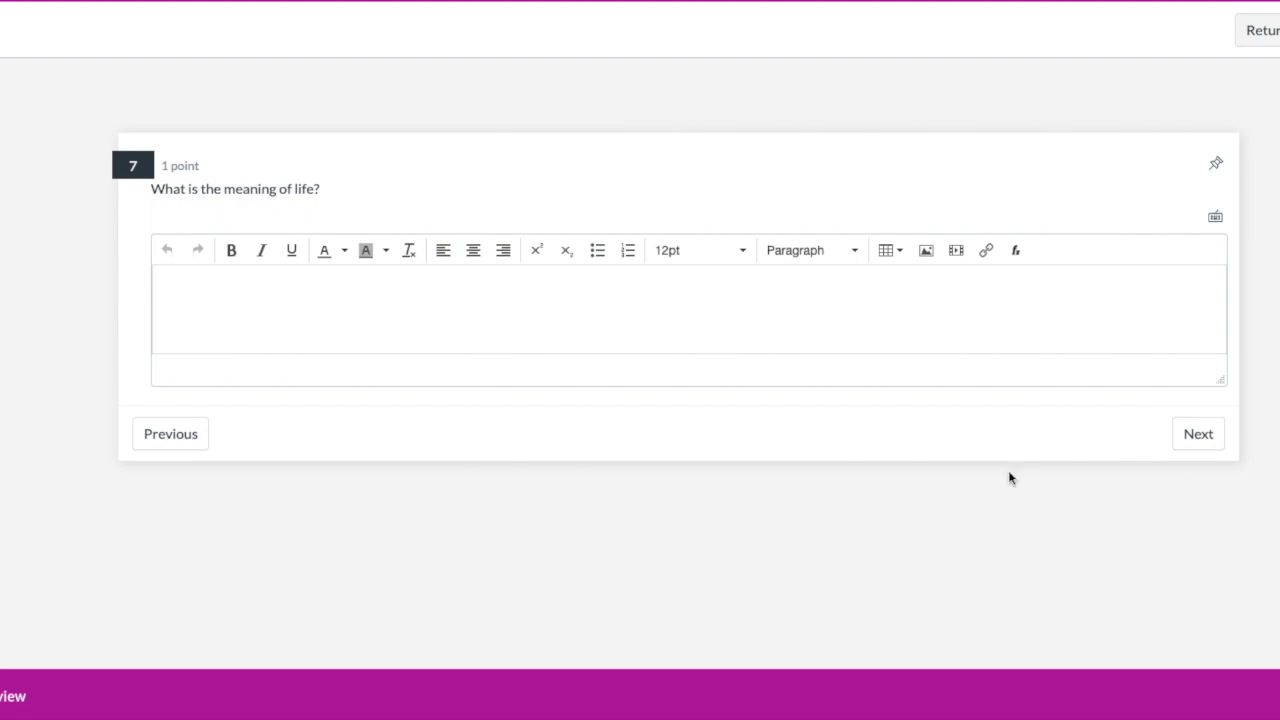
Answer the meaning of life question with 42, fill the question 8 blanks with Colour and walk, and go on to question 9
click(702, 315)
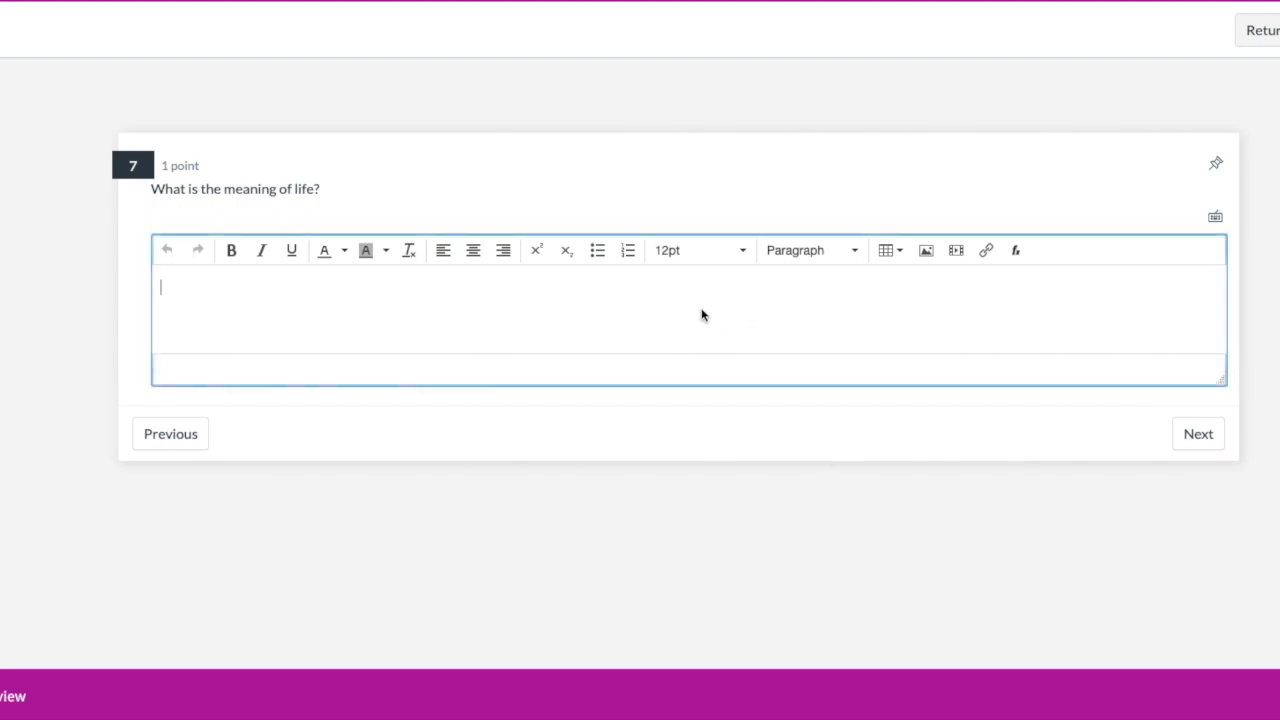
text(42)
click(1205, 438)
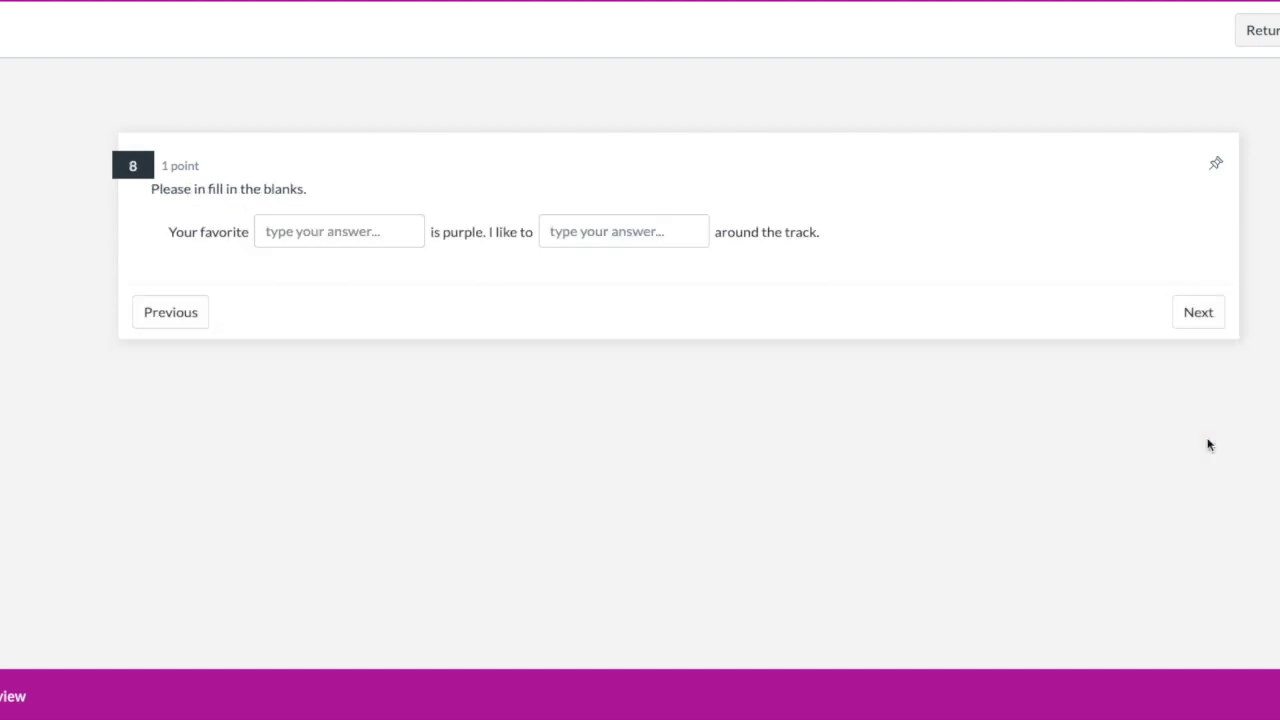
click(350, 233)
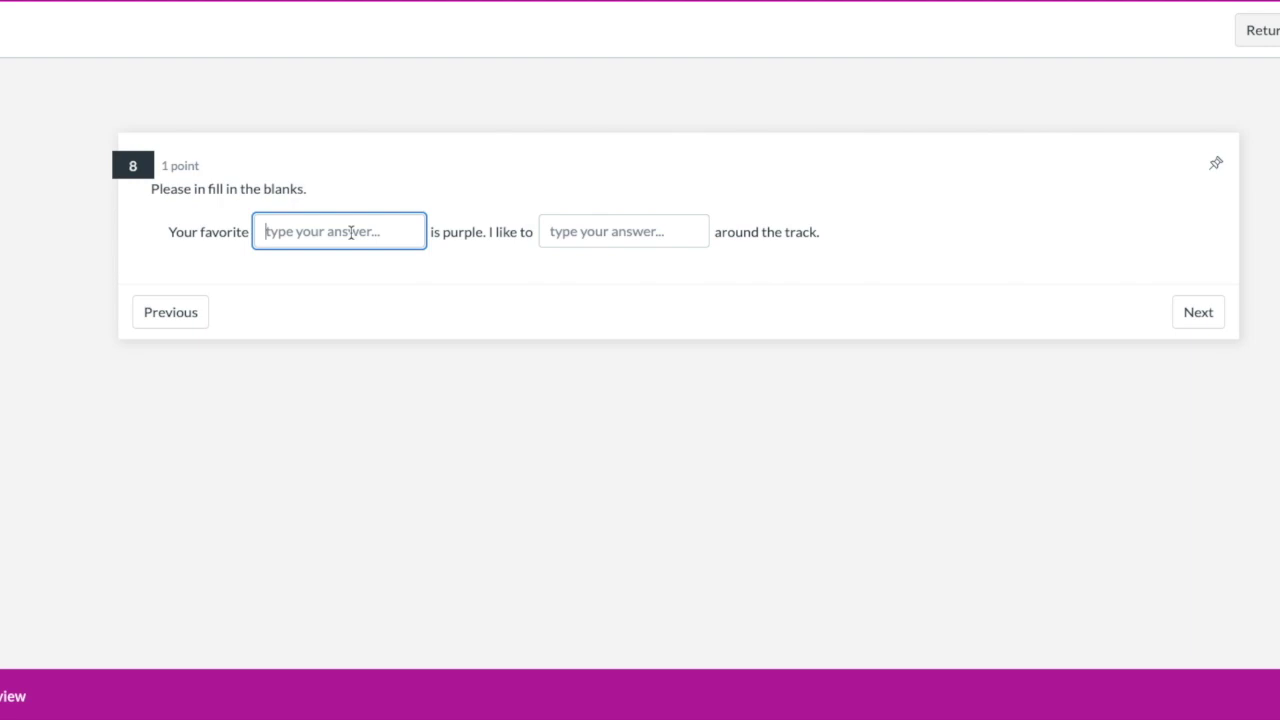
text(Colour)
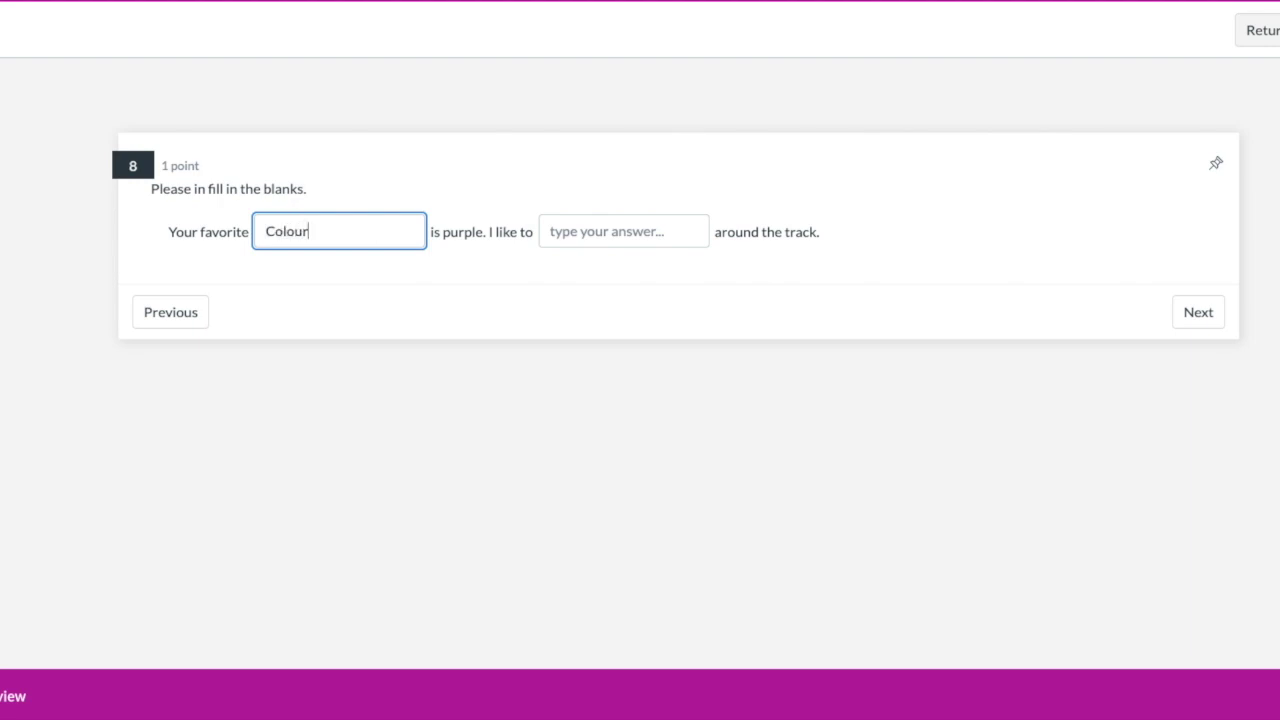
click(577, 230)
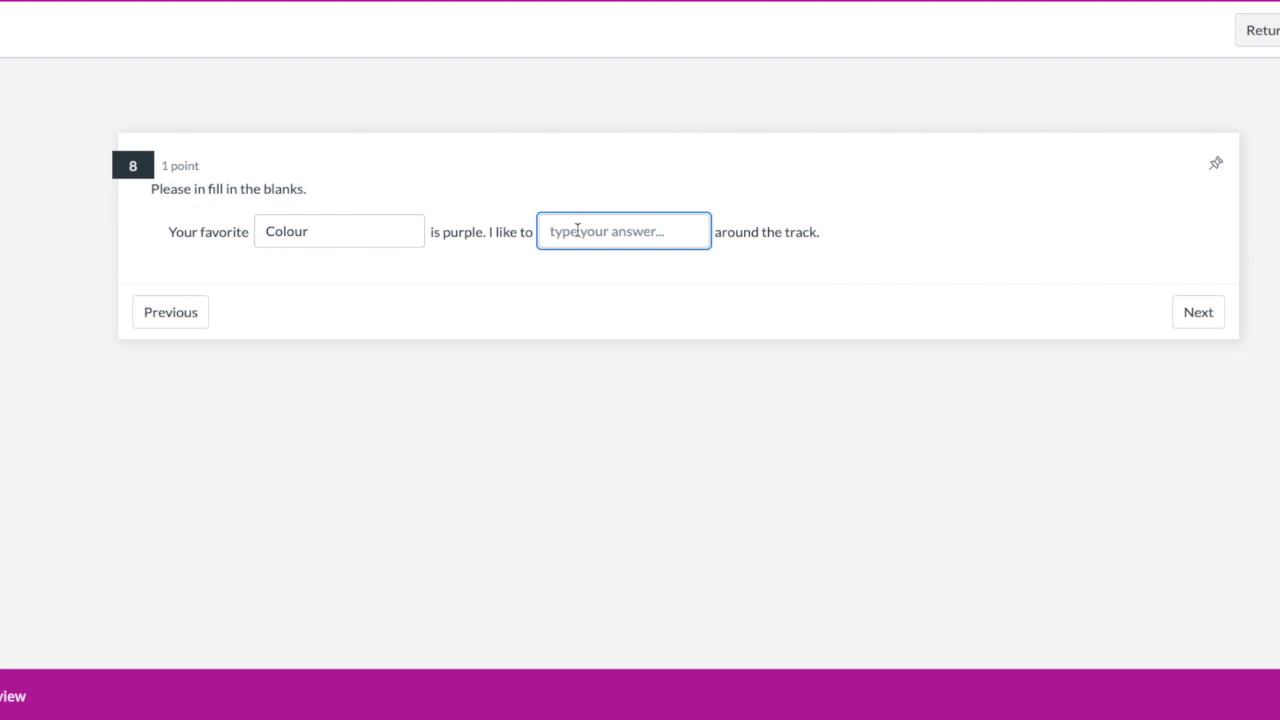
text(walk)
click(1195, 311)
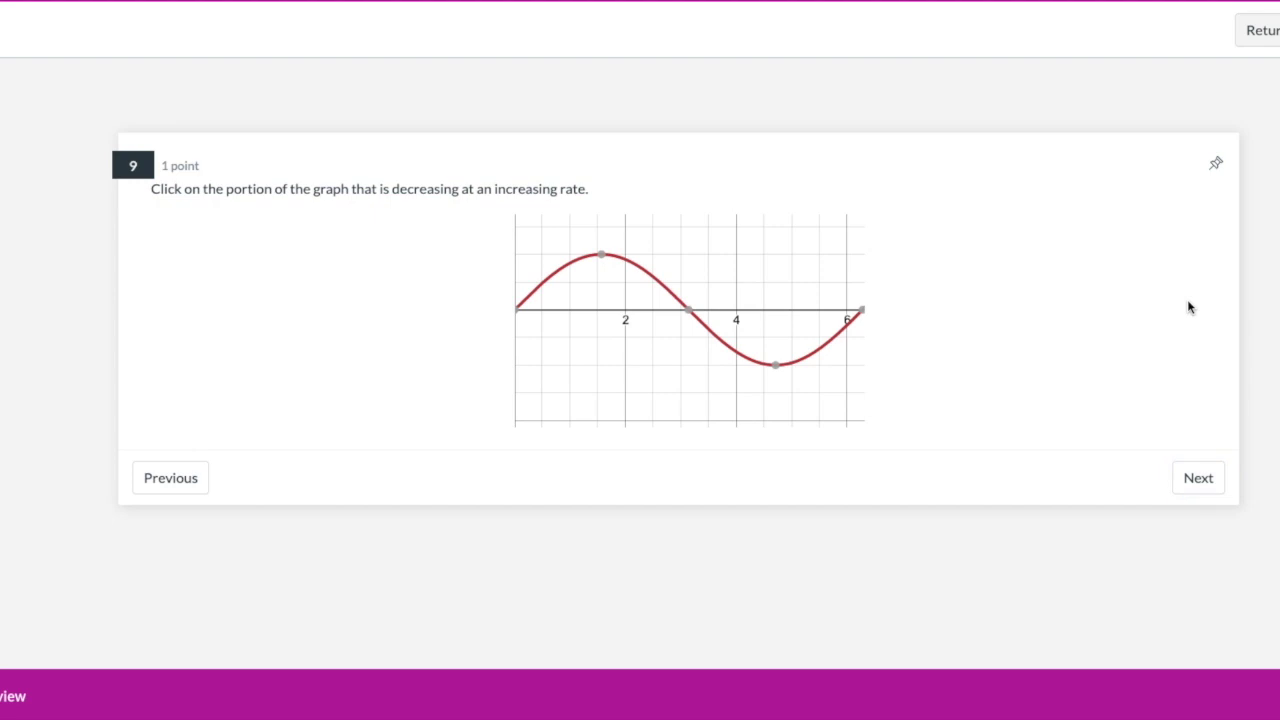
Mark the falling part of the curve just past its peak, near x = 2, as the answer and go on to question 10
click(659, 284)
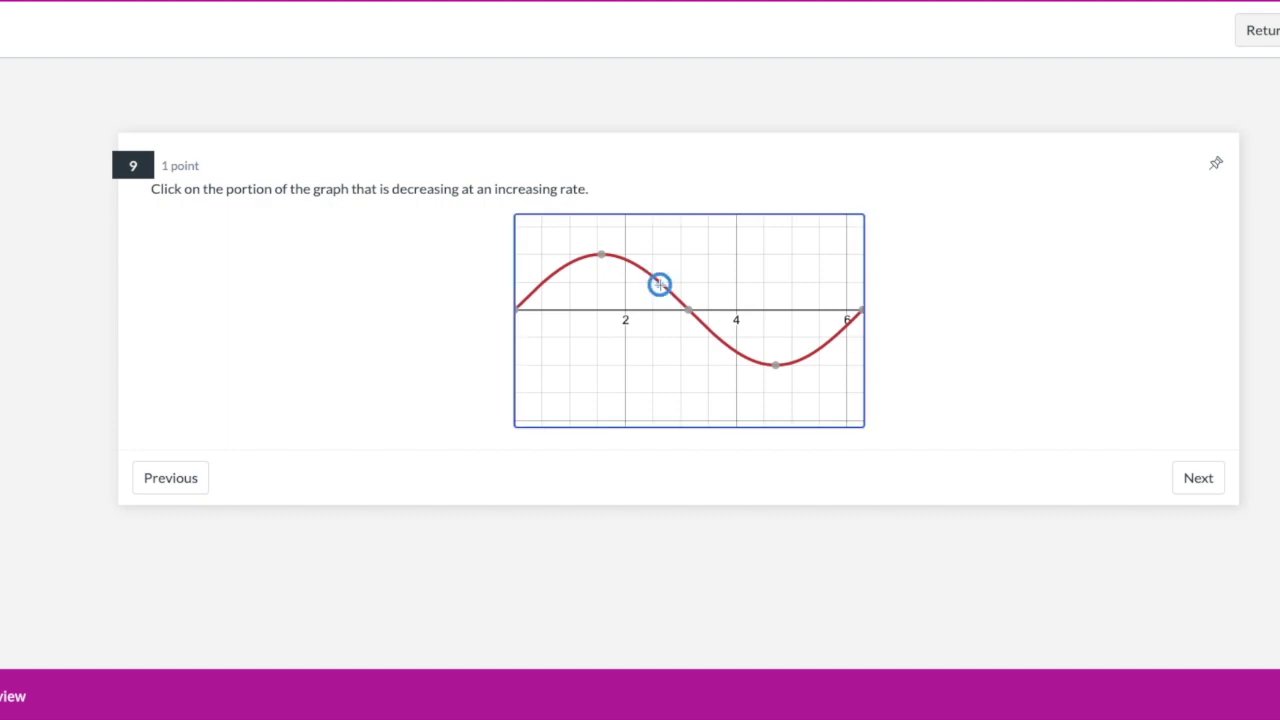
click(711, 333)
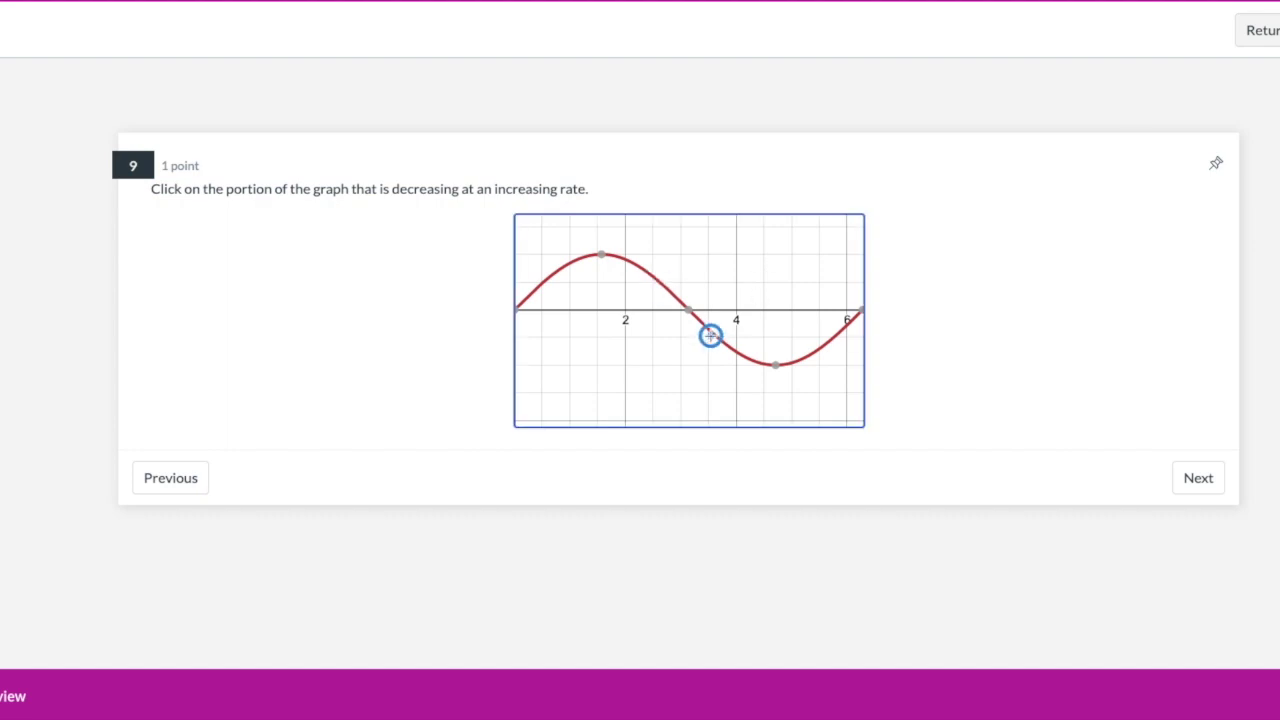
click(628, 266)
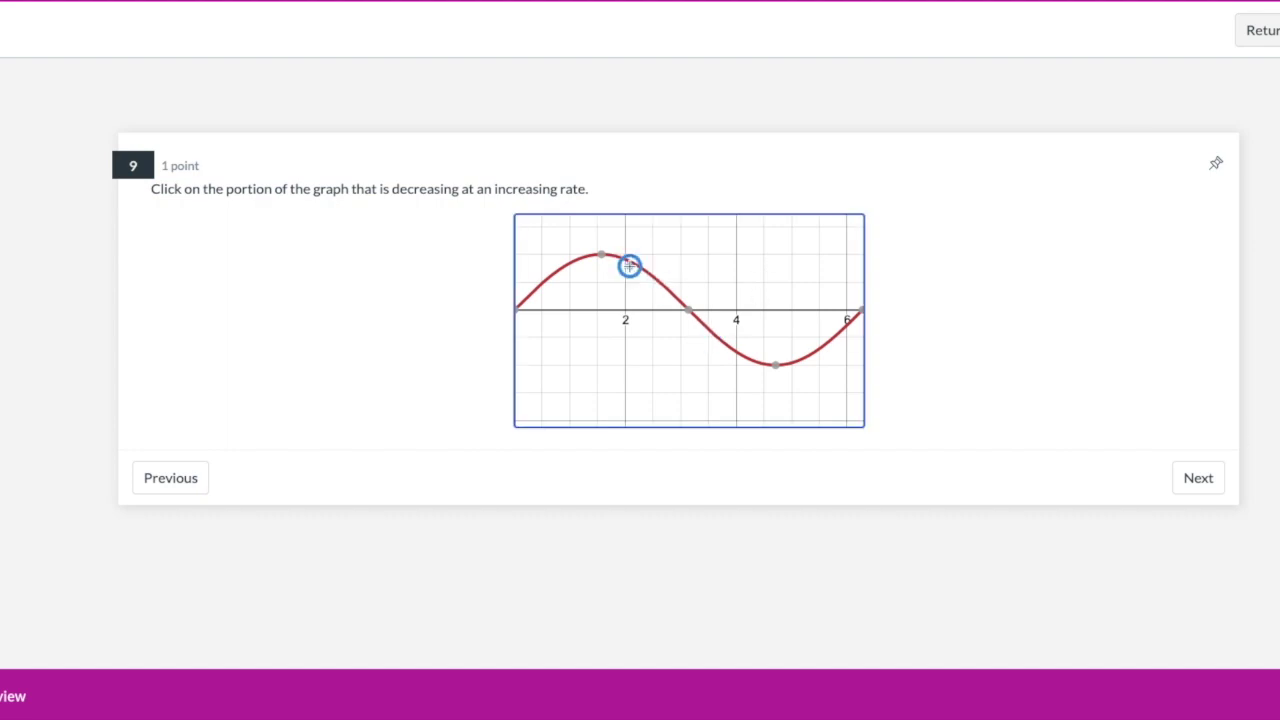
click(1208, 480)
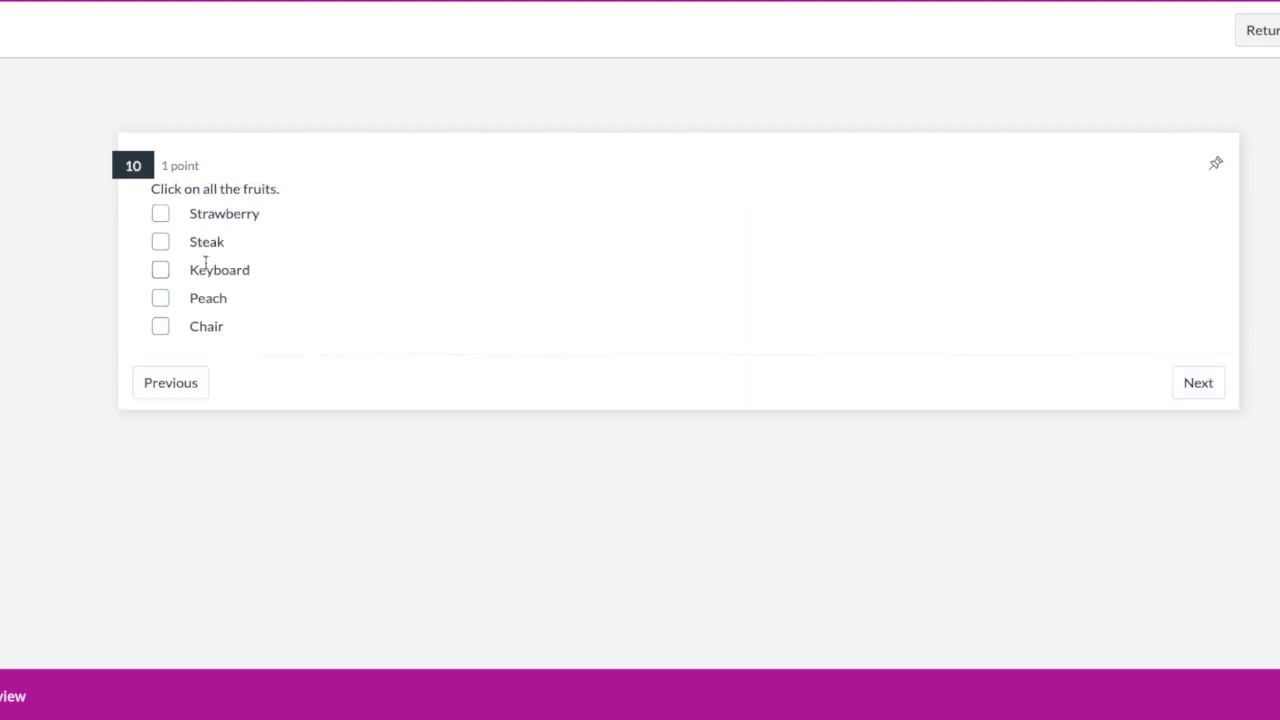
Select Strawberry, Steak and Peach as the fruits, answer the 5+7 question with 12, and go on to question 12
click(163, 214)
click(162, 243)
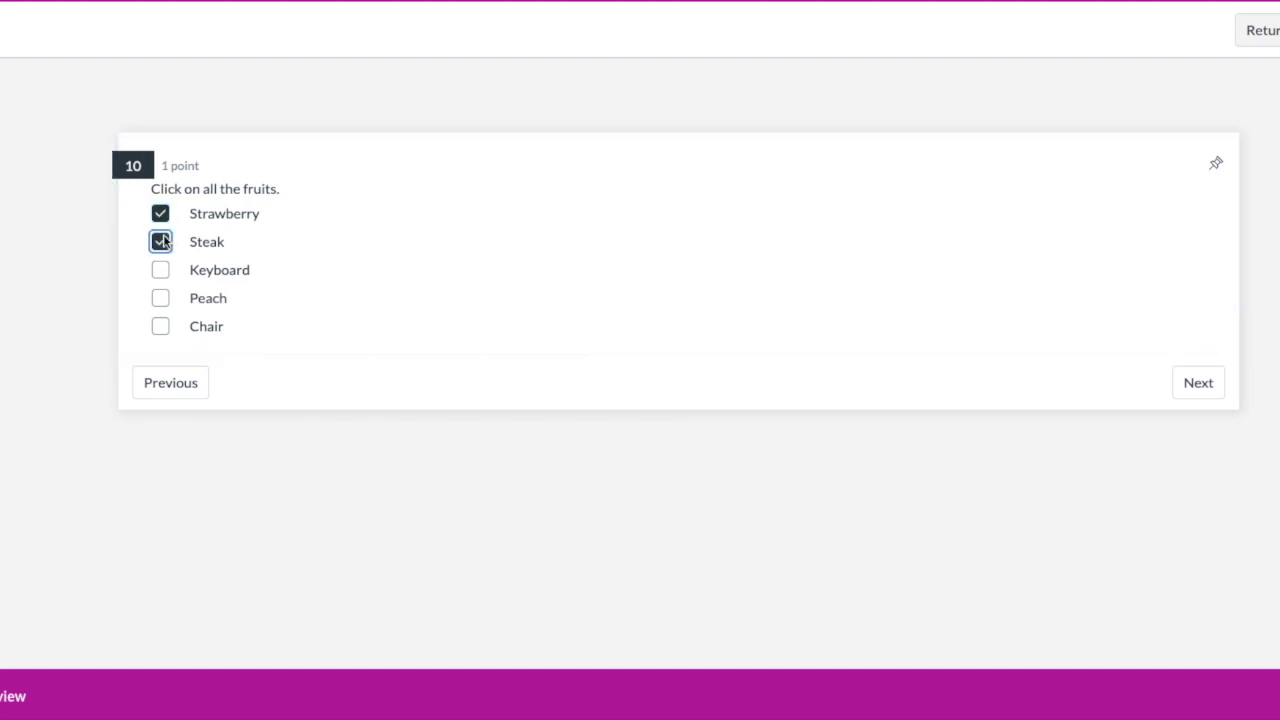
click(162, 304)
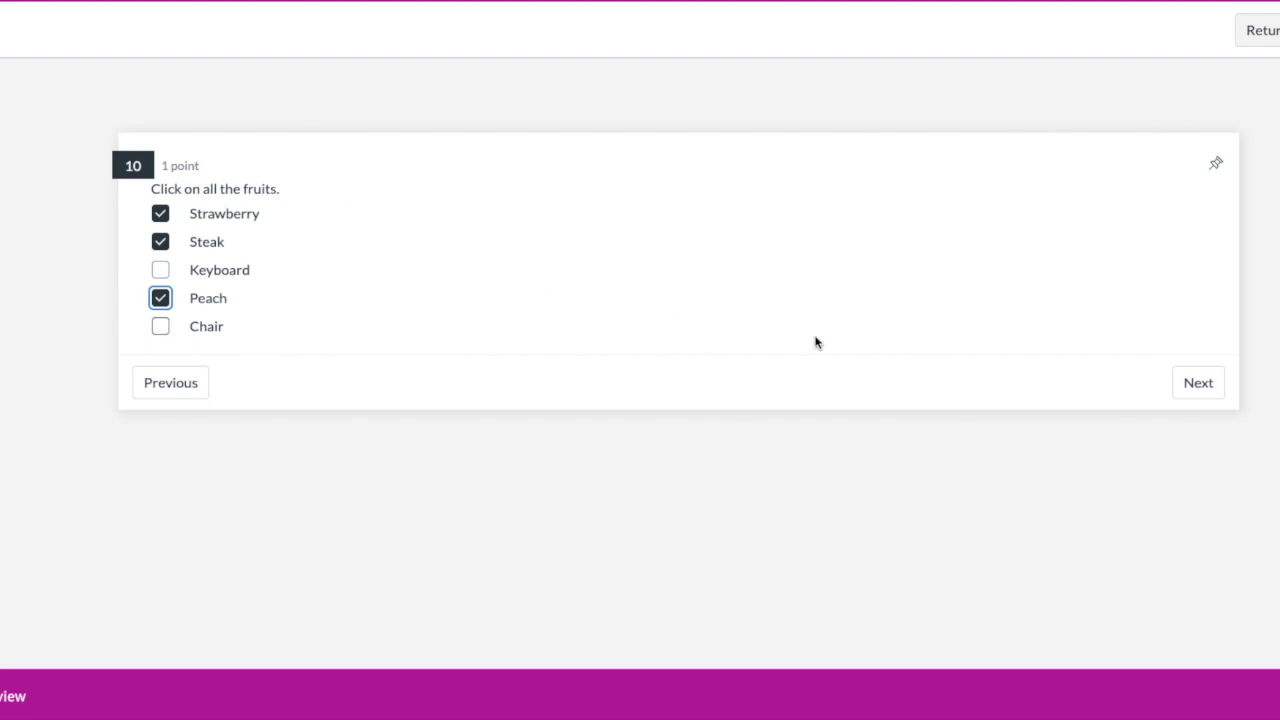
click(1188, 381)
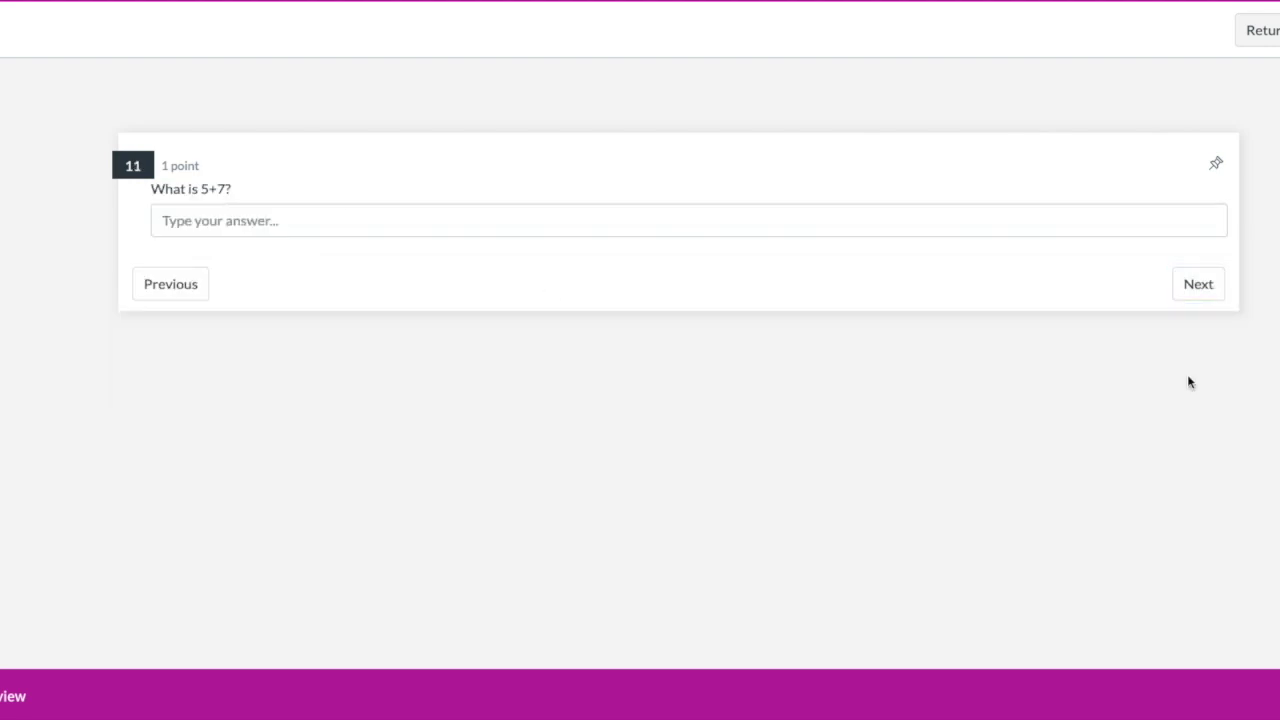
click(757, 217)
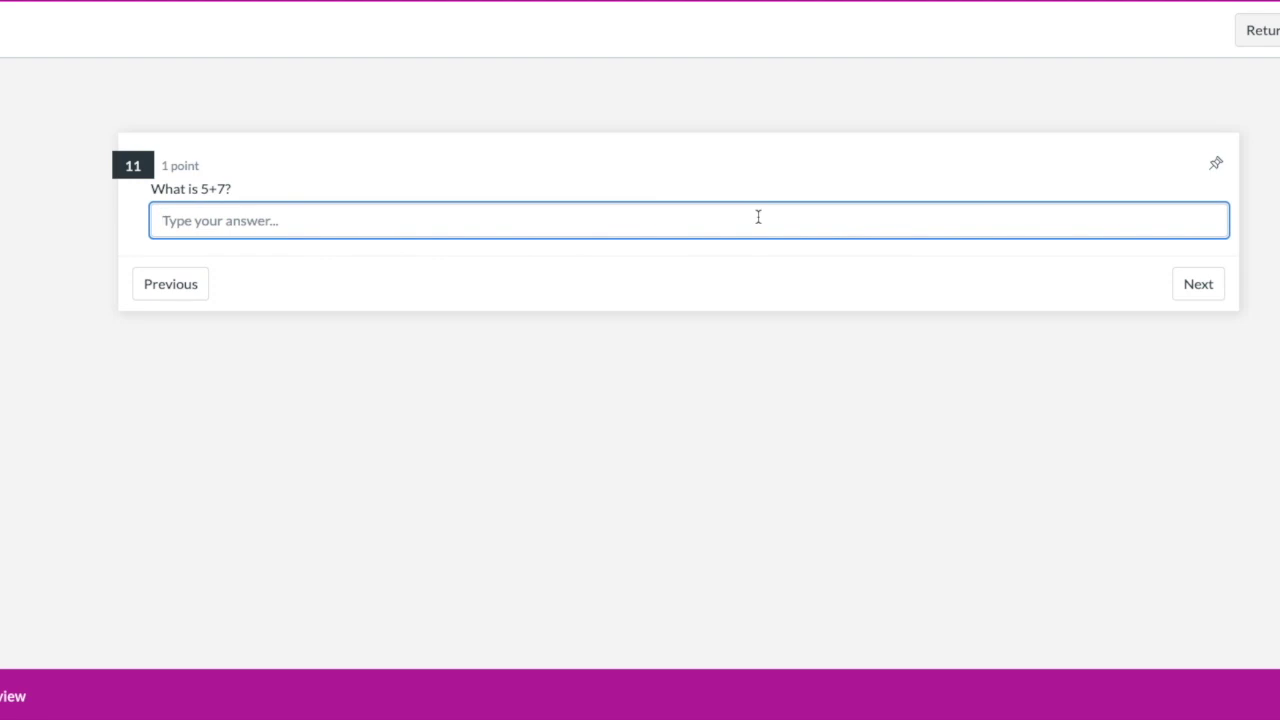
text(12)
click(1190, 283)
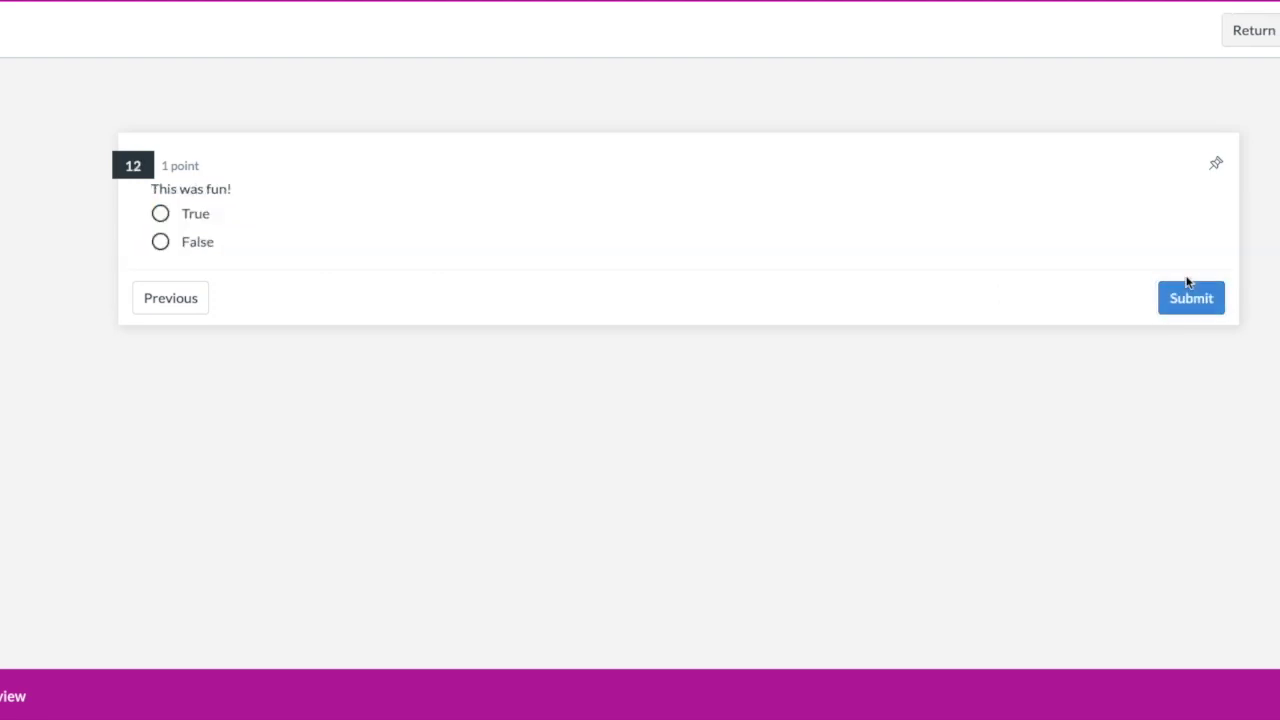
Answer the "This was fun!" question with True, and submit the quiz for grading
click(160, 213)
click(1189, 298)
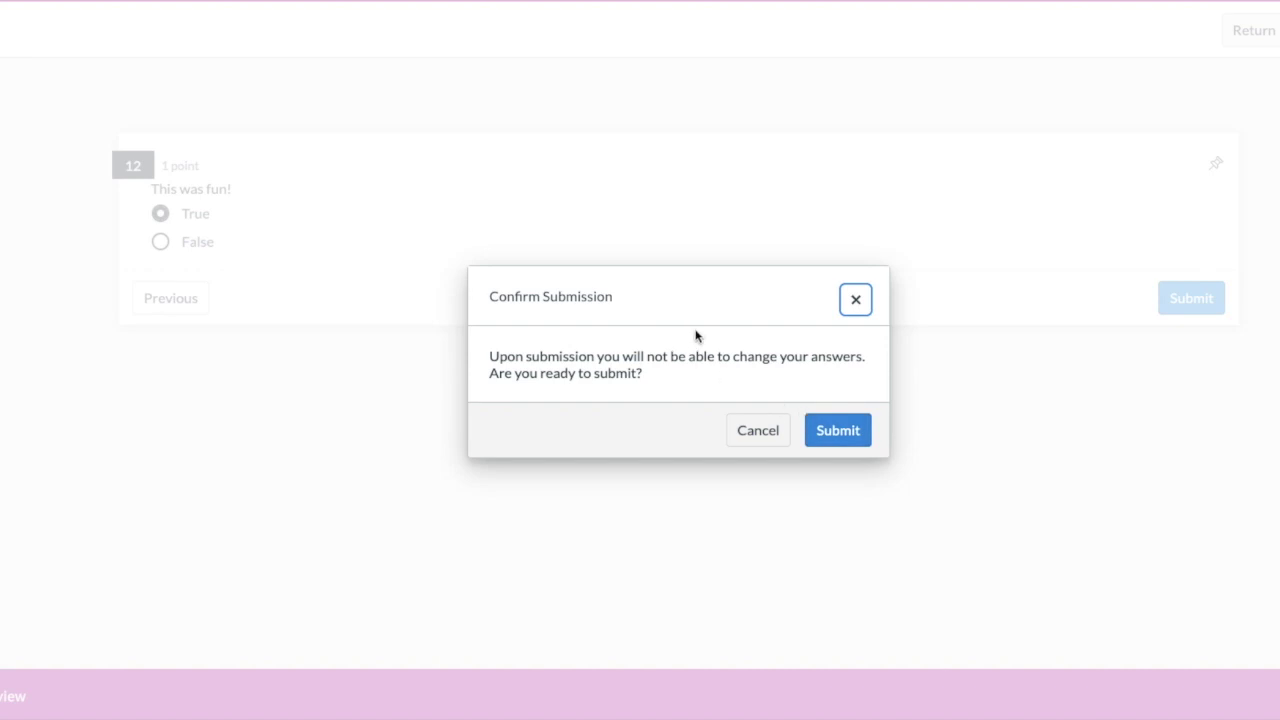
click(850, 440)
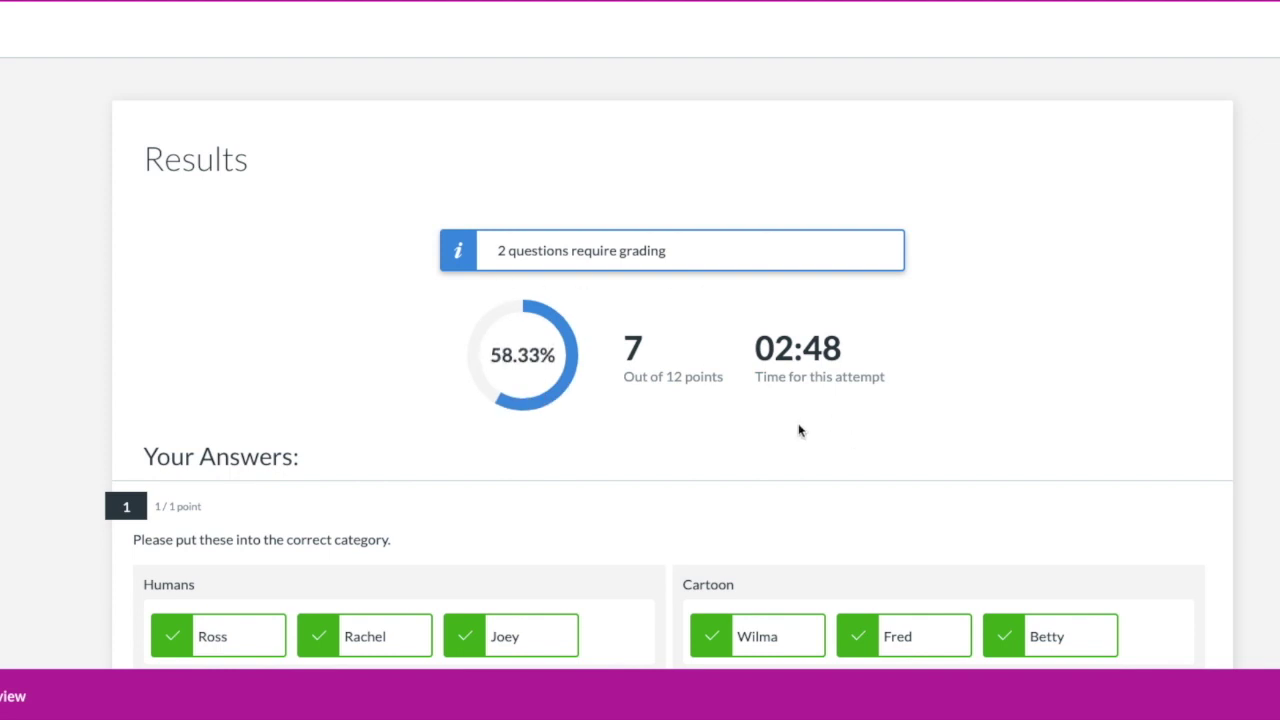
Examine how each answer is marked in the quiz results, from question 1 through question 12
scroll(798, 431, down, 3)
scroll(798, 431, down, 2)
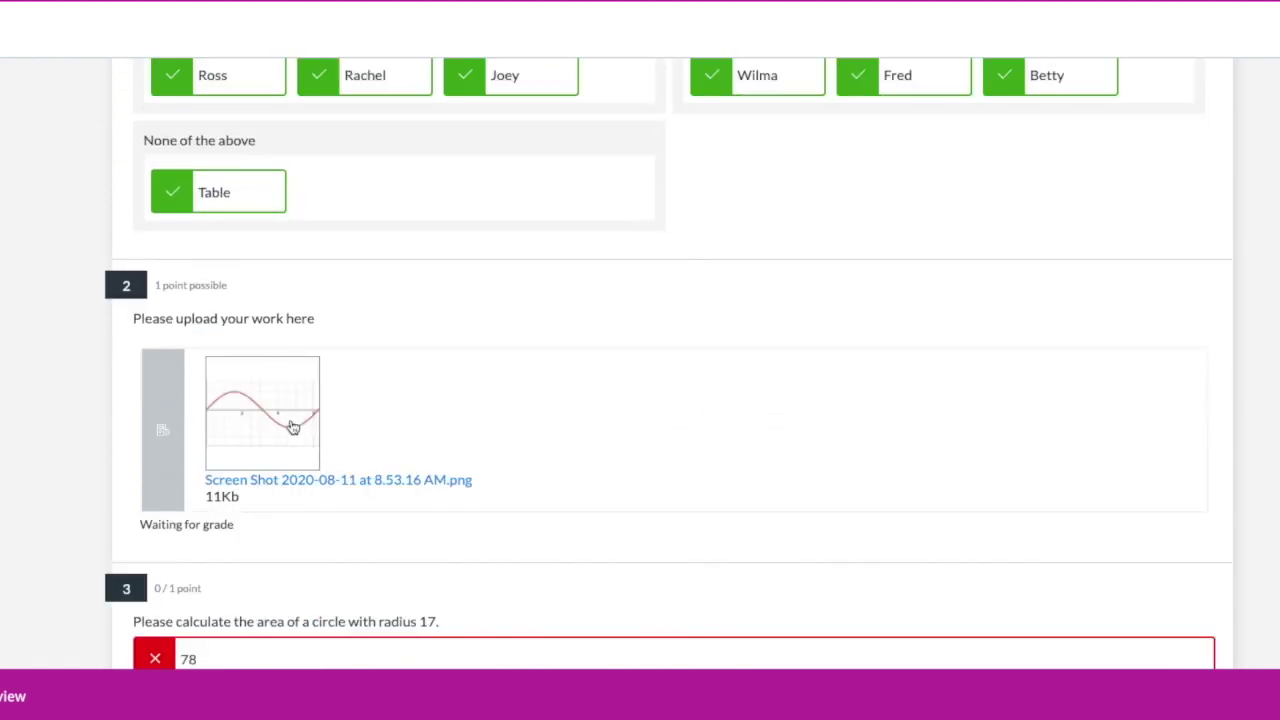
scroll(554, 437, down, 1)
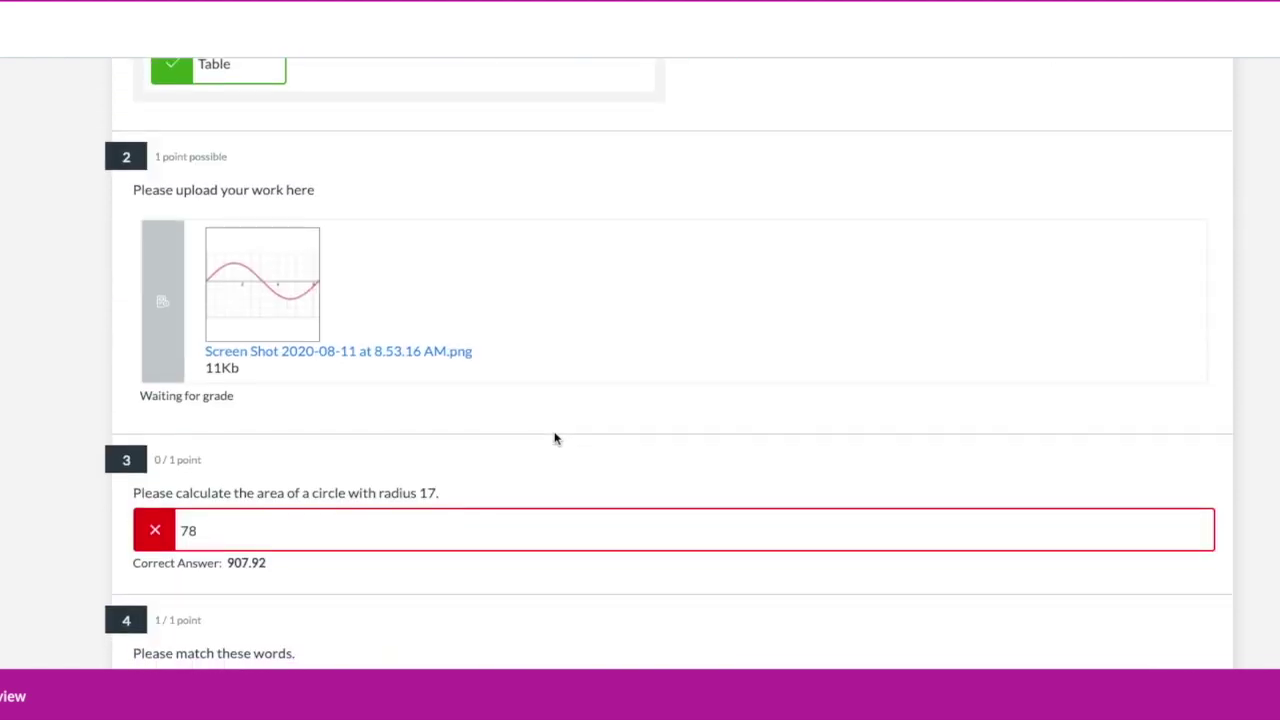
scroll(555, 438, down, 1)
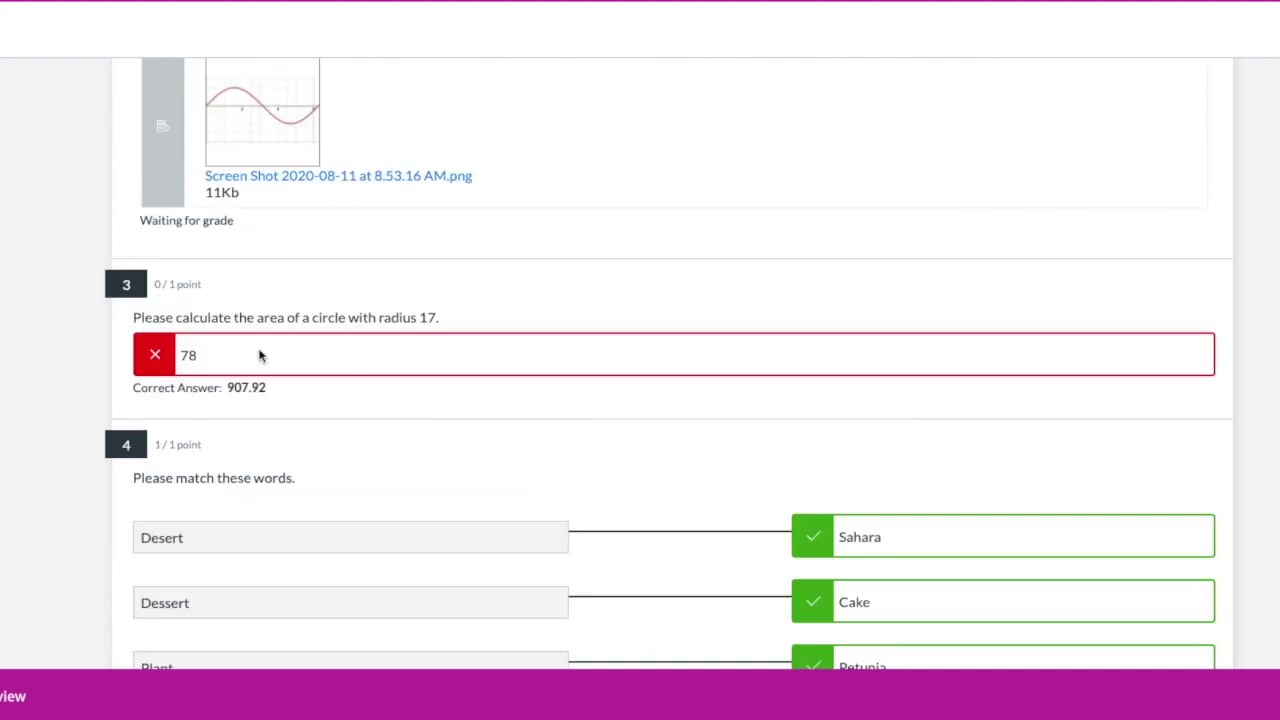
scroll(503, 431, down, 1)
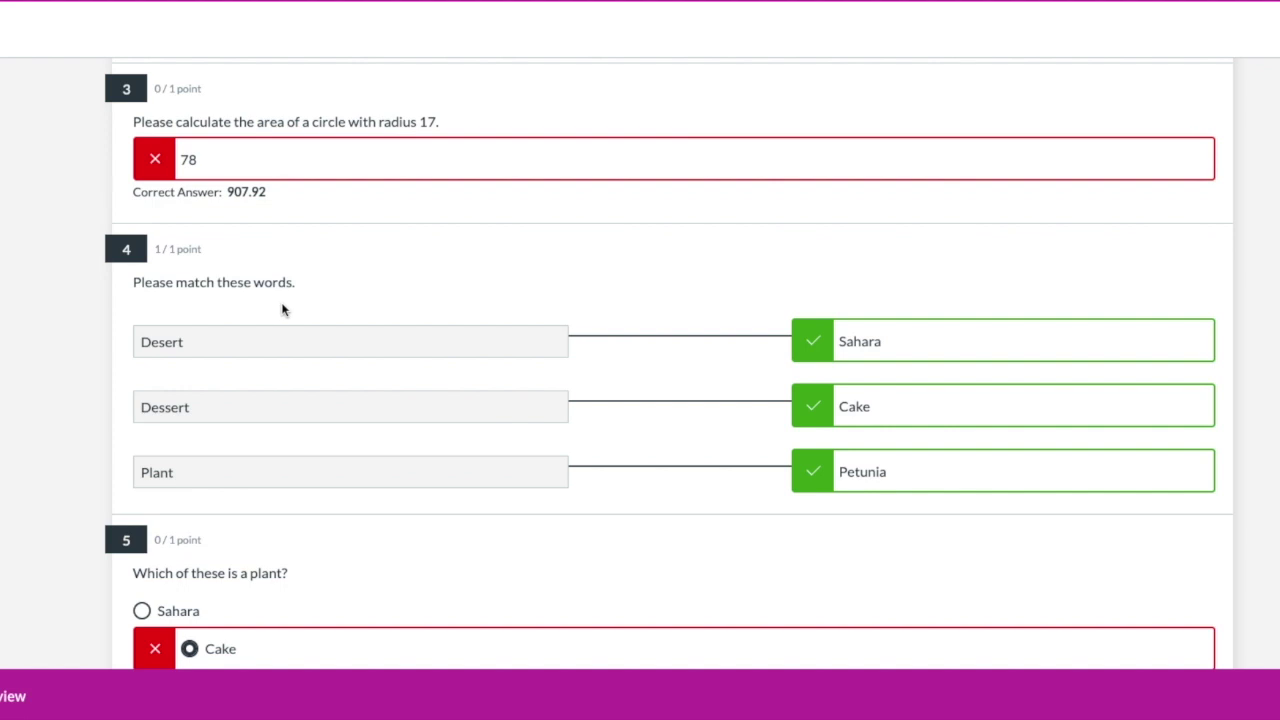
scroll(443, 376, down, 1)
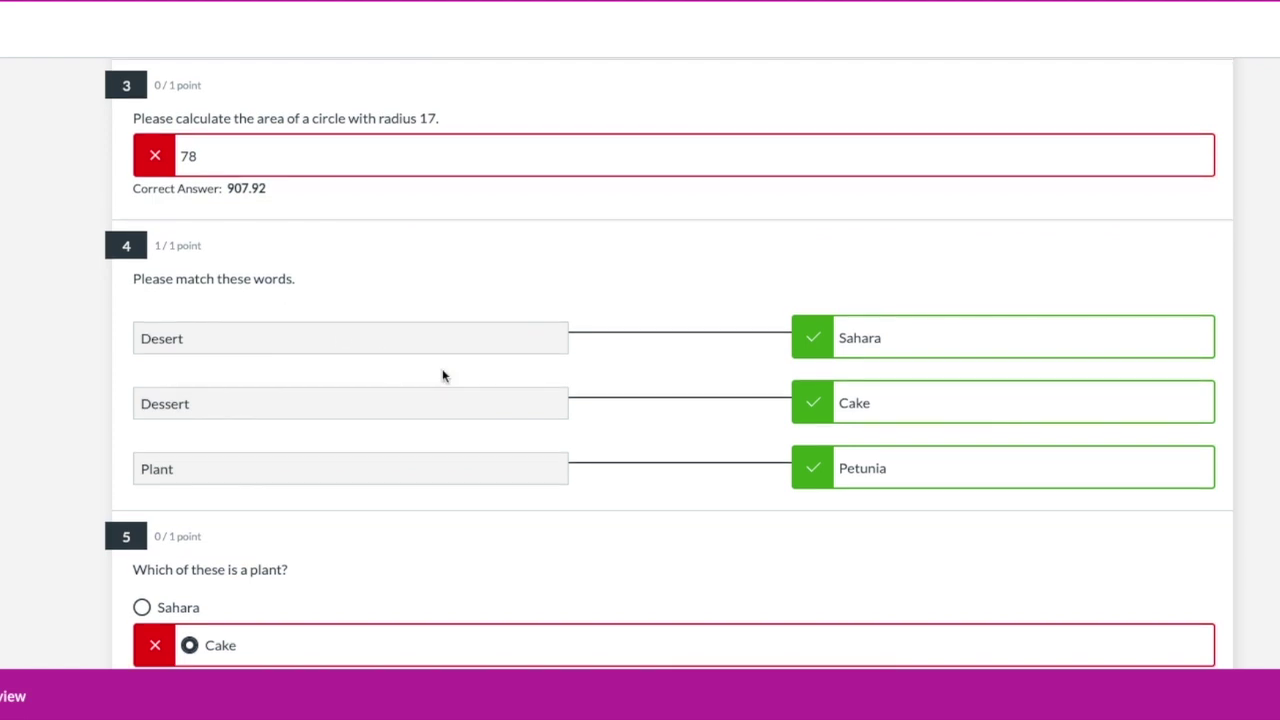
scroll(443, 376, up, 3)
scroll(443, 376, down, 1)
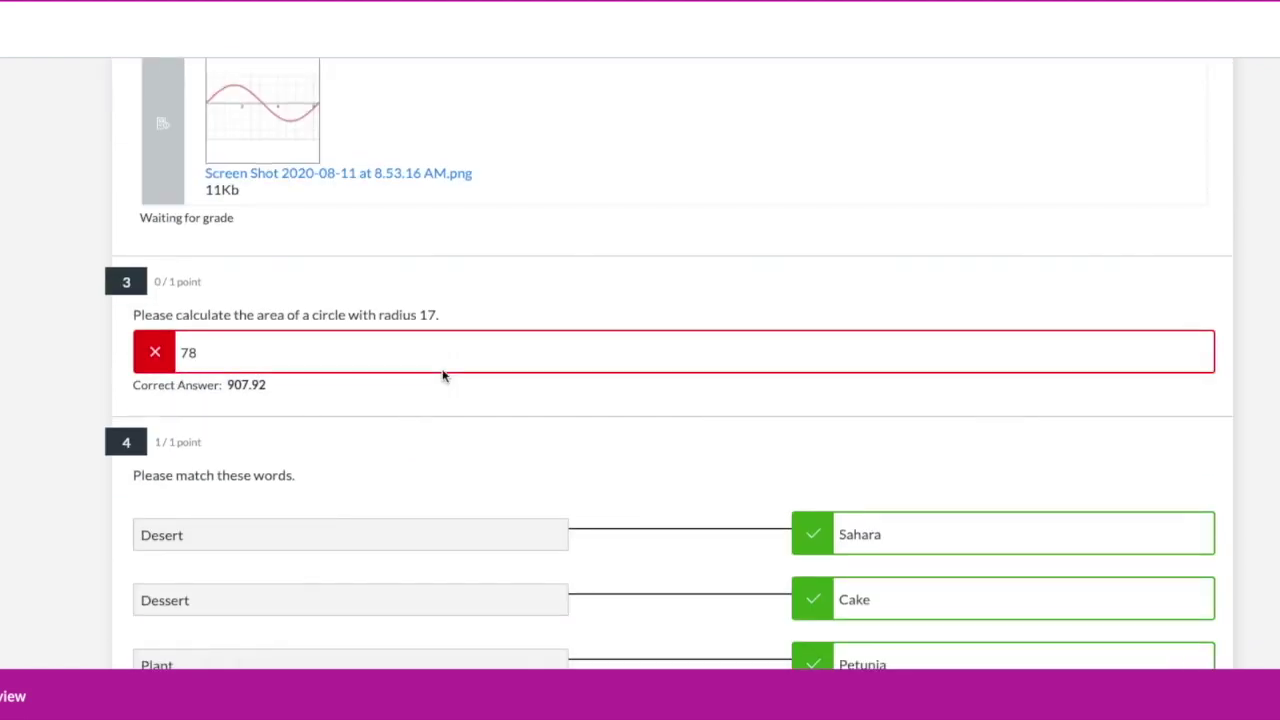
scroll(424, 460, down, 5)
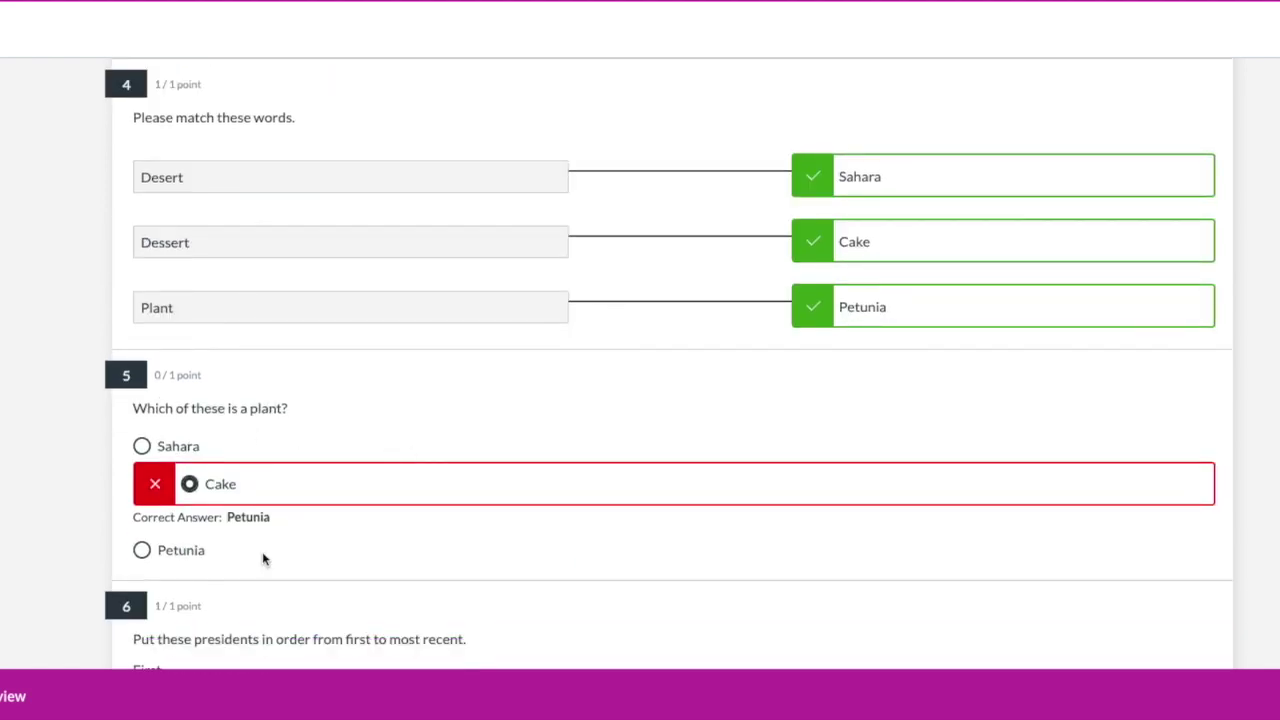
scroll(280, 545, down, 4)
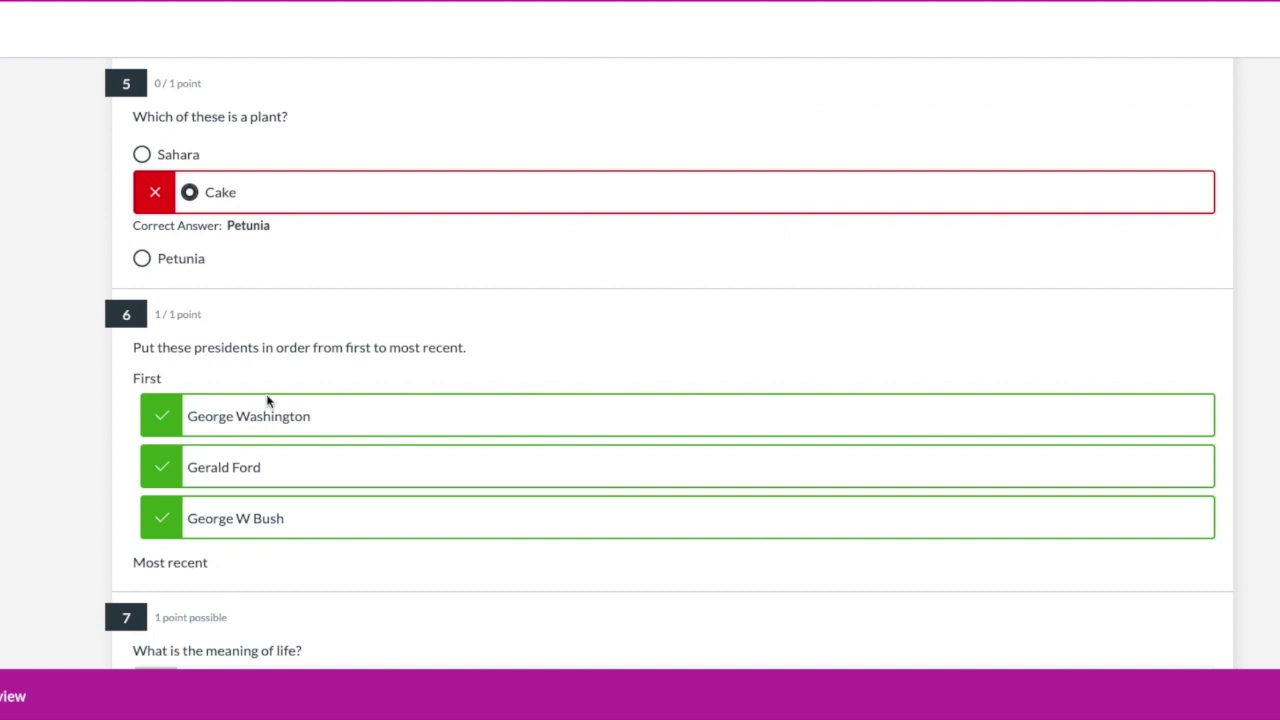
scroll(329, 506, down, 2)
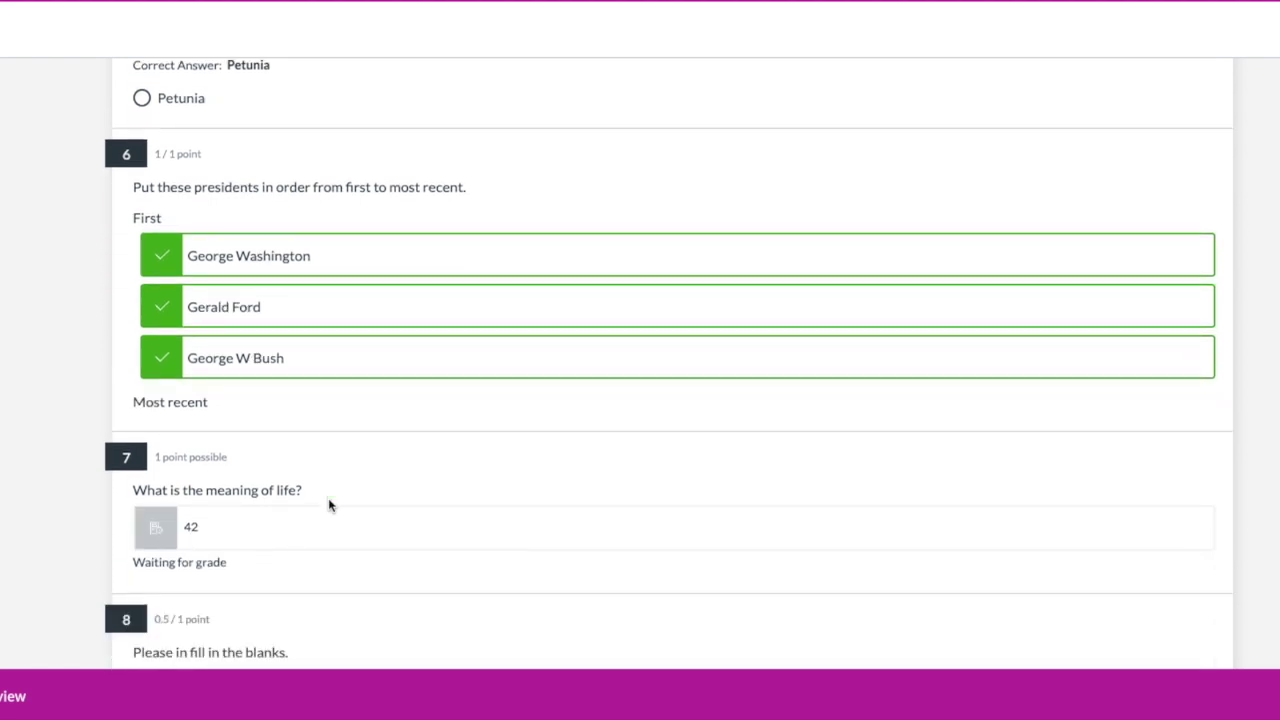
scroll(329, 506, down, 1)
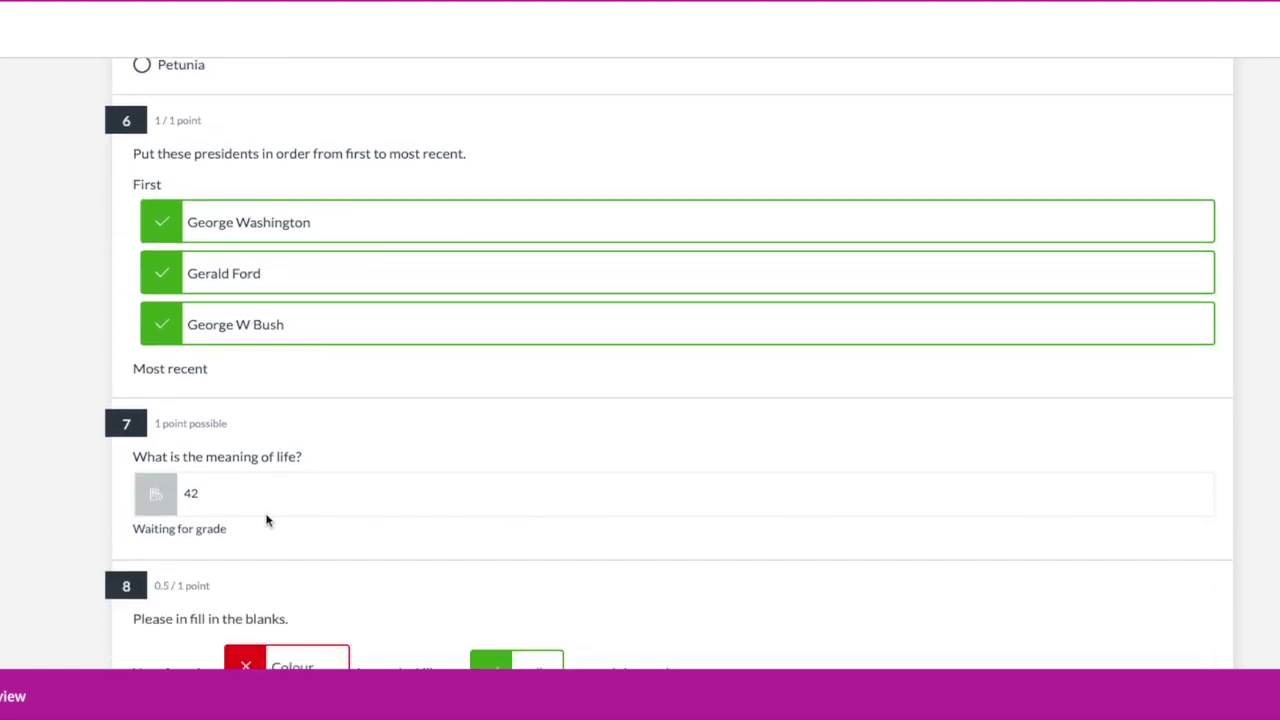
scroll(300, 512, down, 1)
scroll(300, 516, down, 3)
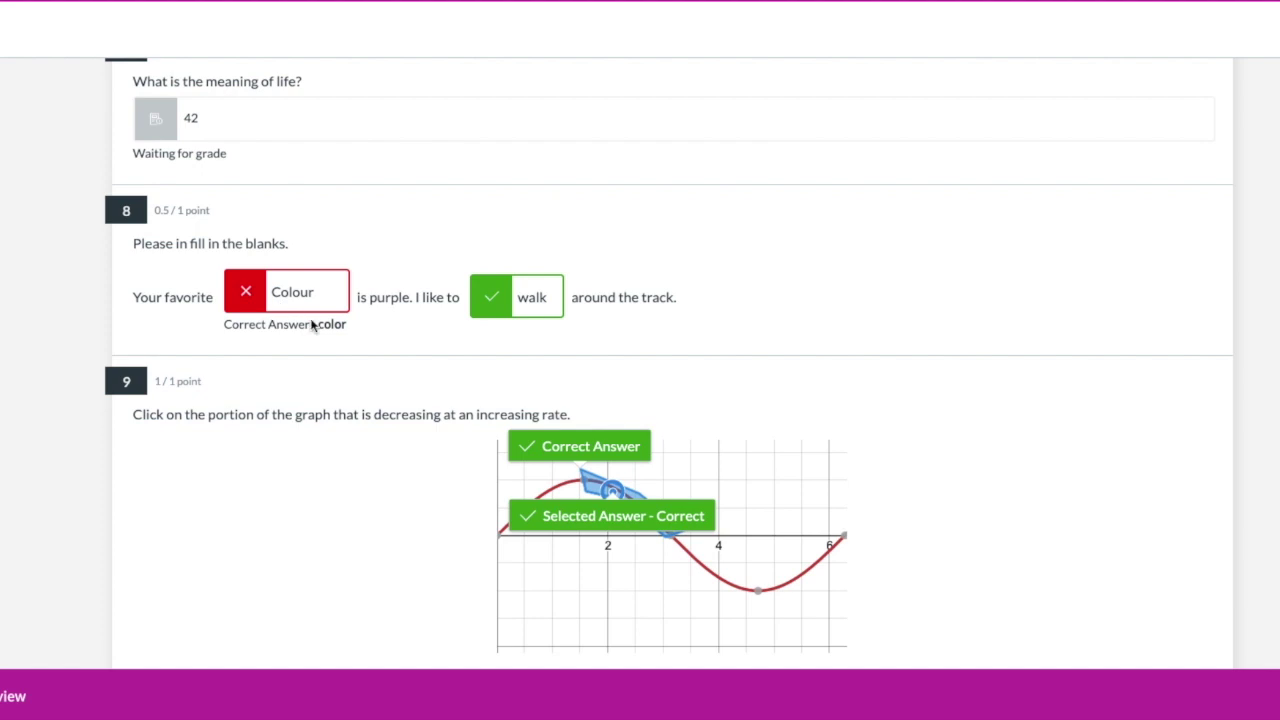
scroll(311, 325, down, 3)
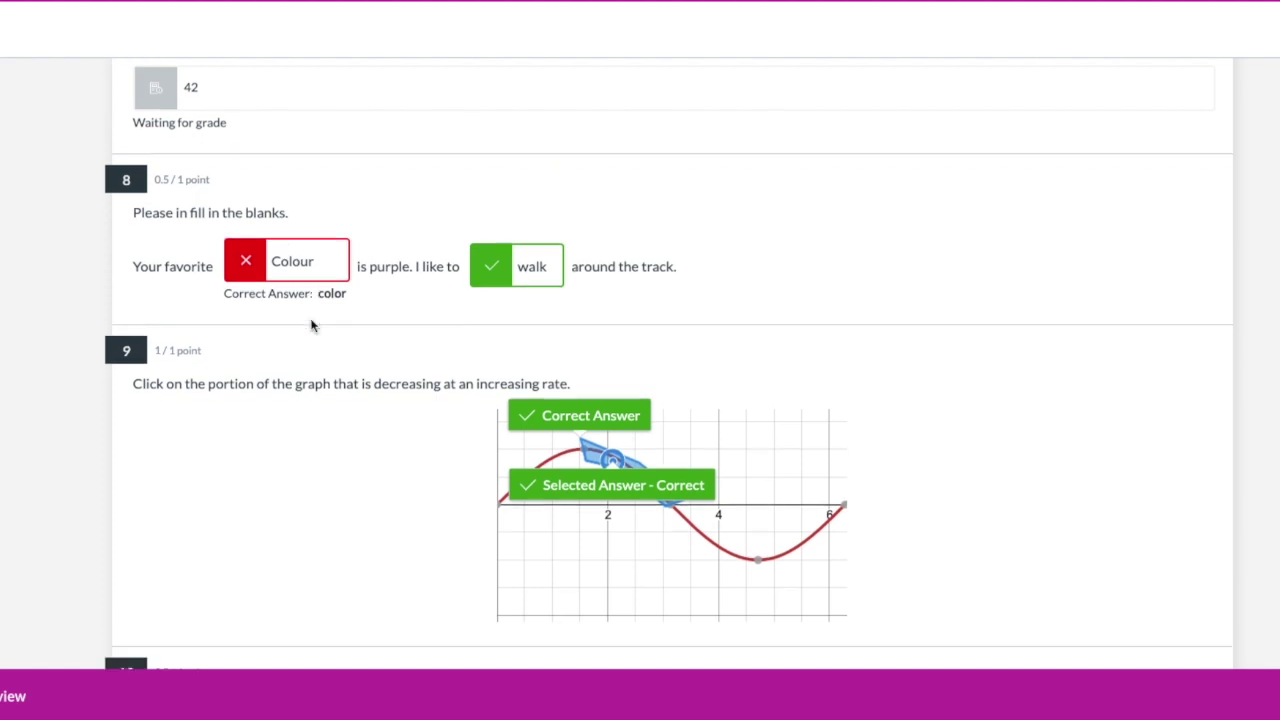
scroll(311, 325, down, 3)
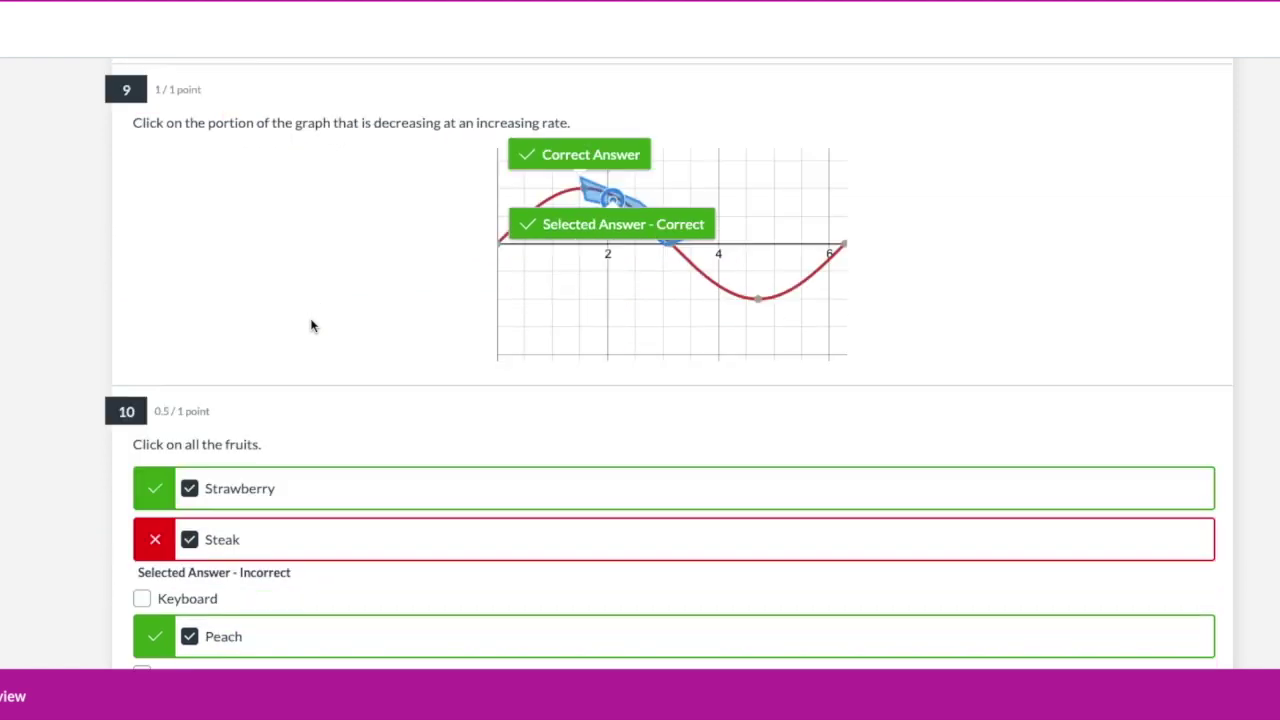
scroll(443, 355, down, 2)
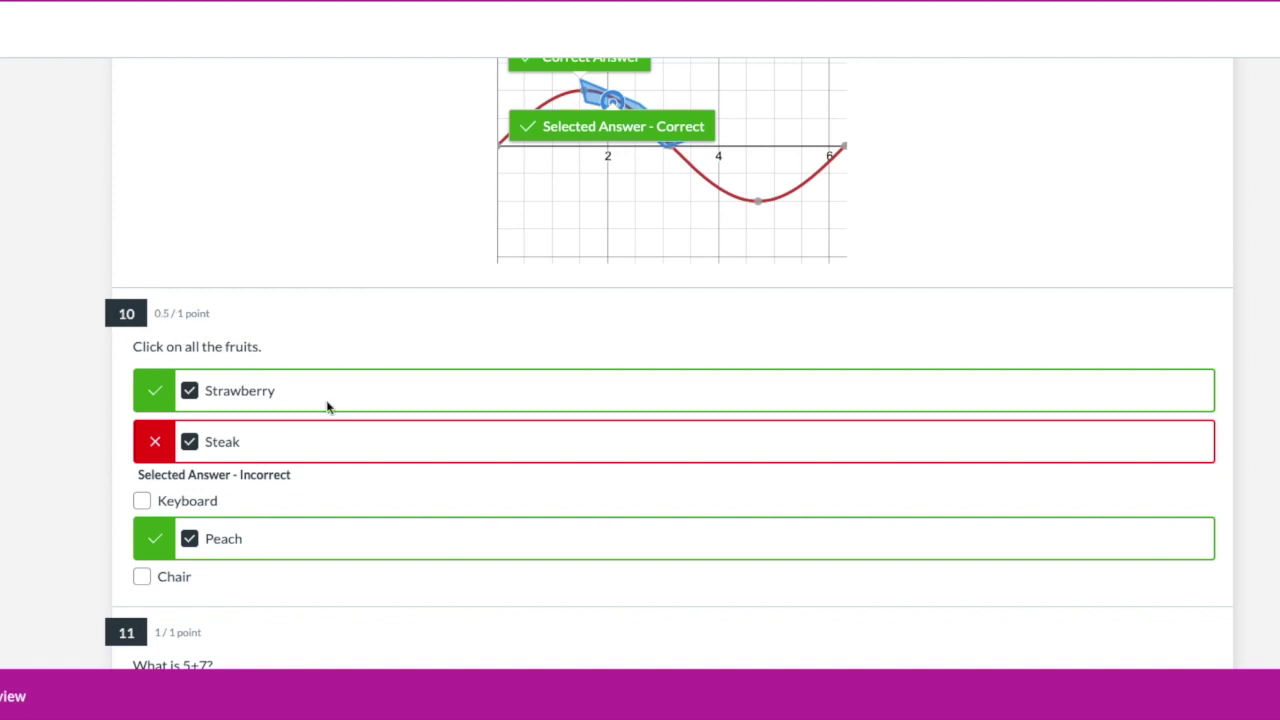
scroll(354, 488, down, 2)
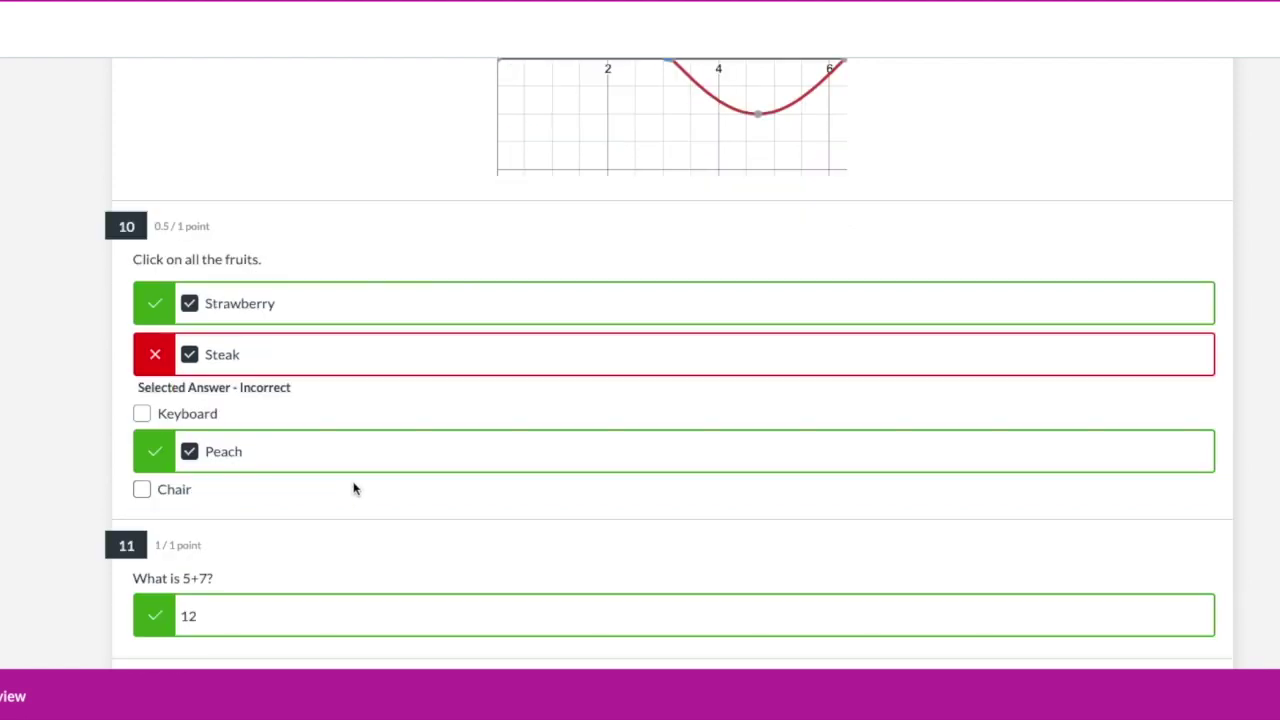
scroll(354, 488, down, 2)
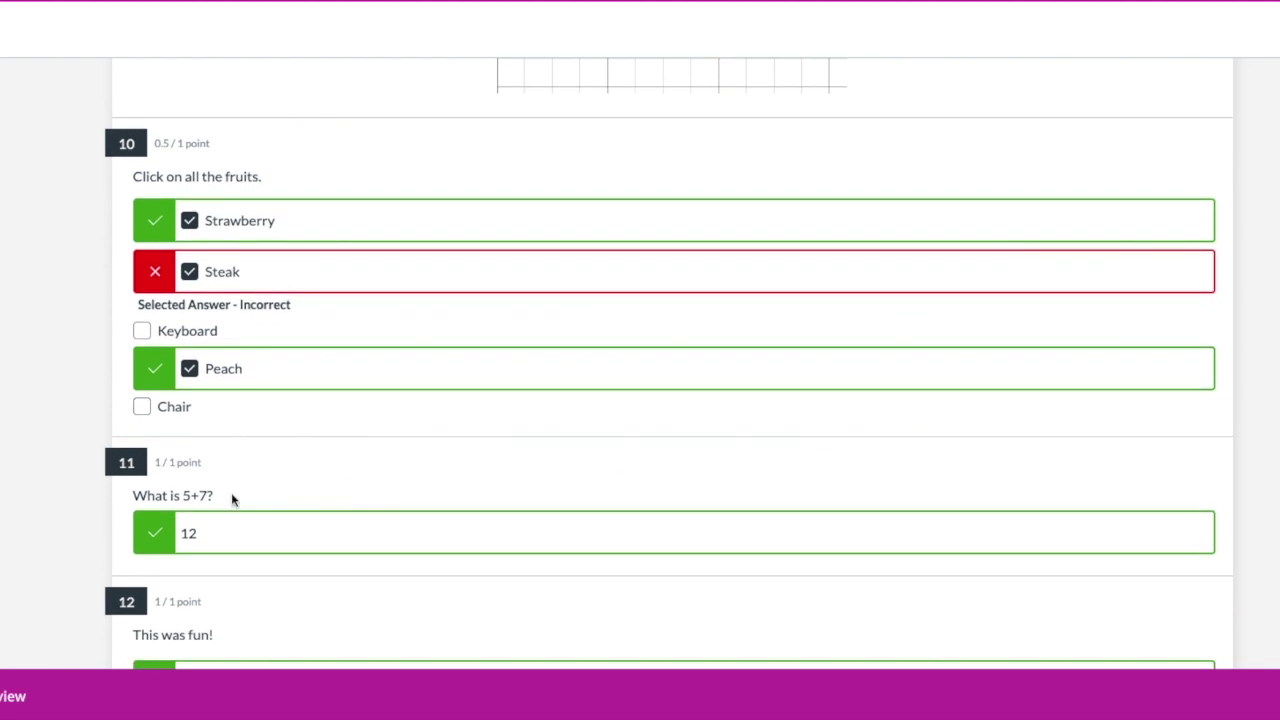
scroll(333, 483, down, 3)
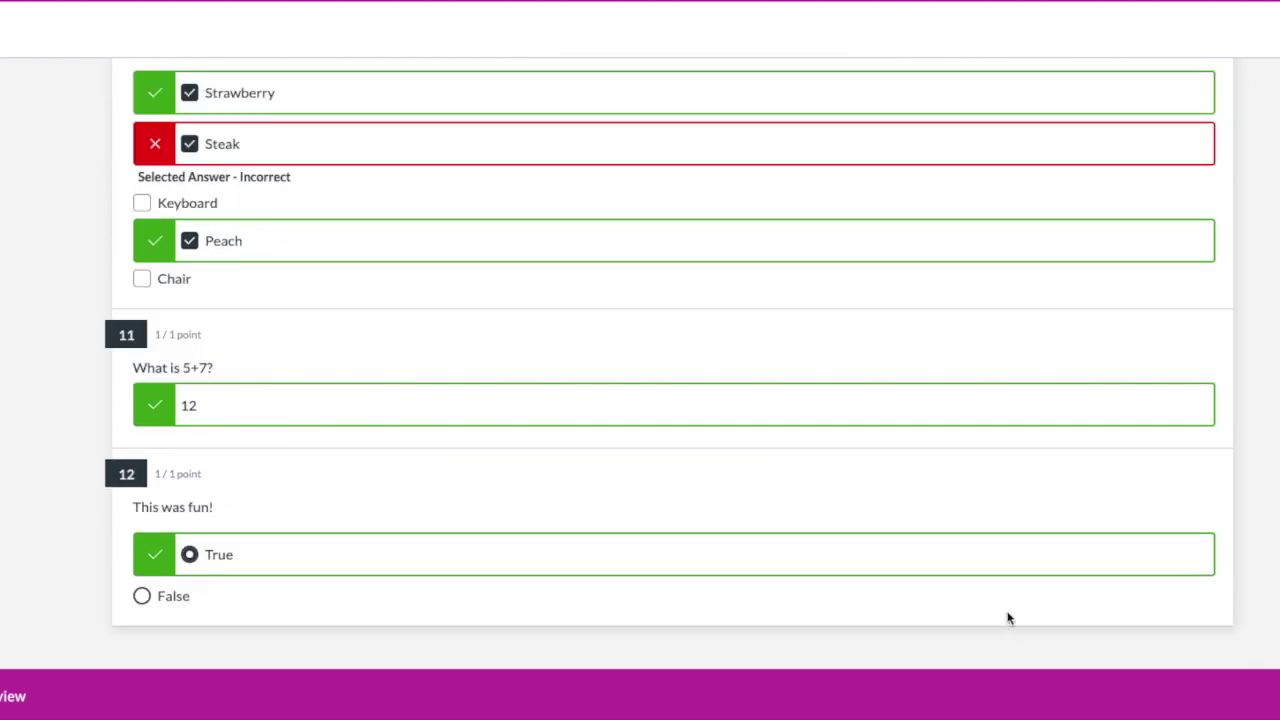